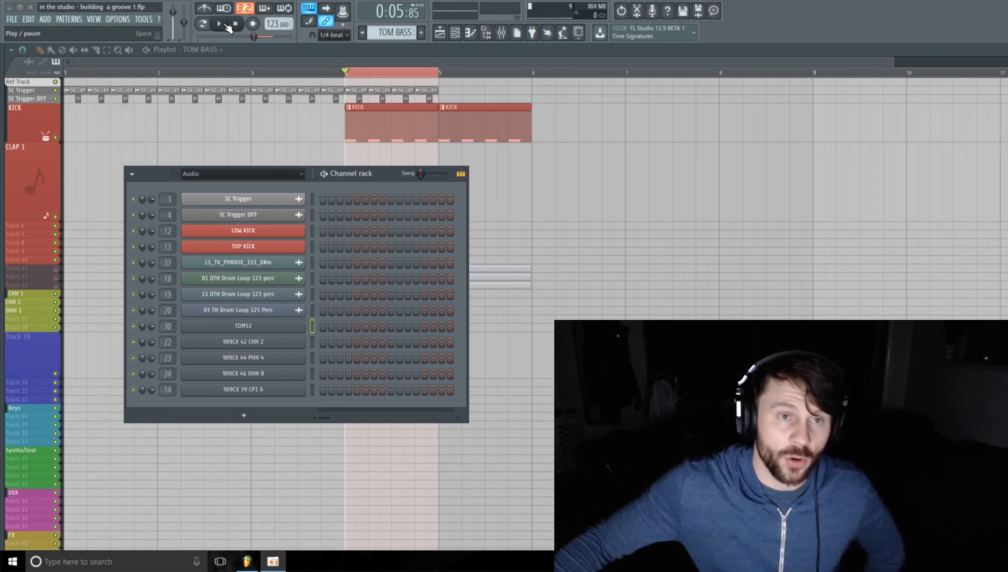
- Play the looped kick pattern, and inspect the LOW KICK sample with its volume and Mod X envelopes
click(227, 25)
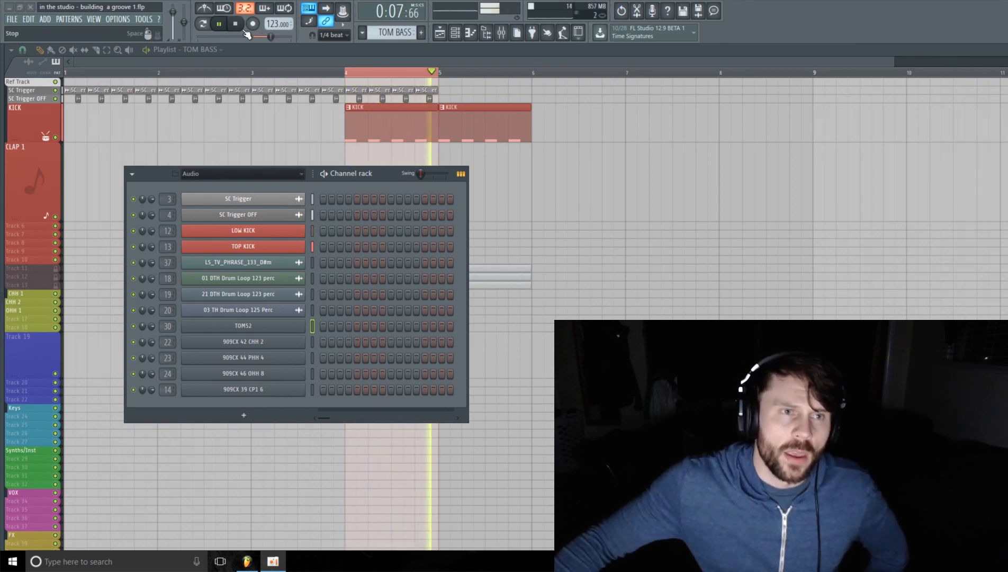
click(245, 31)
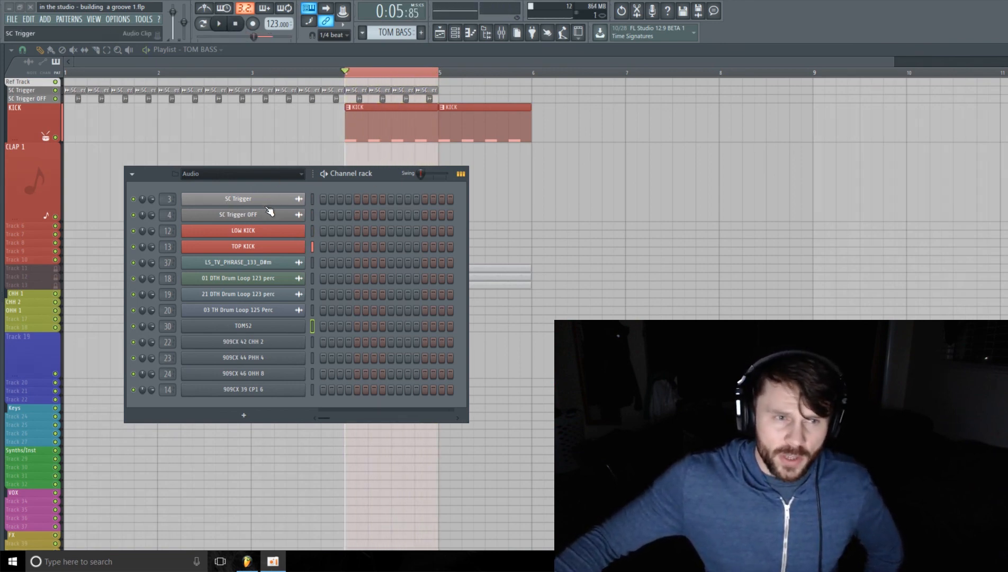
click(272, 239)
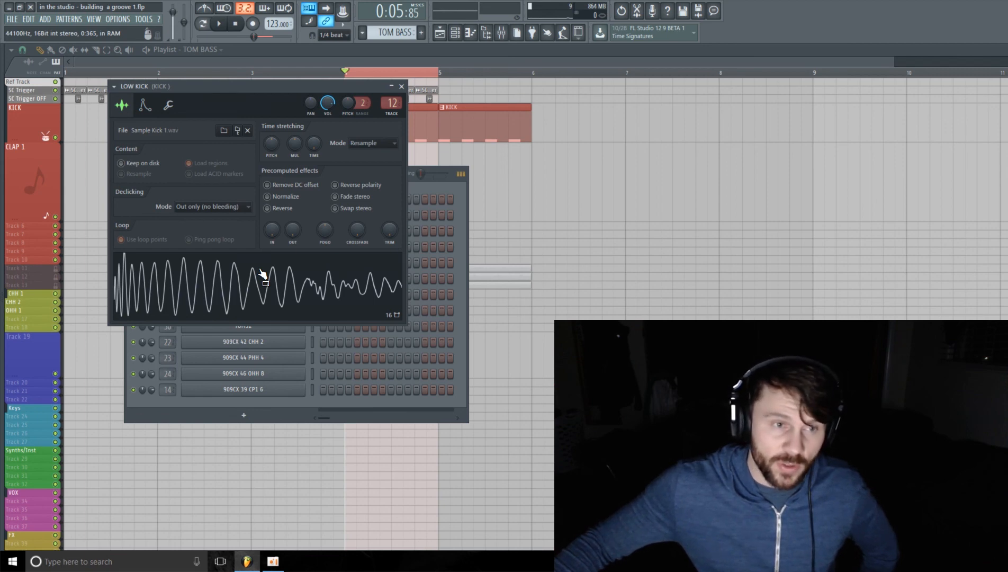
click(145, 105)
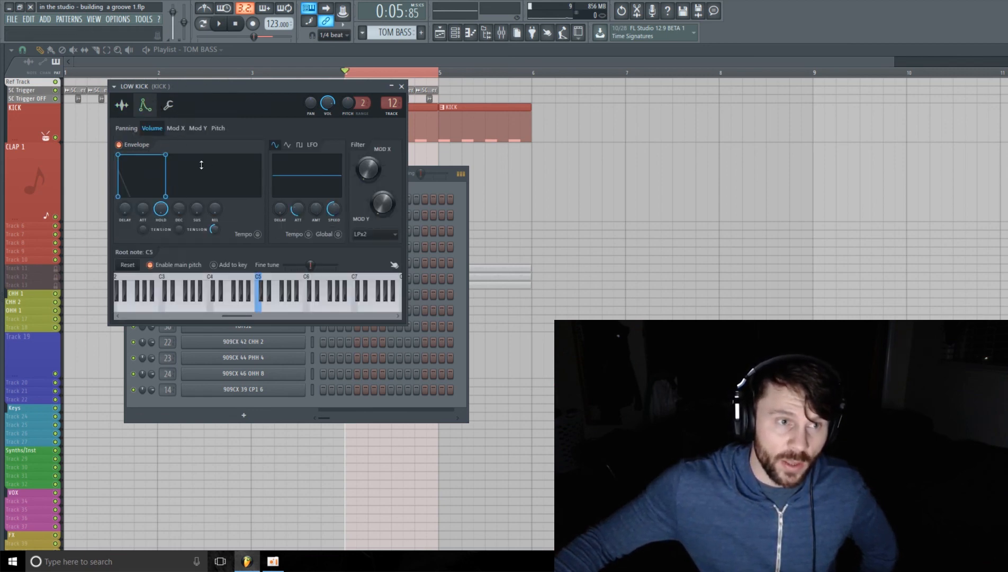
click(176, 128)
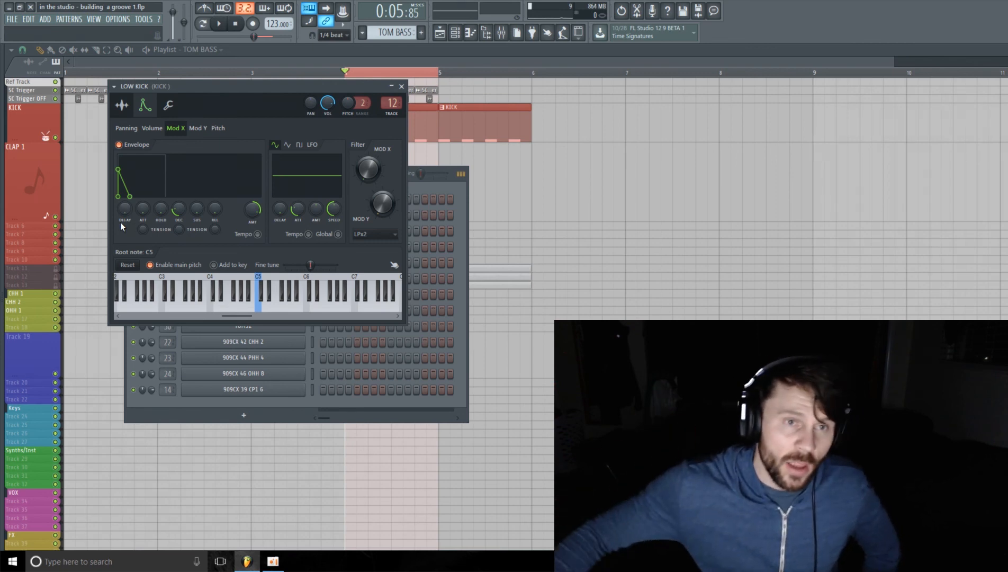
click(401, 86)
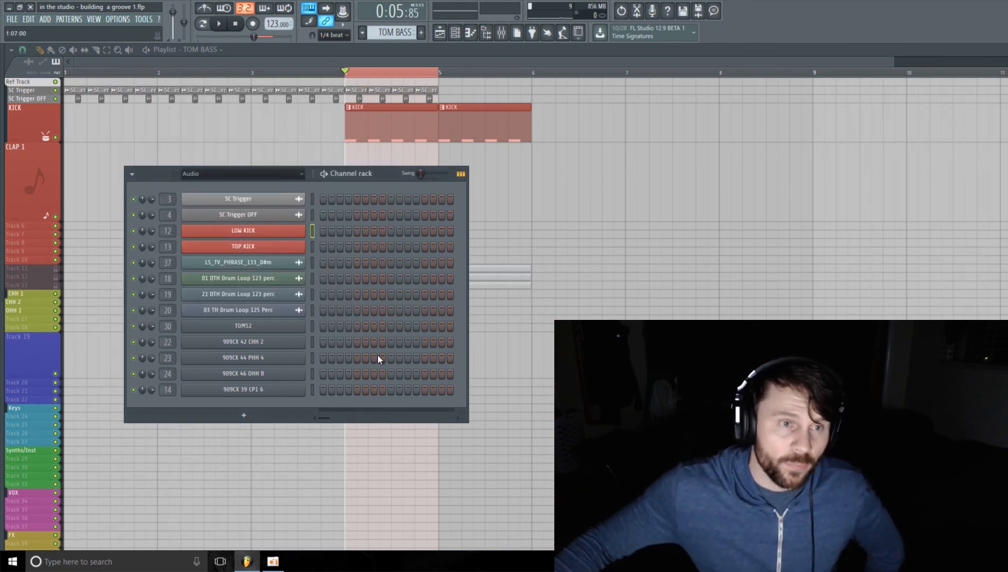
- Inspect the TOP KICK sample settings and the Fruity parametric EQ 2 on its mixer track
click(278, 247)
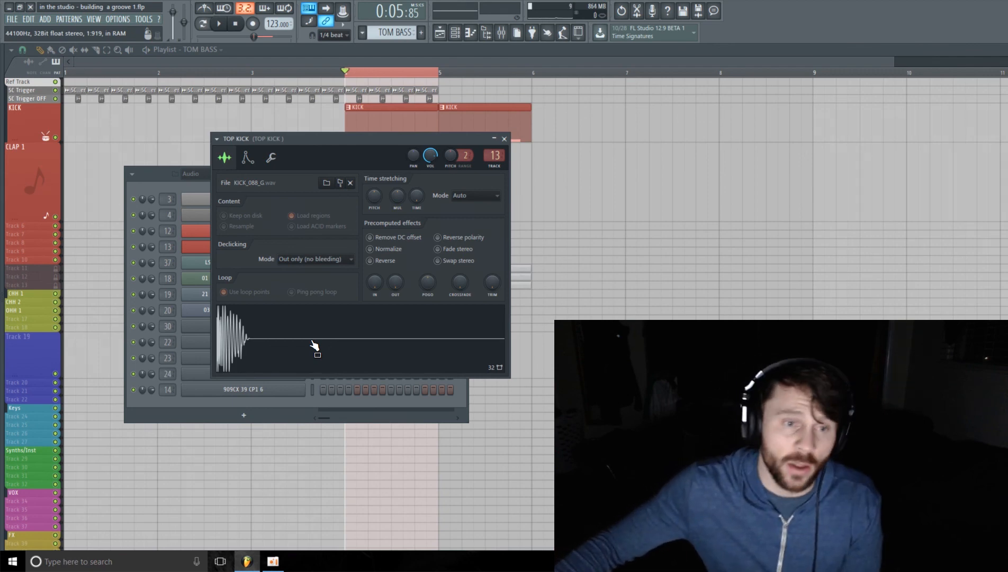
click(504, 138)
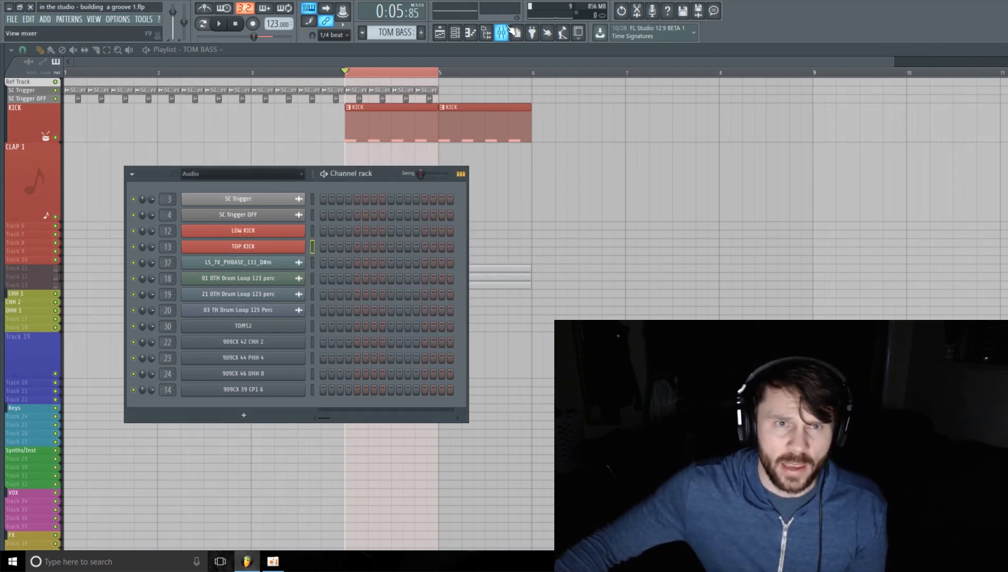
click(511, 31)
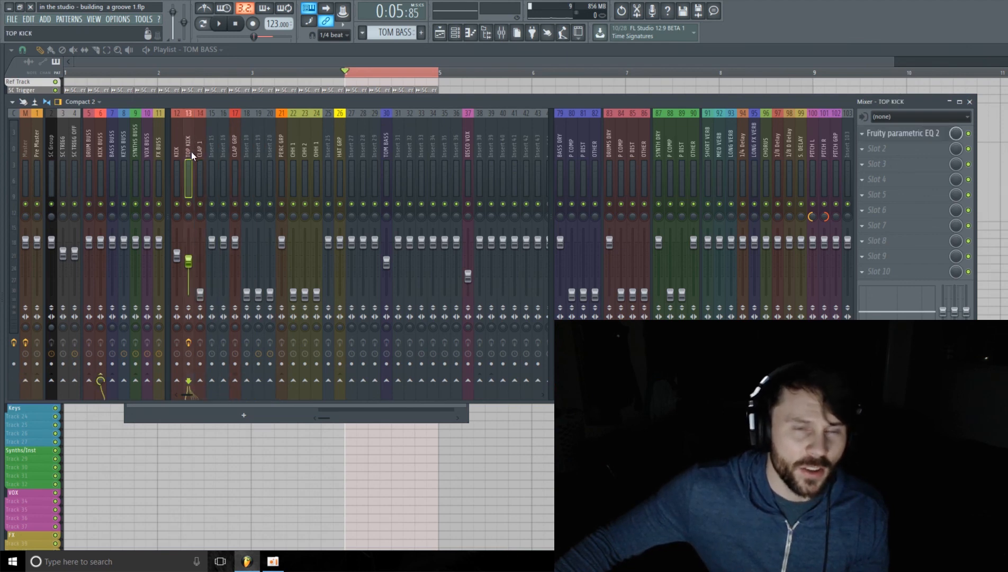
click(920, 134)
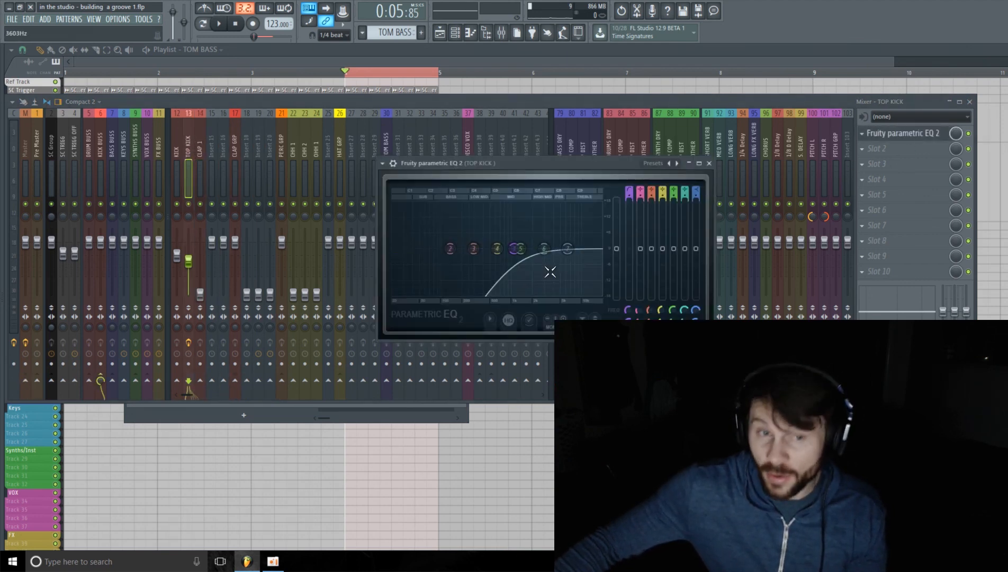
click(709, 164)
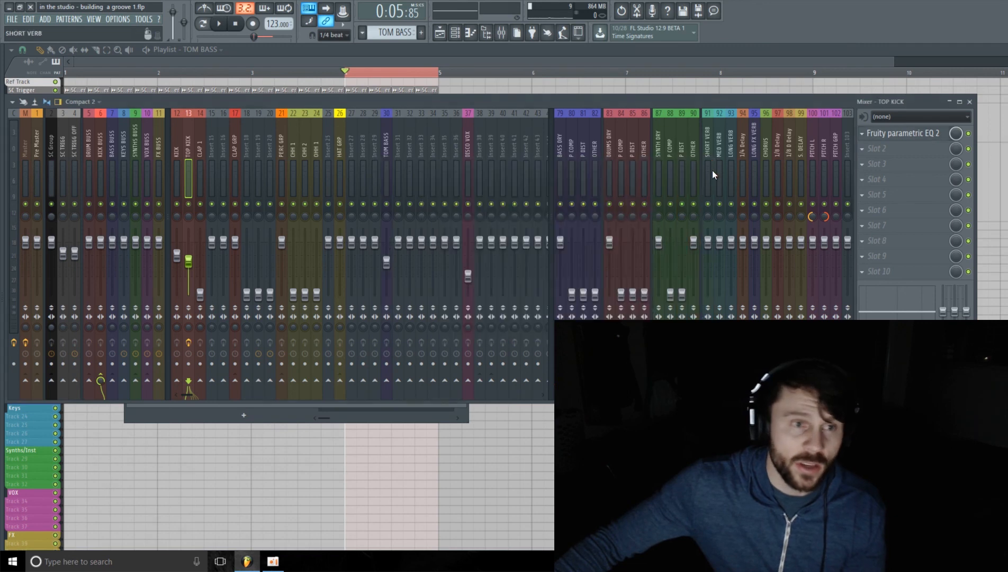
- Examine the UAD SSL G Bus Compressor on the Master track while playing the kick loop
click(31, 150)
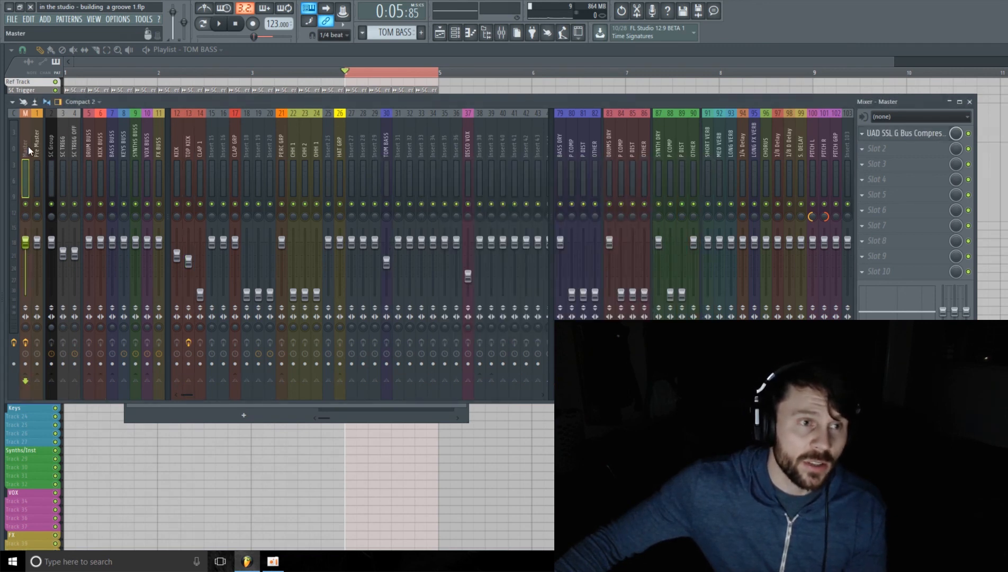
click(923, 133)
drag(260, 74, 194, 72)
key(space)
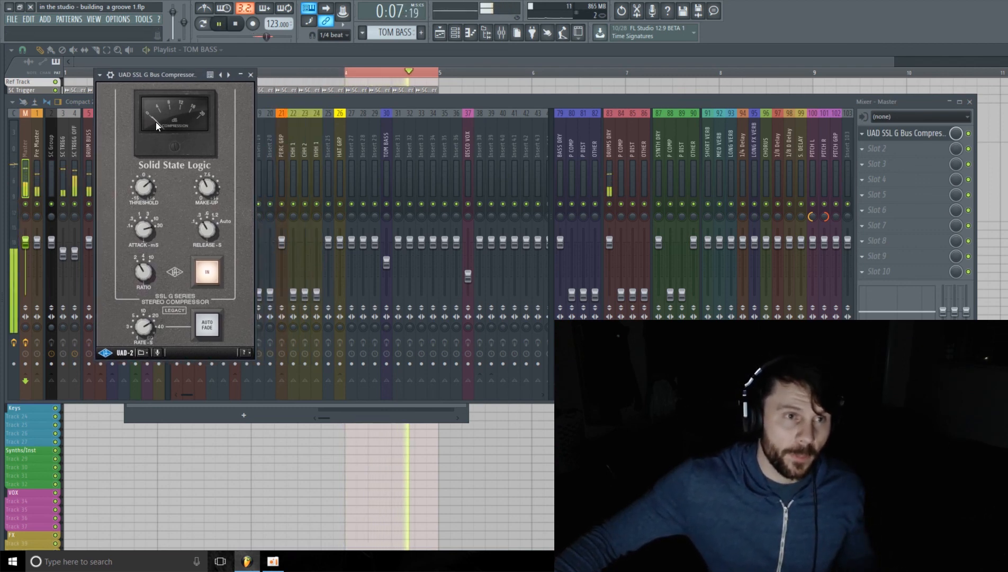
key(space)
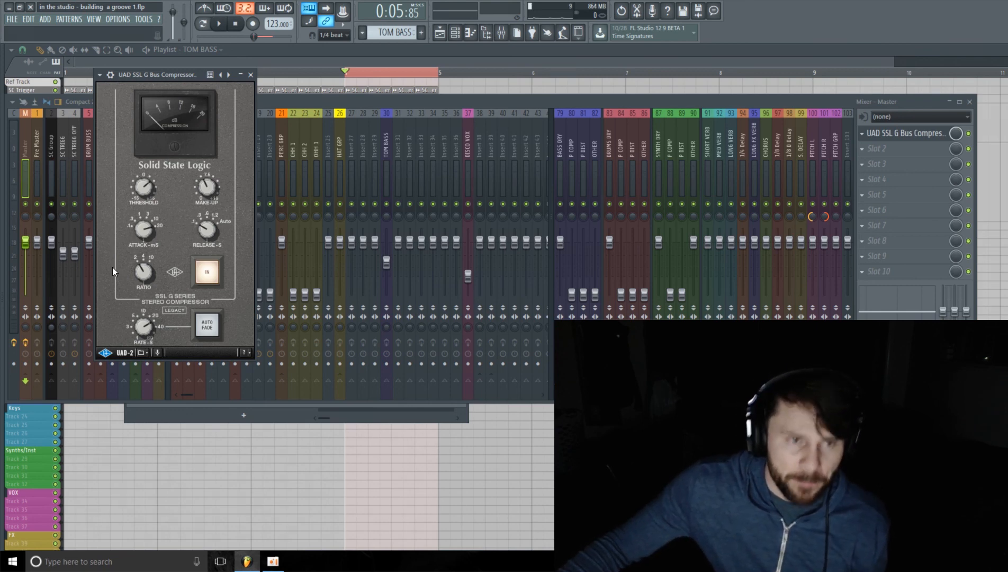
click(251, 74)
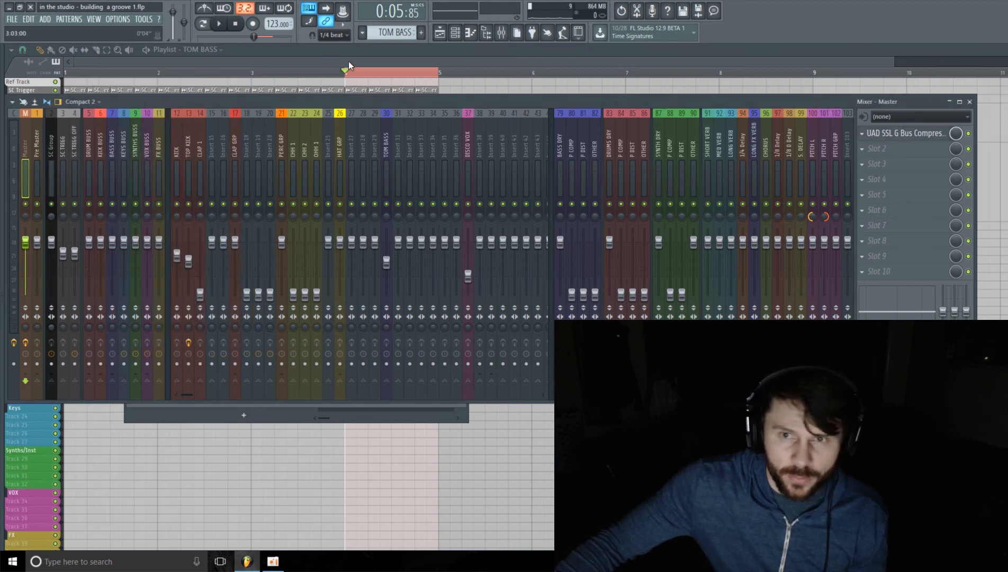
key(F9)
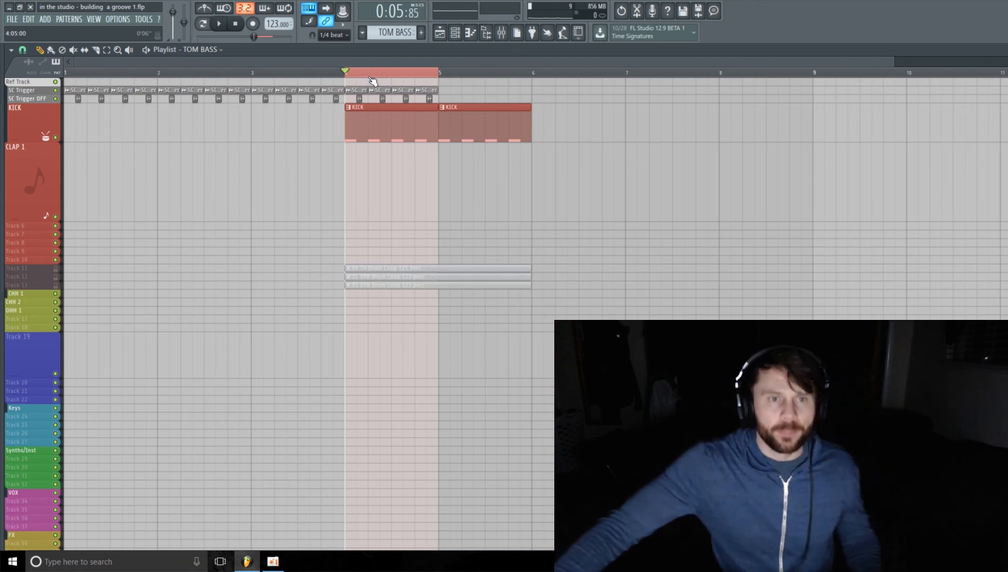
key(space)
key(space)
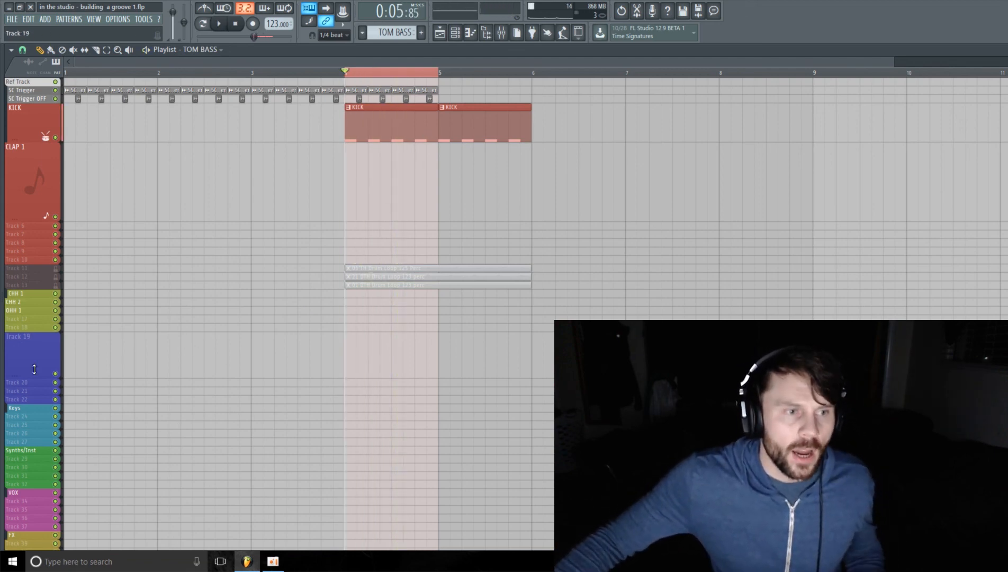
- Reduce the height of Track 19 and inspect the TOM52 channel's volume envelope settings
drag(34, 369, 34, 351)
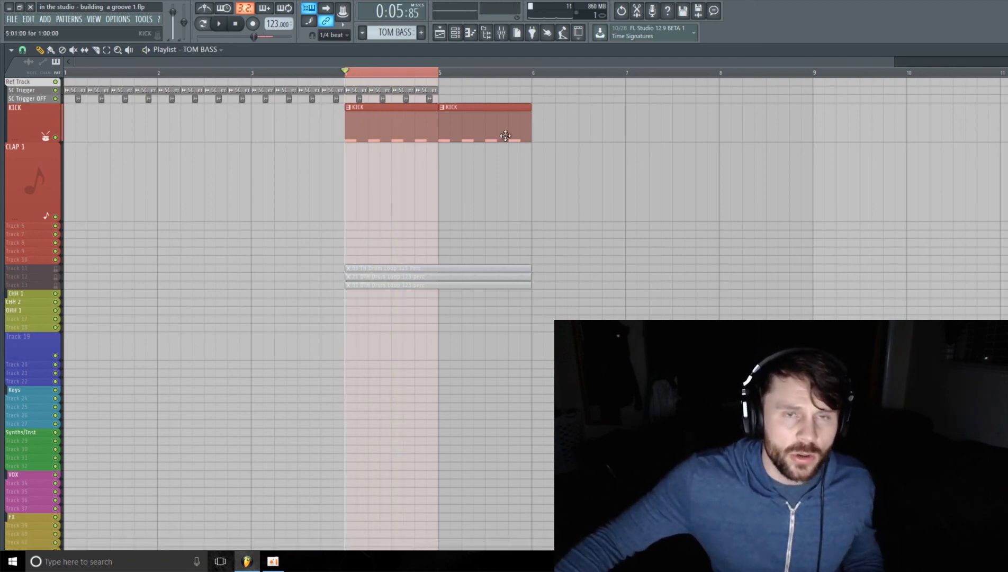
click(458, 36)
drag(396, 170, 475, 143)
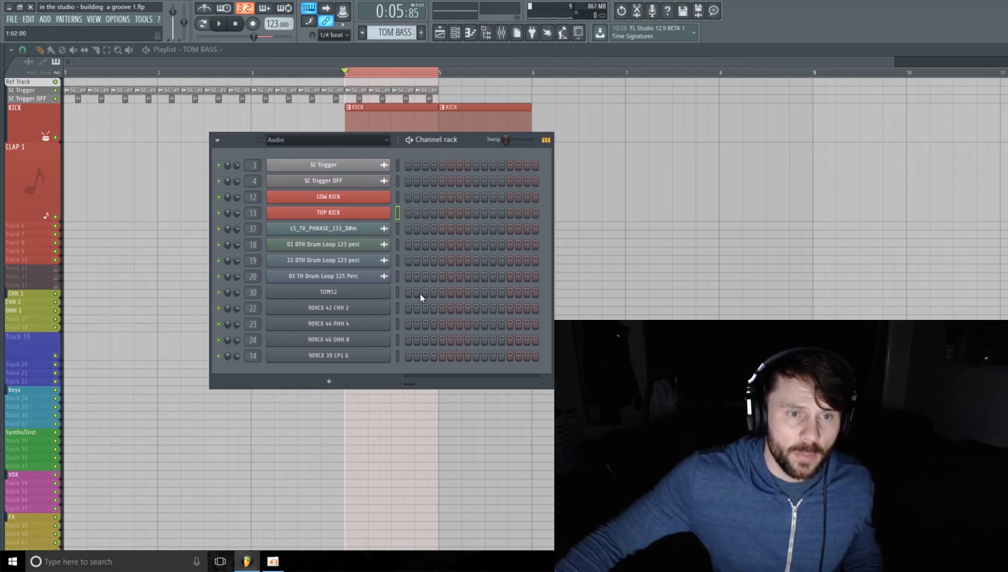
click(382, 292)
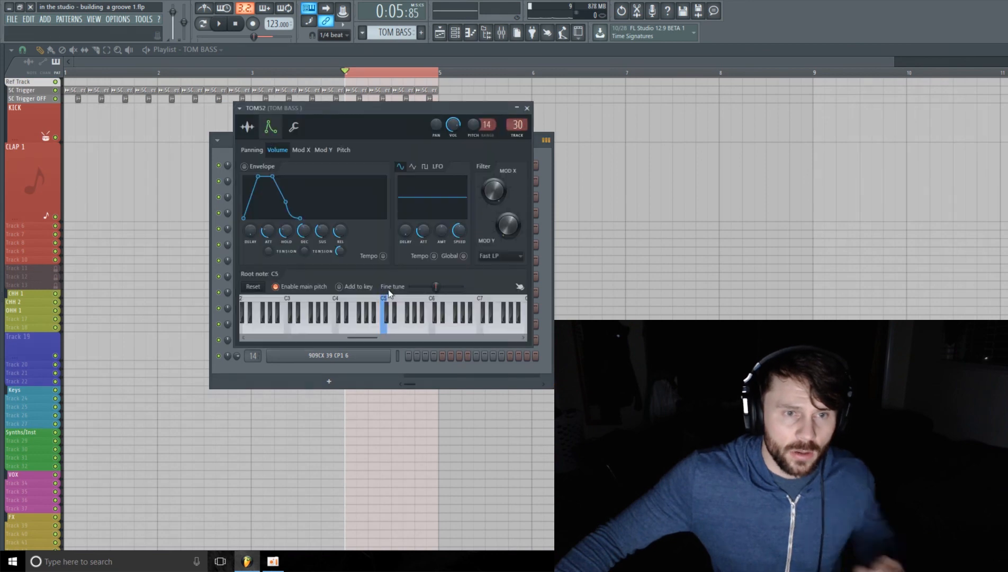
click(526, 109)
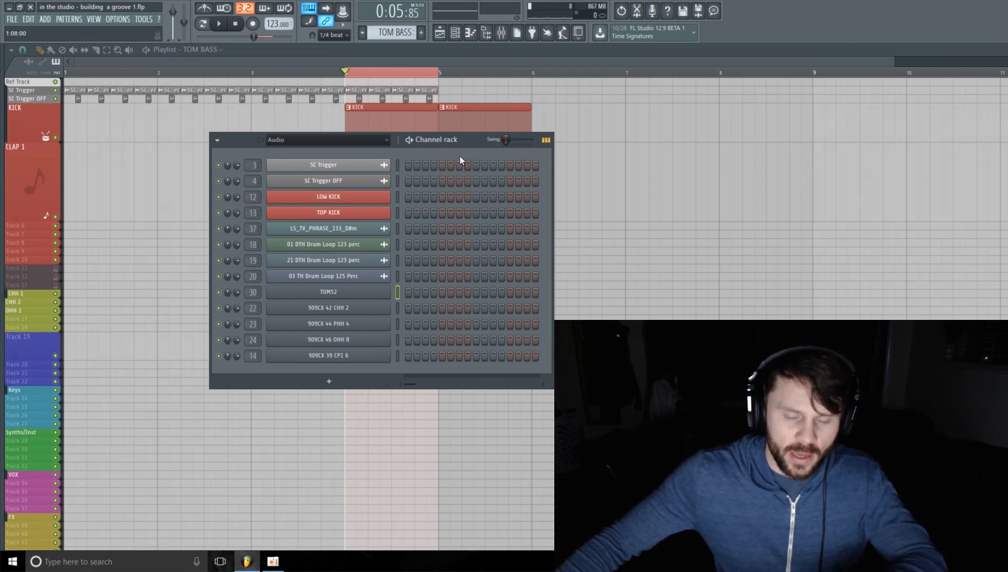
key(F6)
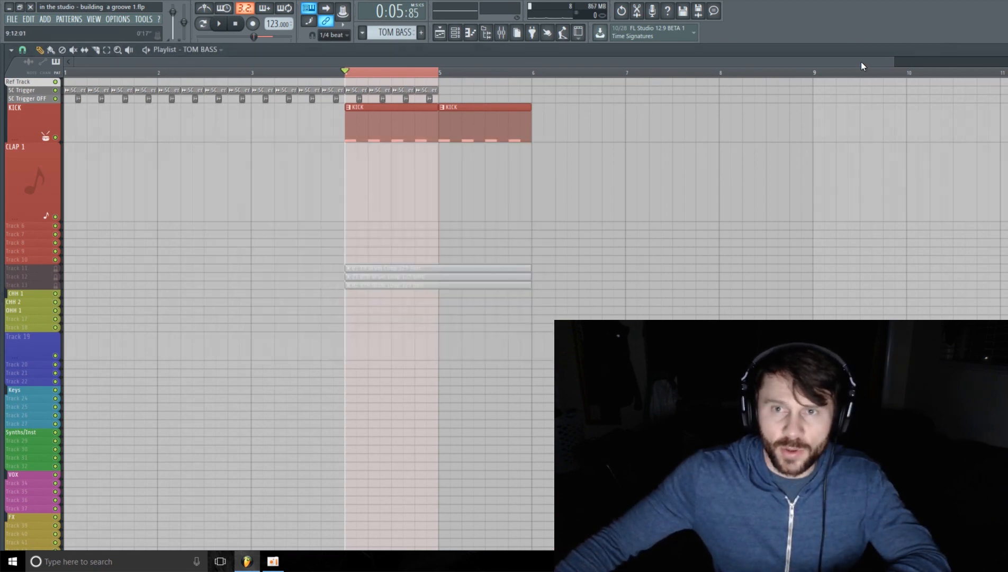
- Shrink the CLAP 1 track's height and place a one-bar TOM BASS pattern clip on Track 19 at bar 4
drag(891, 61, 826, 61)
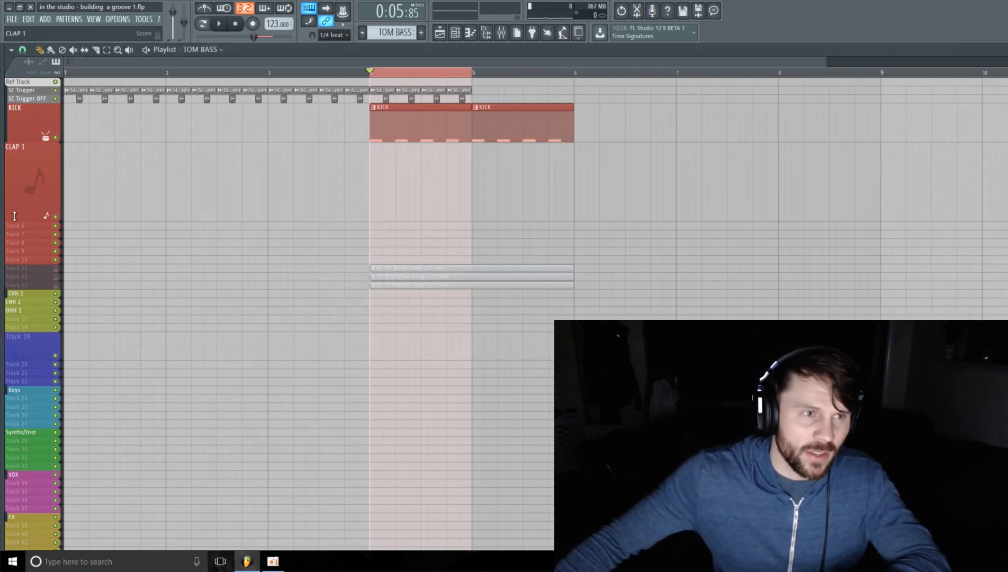
drag(14, 216, 14, 170)
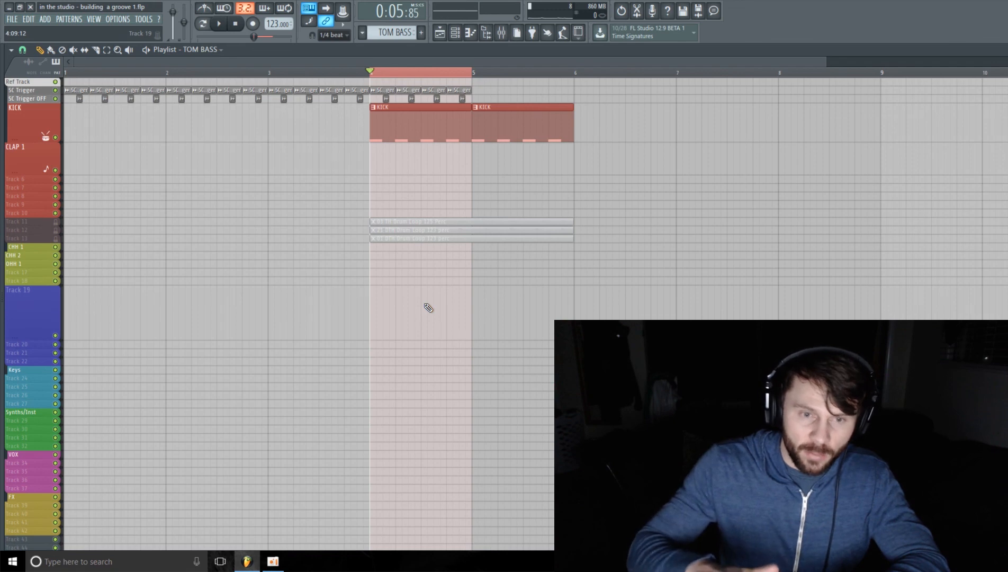
click(204, 91)
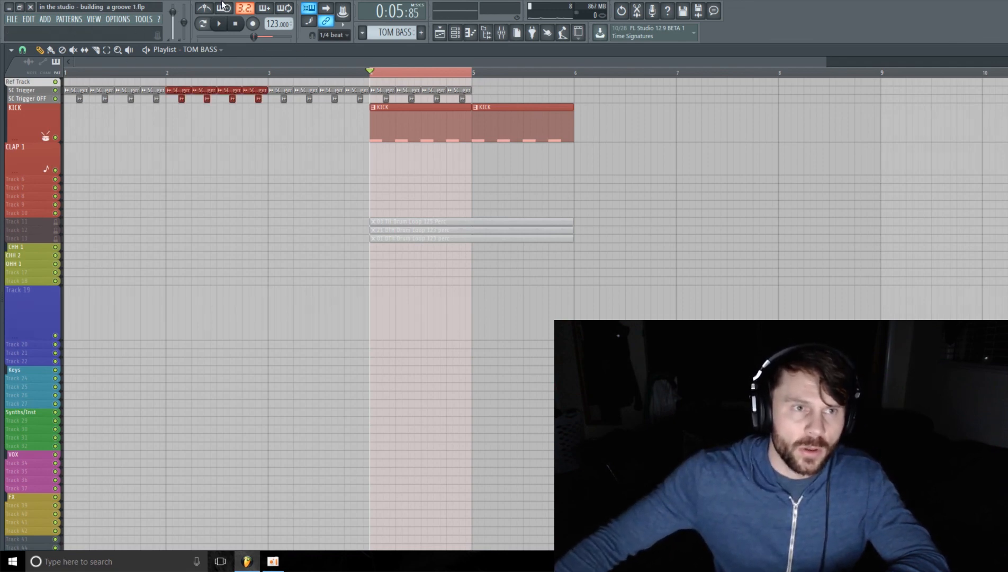
drag(419, 318, 402, 316)
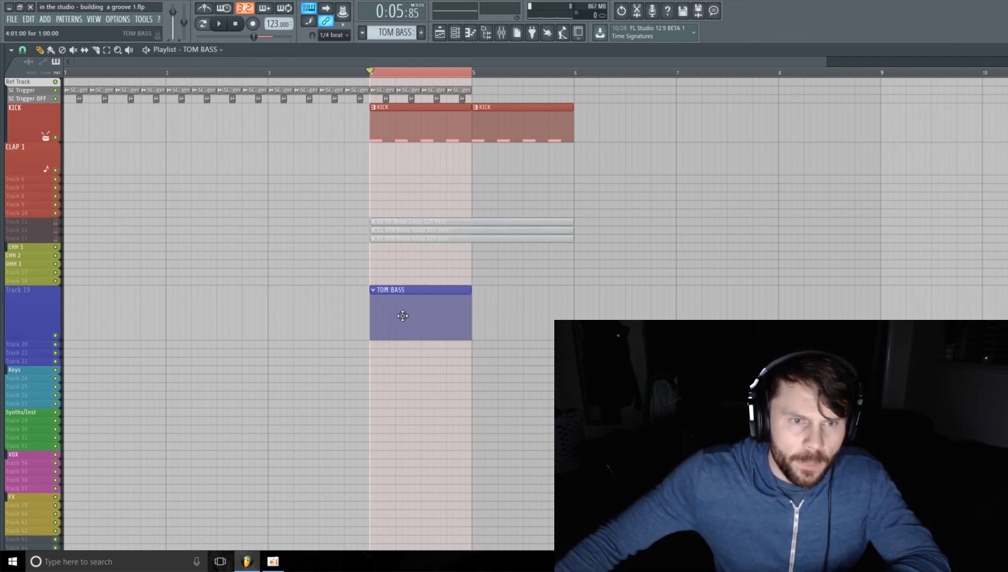
- Audition the loop with the empty TOM BASS clip in place and open the TOM52 channel's piano roll
key(space)
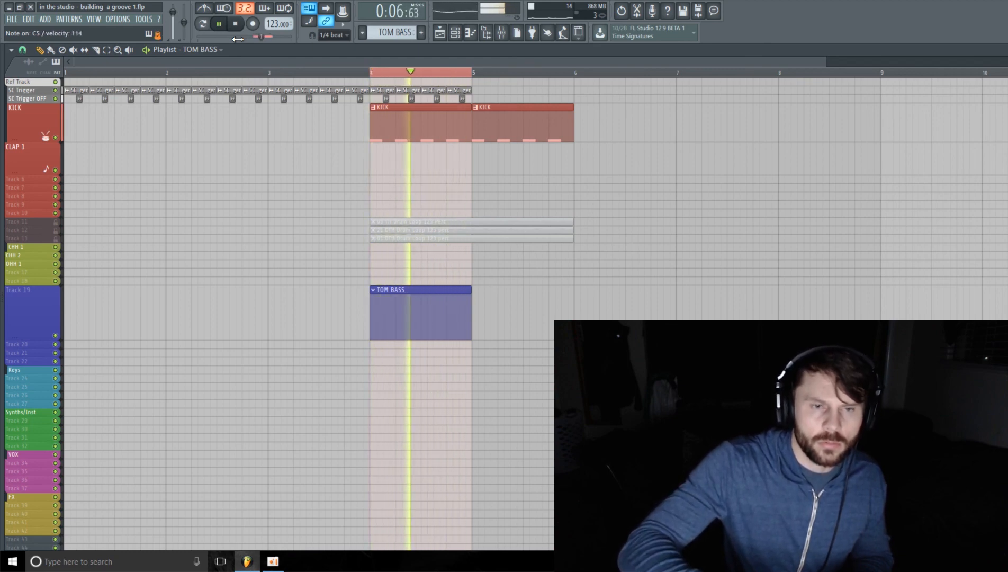
key(space)
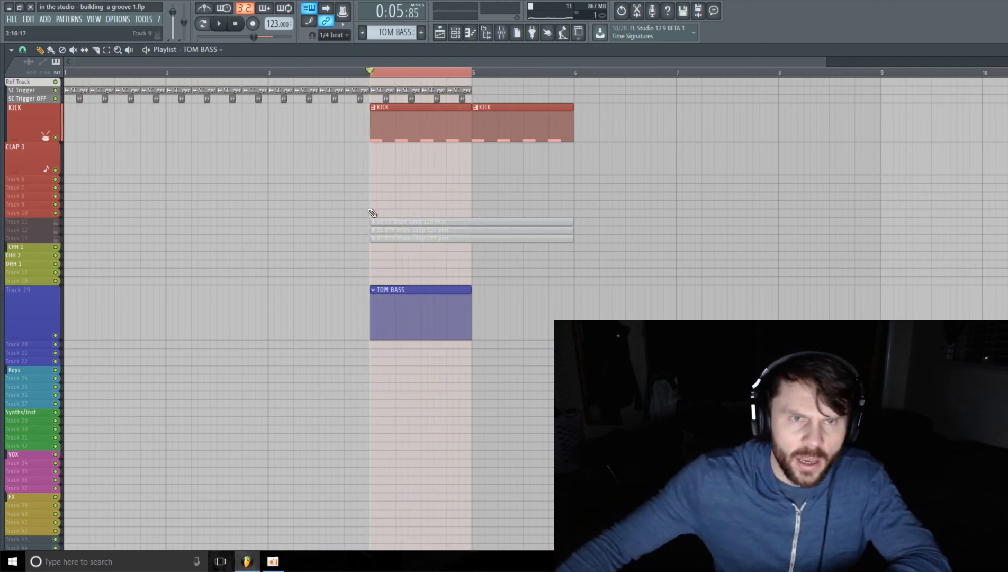
click(455, 33)
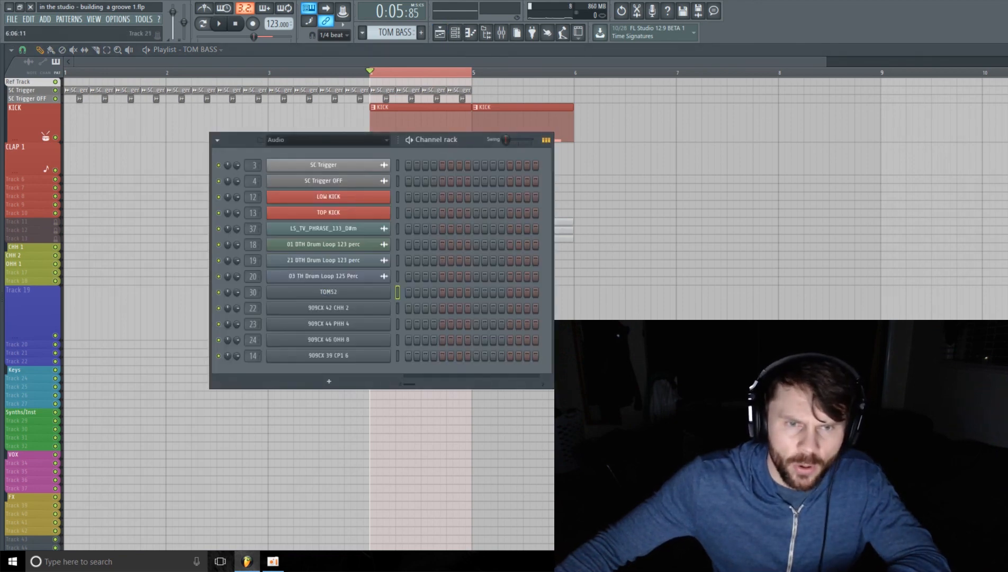
right_click(388, 293)
click(357, 295)
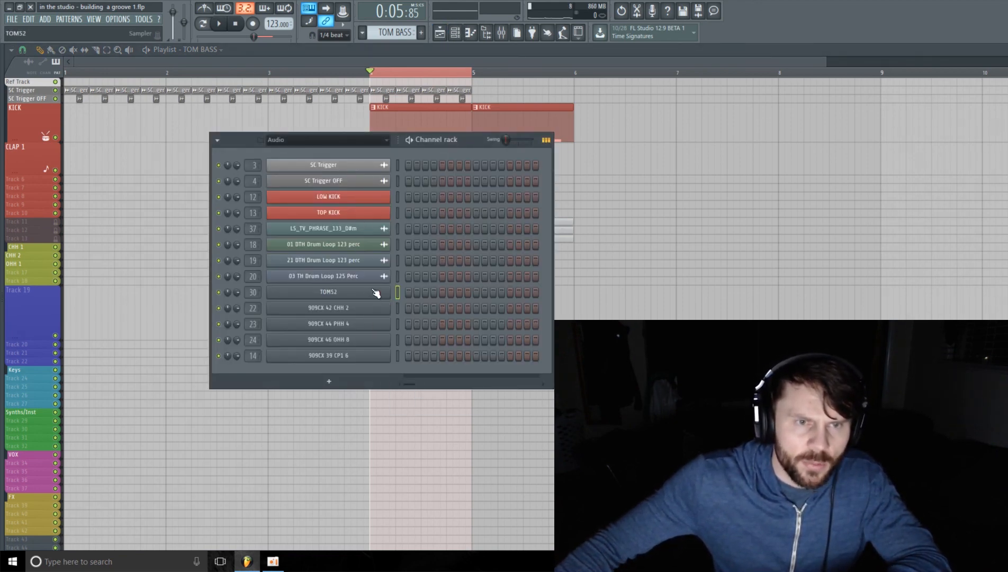
right_click(374, 292)
click(449, 293)
right_click(357, 295)
click(441, 295)
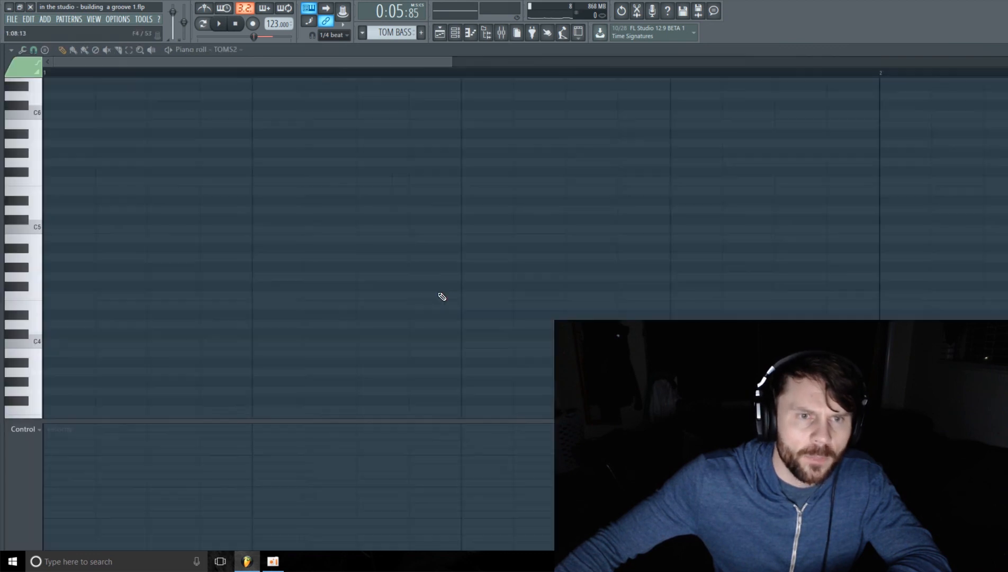
- Place three two-step C5 notes in bar 1 of the TOM52 piano roll, at steps 3, 9 and 11
drag(92, 429, 93, 448)
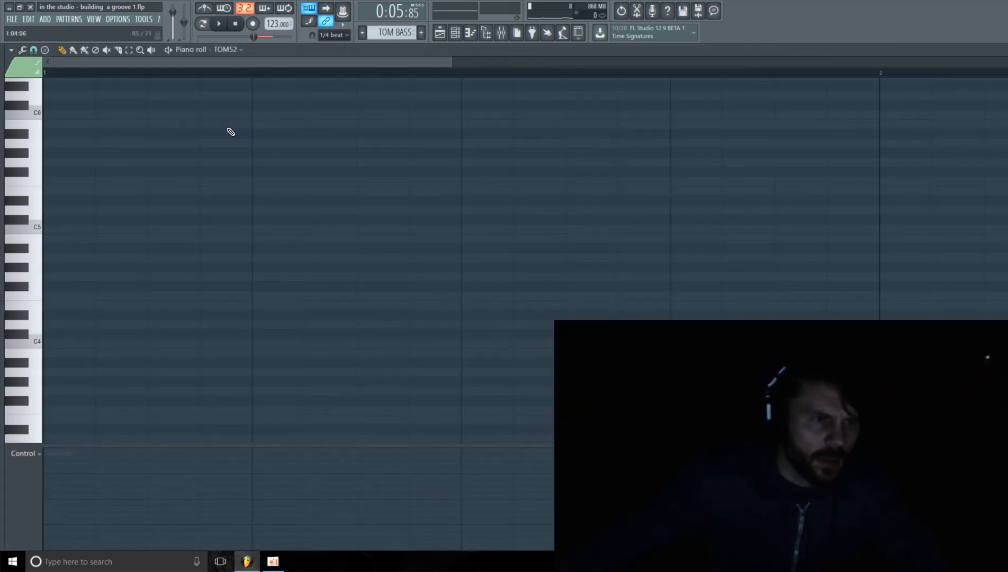
click(164, 230)
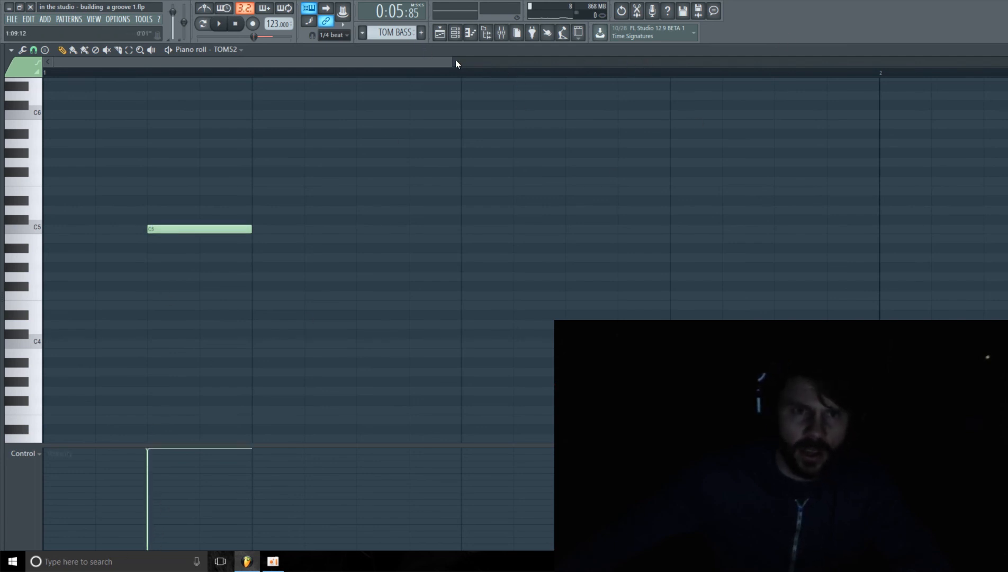
drag(451, 61, 629, 311)
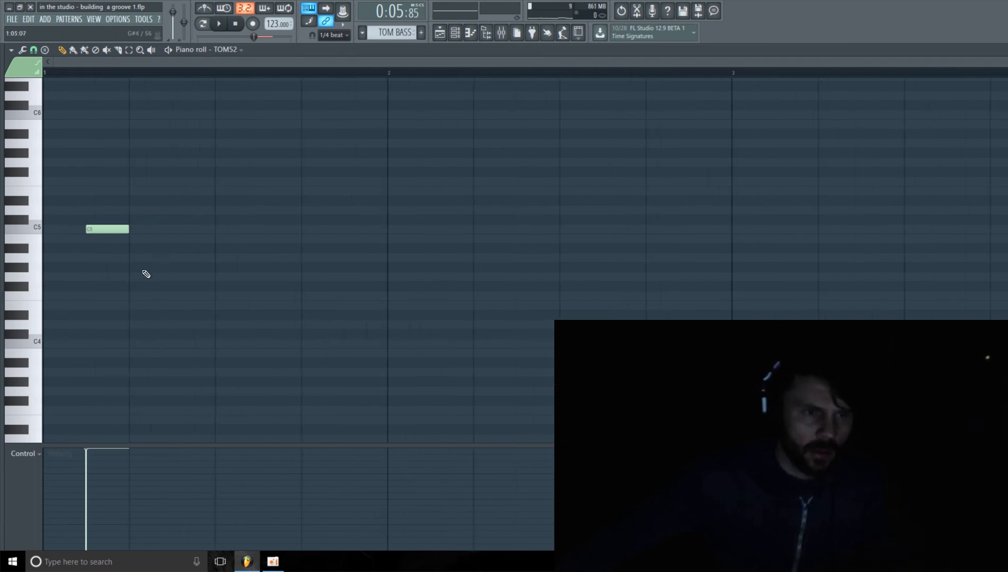
key(space)
click(205, 230)
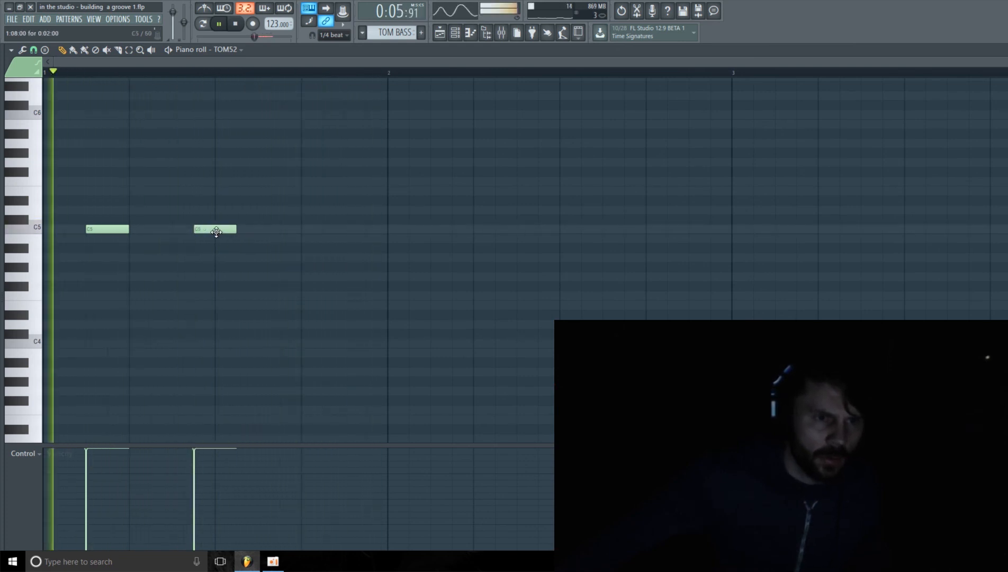
drag(211, 229, 232, 229)
click(264, 228)
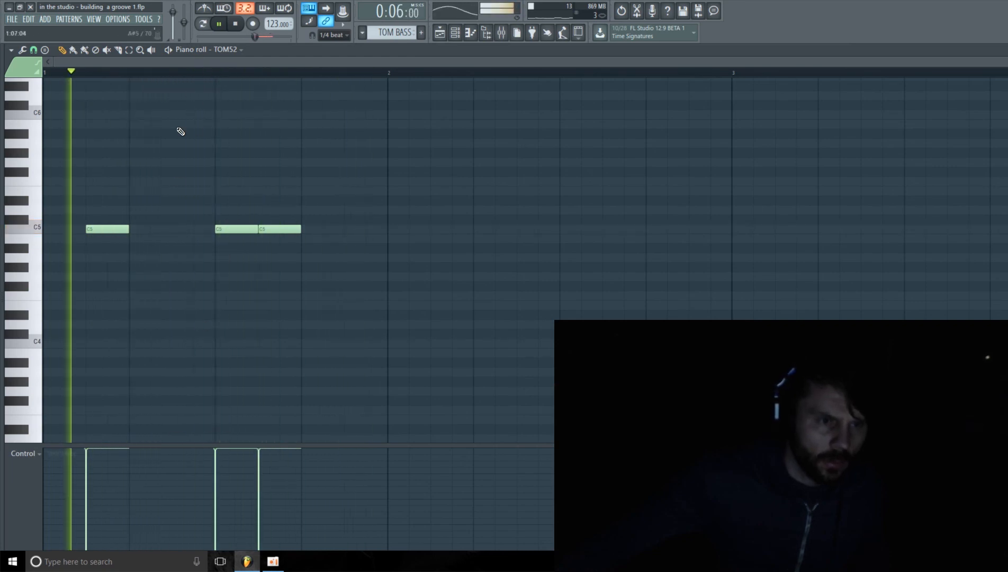
- Add a one-step C5 note at step 8, just before the middle note, and lower its velocity to about half
click(200, 218)
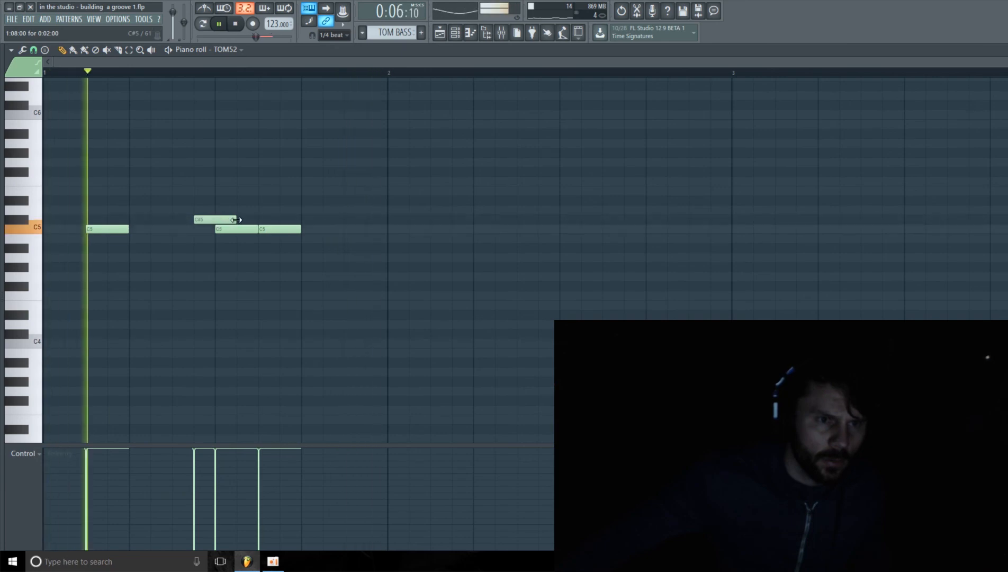
drag(236, 220, 202, 230)
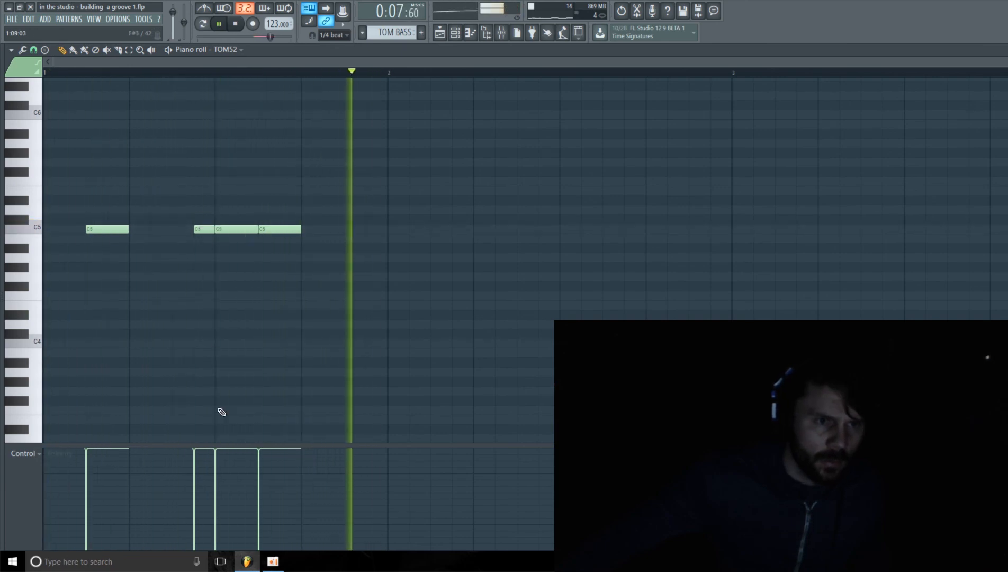
click(196, 480)
drag(195, 484, 196, 498)
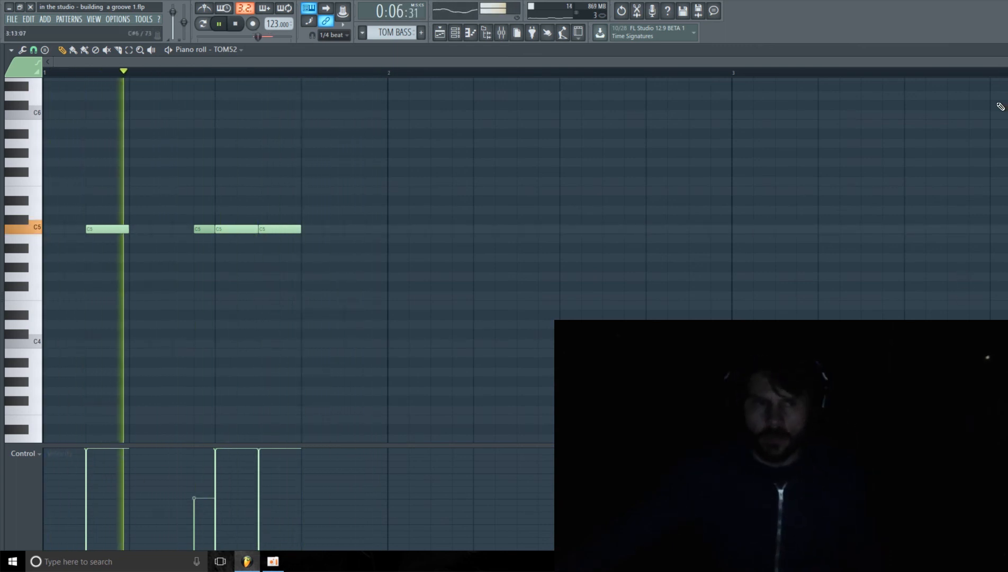
- Audition the four-note tom pattern with a closer view of bar 1 and a taller velocity lane
key(space)
drag(1006, 62, 697, 89)
key(space)
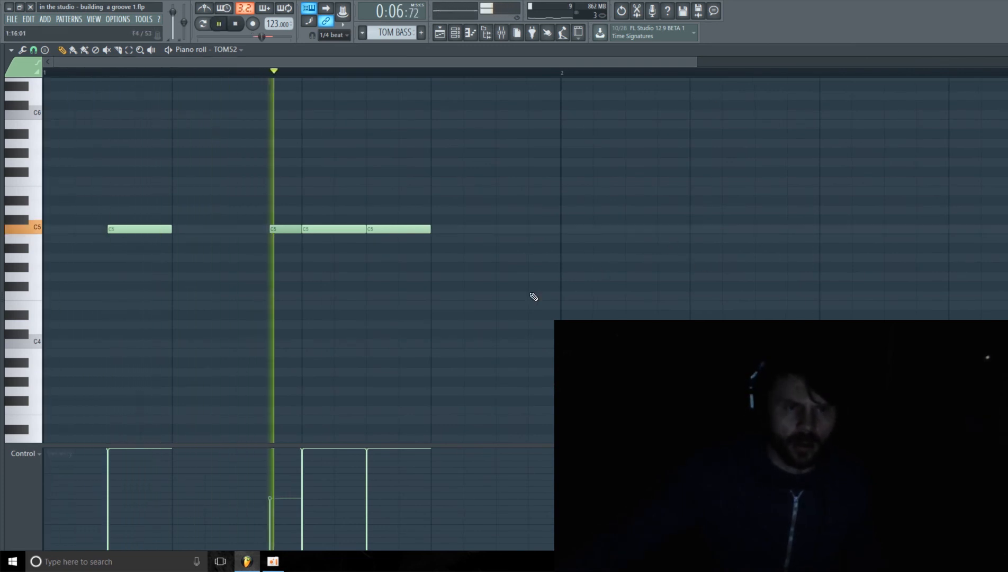
drag(265, 444, 265, 424)
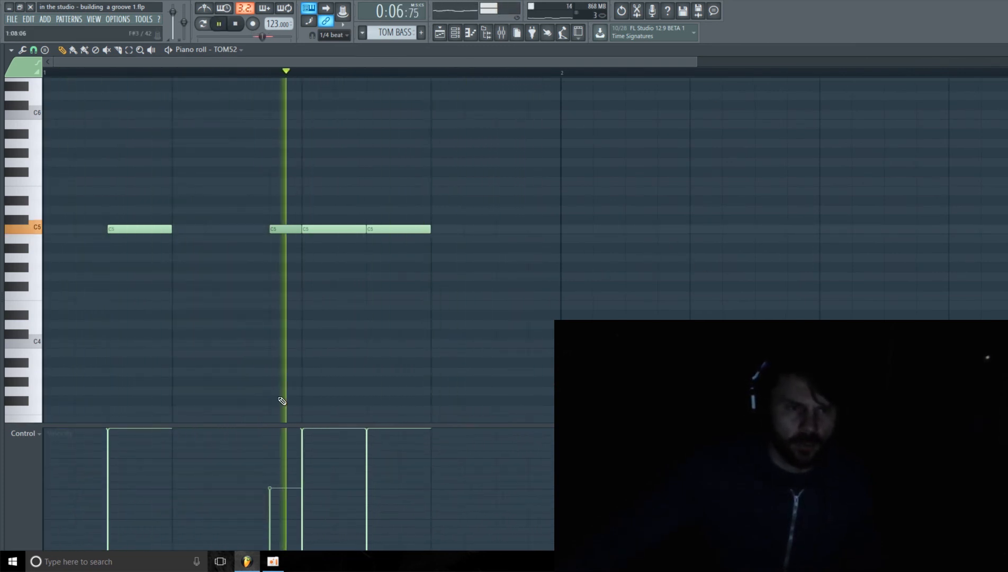
key(space)
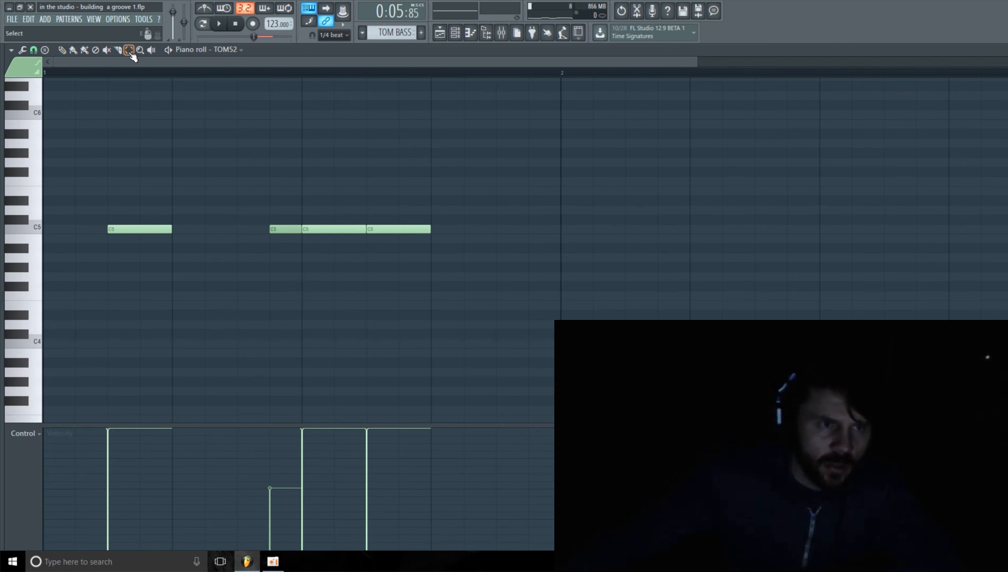
- With snapping set to none, nudge the short quiet C5 note slightly later by ear while the loop plays
drag(244, 202, 300, 285)
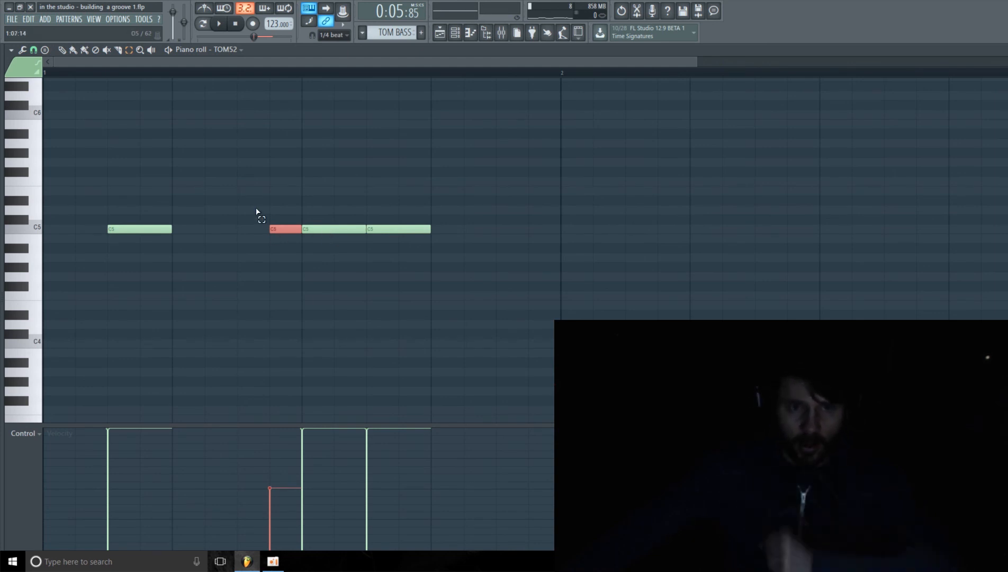
click(34, 50)
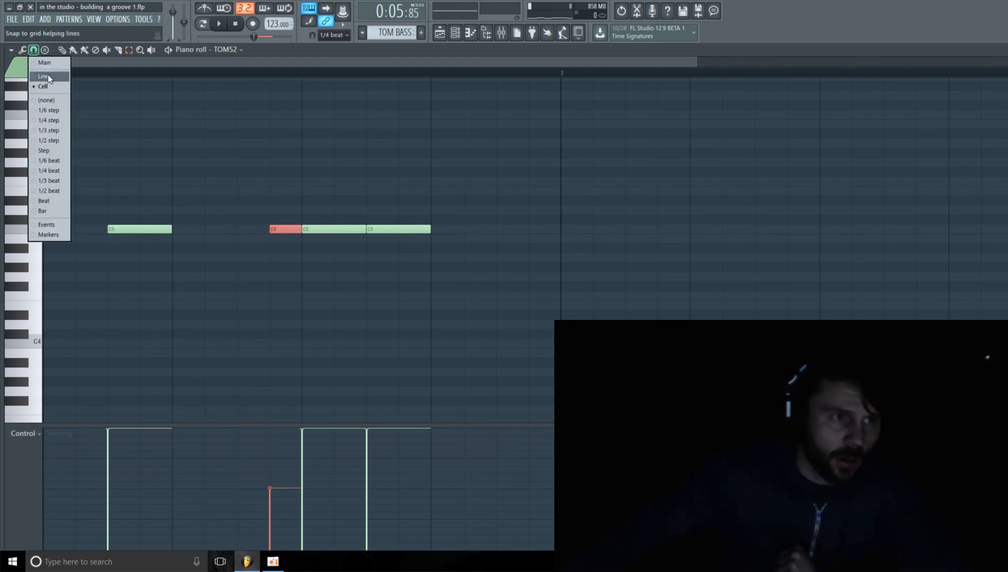
click(50, 100)
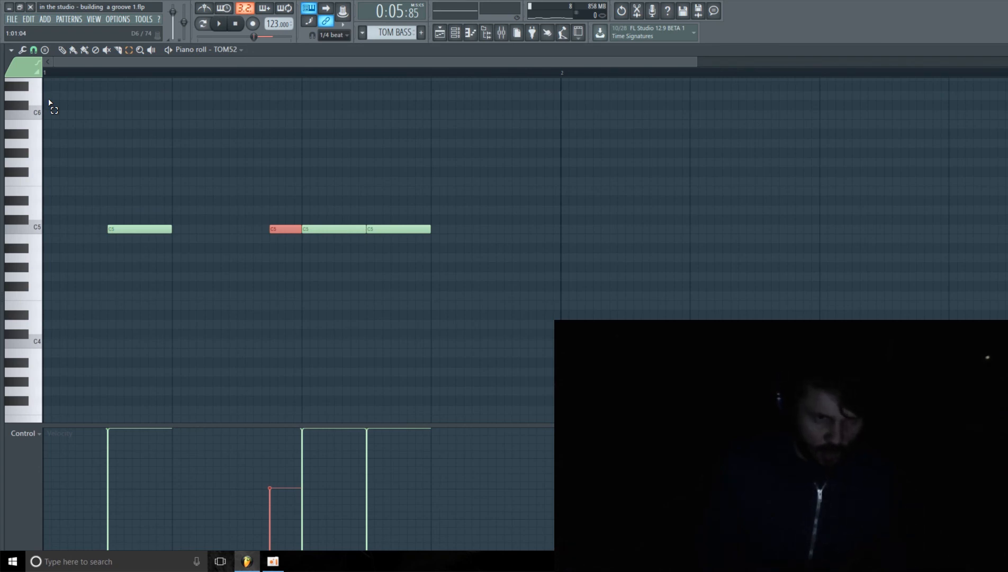
key(space)
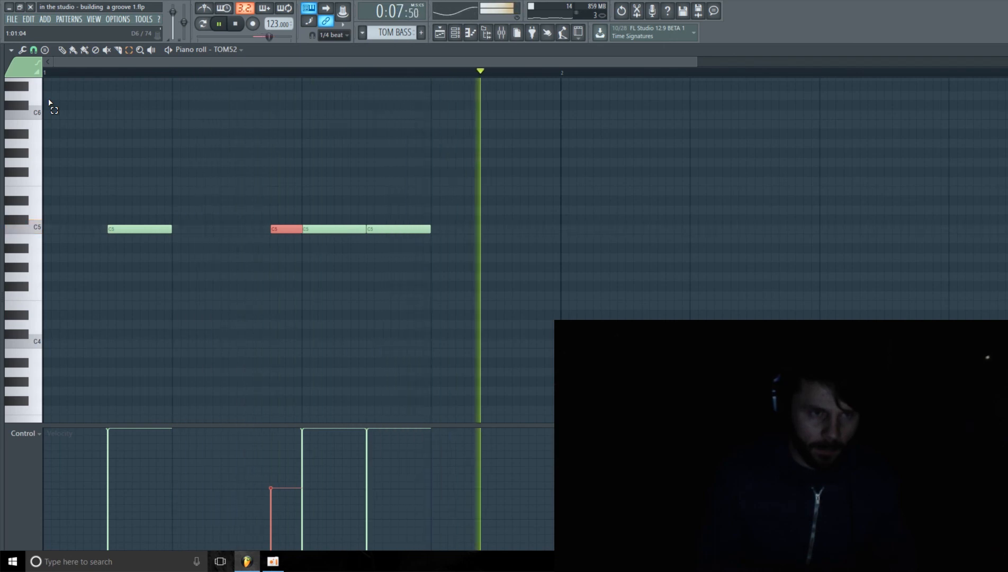
key(shift+Right)
key(shift+Right)
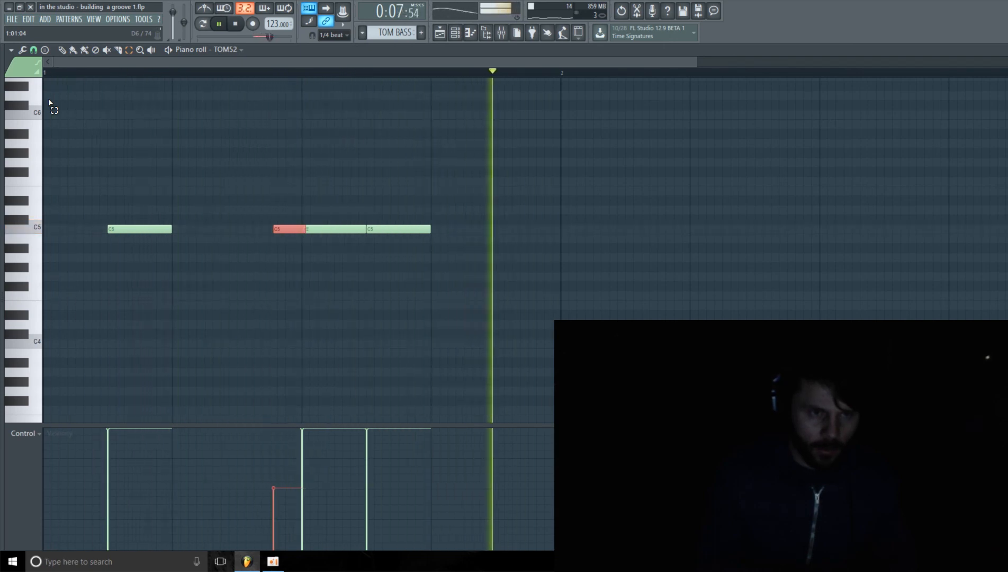
key(shift+Right)
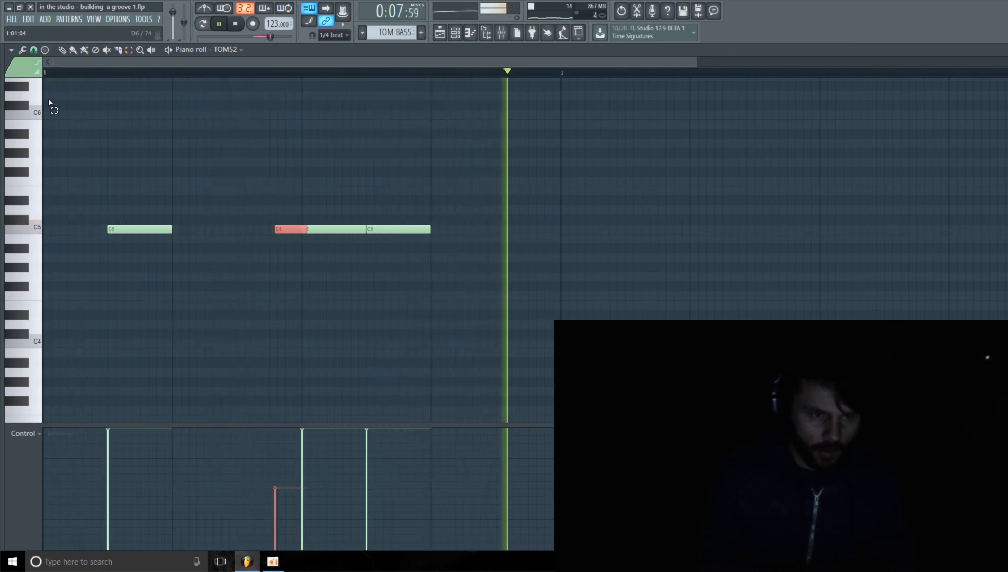
key(shift+Right)
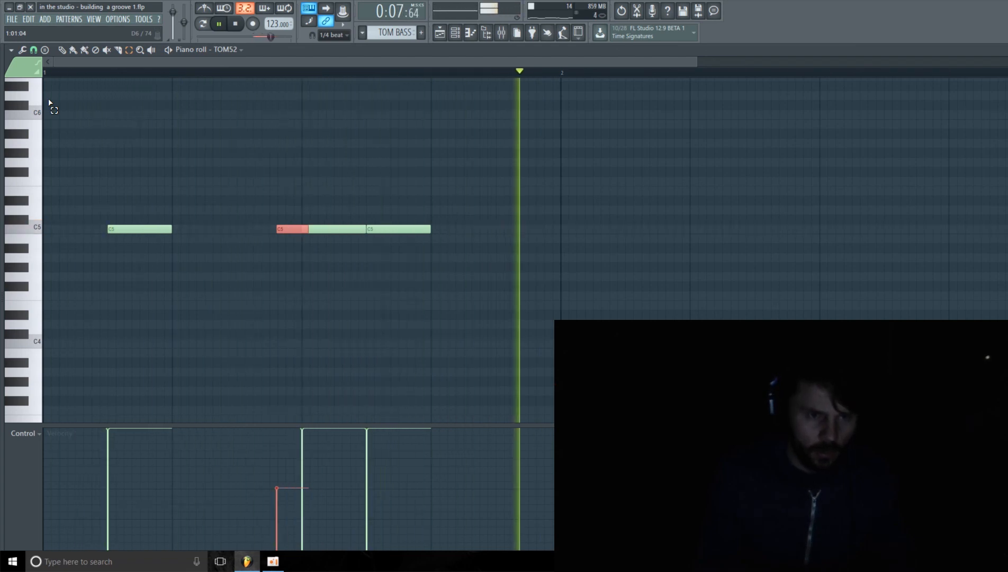
key(shift+Right)
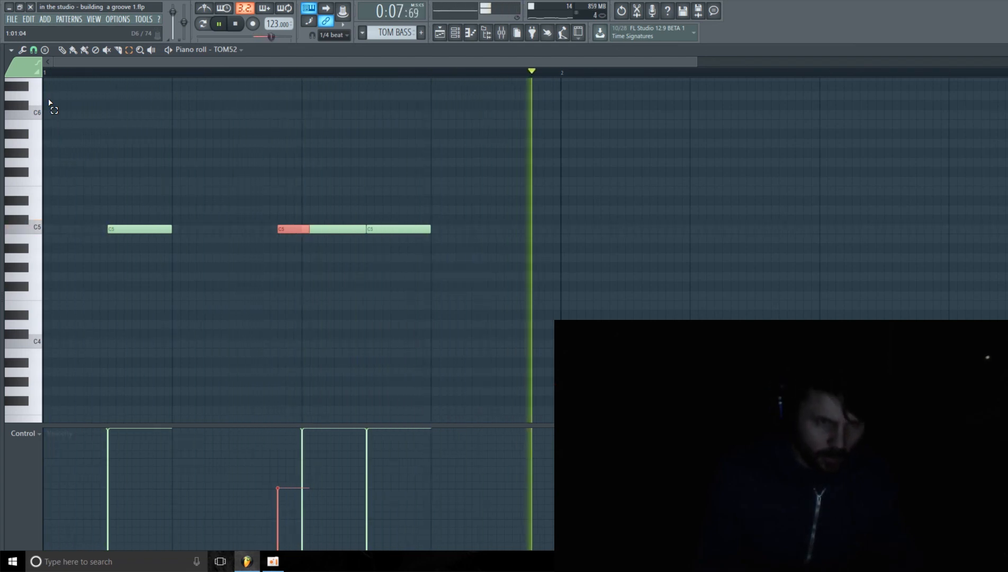
key(shift+Left)
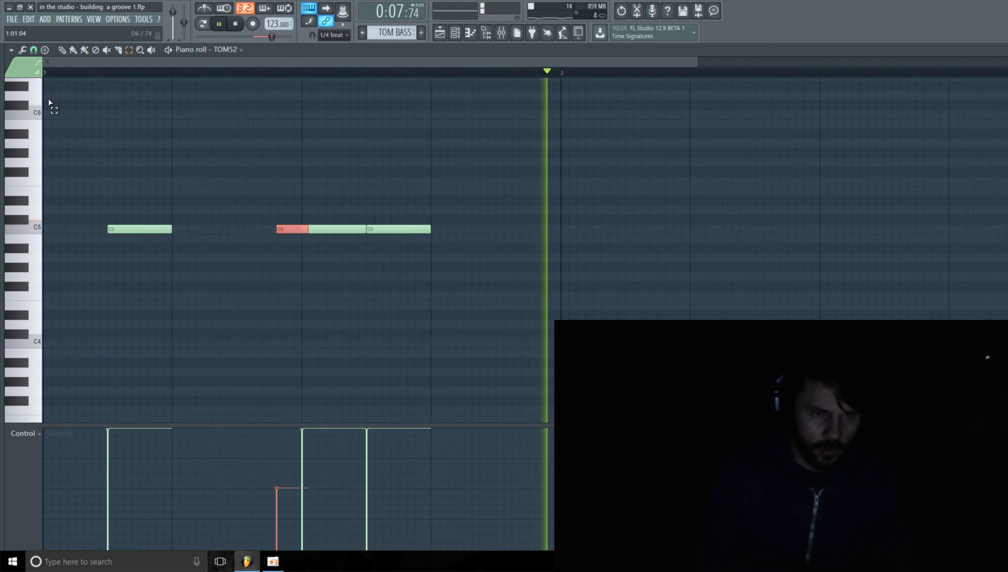
key(shift+Right)
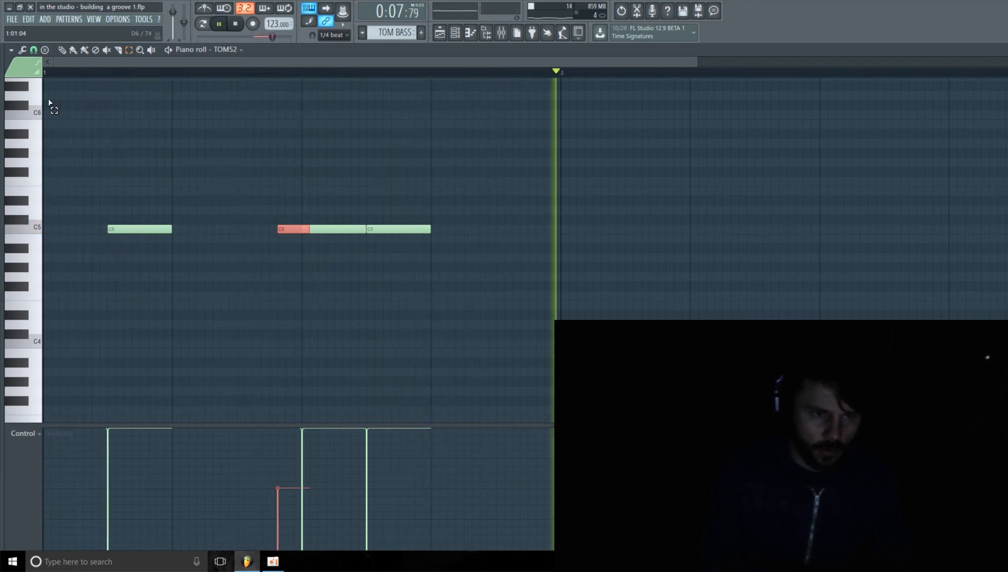
key(shift+Left)
key(shift+Left)
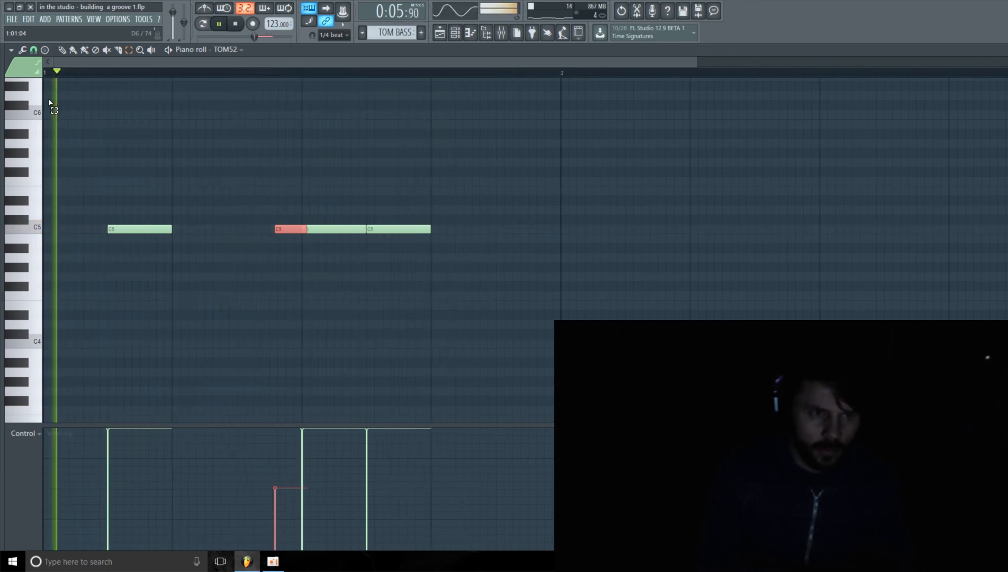
key(space)
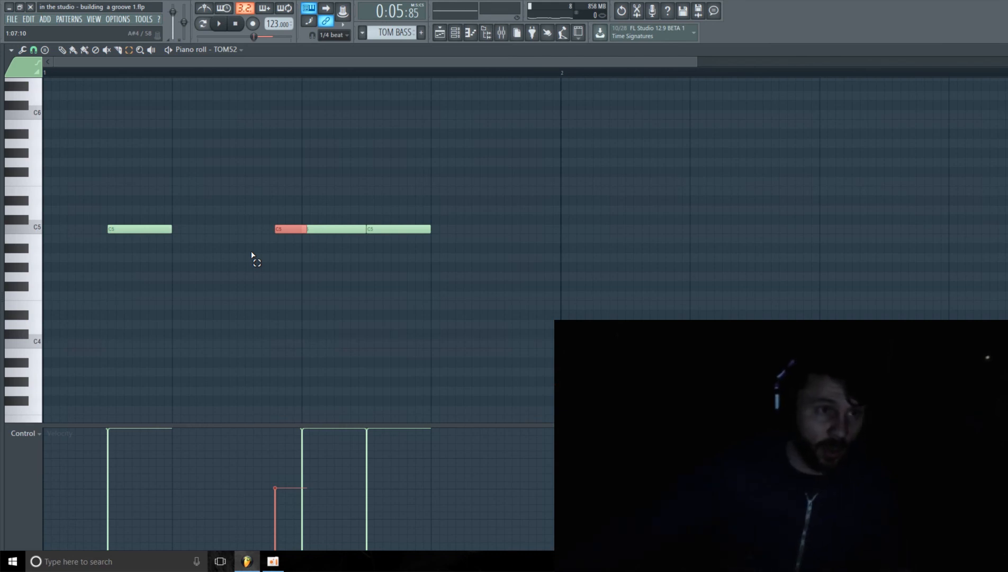
- Trim the nudged C5 note to end where the next note starts, and restore snapping to Cell
click(33, 50)
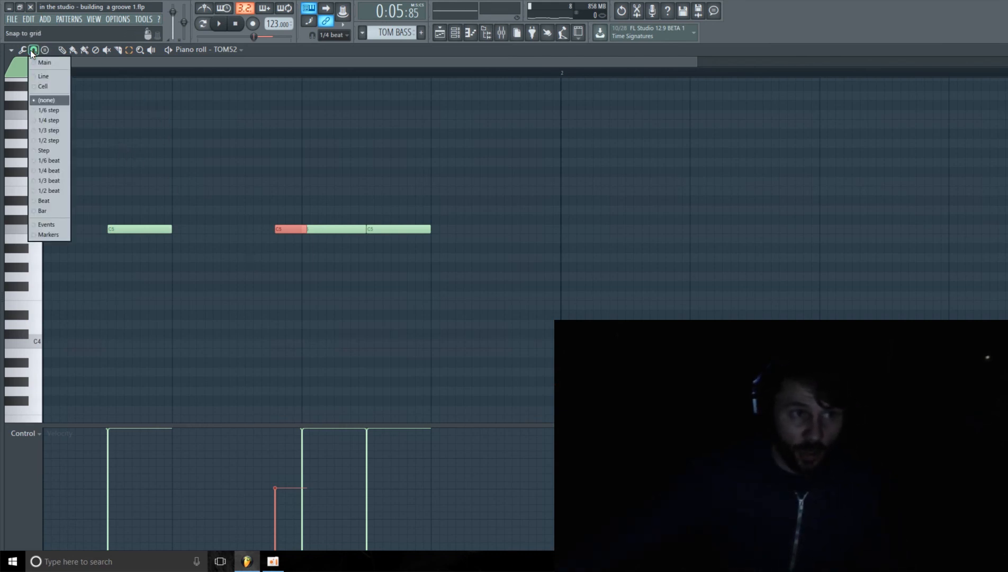
click(47, 87)
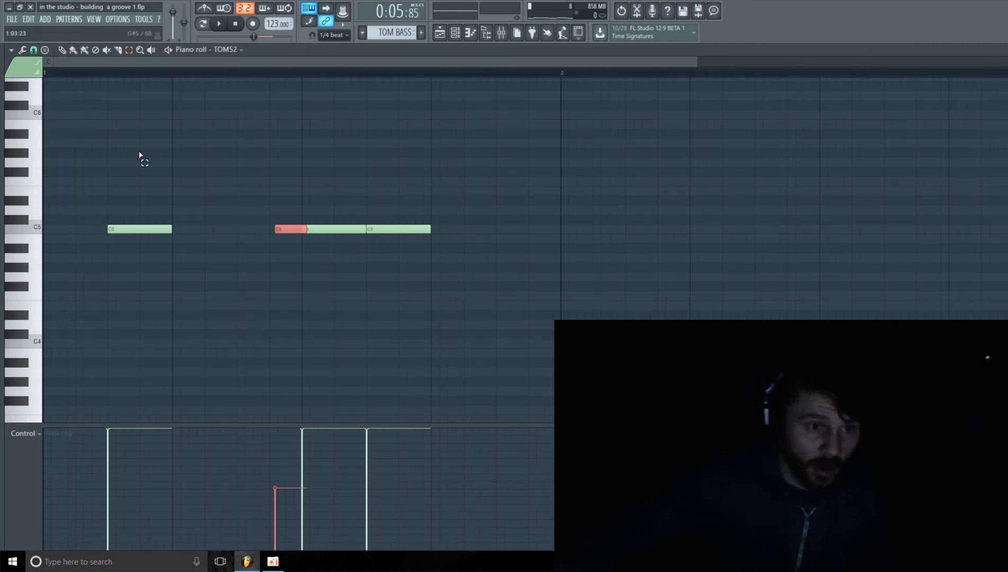
click(34, 50)
click(45, 108)
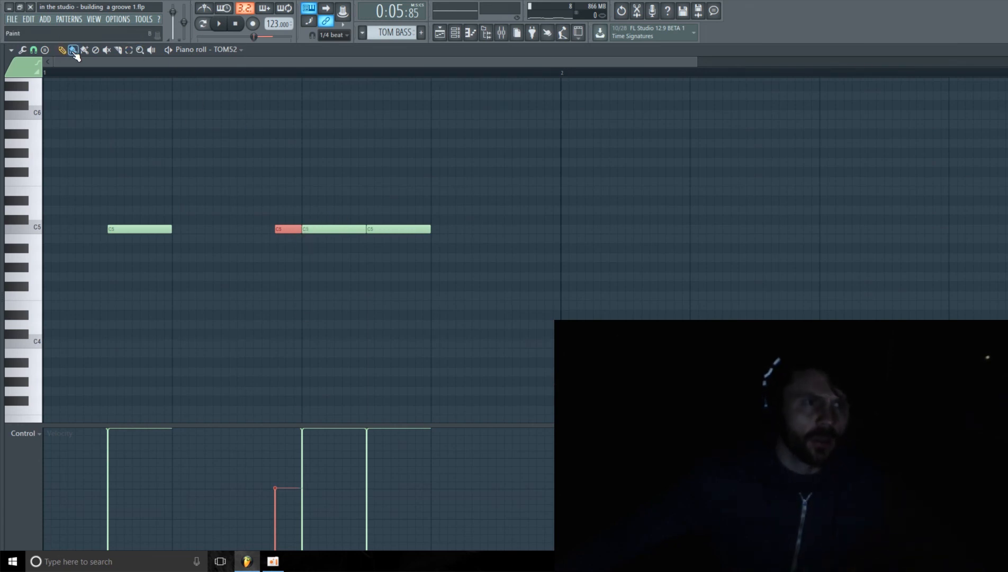
click(34, 50)
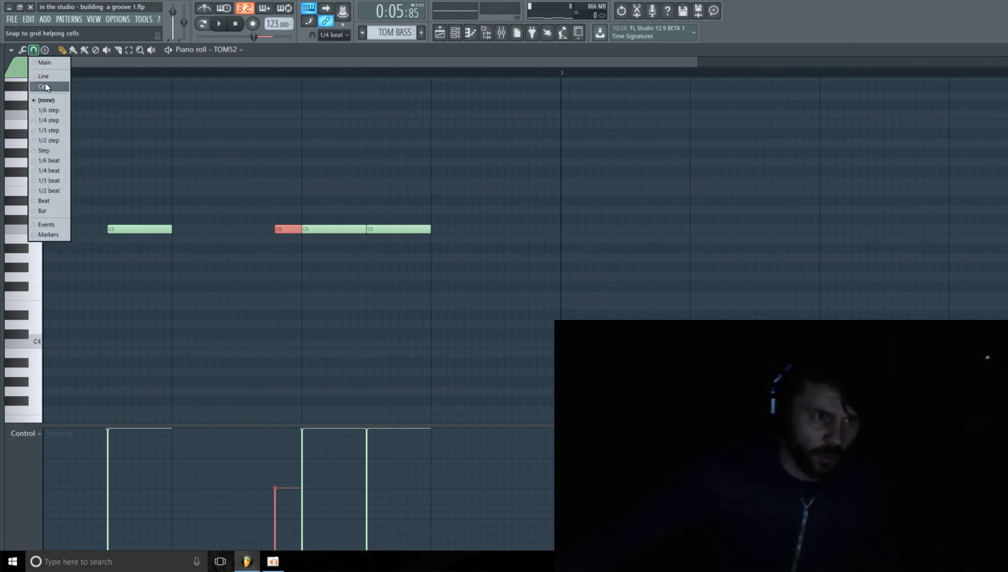
click(45, 86)
key(space)
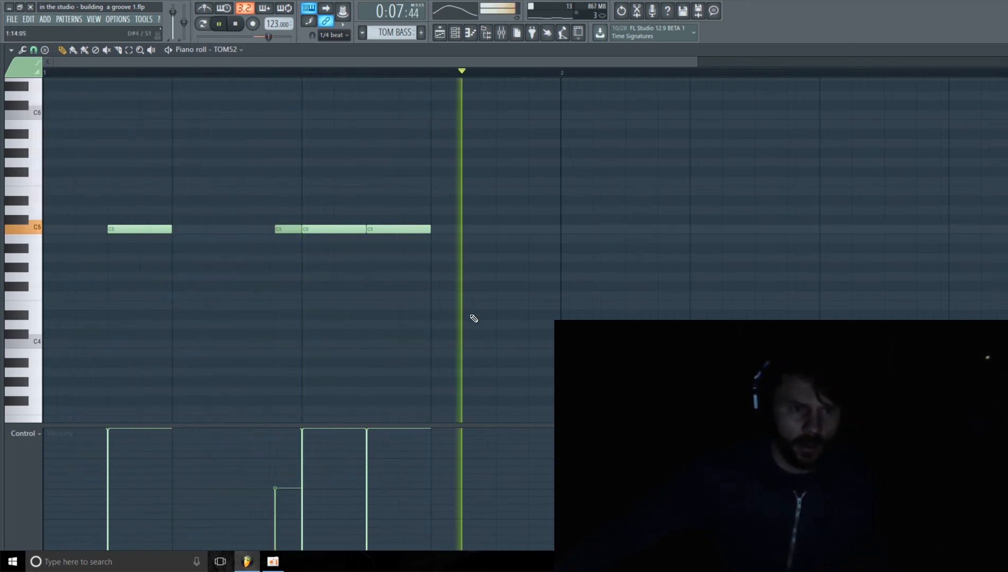
key(space)
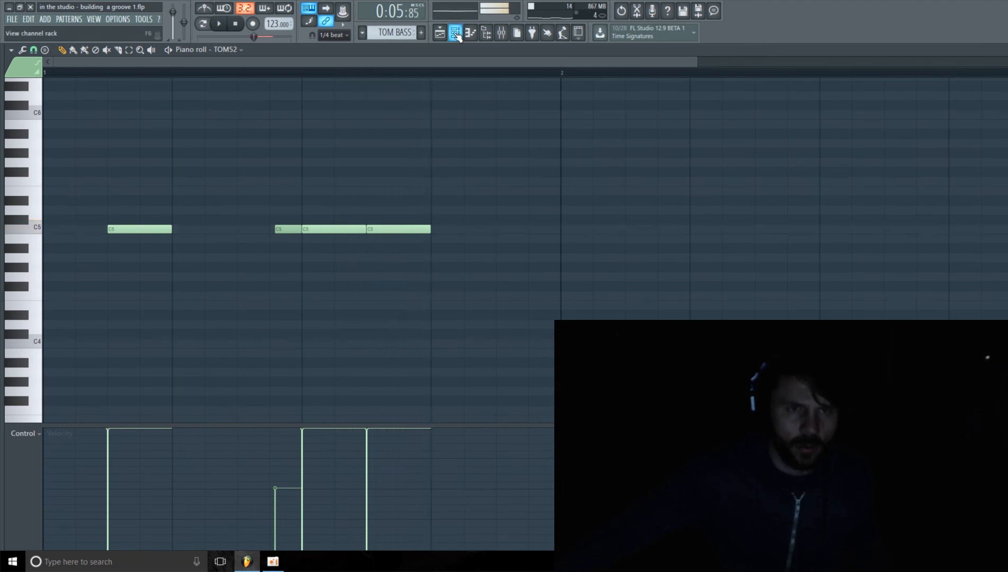
- Enable the TOM52 channel's volume envelope with zero attack, decay, sustain and release and a raised hold, and return to the piano roll
click(455, 34)
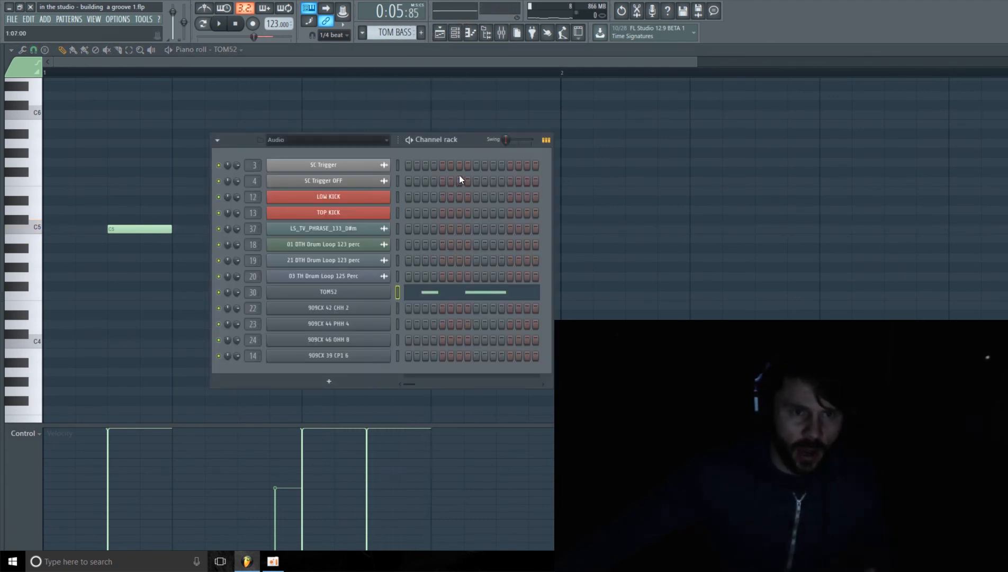
drag(468, 140, 382, 90)
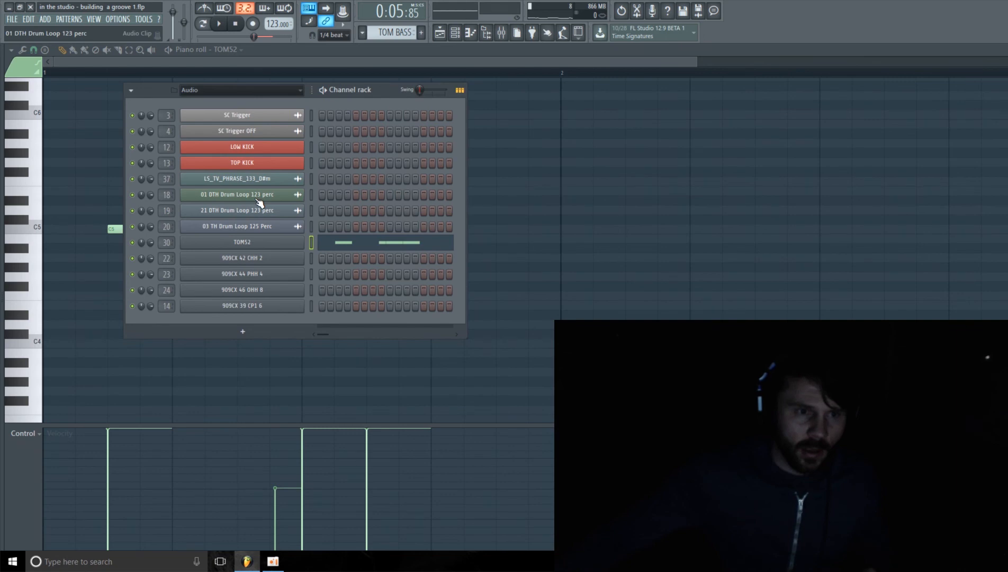
click(278, 247)
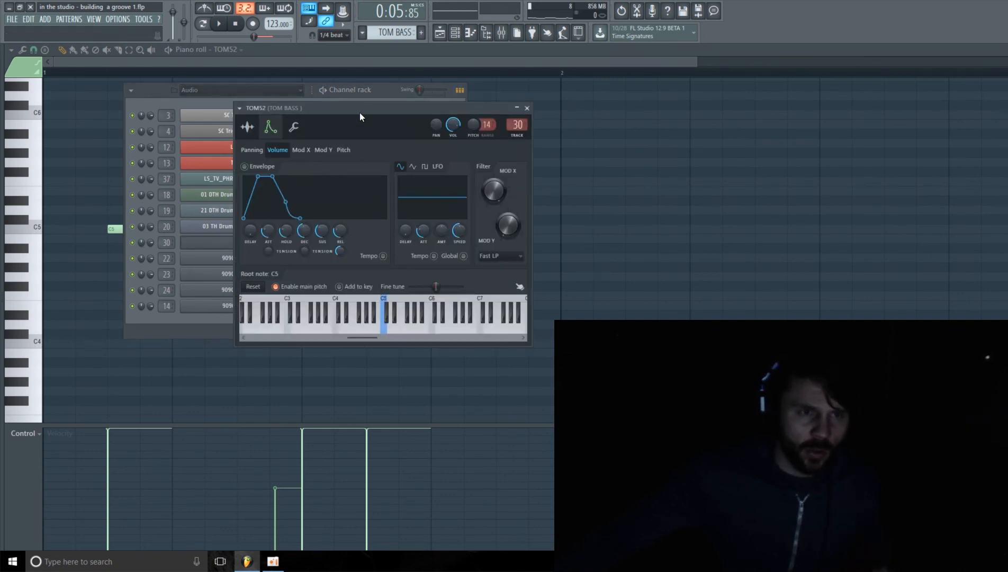
drag(331, 126, 371, 126)
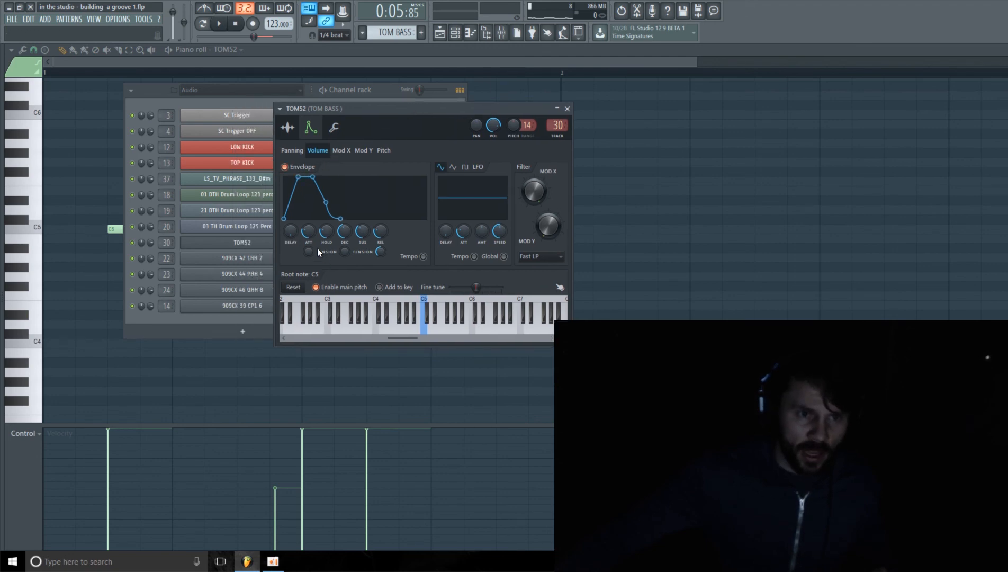
mouse_move(312, 233)
mouse_down()
mouse_move(313, 254)
mouse_move(327, 227)
mouse_up()
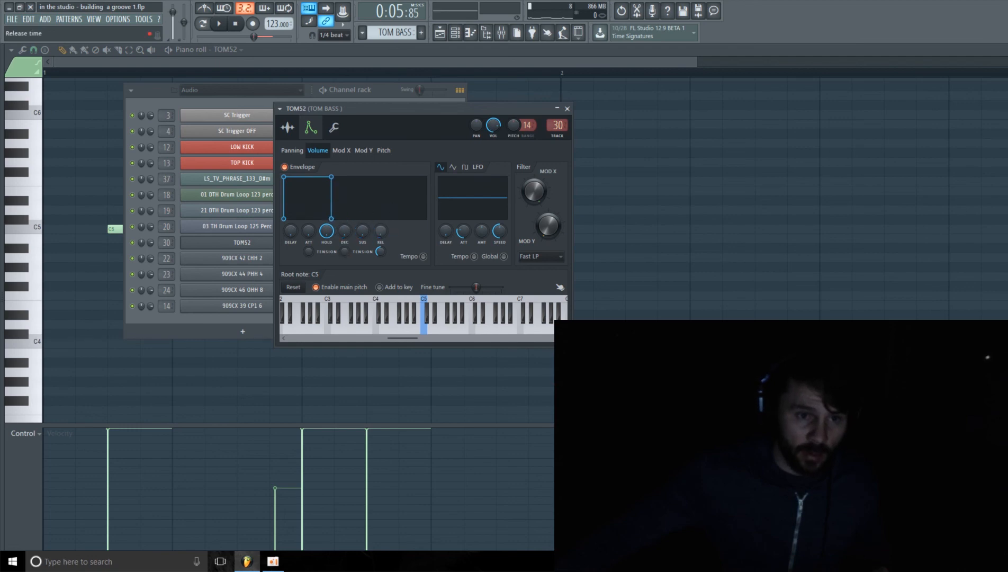
click(379, 61)
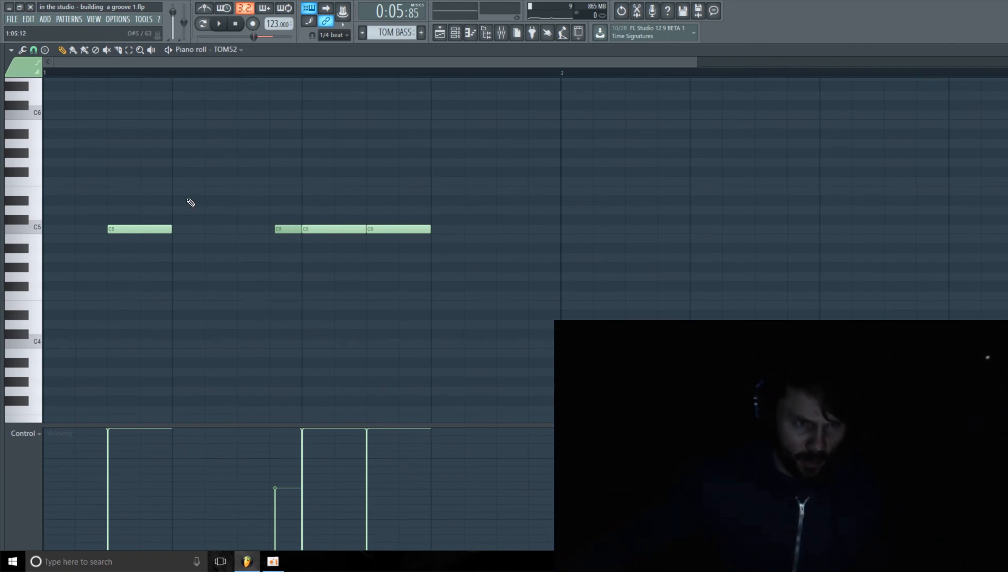
- Play the tom pattern with the kick loop, check the TOM BASS track in the mixer, and return to the piano roll
key(space)
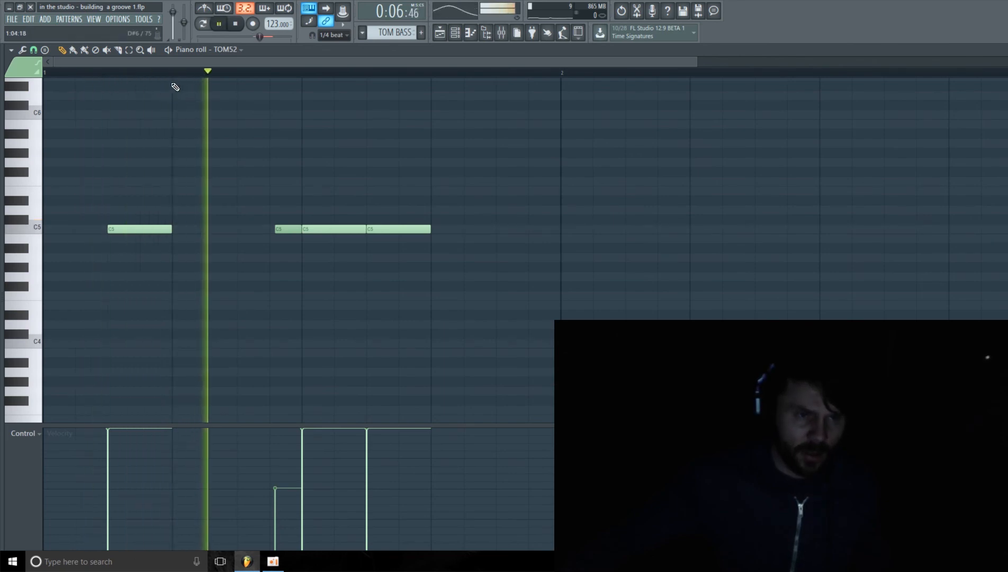
key(F9)
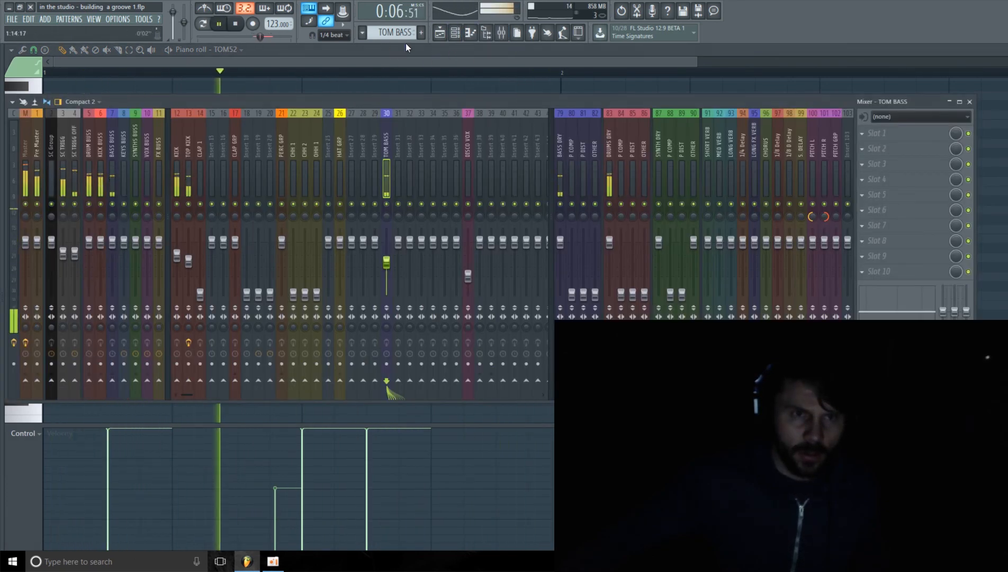
click(969, 101)
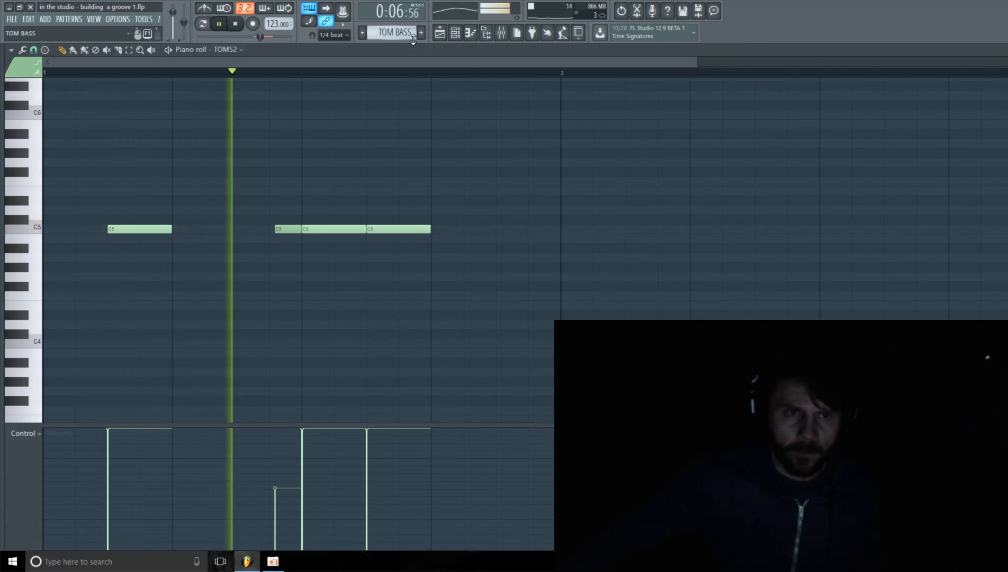
- Compare the playing loop with TOM52's volume envelope off and on, leaving it enabled, and stop playback
key(F6)
click(280, 243)
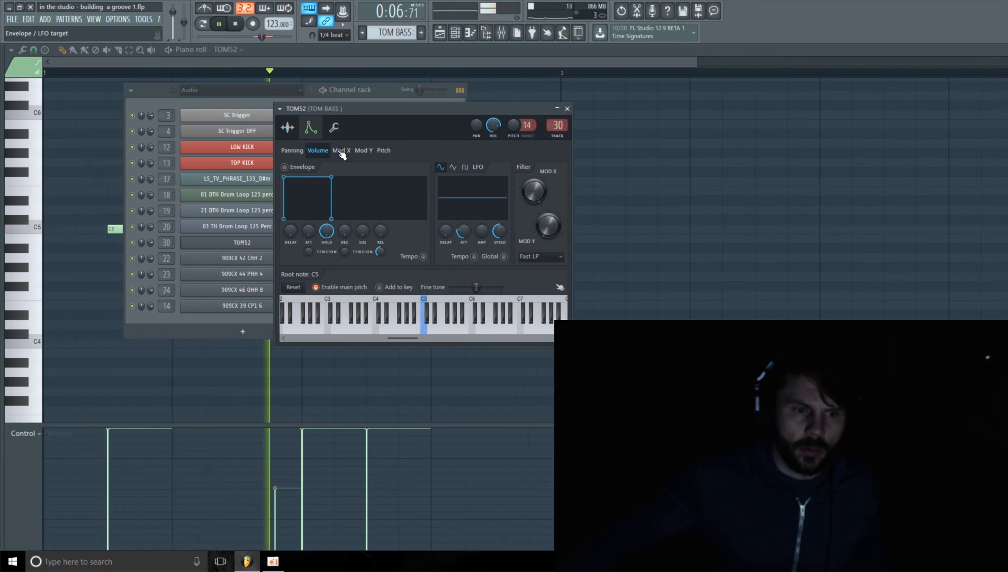
click(285, 166)
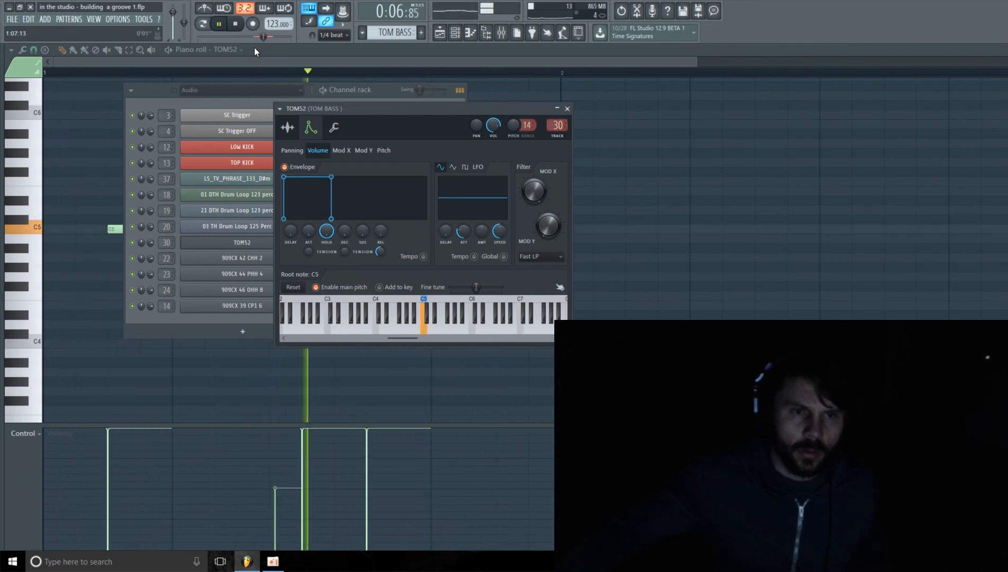
click(238, 24)
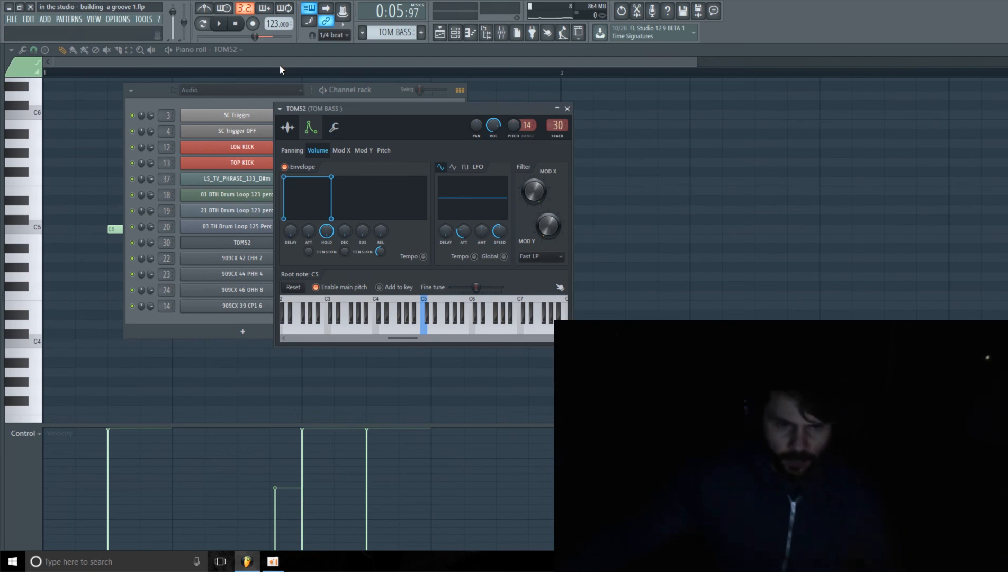
- Set the TOM52 channel's pitch range to 12 semitones and lower its pitch by ear while auditioning the loop
click(341, 150)
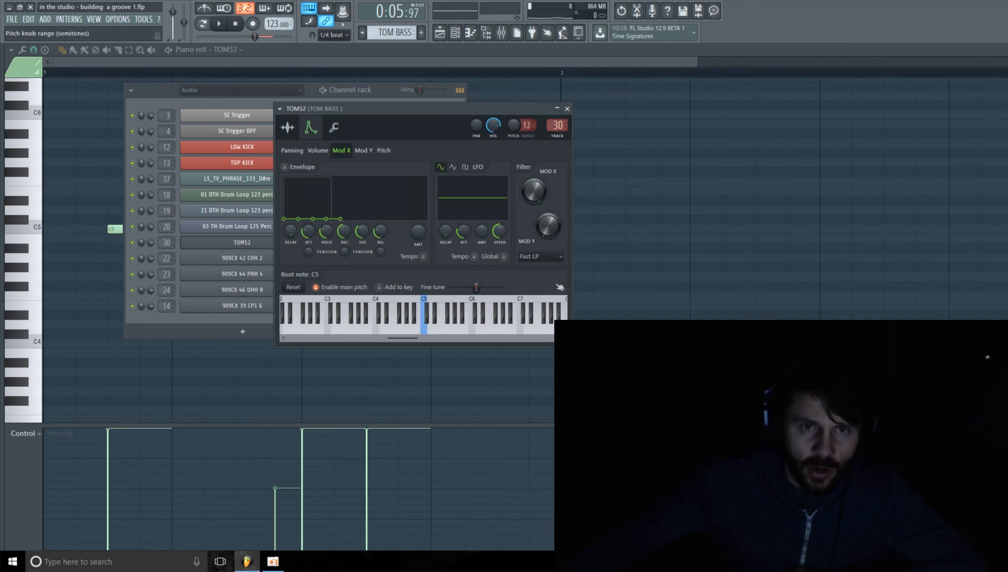
drag(514, 122, 514, 174)
key(space)
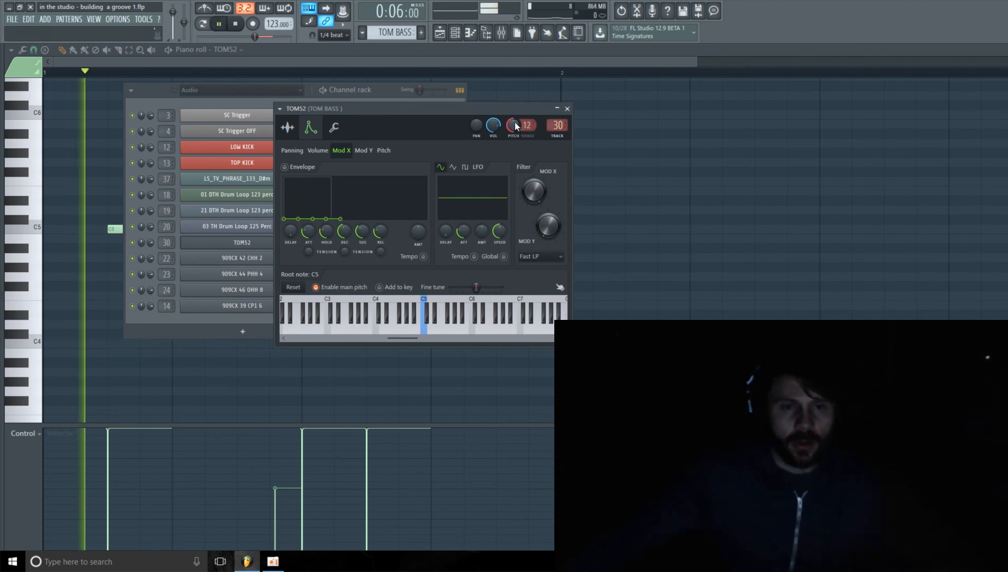
key(space)
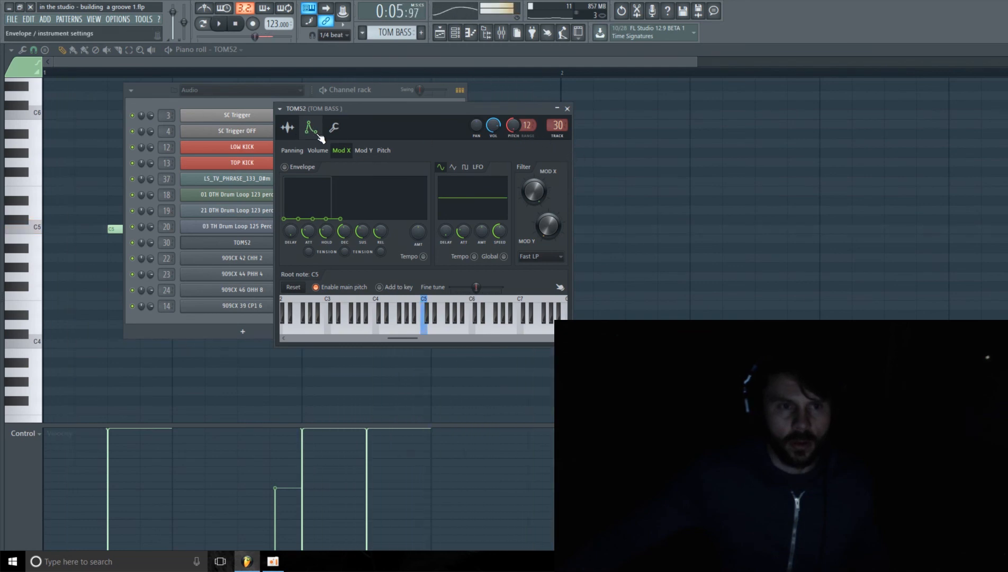
click(289, 132)
key(space)
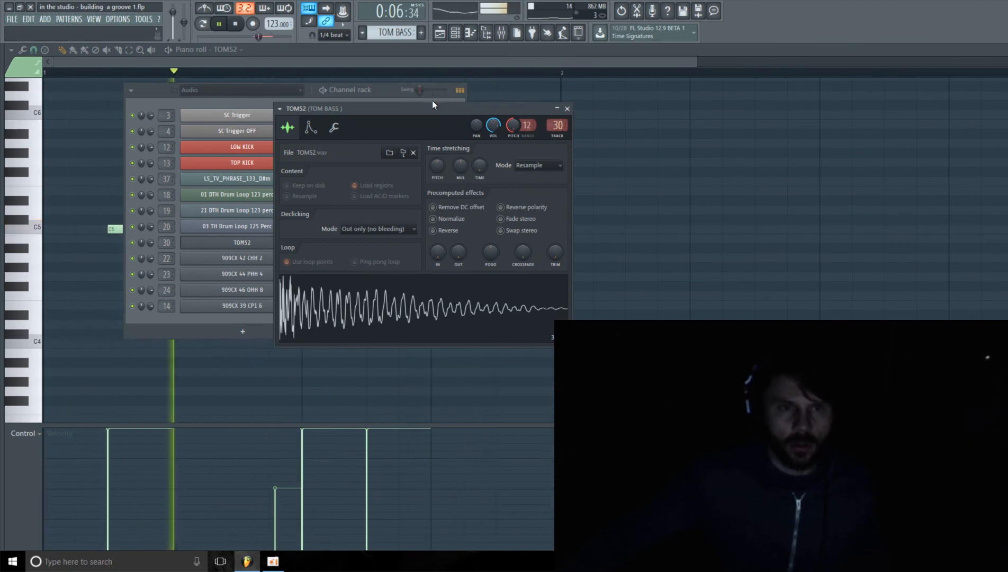
- Set the TOM BASS mixer level to about -10.8 dB, and retune TOM52 to about -846 cents with an 11-semitone pitch range
click(501, 33)
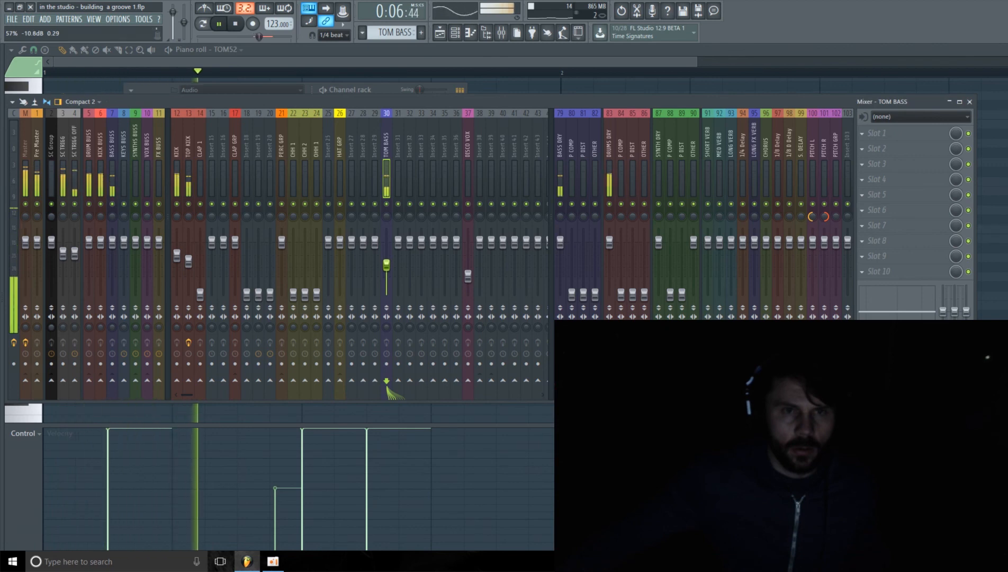
click(388, 90)
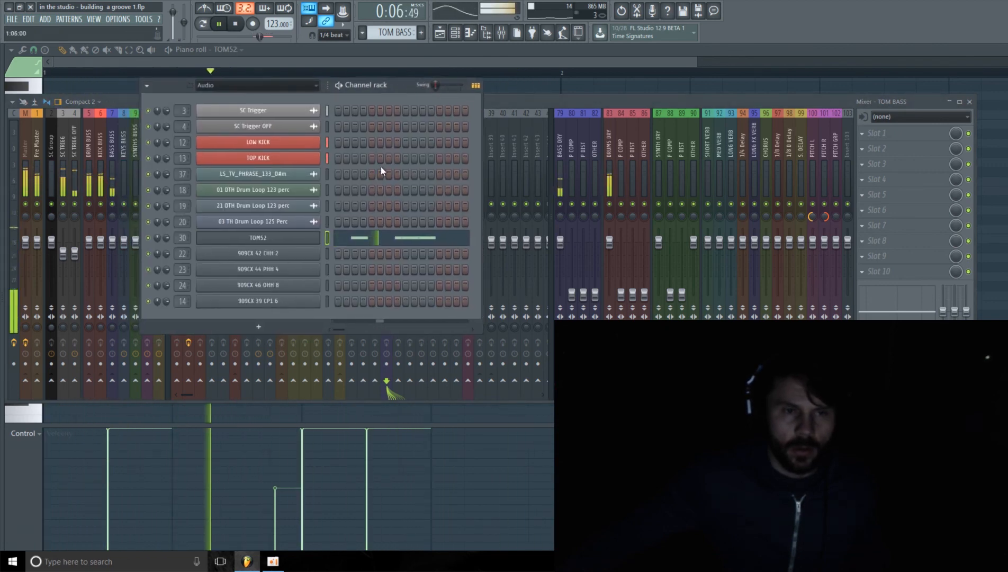
click(289, 238)
key(space)
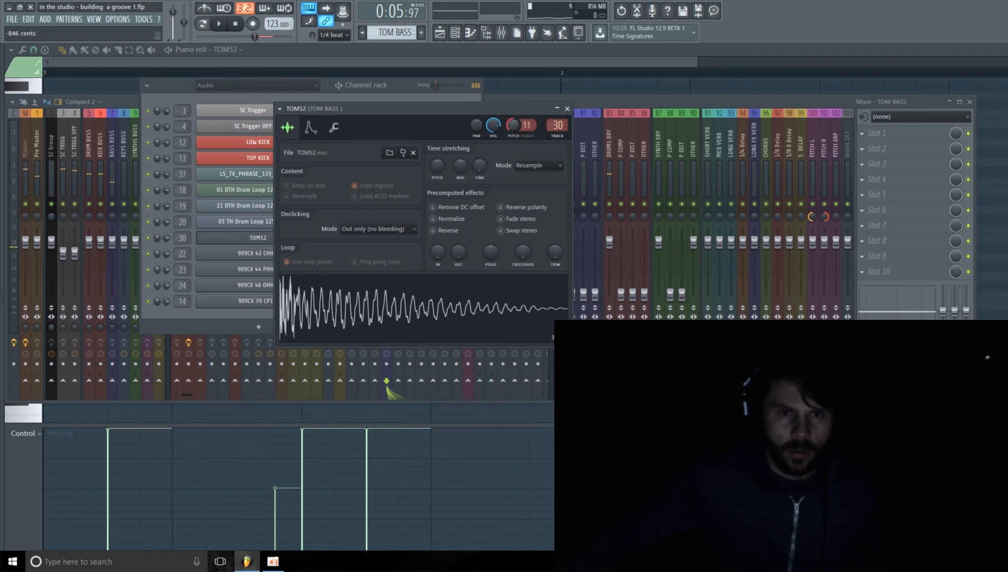
key(space)
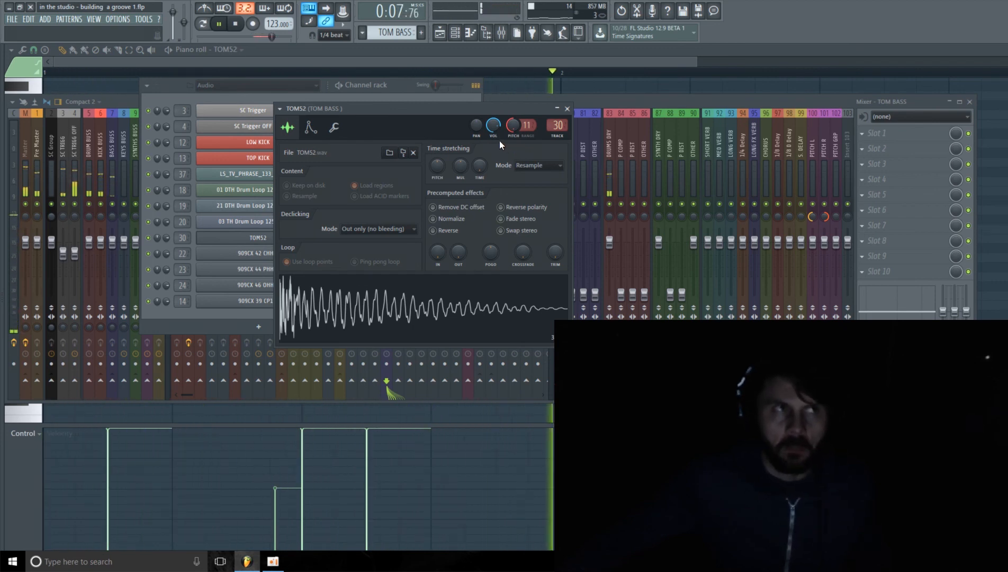
key(space)
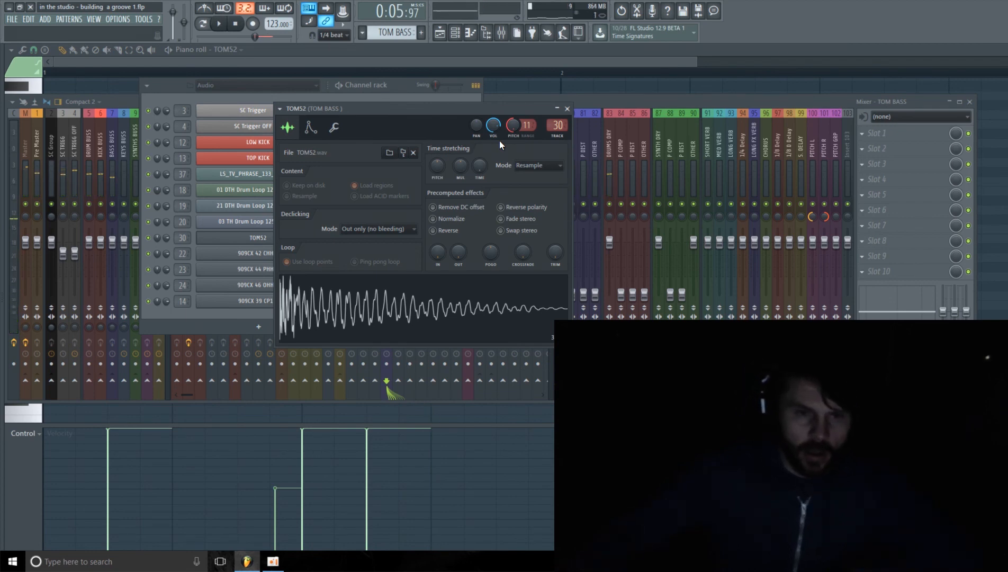
- Set TOM52's filter to LPx2 and enable its Mod X envelope with a raised amount and all time and sustain values at zero
drag(482, 106, 395, 95)
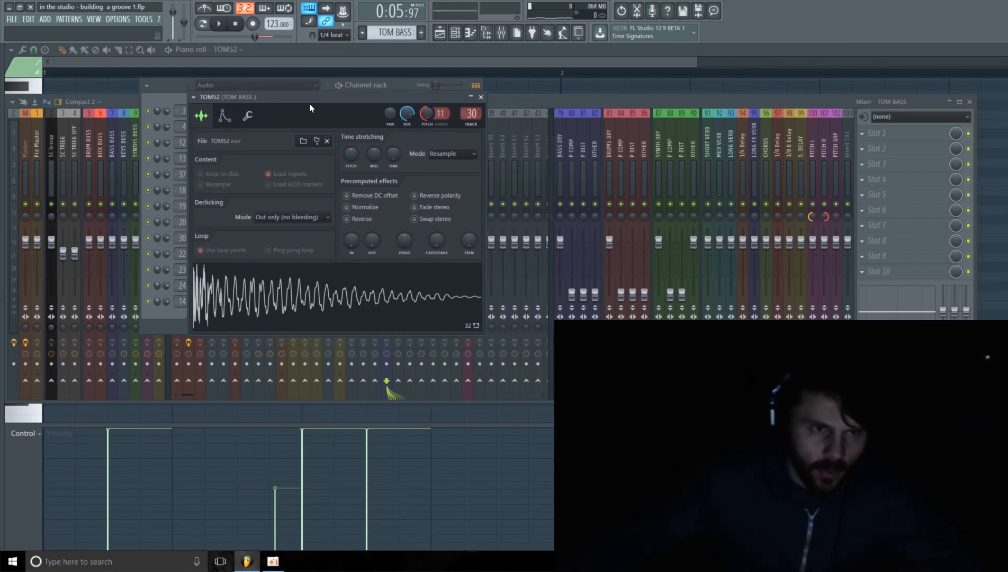
click(225, 117)
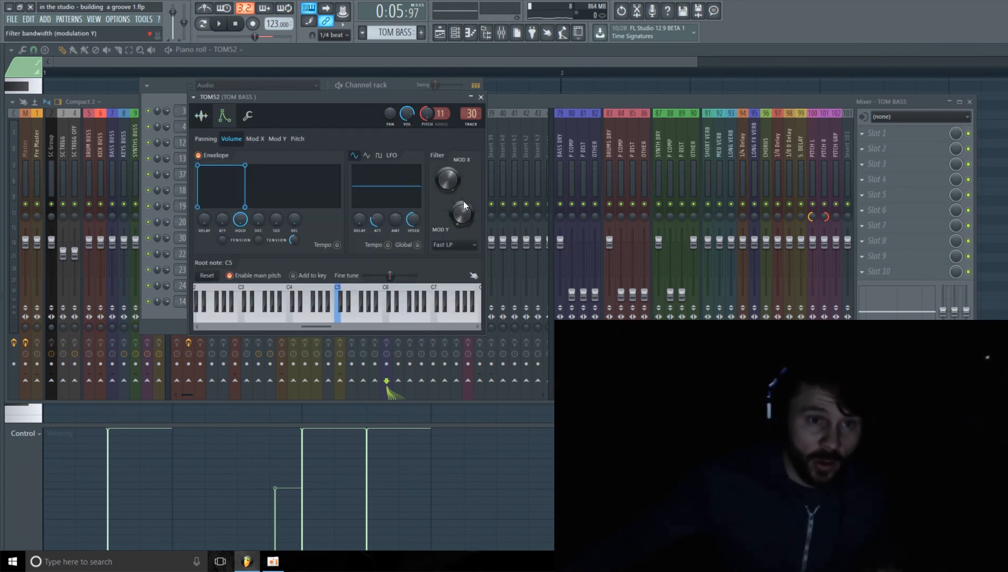
click(254, 139)
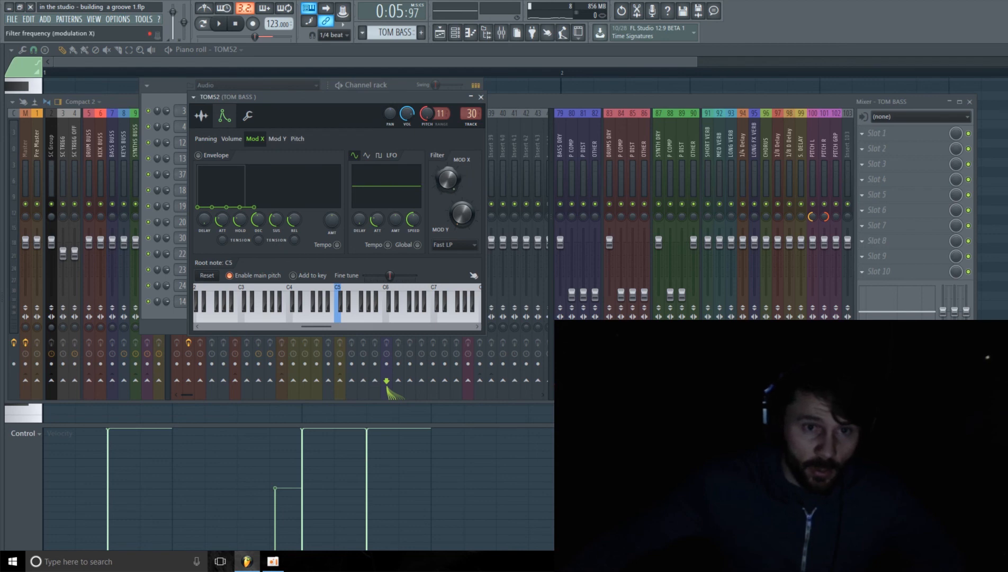
click(455, 245)
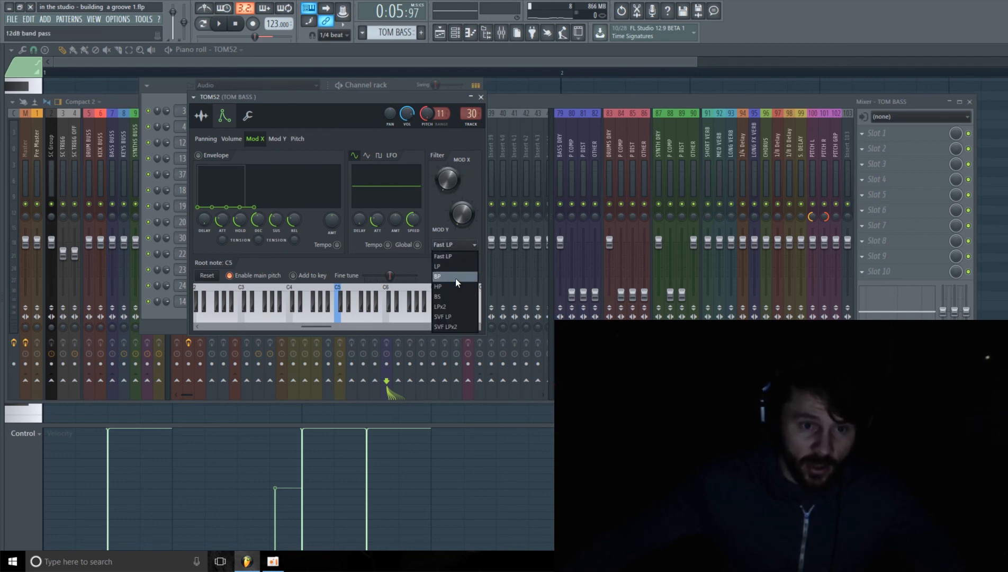
click(451, 307)
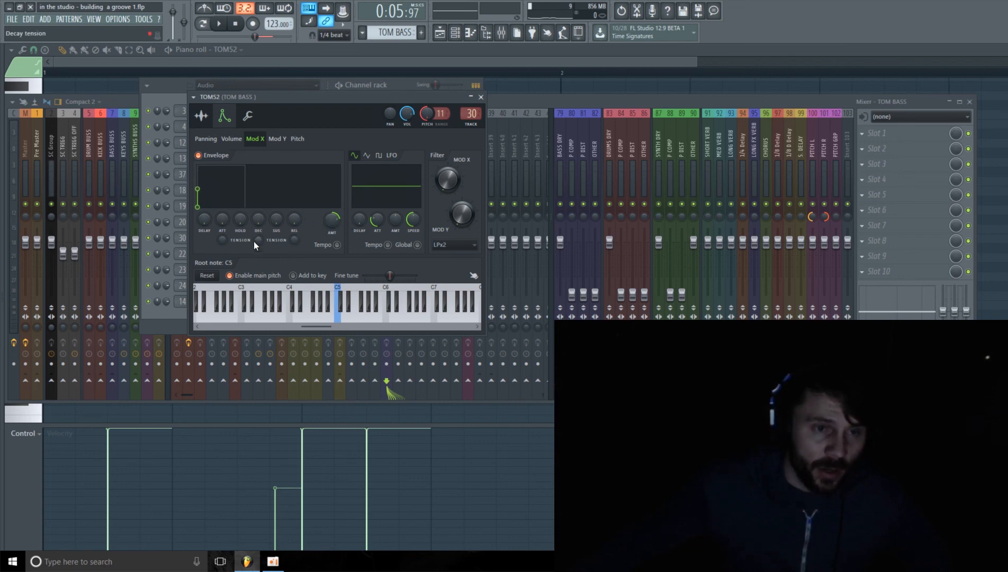
- Give TOM52's Mod X envelope a short decay, fine-tuning it by ear while the loop plays
drag(259, 220, 259, 214)
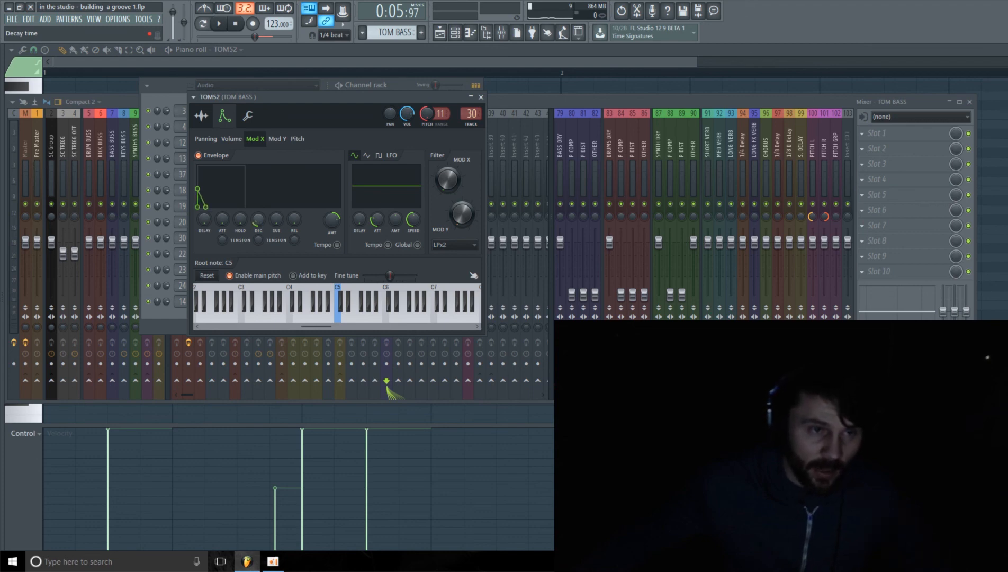
key(space)
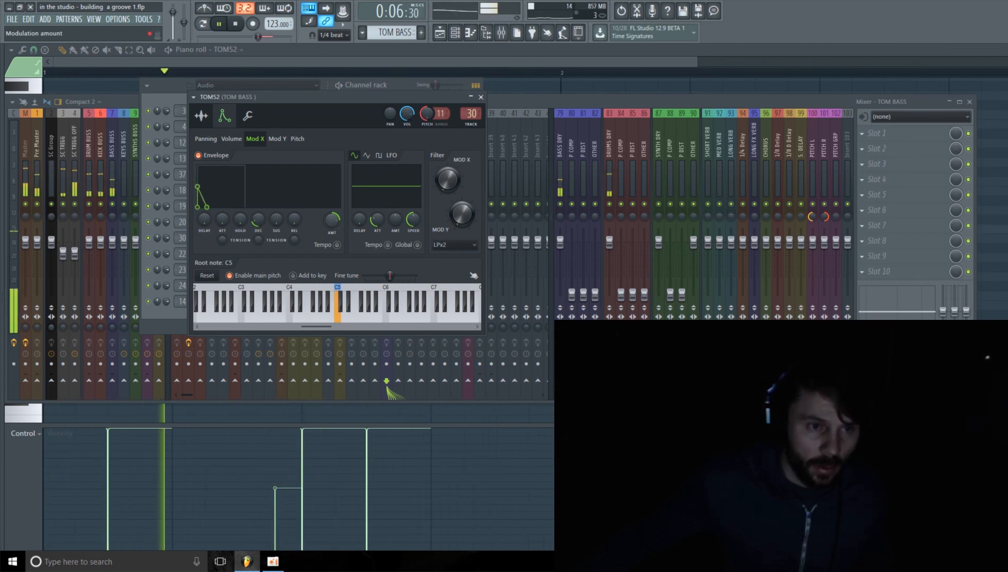
drag(262, 223, 262, 215)
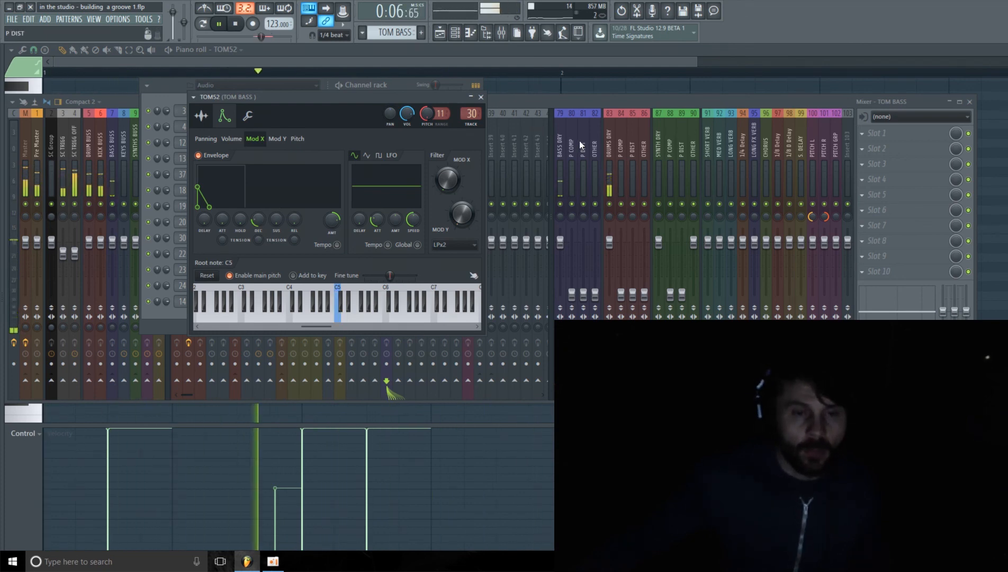
- Raise the TOM BASS mixer level slightly while the loop plays, and stop playback
key(F12)
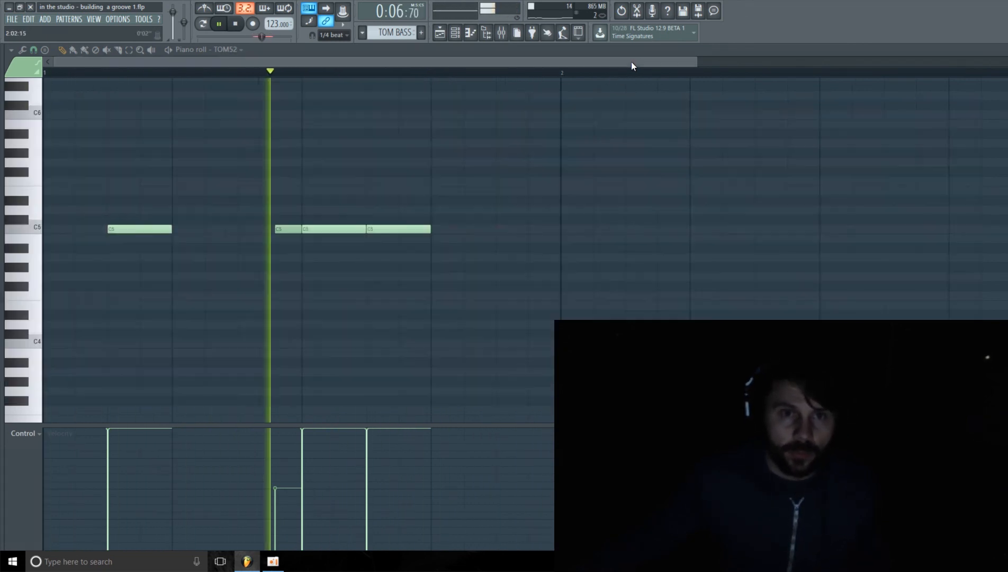
click(464, 35)
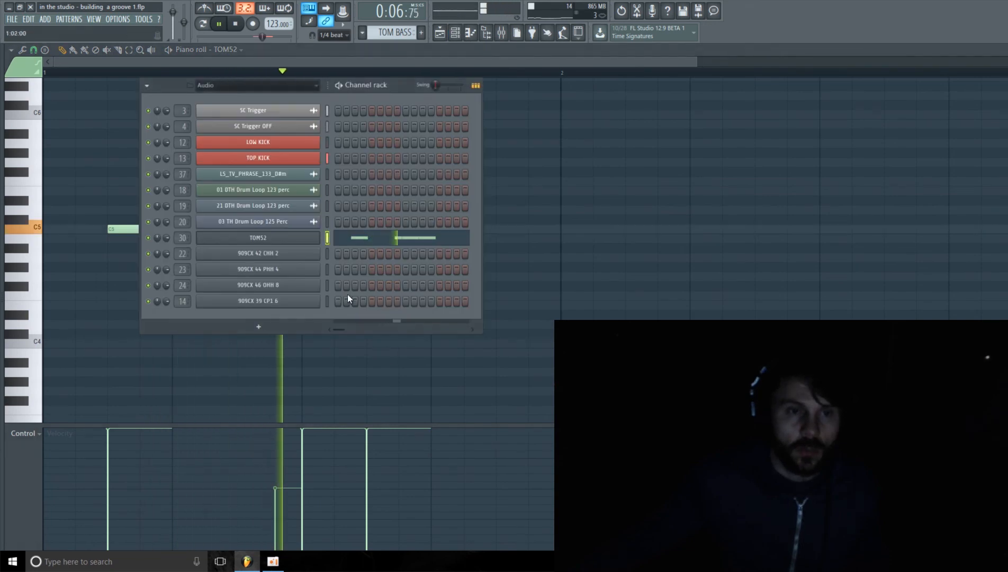
click(501, 34)
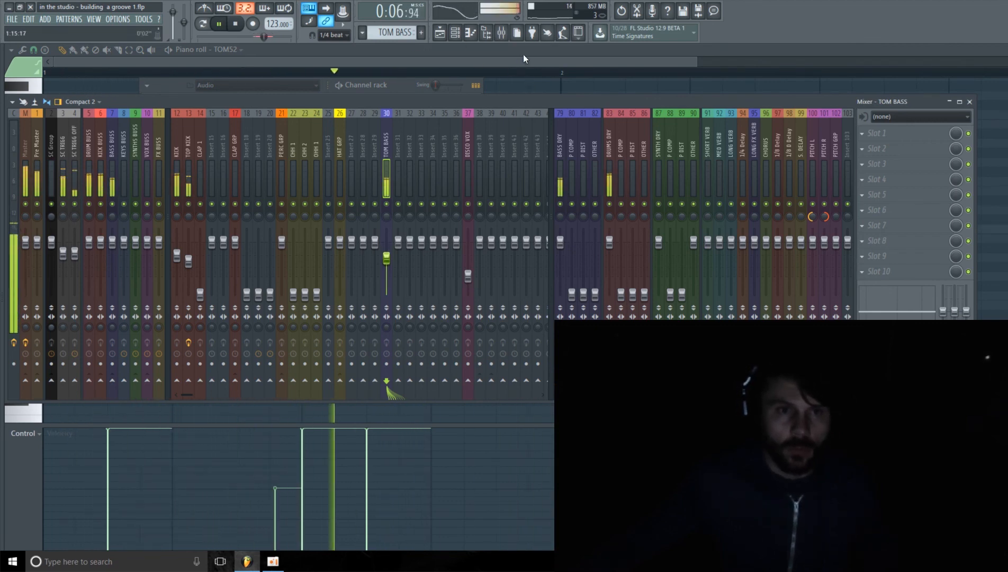
key(space)
- Shorten the decay of TOM52's Mod X filter envelope slightly and audition the loop
click(407, 88)
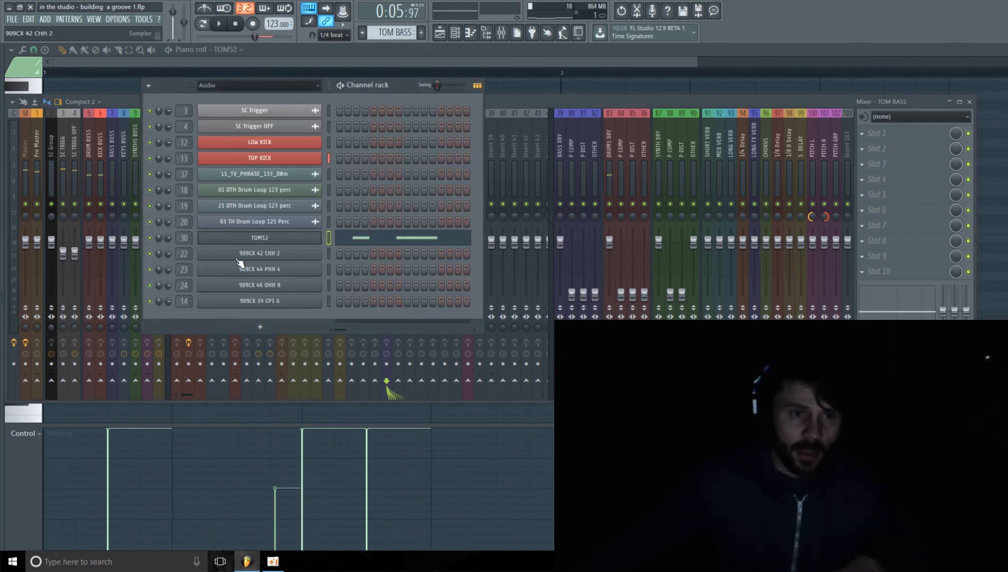
click(276, 243)
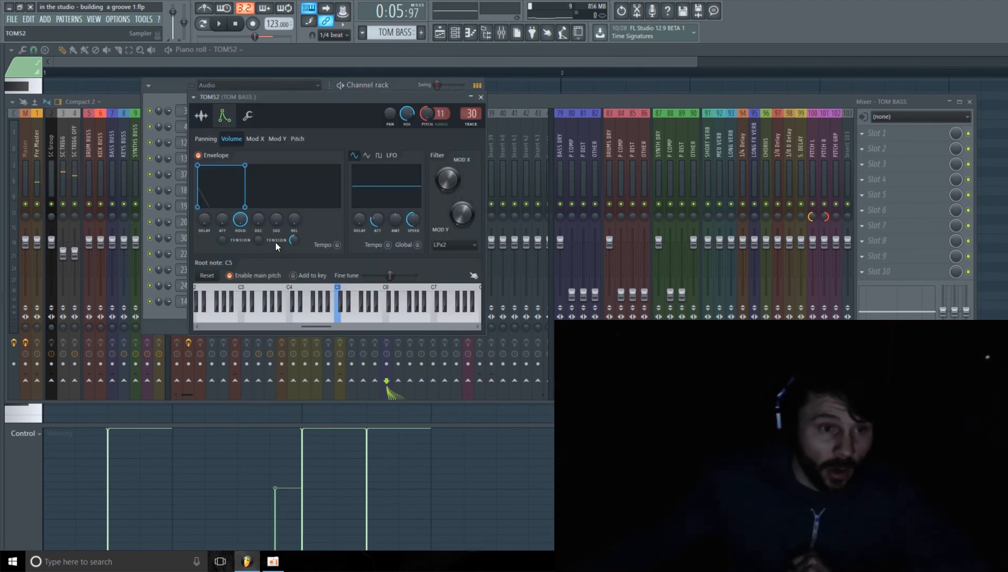
key(space)
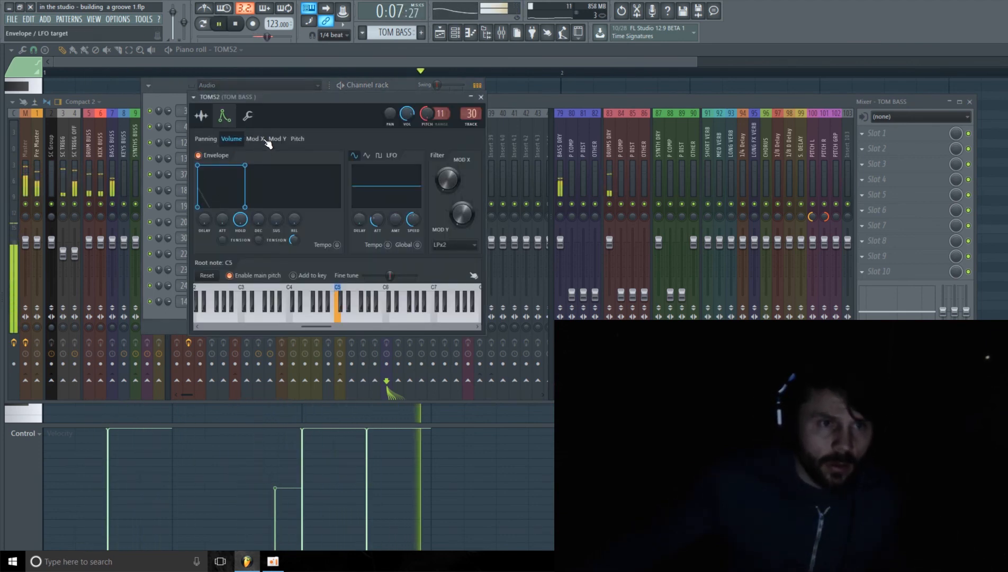
click(256, 139)
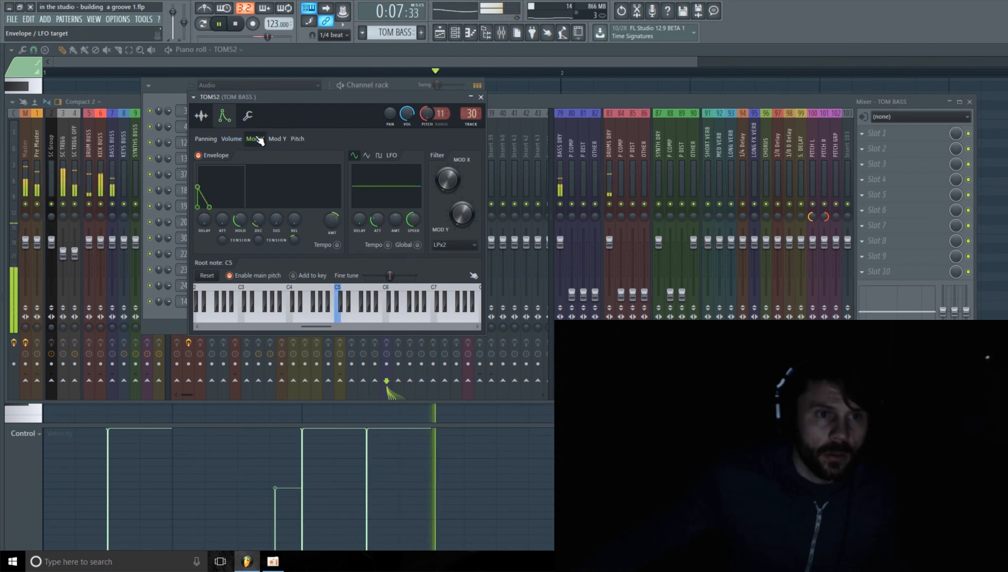
key(space)
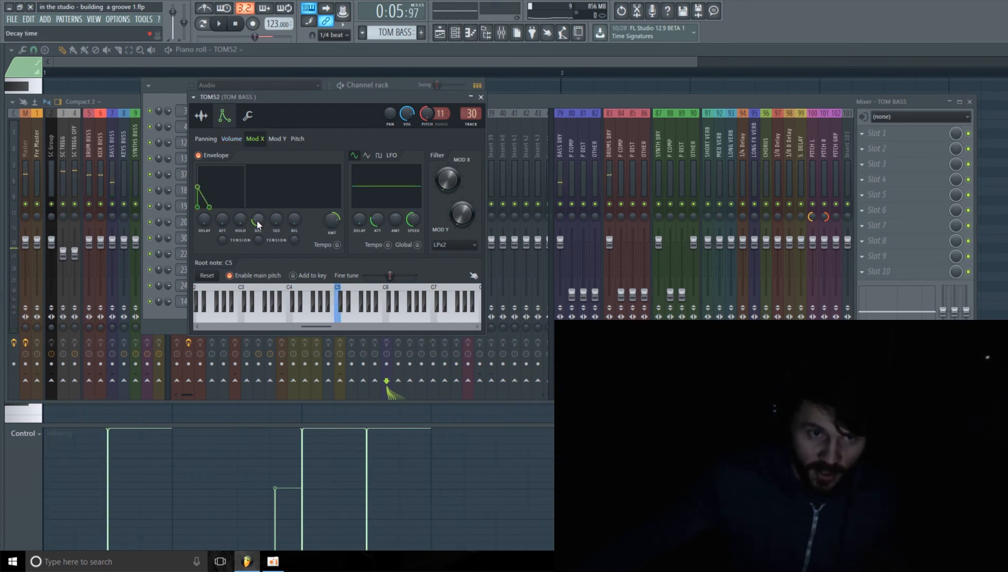
drag(256, 220, 257, 228)
key(space)
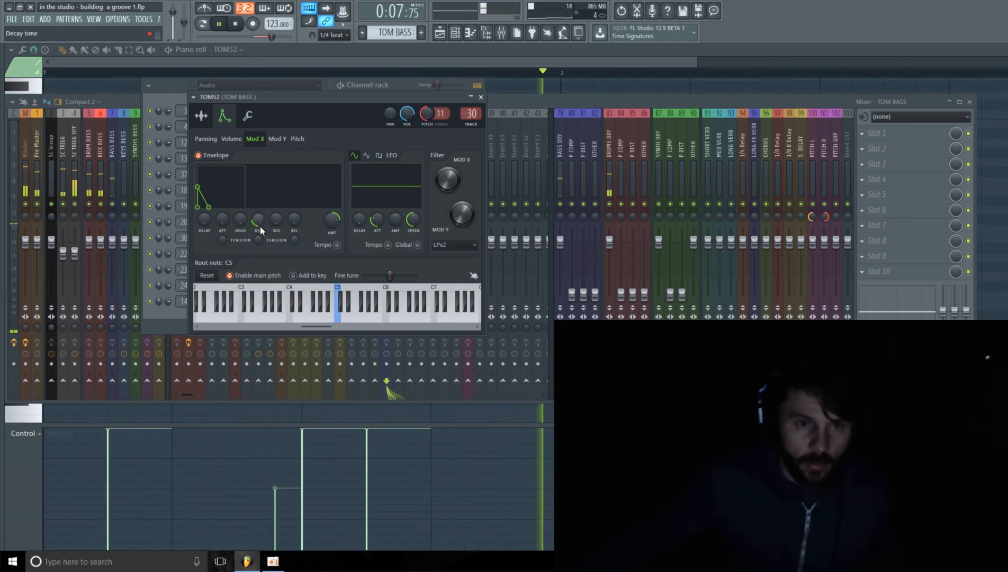
key(space)
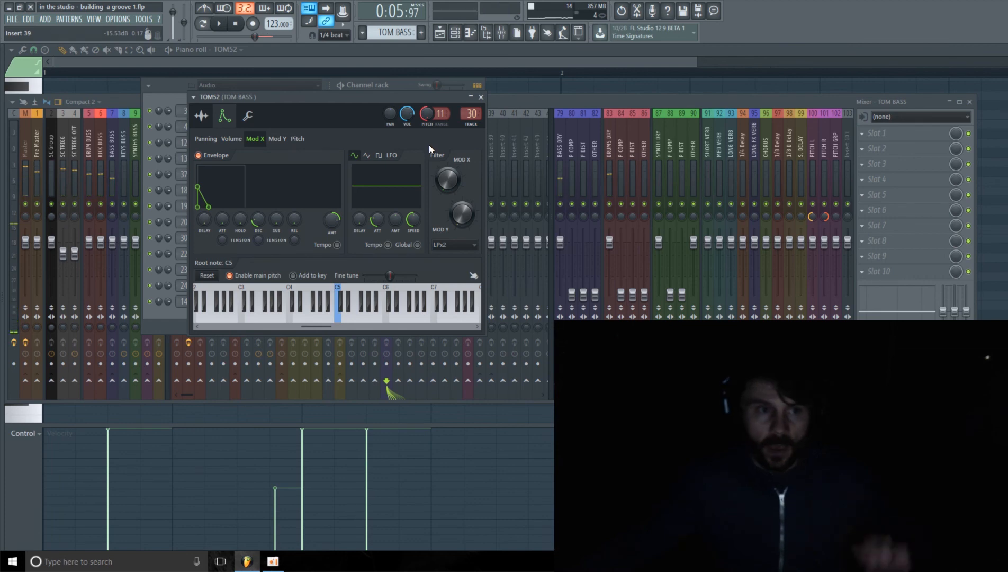
- Close the TOM52 sampler and rename its channel TOM BASS with a blue colour
click(480, 97)
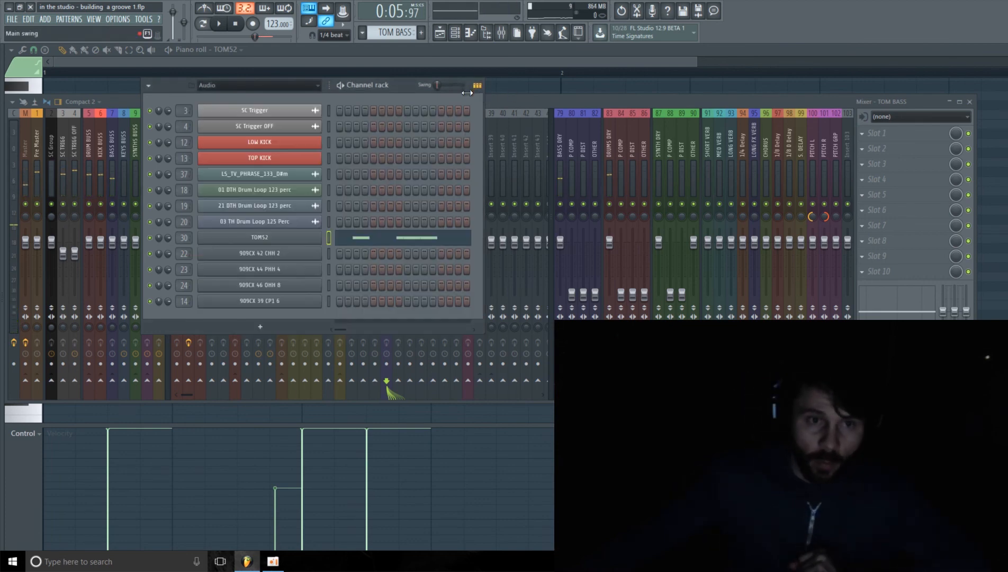
click(511, 99)
click(455, 36)
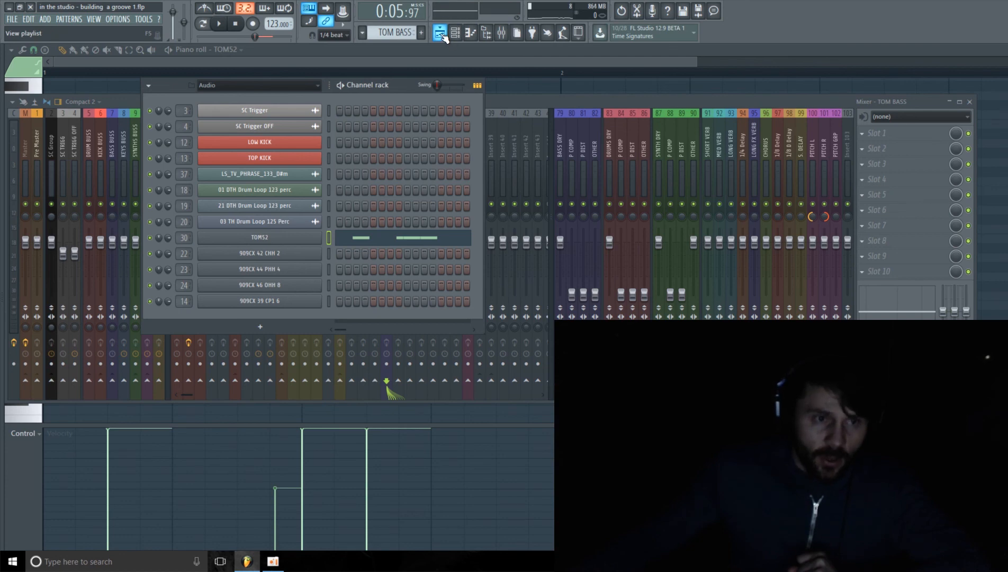
drag(424, 88, 690, 90)
right_click(554, 240)
click(630, 253)
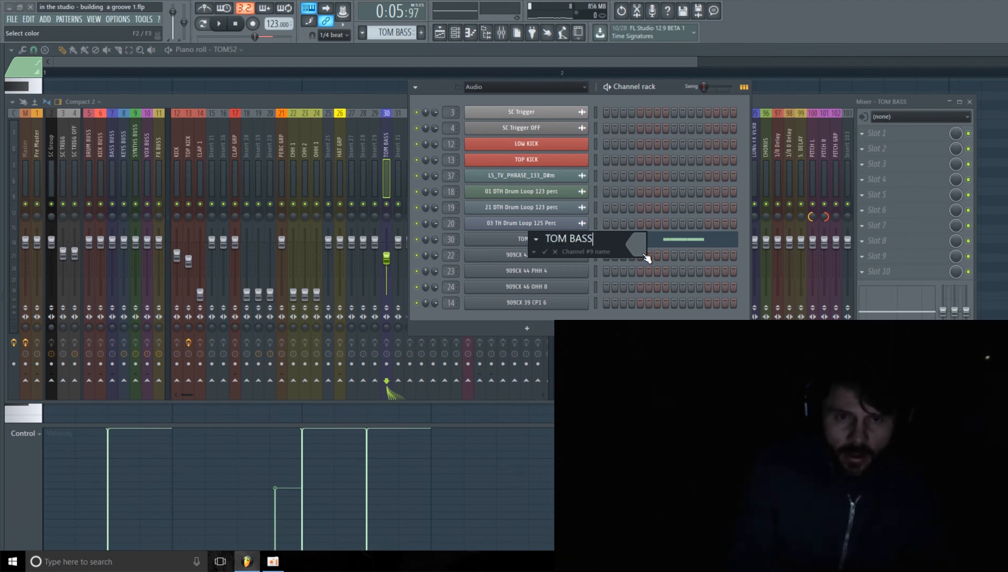
text(TOM BASS)
click(635, 246)
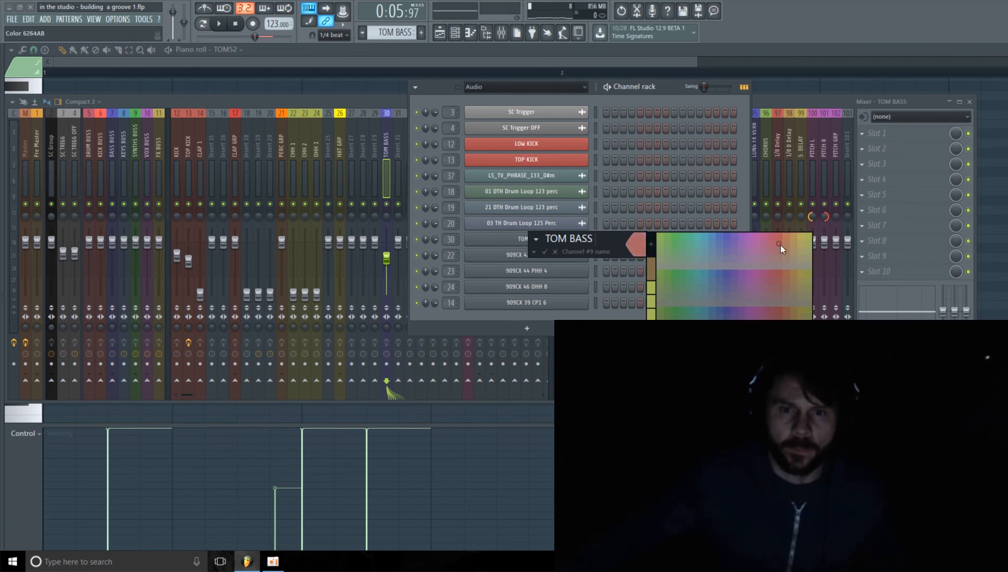
click(725, 237)
key(Return)
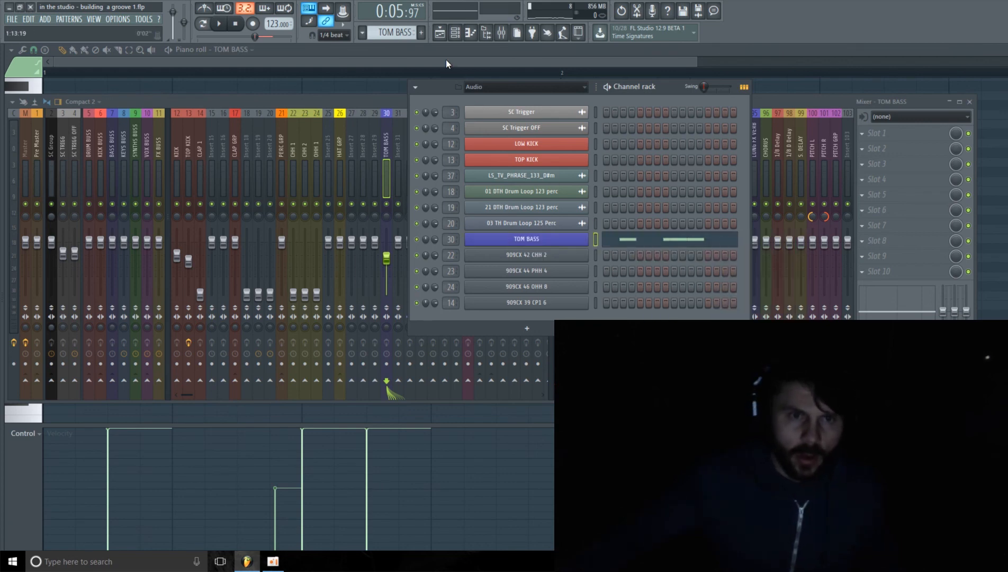
- Return to the playlist, clear the clip selection and enlarge the CHH 1 track
click(366, 104)
click(459, 36)
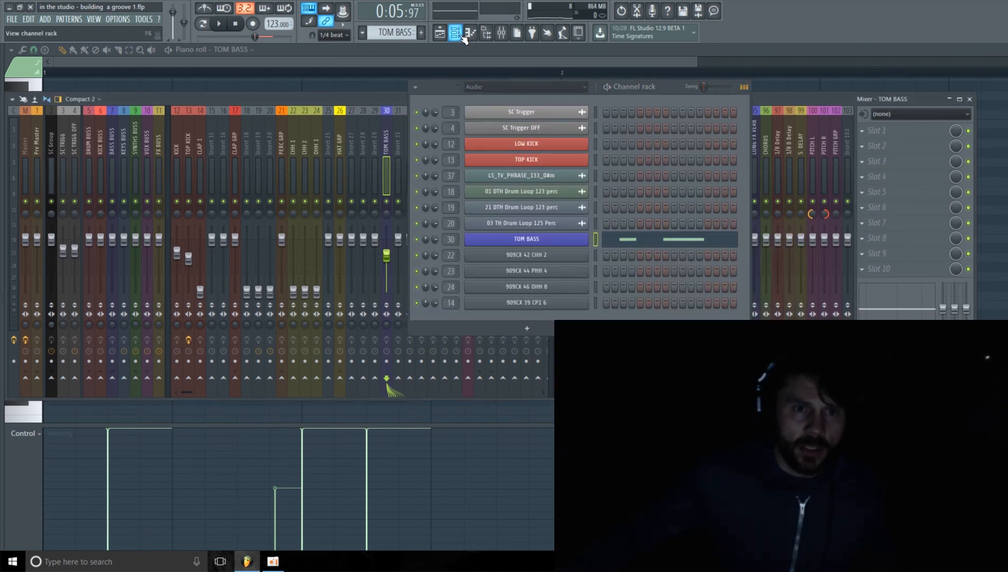
click(444, 36)
drag(146, 94, 409, 218)
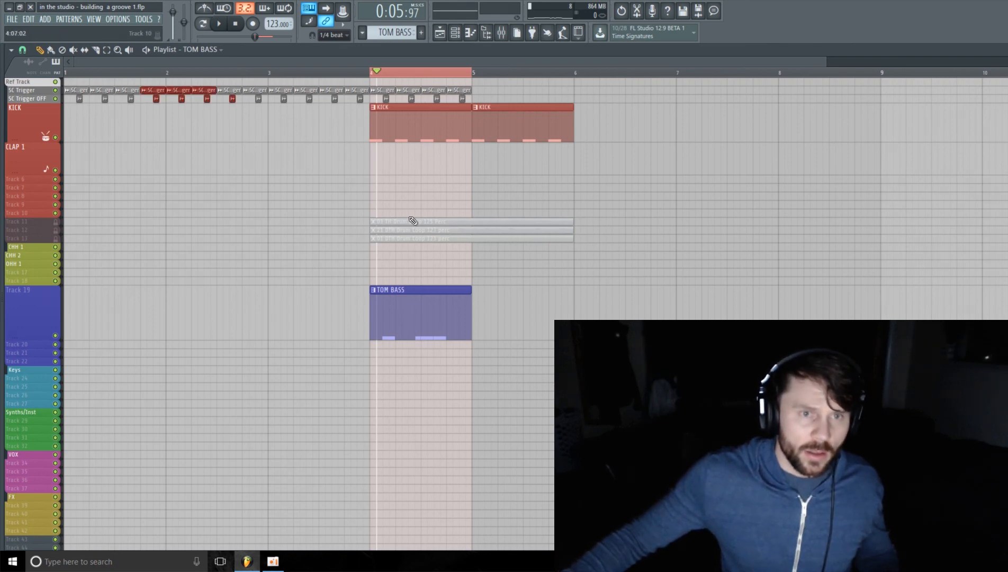
ctrl+click(289, 234)
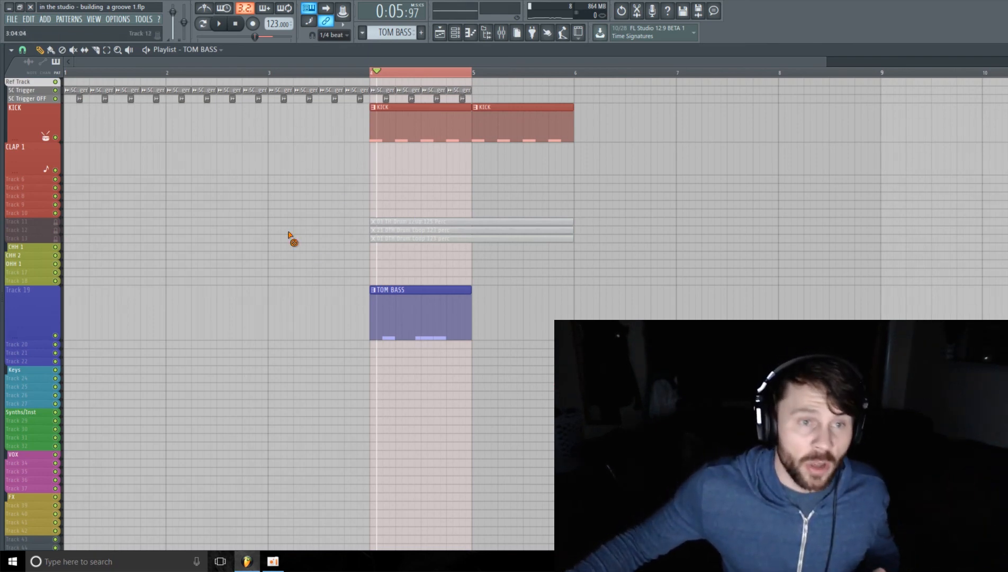
drag(31, 249, 32, 278)
- Raise the CHH 1 mixer level and audition the 909CX 42 CHH 2 hi-hat sample
click(454, 33)
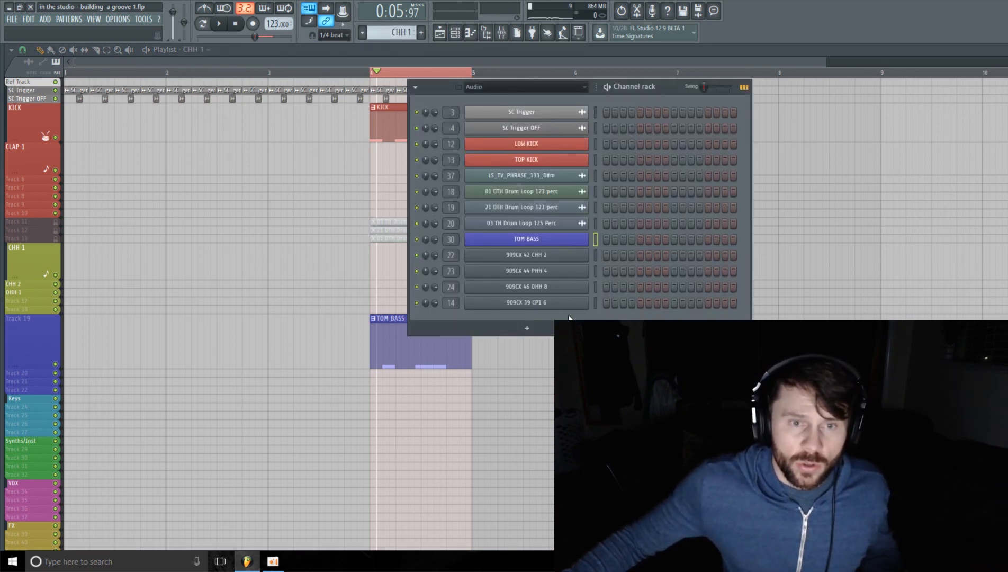
click(561, 256)
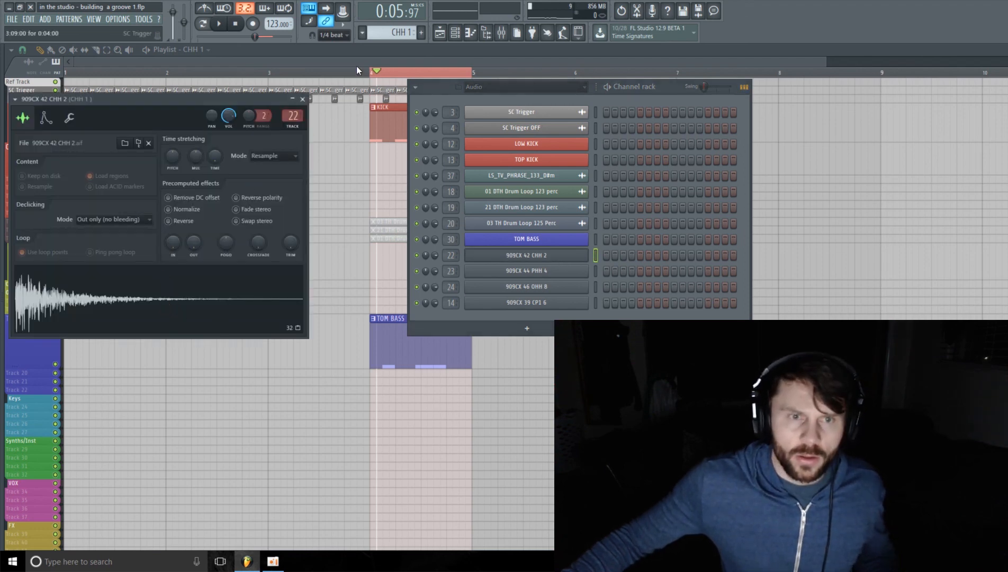
click(512, 33)
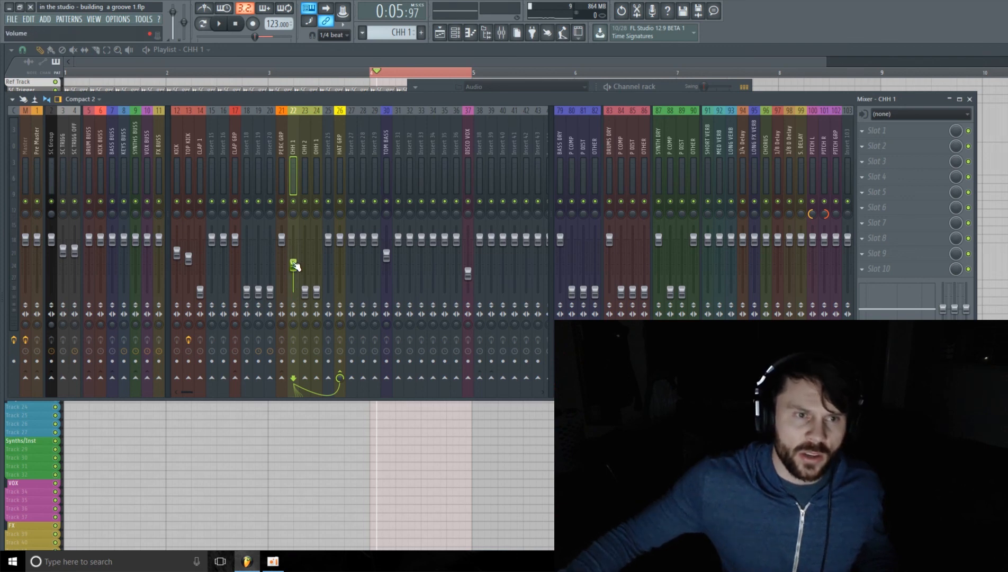
click(680, 88)
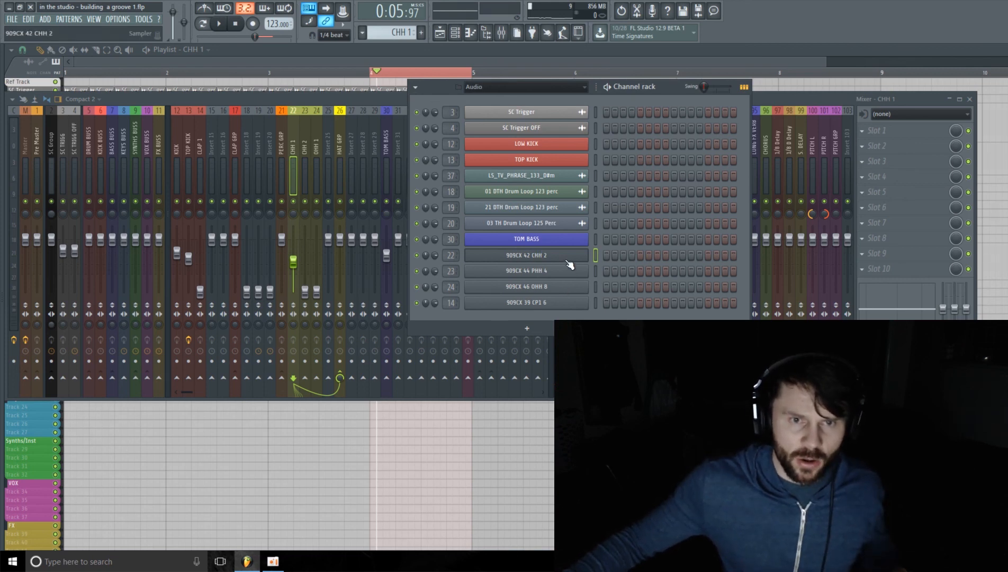
click(534, 255)
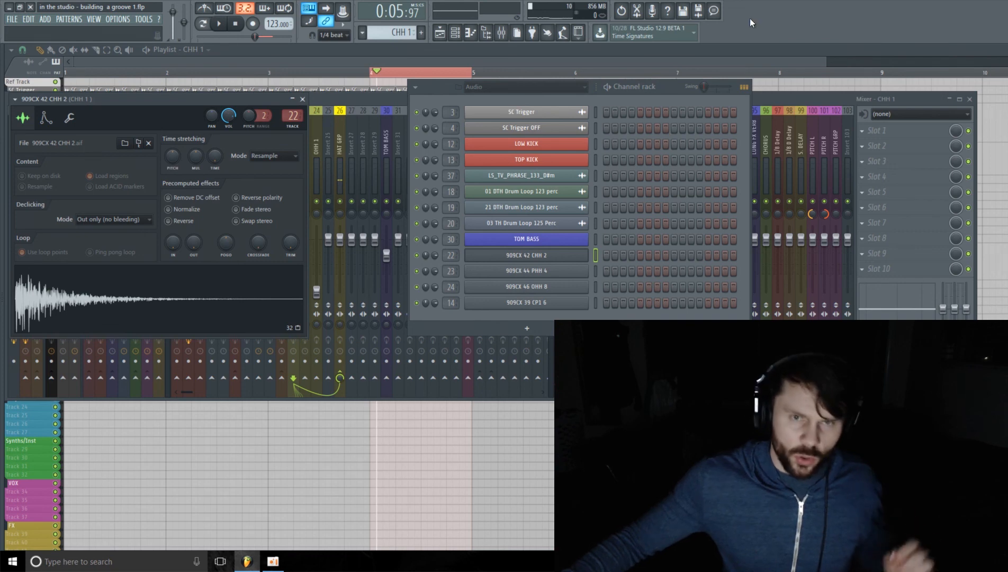
- Place a CHH 1 clip at bar 4 and program four offbeat C5 notes for the 909CX 42 CHH 2 channel
key(F12)
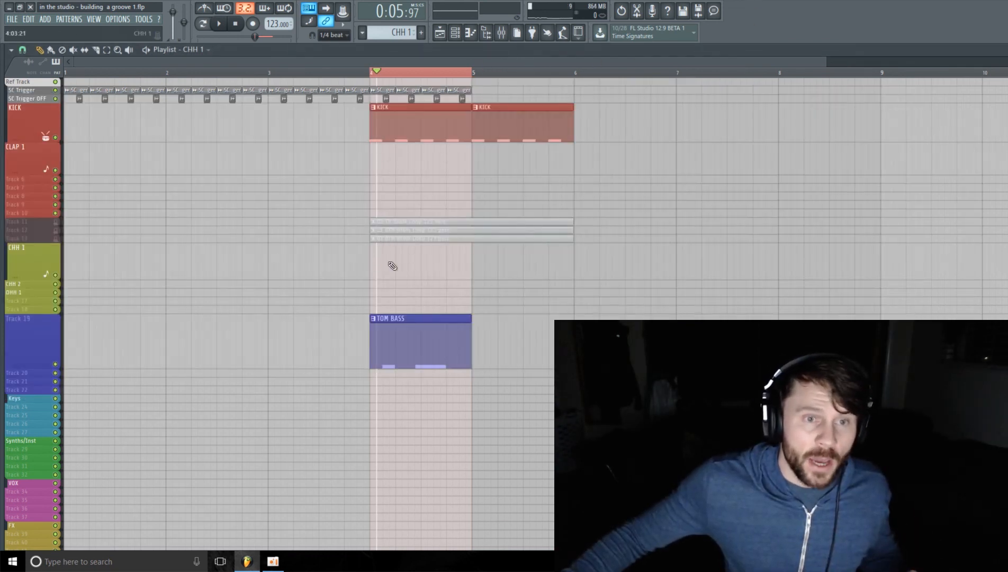
mouse_move(392, 266)
mouse_down()
mouse_move(421, 266)
mouse_move(409, 266)
mouse_up()
key(F6)
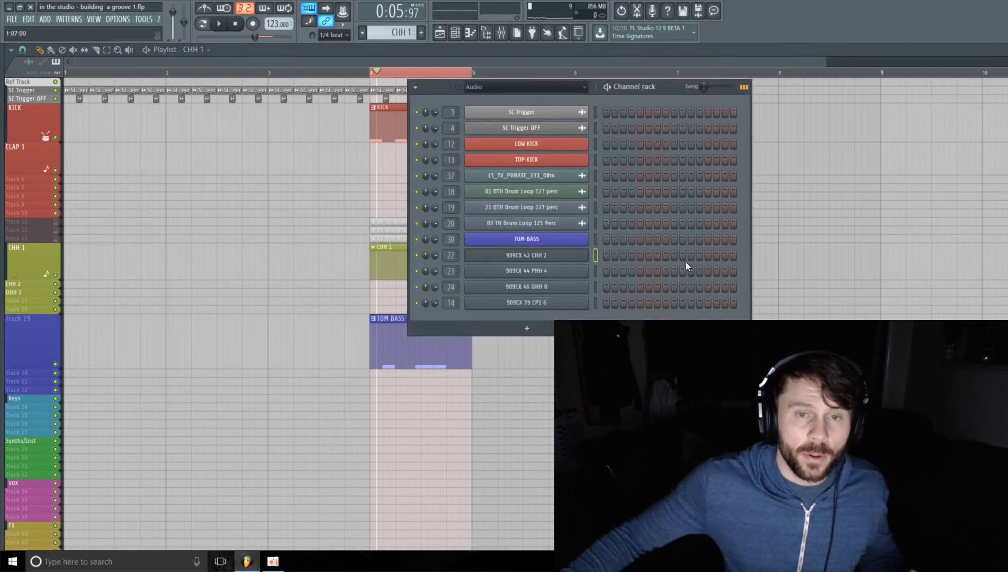
right_click(537, 256)
click(608, 254)
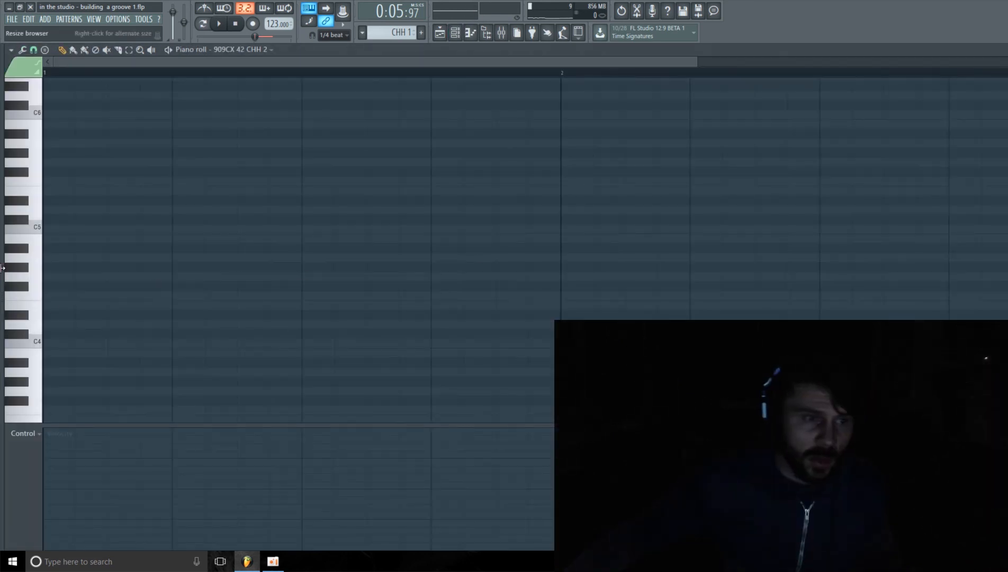
click(114, 230)
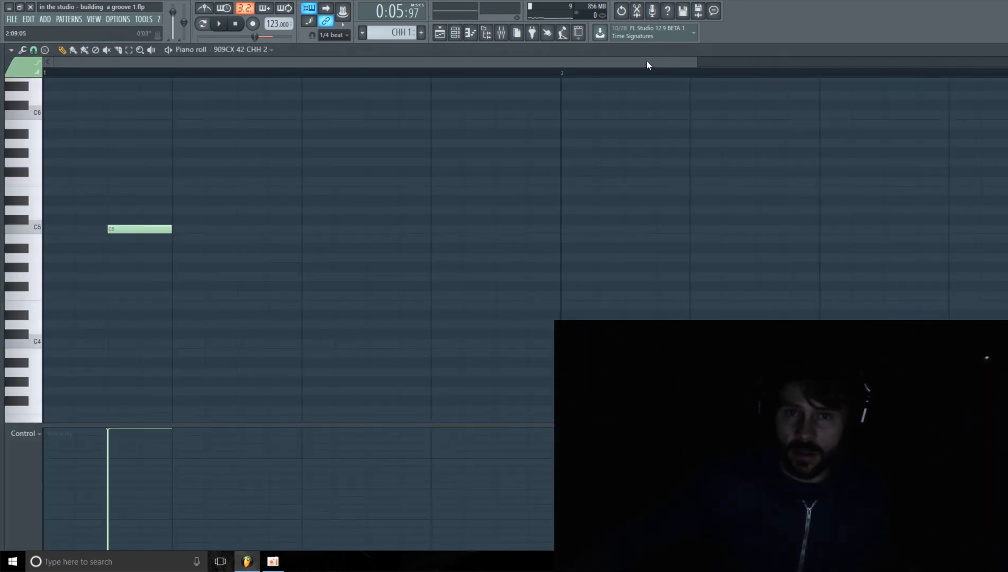
drag(696, 59, 766, 59)
click(219, 227)
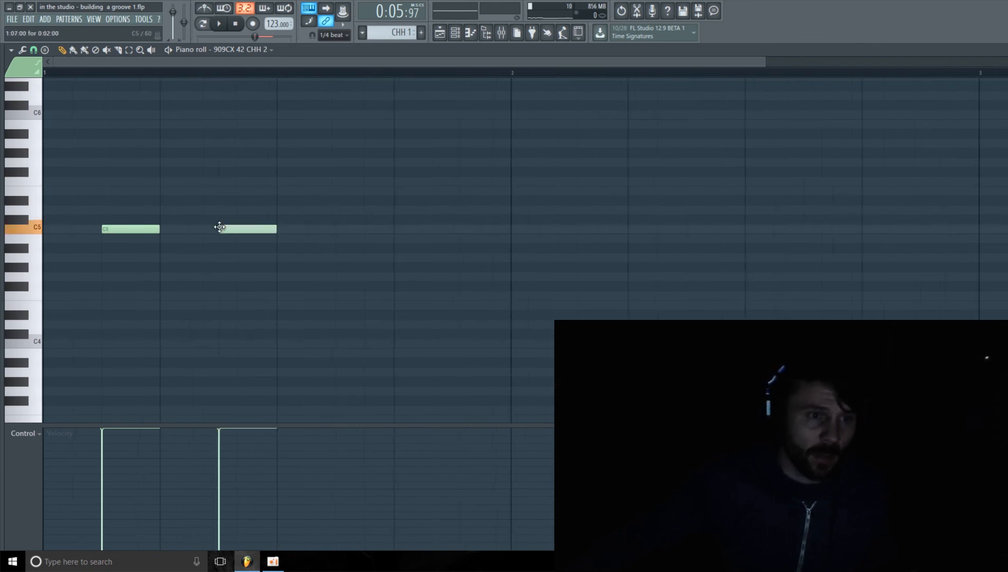
click(345, 230)
click(457, 231)
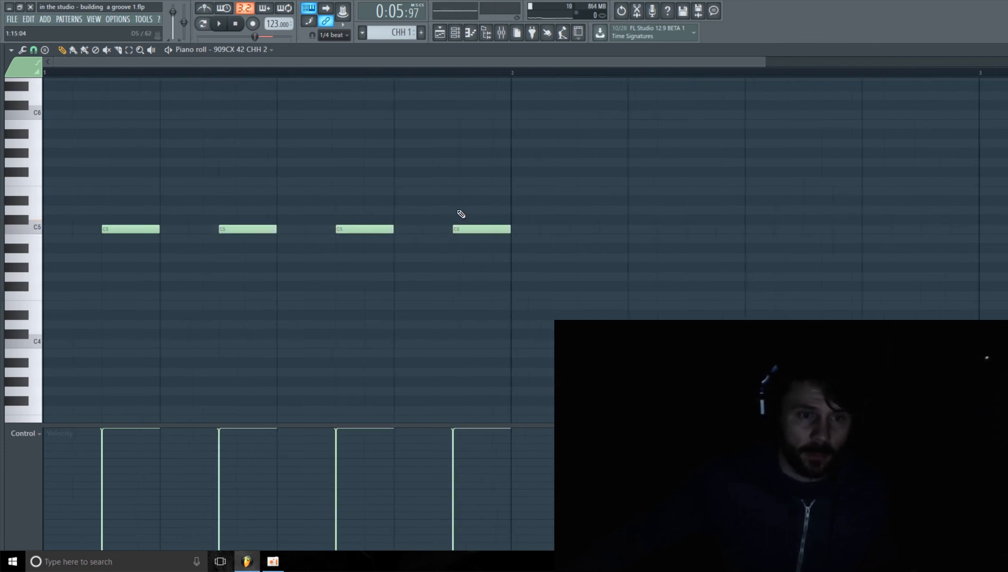
- Play the loop, lower the CHH 1 mixer level to -18.5 dB and stop playback
key(space)
click(440, 35)
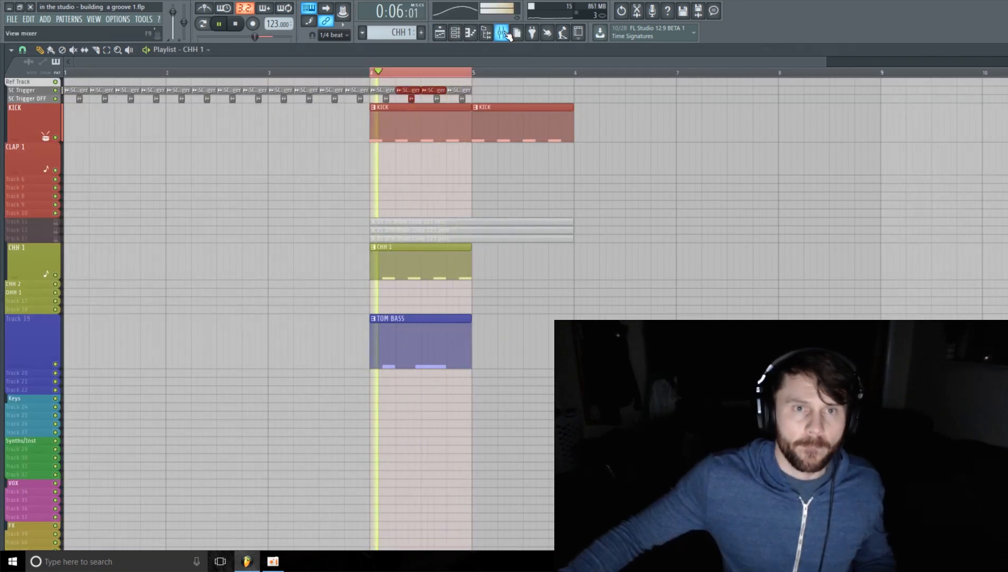
key(F9)
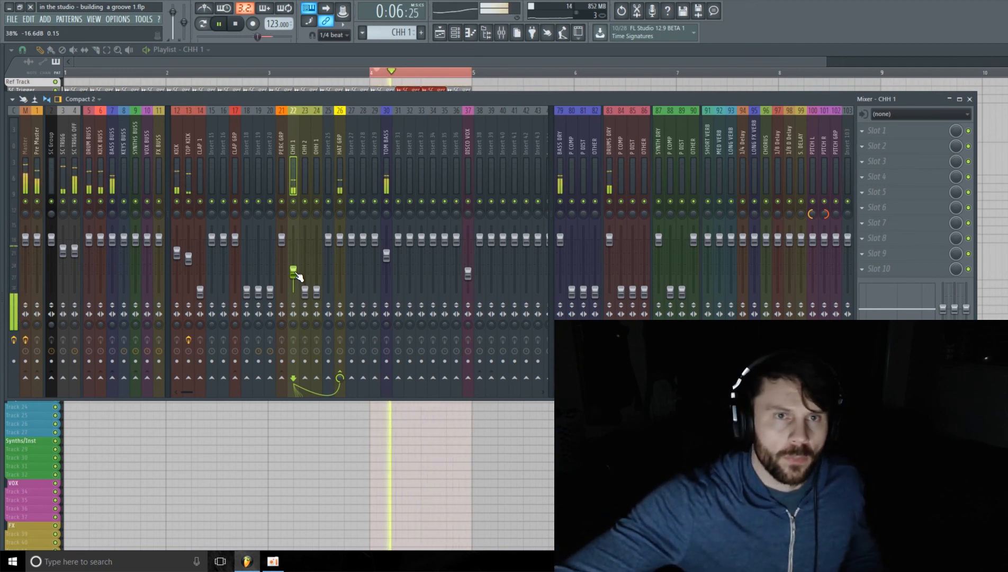
drag(298, 277, 297, 280)
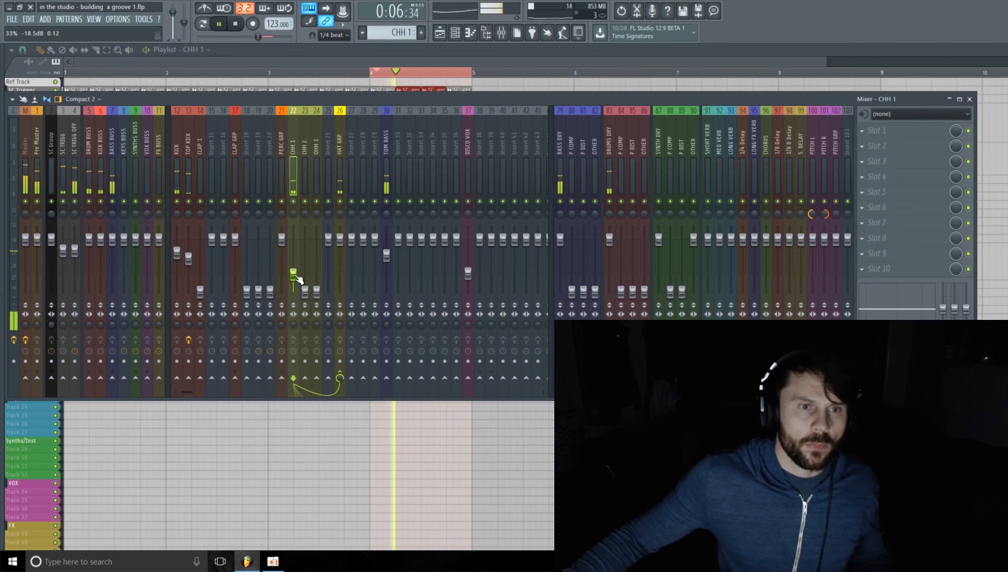
key(space)
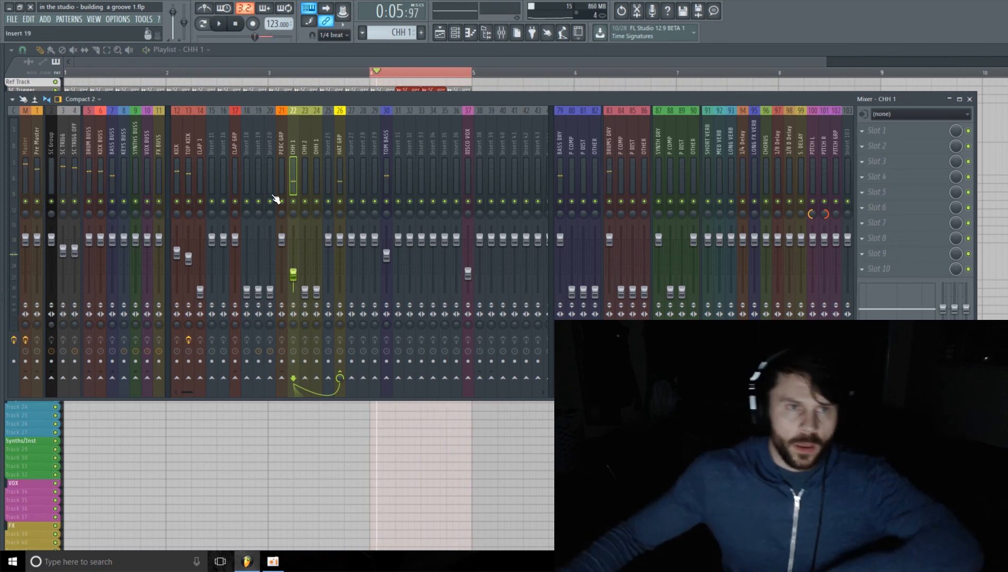
- Switch to the CHH 2 pattern and enlarge the CHH 2 track in the playlist
key(F9)
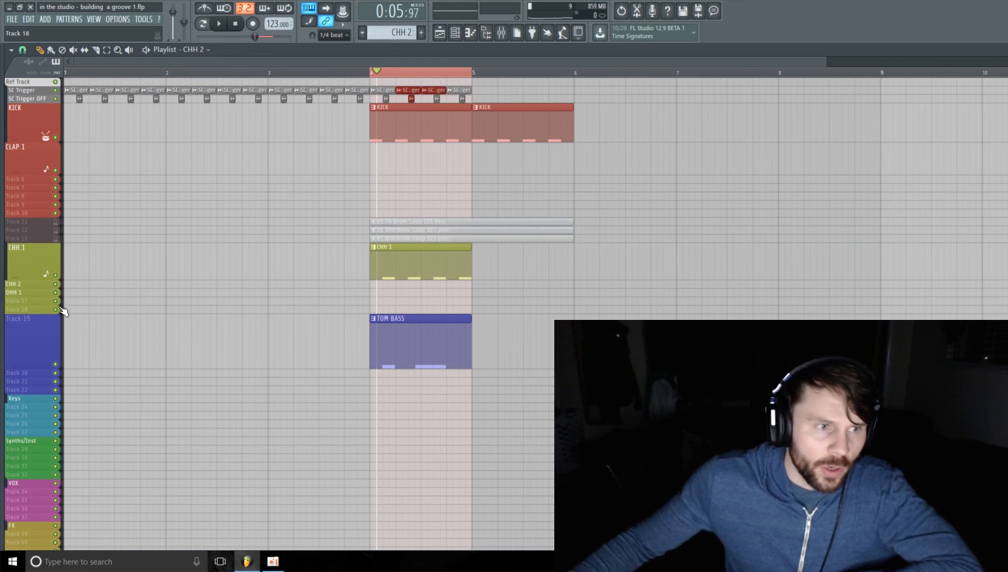
drag(33, 287, 20, 309)
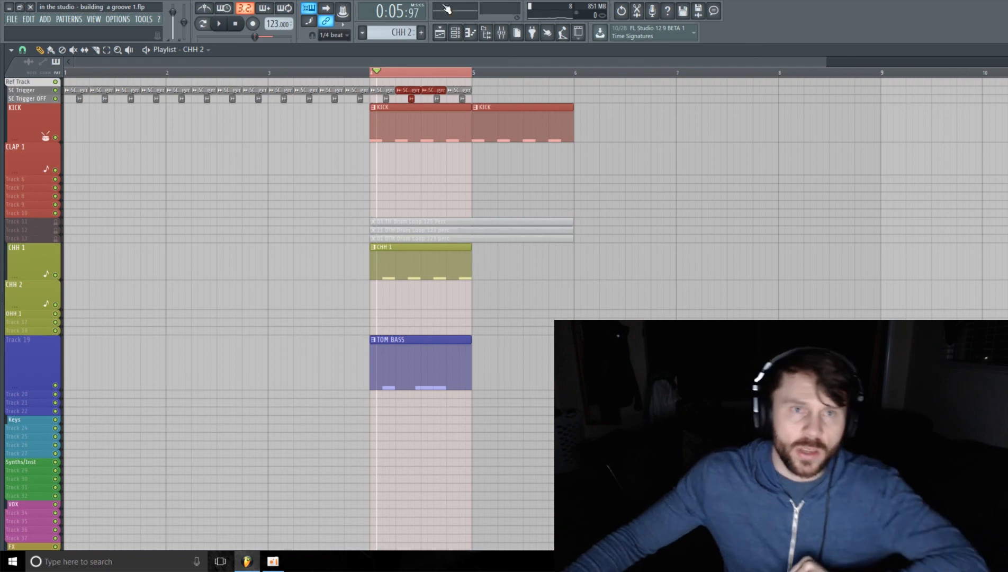
- Rename the 909CX 42 CHH 2 channel CHH 1 and give it a yellow colour
click(458, 32)
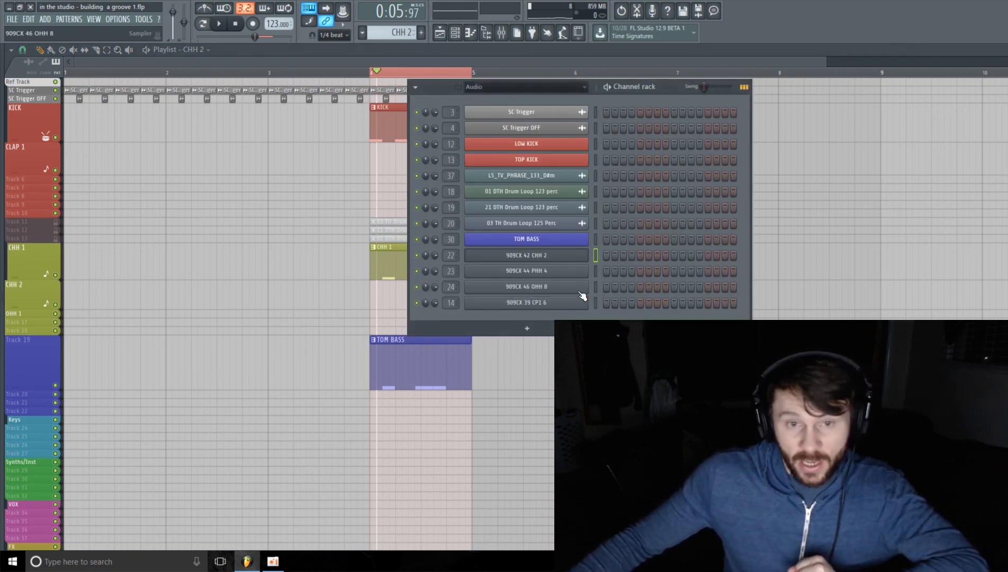
right_click(585, 253)
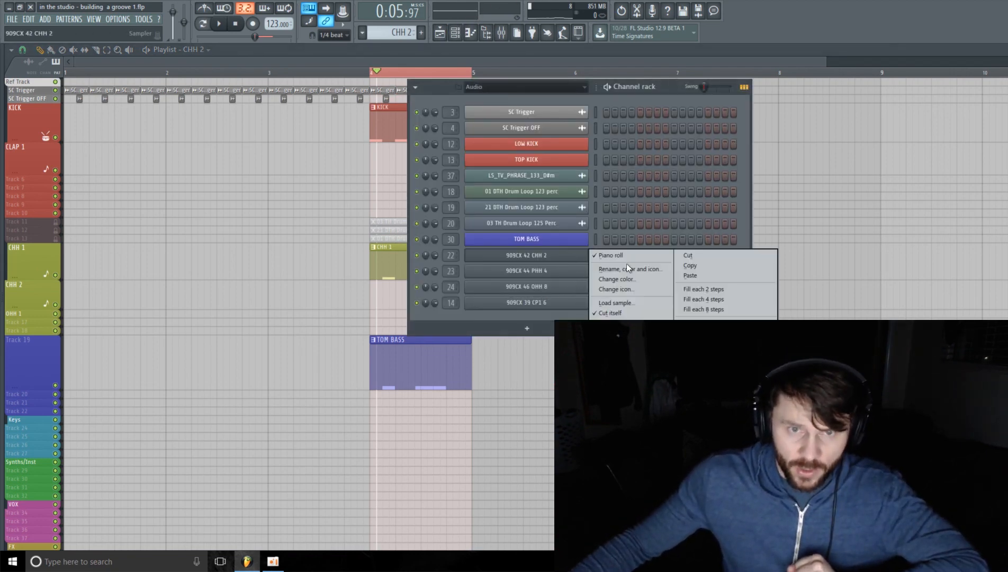
click(620, 269)
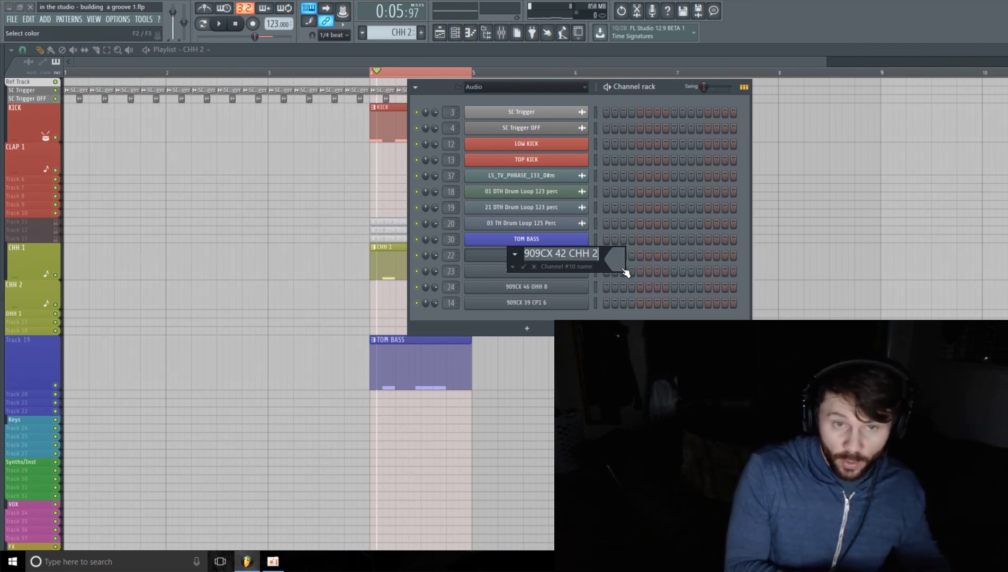
text(CHH 1)
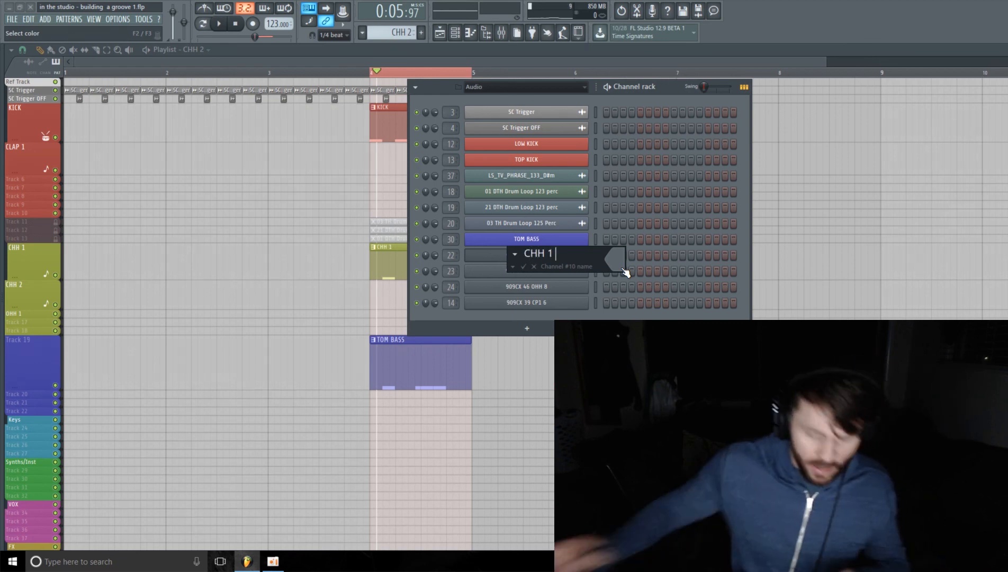
click(624, 270)
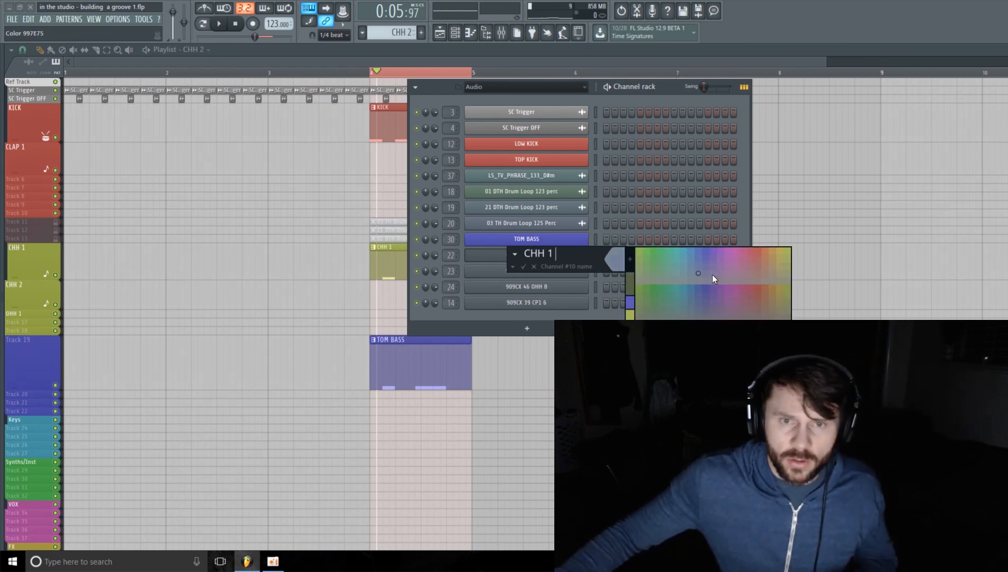
click(786, 254)
key(Return)
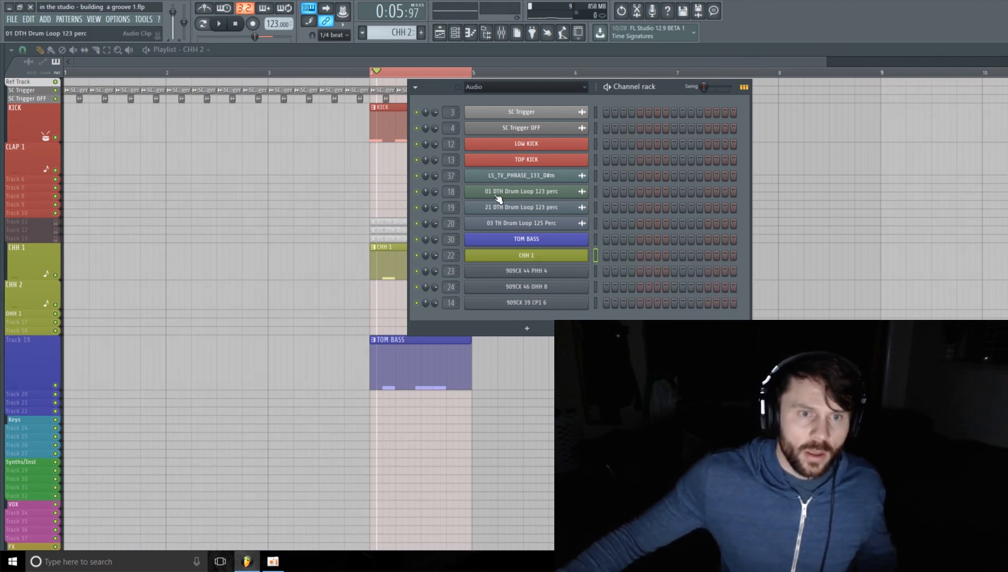
- Raise the CHH 2 mixer level and audition the 909CX 44 PHH 4 hi-hat sample
click(553, 274)
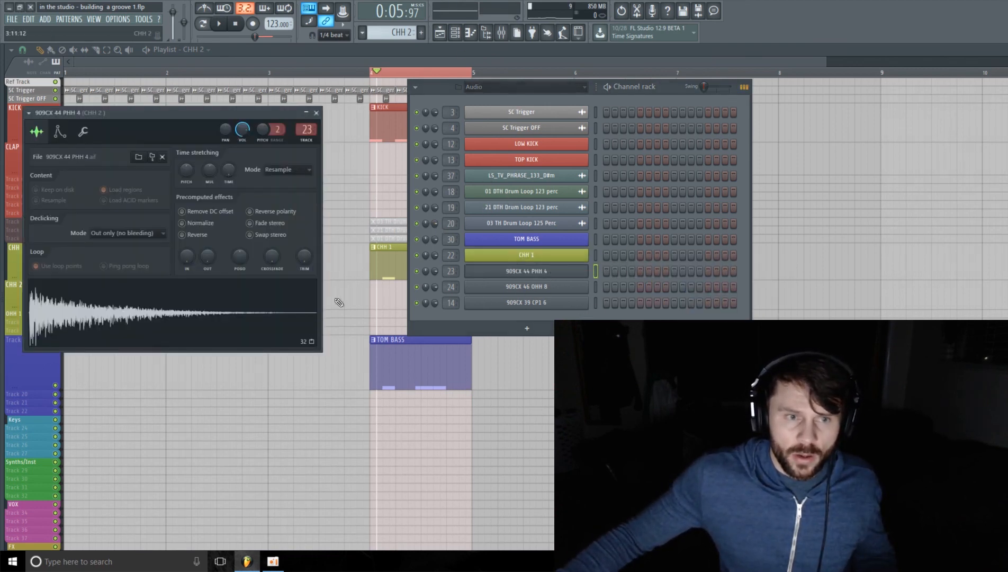
click(511, 41)
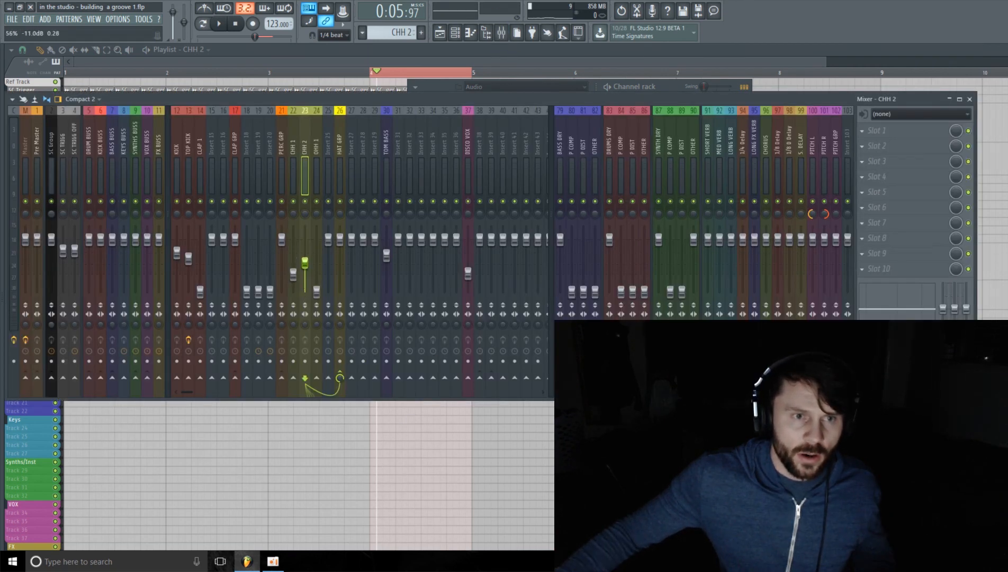
click(661, 87)
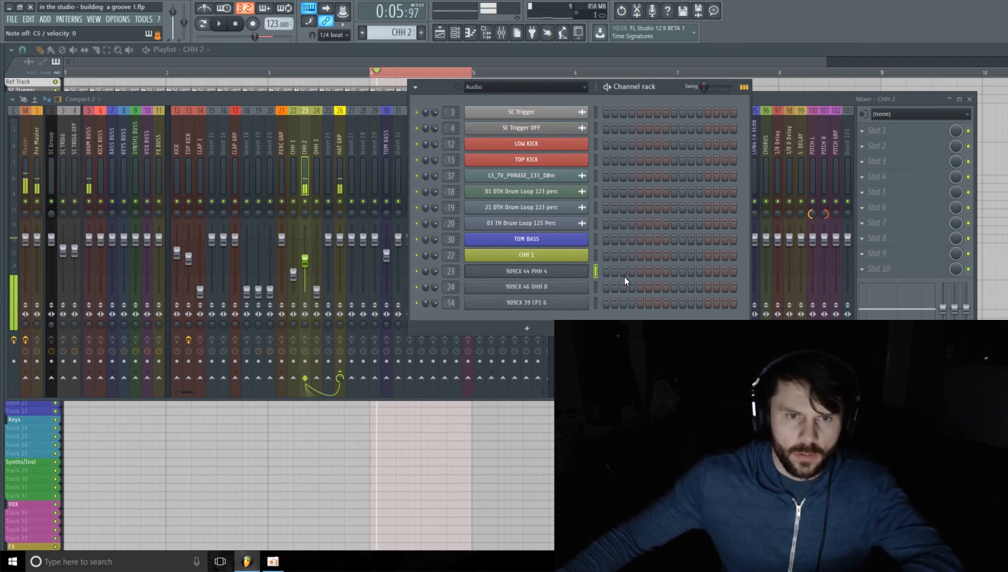
- Place a CHH 2 pattern clip at bar 4 on the CHH 2 playlist track
click(442, 56)
mouse_move(395, 312)
mouse_down()
mouse_move(398, 299)
mouse_move(374, 299)
mouse_up()
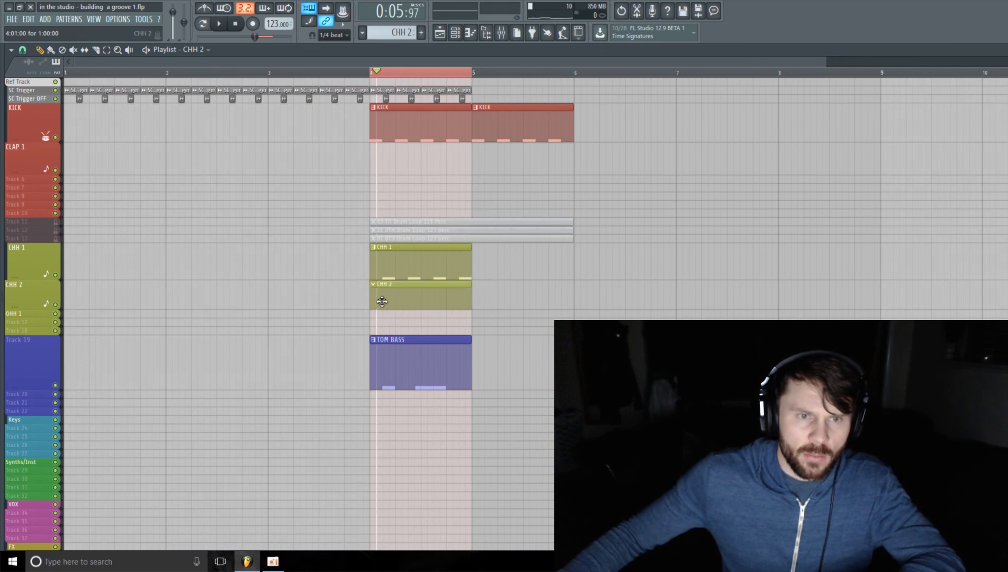
- Fill bar 1 of the 909CX 44 PHH 4 piano roll with eight consecutive C5 eighth notes and play the pattern
click(470, 33)
right_click(546, 273)
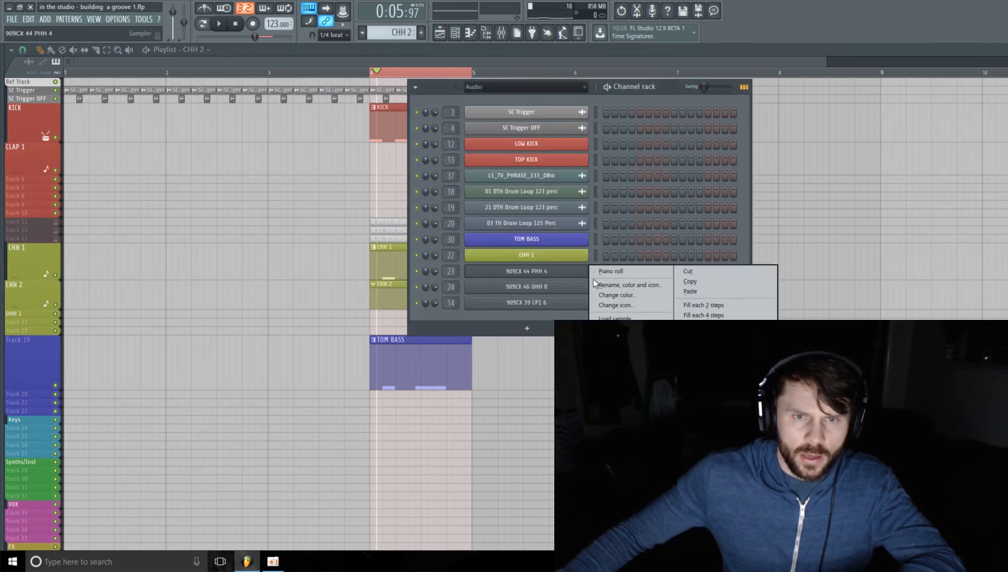
click(615, 271)
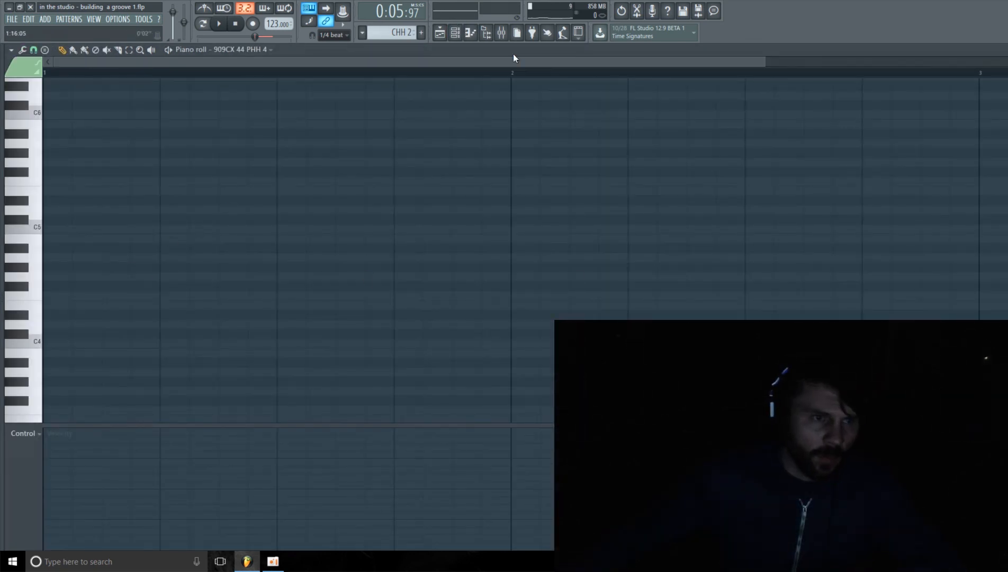
drag(760, 66, 1006, 66)
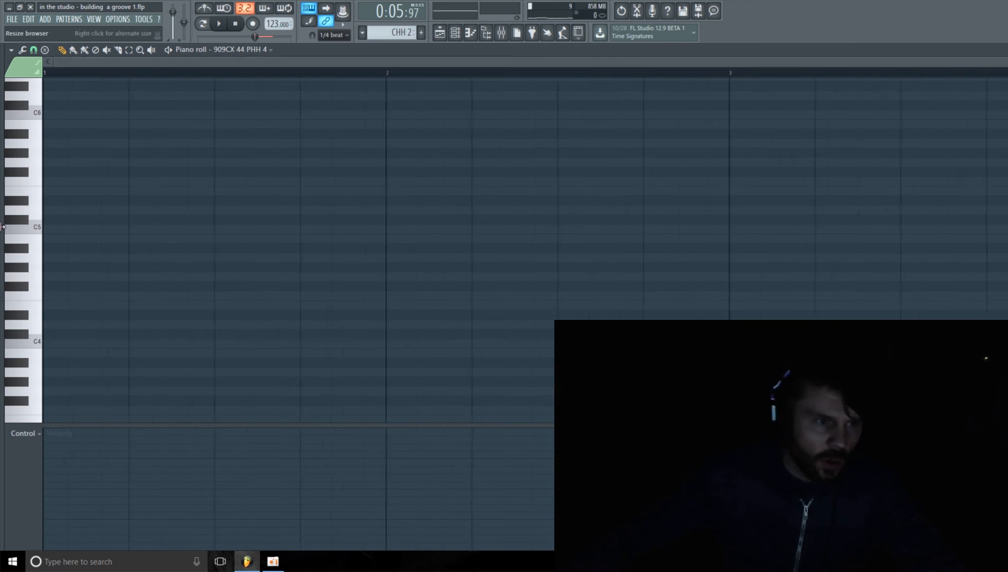
click(57, 234)
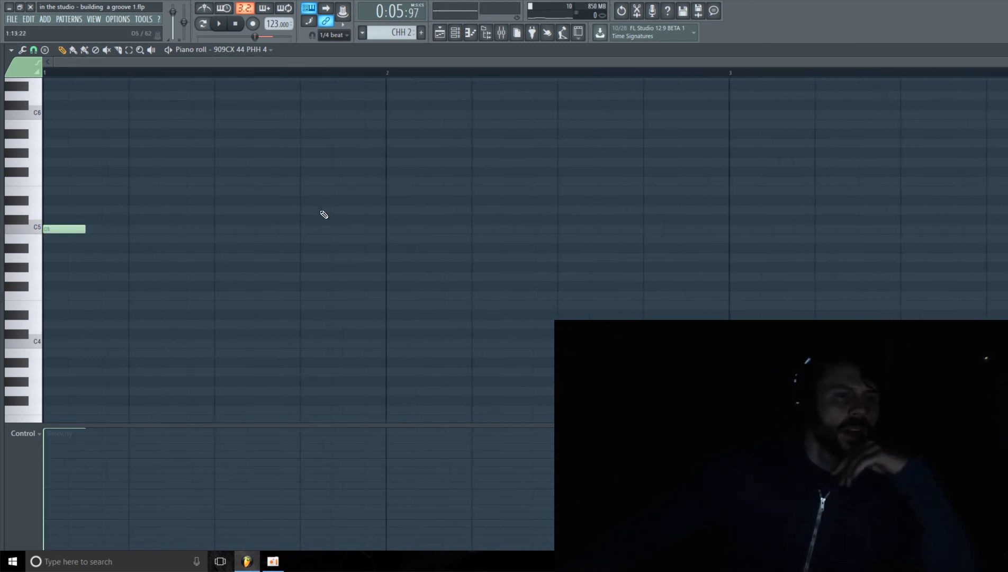
click(106, 232)
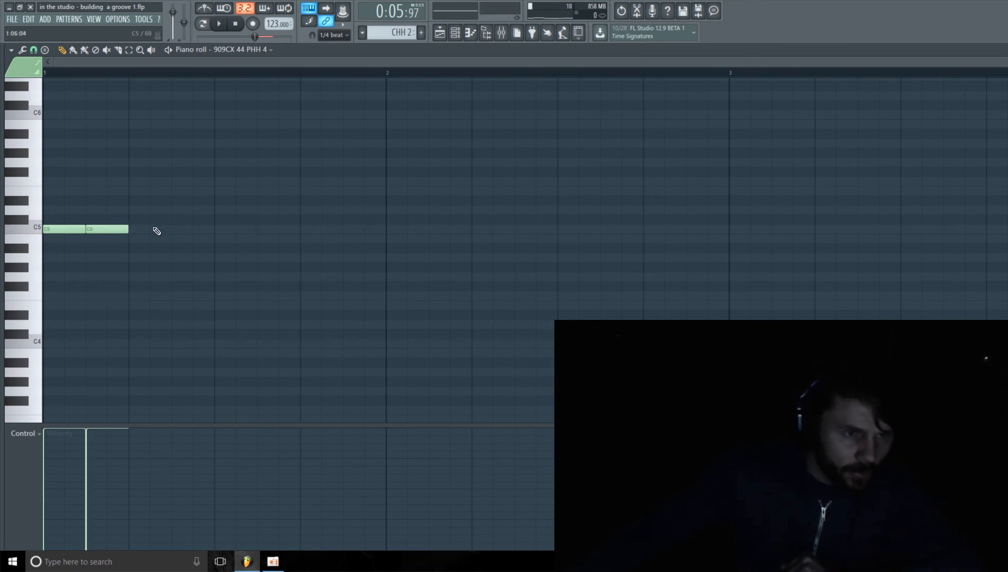
click(148, 229)
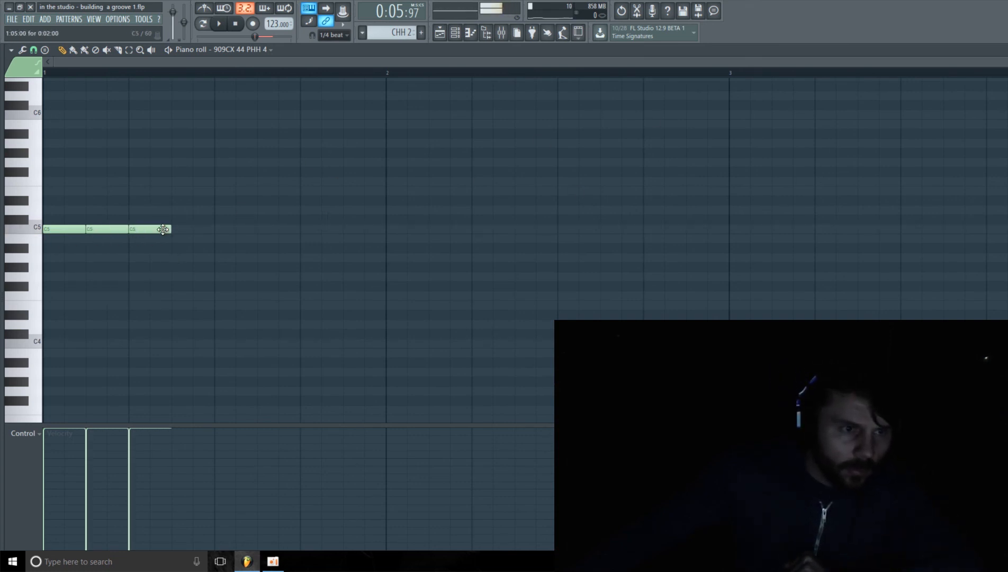
click(186, 230)
click(233, 229)
click(276, 229)
click(313, 230)
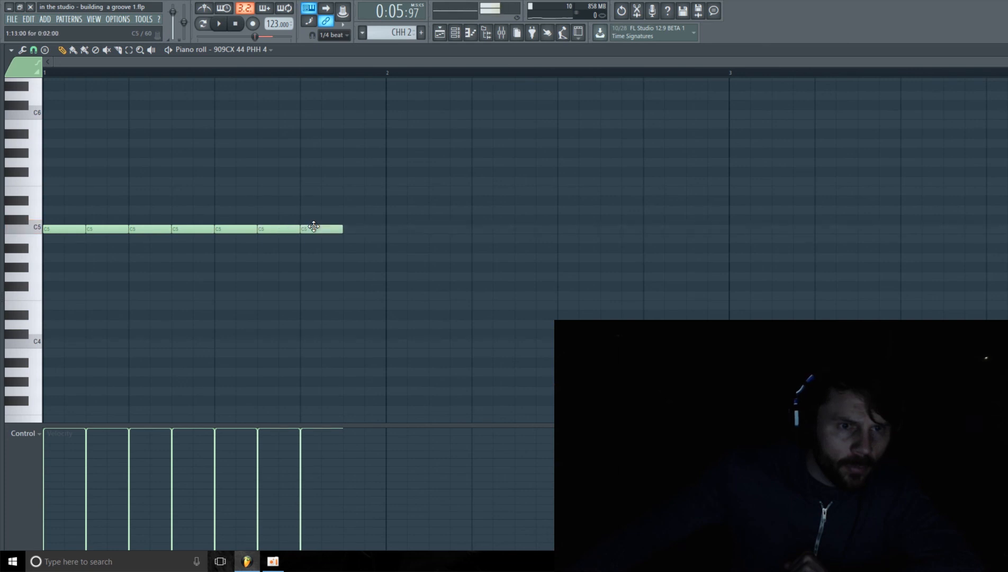
click(366, 230)
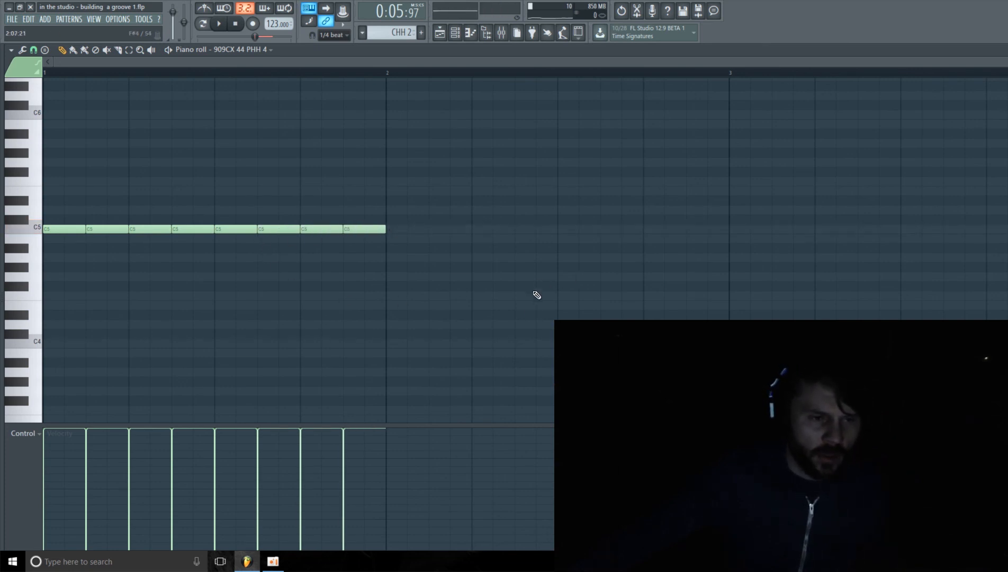
key(space)
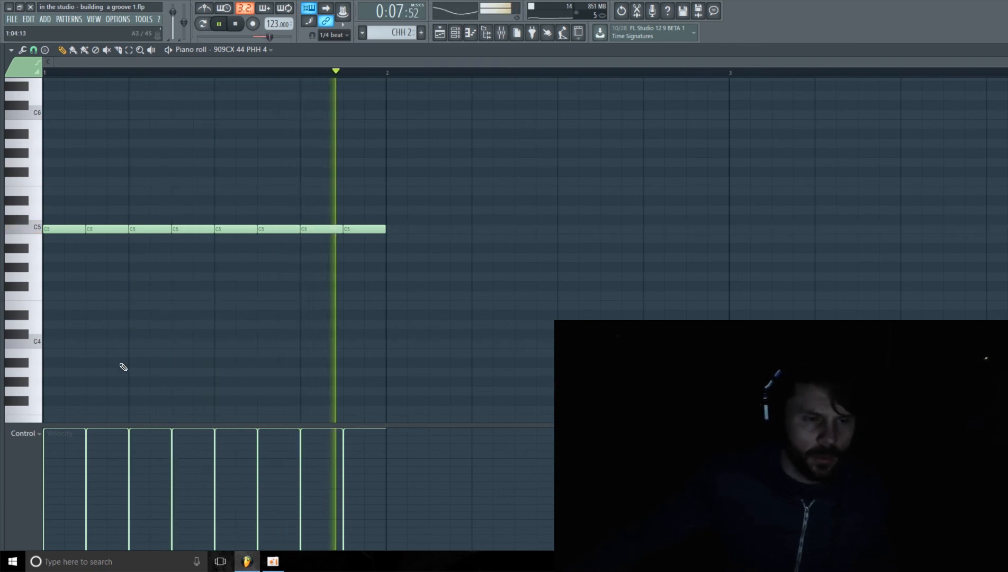
key(space)
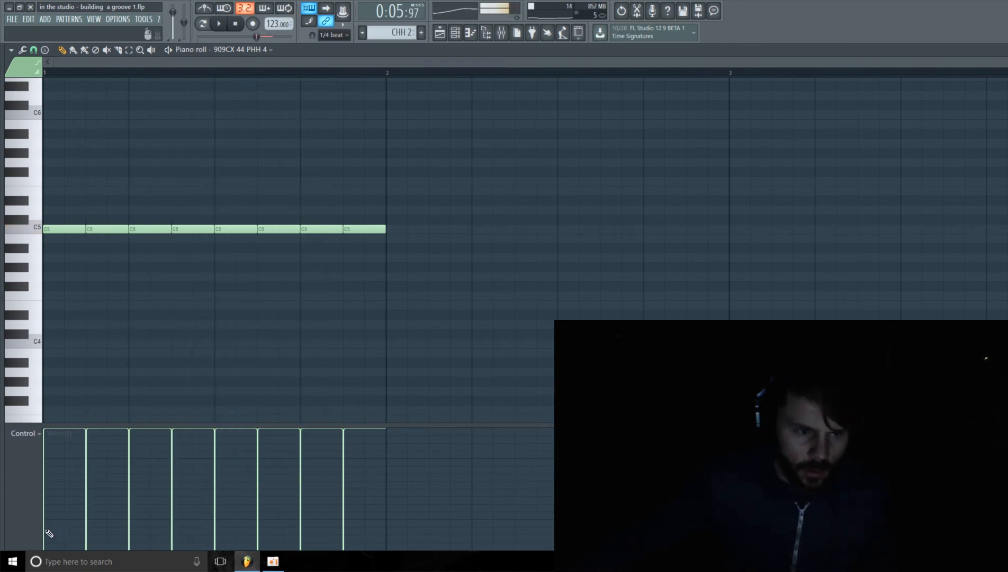
- Shape the volume envelope of the 909CX 44 PHH 4 sample with a short decay, no sustain and a short release, checking it in playback
click(463, 35)
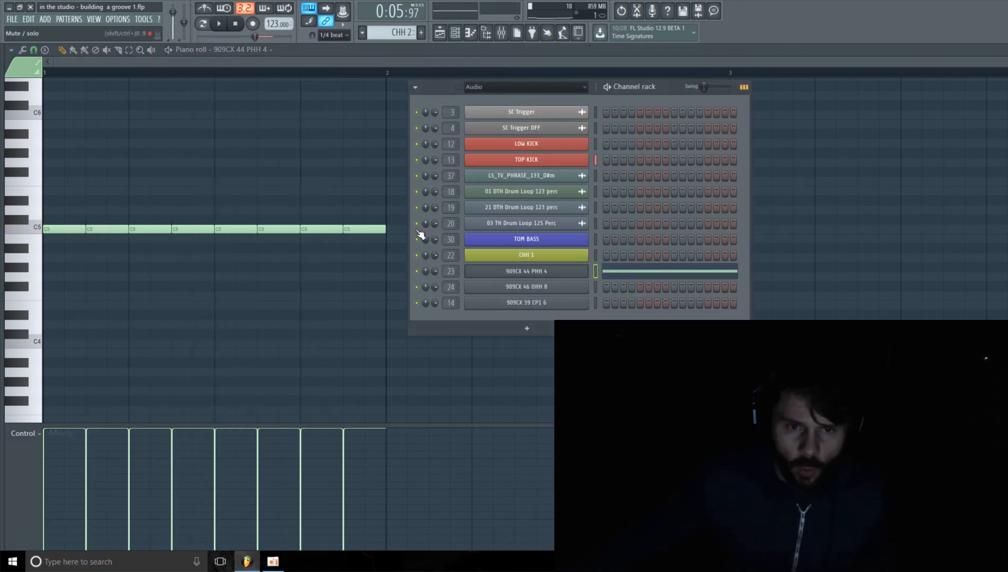
click(545, 271)
drag(191, 112, 203, 109)
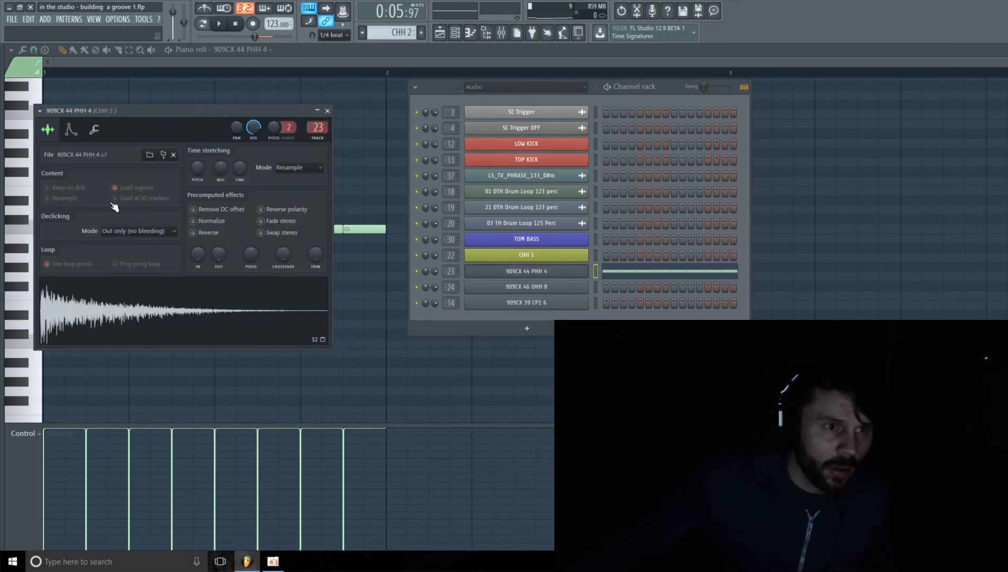
click(71, 132)
drag(133, 110, 154, 76)
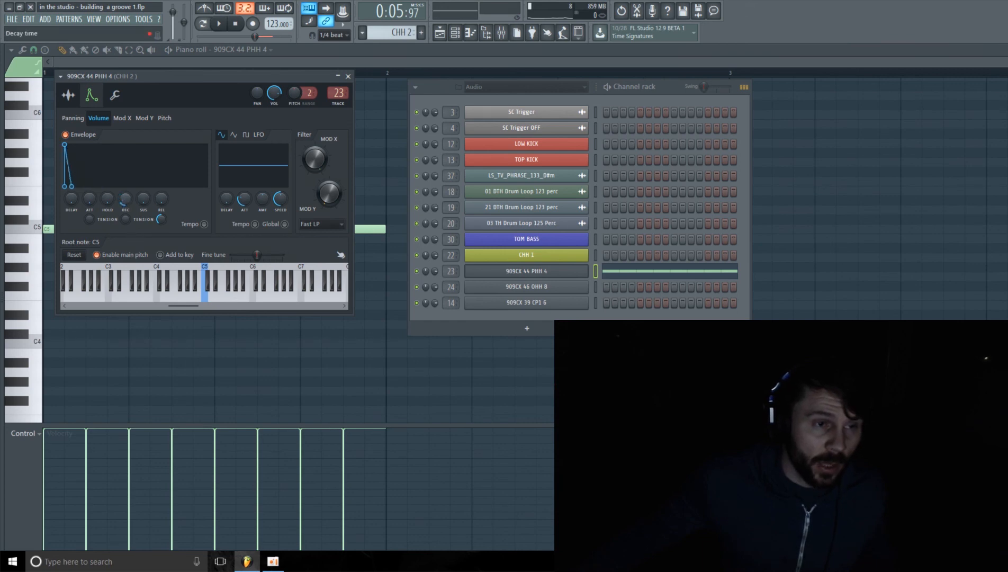
key(space)
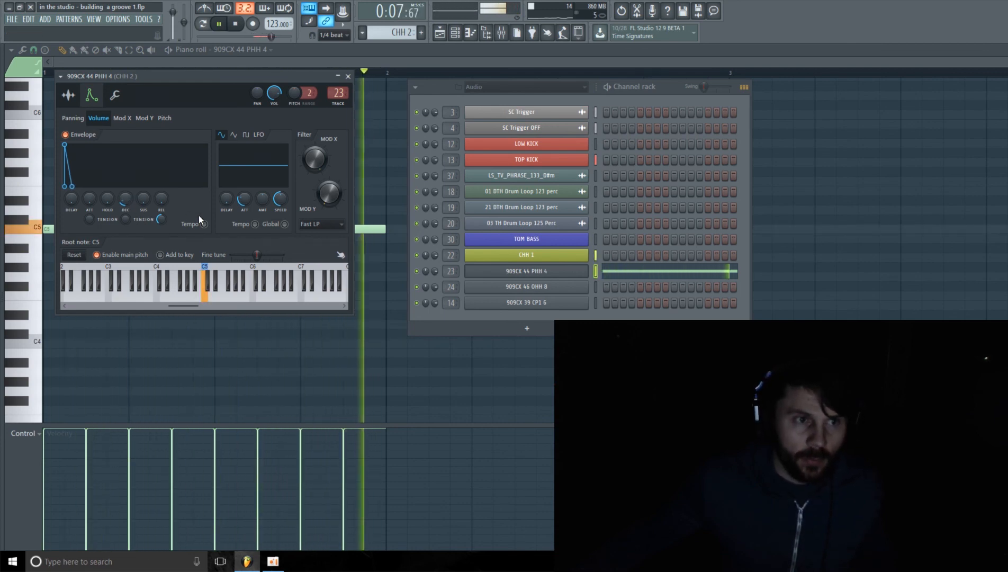
key(space)
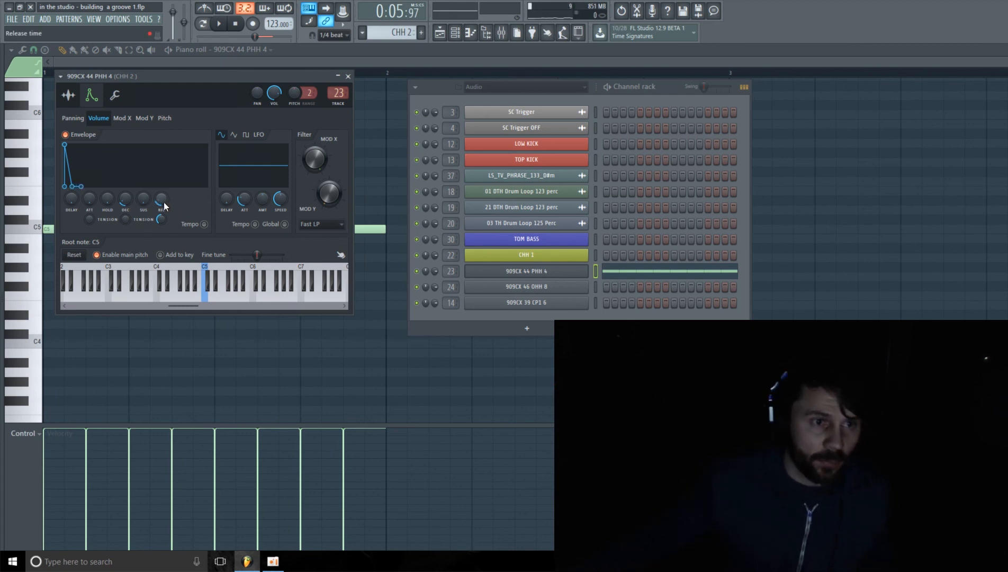
- Slightly lower the CHH 2 mixer level during playback and return to the piano roll
key(space)
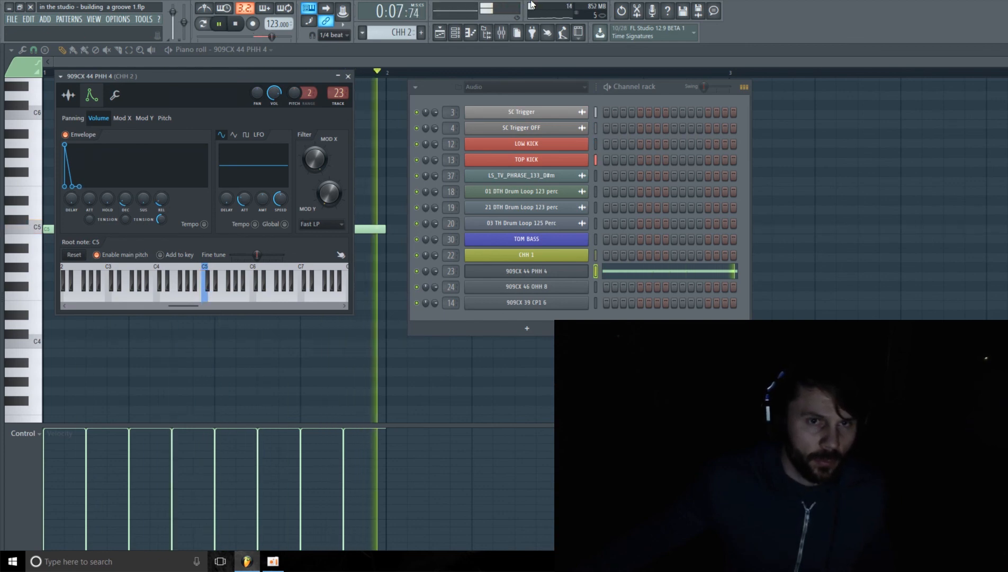
key(F9)
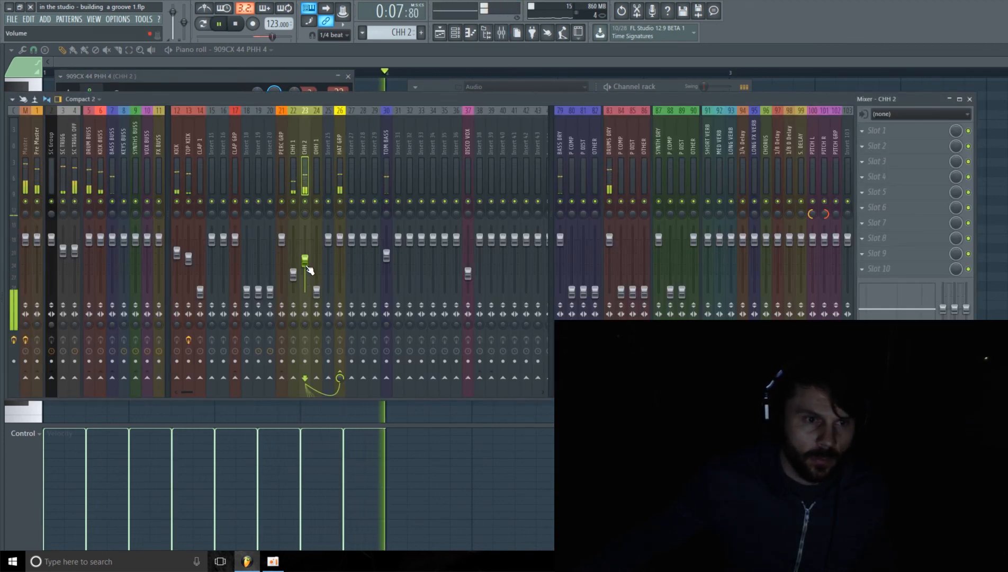
mouse_move(305, 262)
mouse_down()
mouse_move(305, 276)
mouse_move(306, 266)
mouse_up()
key(space)
click(393, 49)
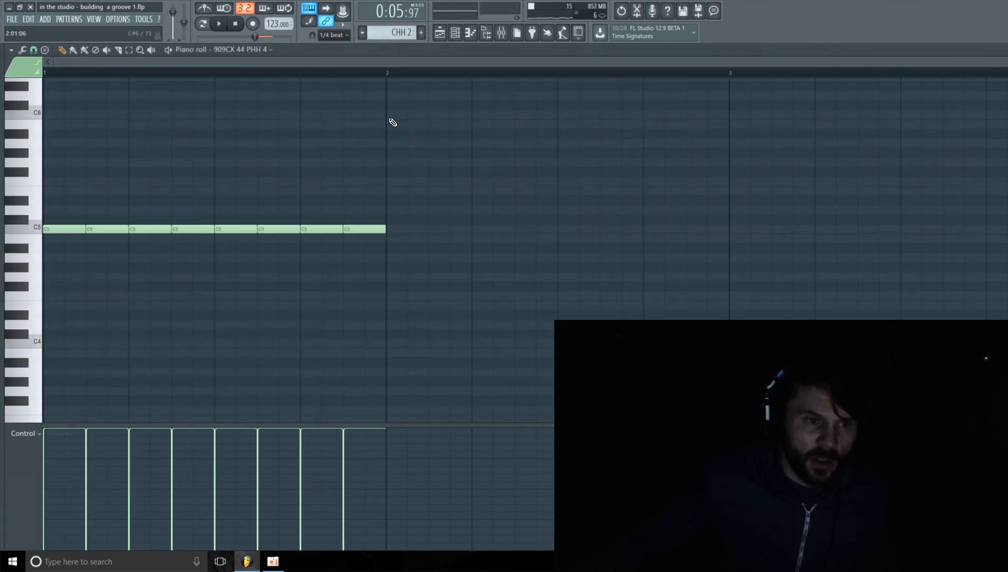
- Vary the velocities of the eight C5 notes, keeping the first and fifth at full, and lower the CHH 2 mixer level further during playback
drag(224, 425, 225, 381)
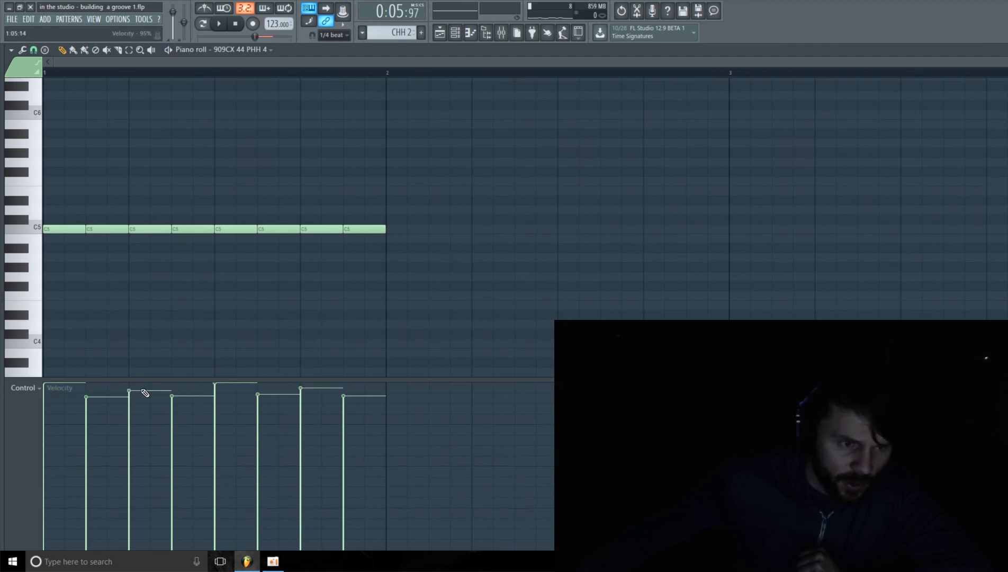
key(space)
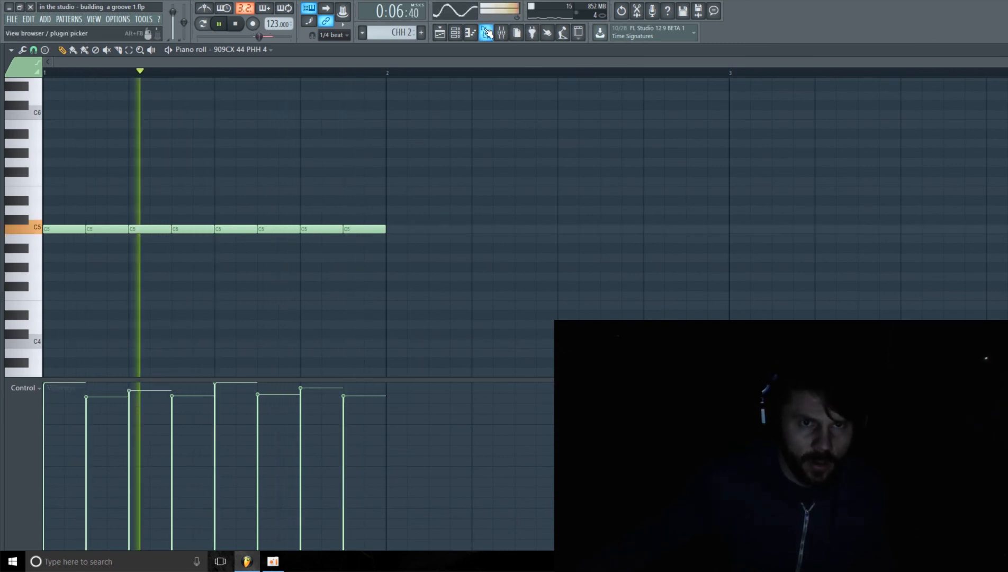
click(503, 33)
mouse_move(305, 266)
mouse_down()
mouse_move(307, 289)
mouse_move(293, 273)
mouse_move(305, 285)
mouse_up()
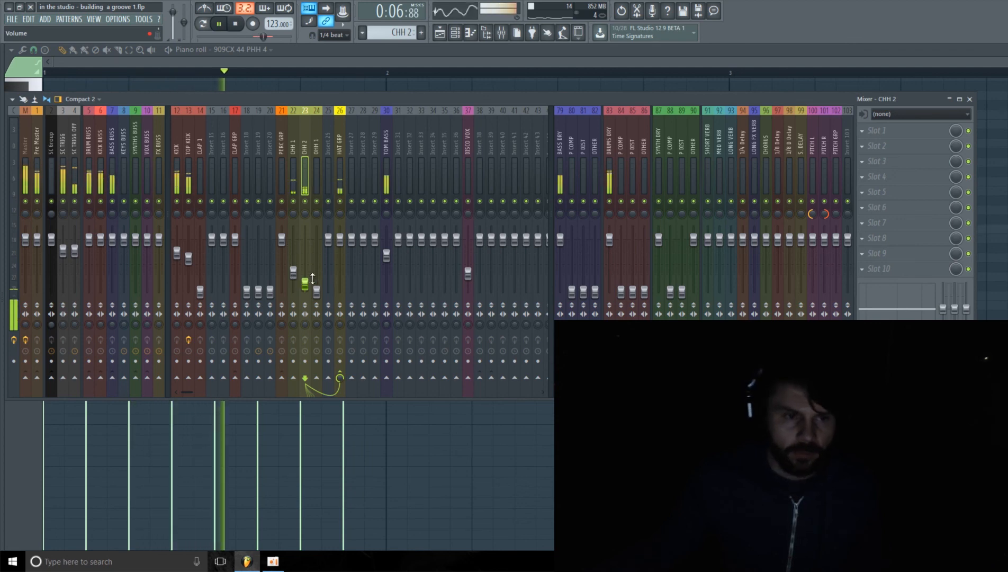
key(space)
- Enlarge the OHH 1 playlist track and place an OHH 1 pattern clip on it at bar 4
click(455, 32)
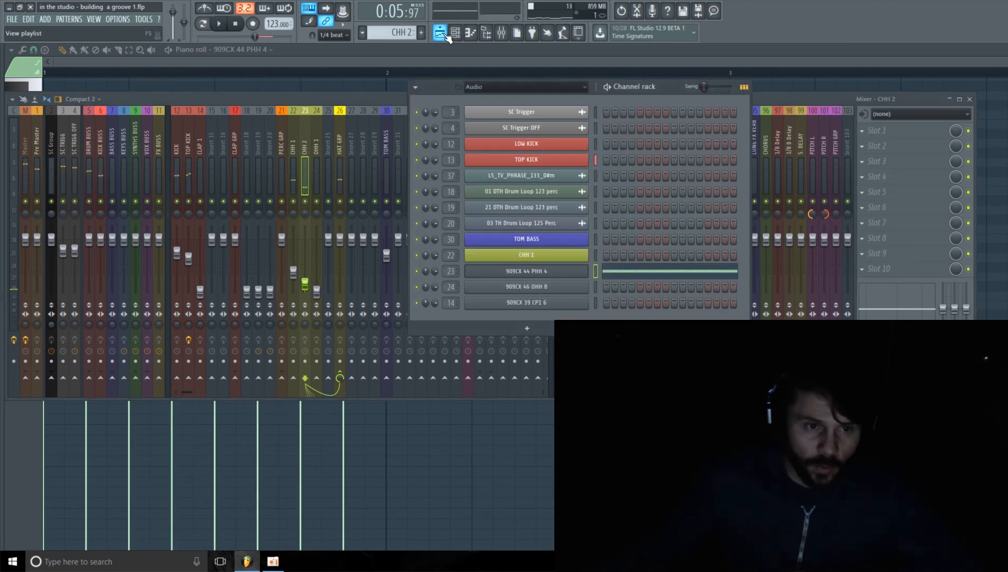
click(440, 32)
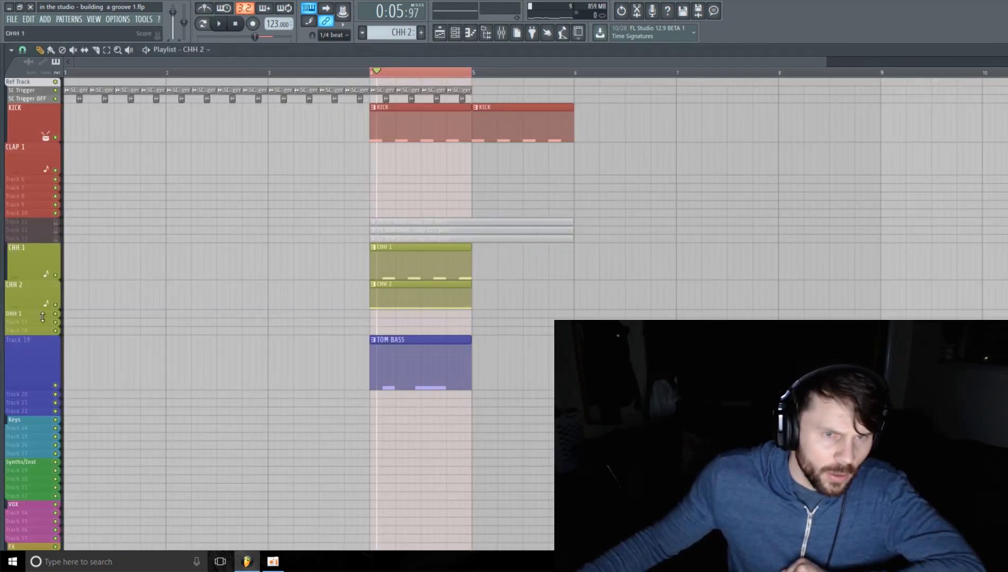
drag(42, 317, 42, 340)
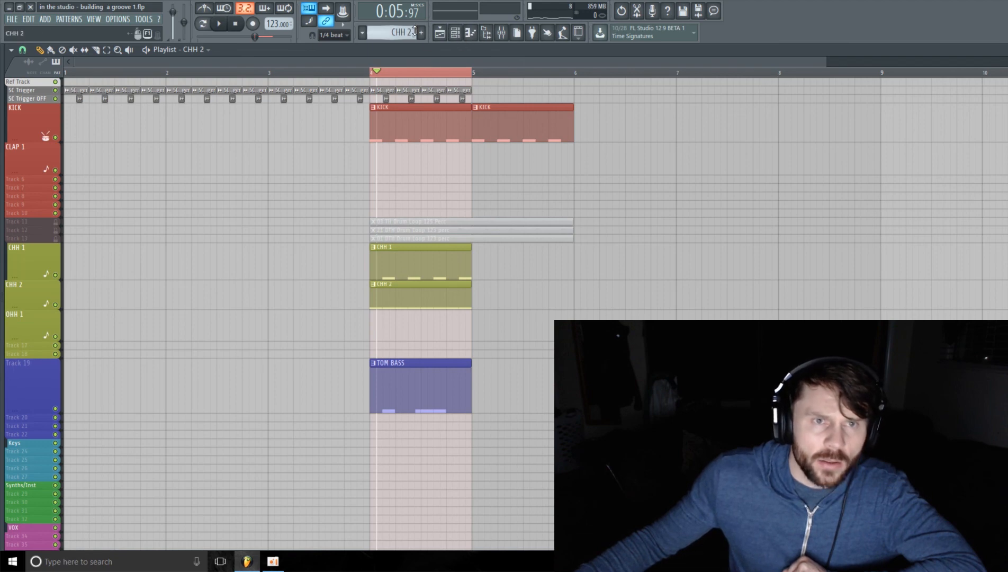
drag(403, 333, 386, 321)
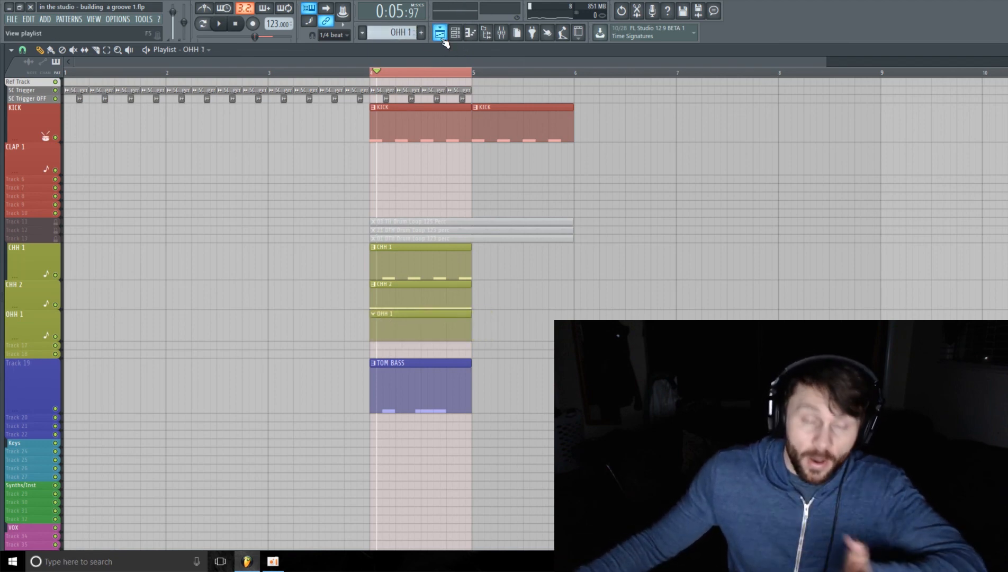
- Rename the 909CX 44 PHH 4 channel CHH 2 and give it a yellow colour
click(472, 32)
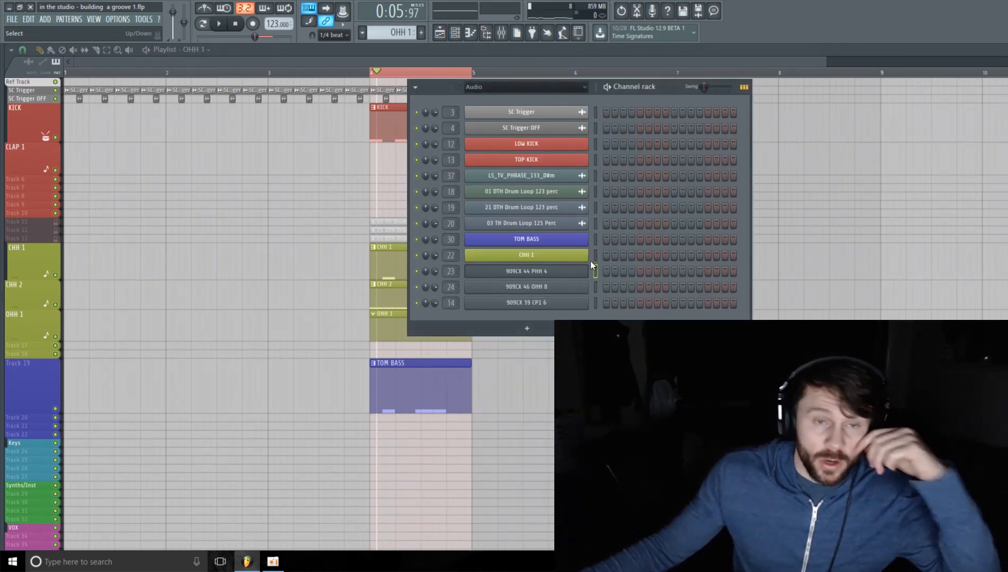
right_click(558, 274)
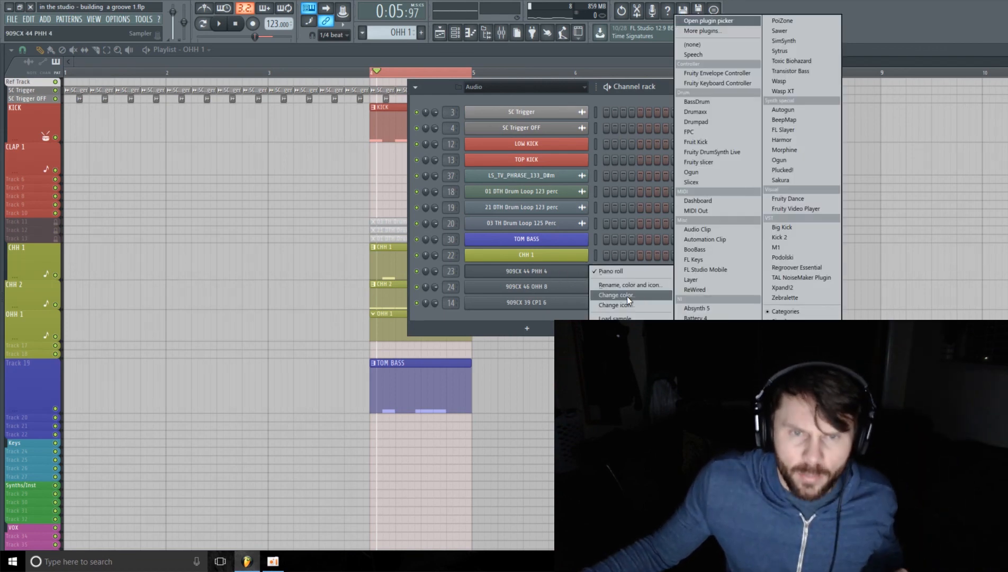
click(638, 285)
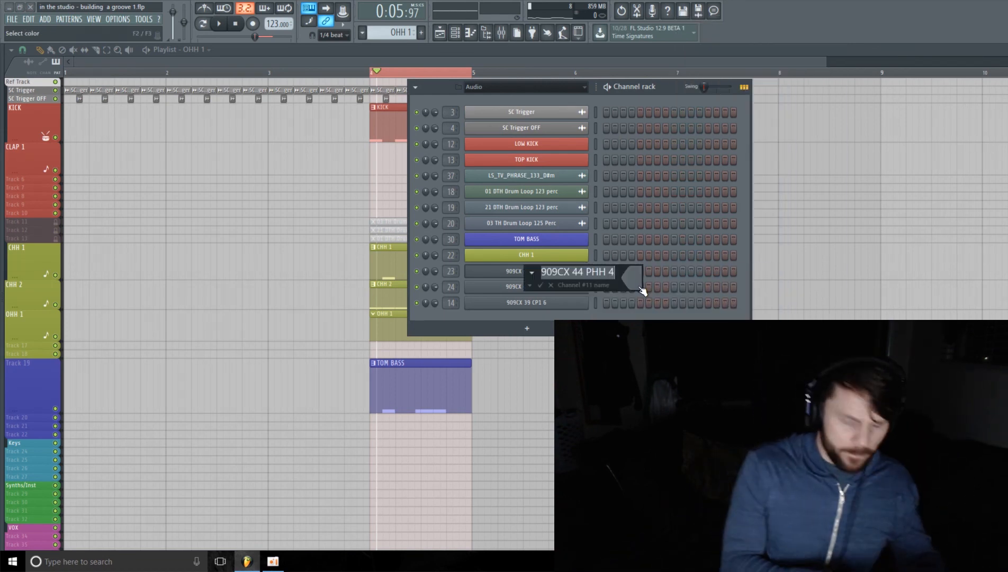
text(CHH 2)
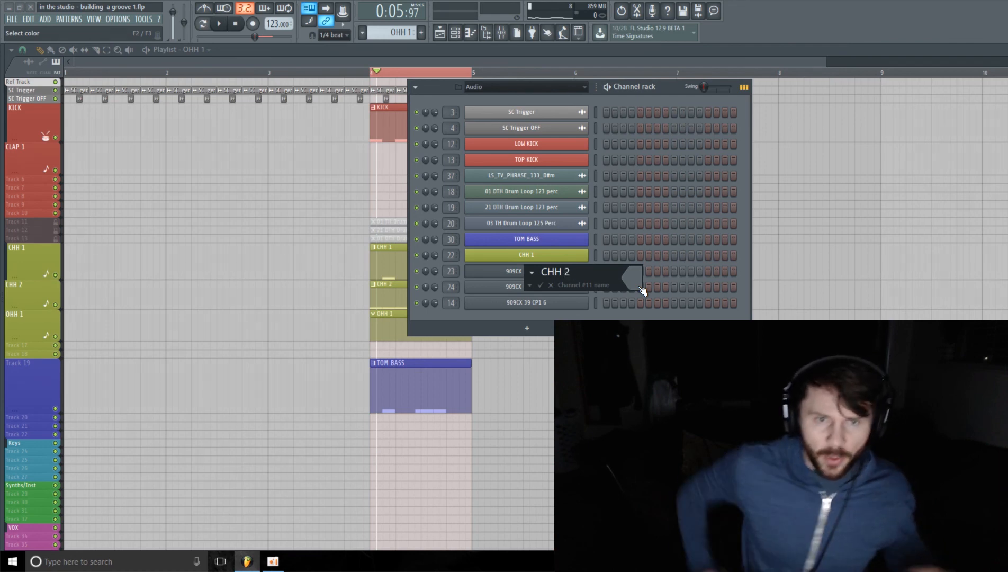
click(633, 288)
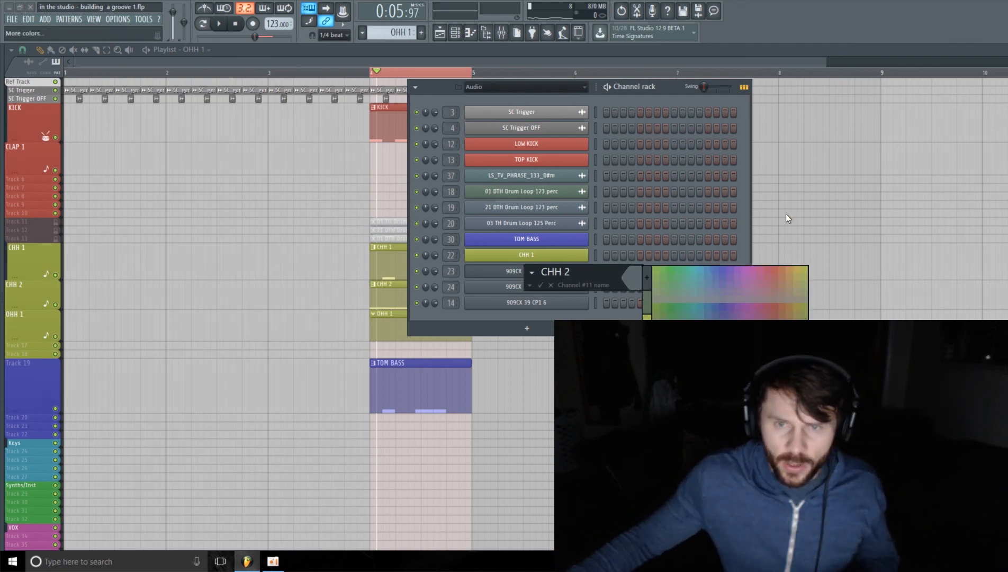
click(802, 271)
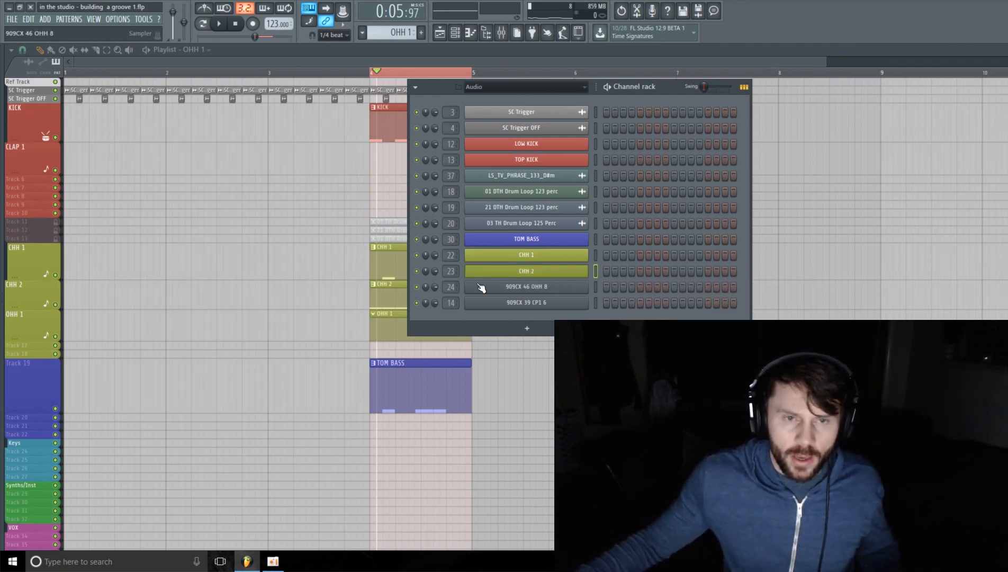
- Raise the OHH 1 mixer level and audition the 909CX 46 OHH 8 open hi-hat sample
click(555, 291)
click(454, 97)
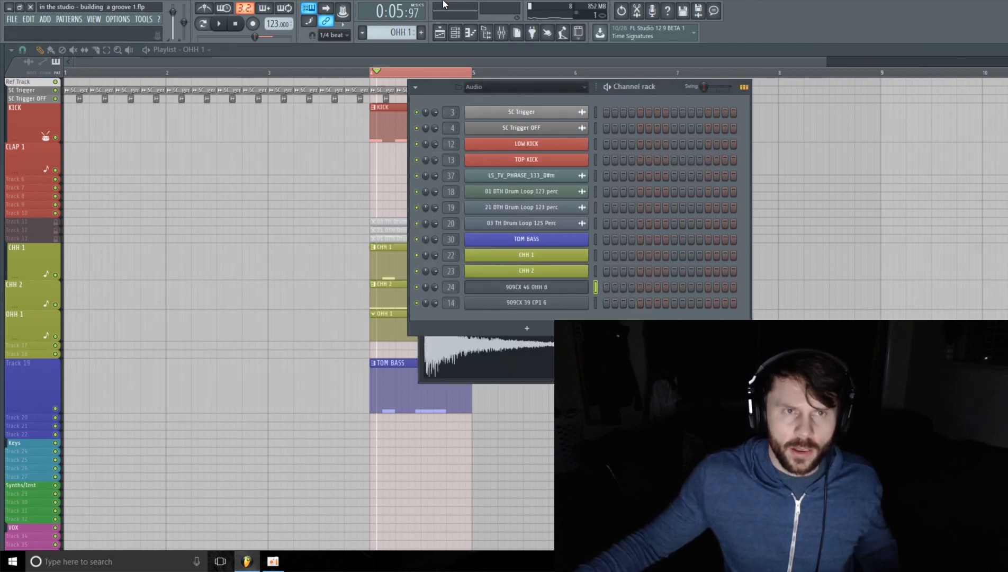
click(500, 33)
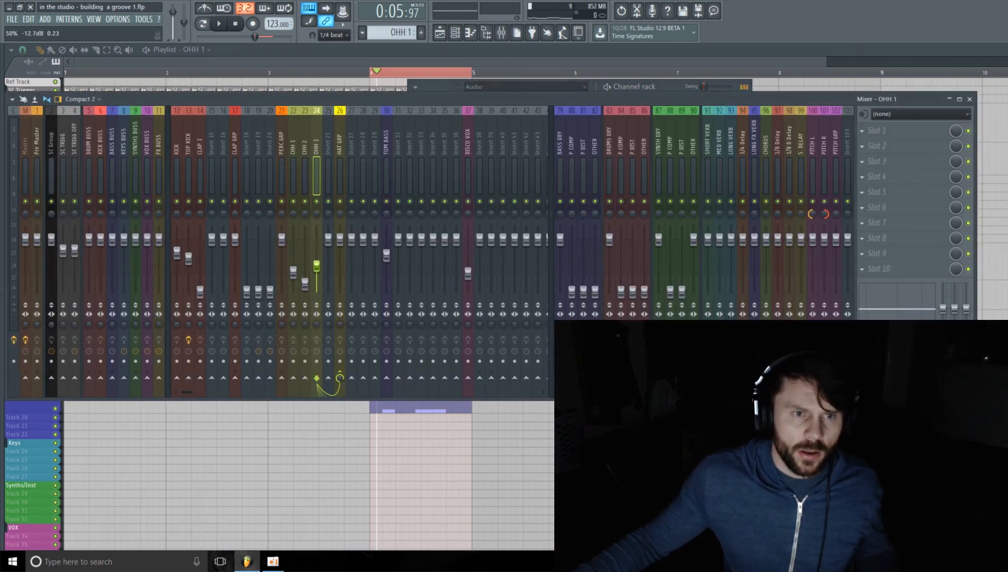
drag(316, 266, 316, 263)
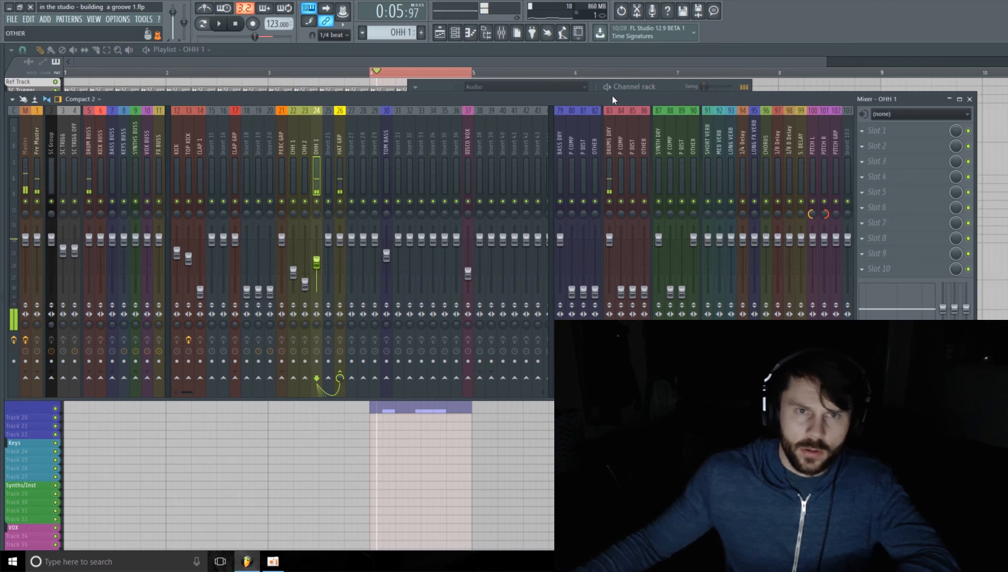
click(970, 99)
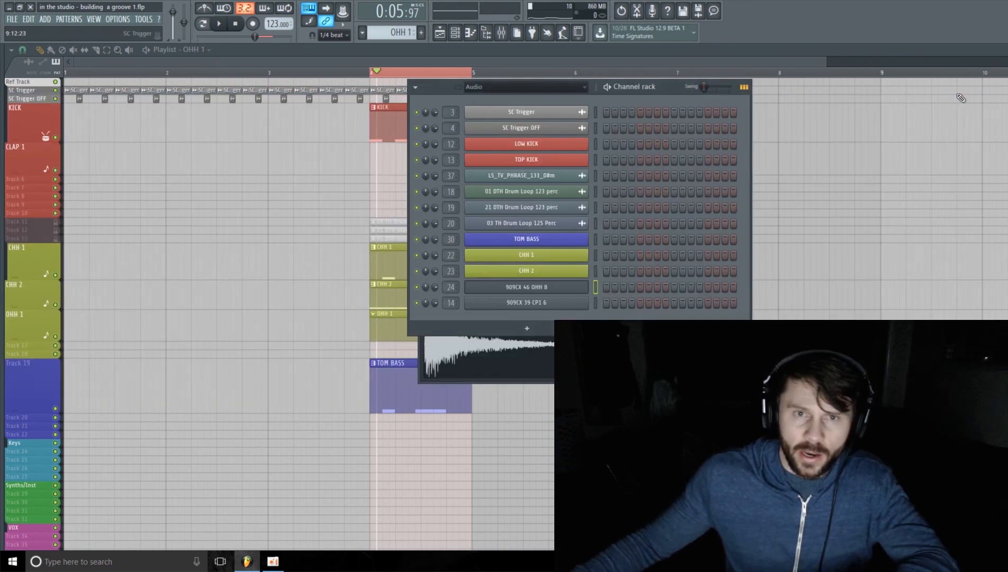
- Draw four half-beat C5 notes on the offbeats of bar 1 in the 909CX 46 OHH 8 channel's piano roll
right_click(554, 291)
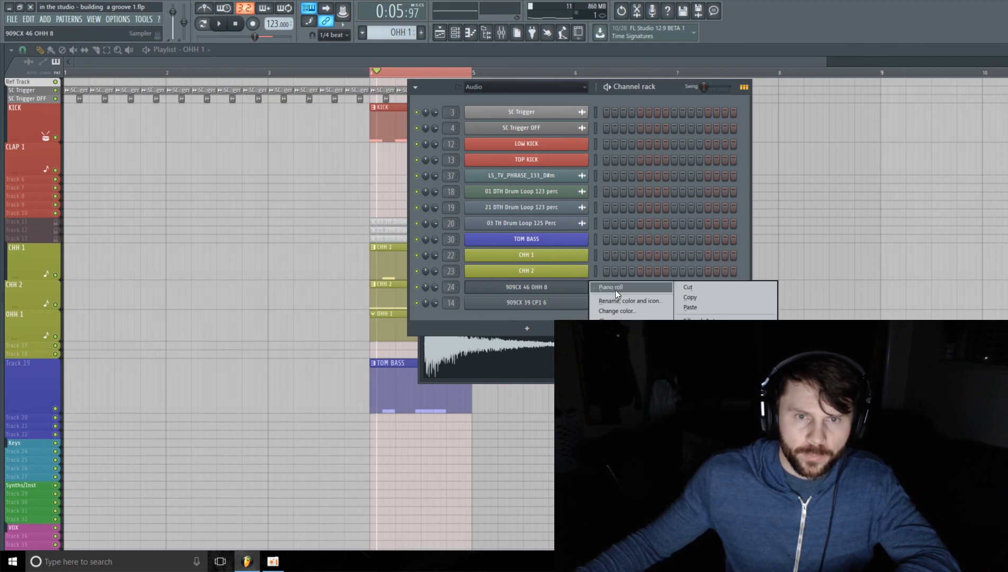
click(615, 290)
click(87, 231)
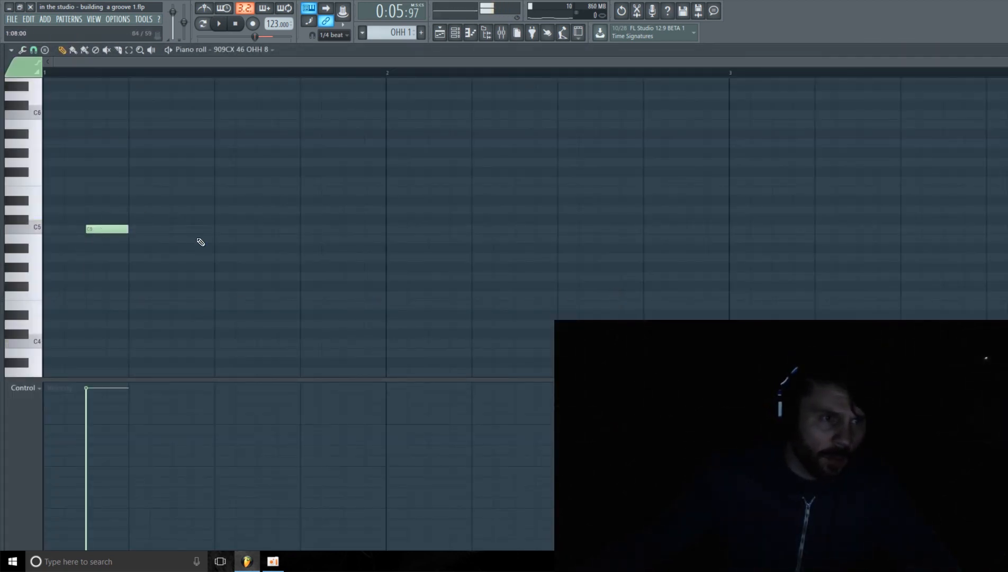
click(187, 230)
click(268, 231)
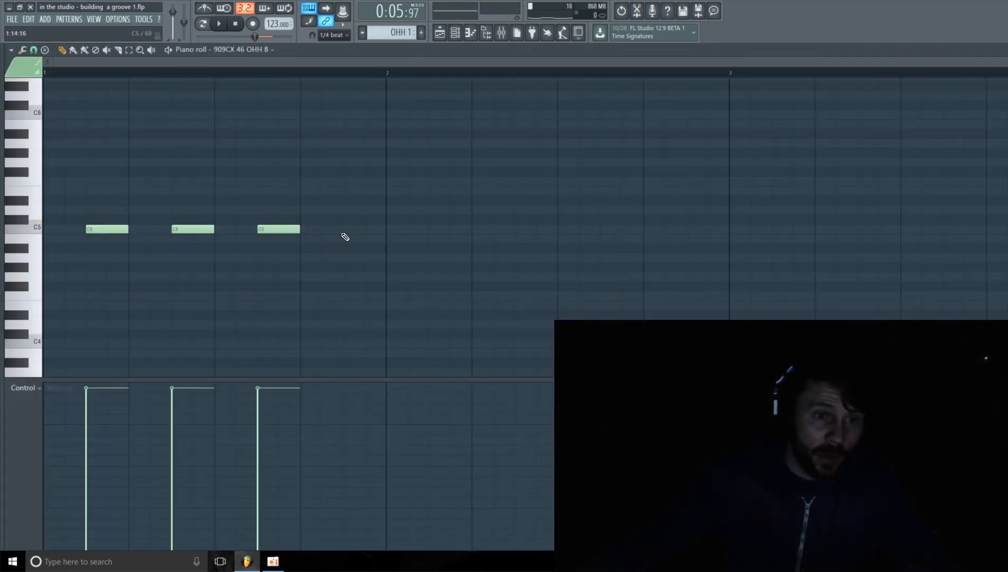
click(347, 231)
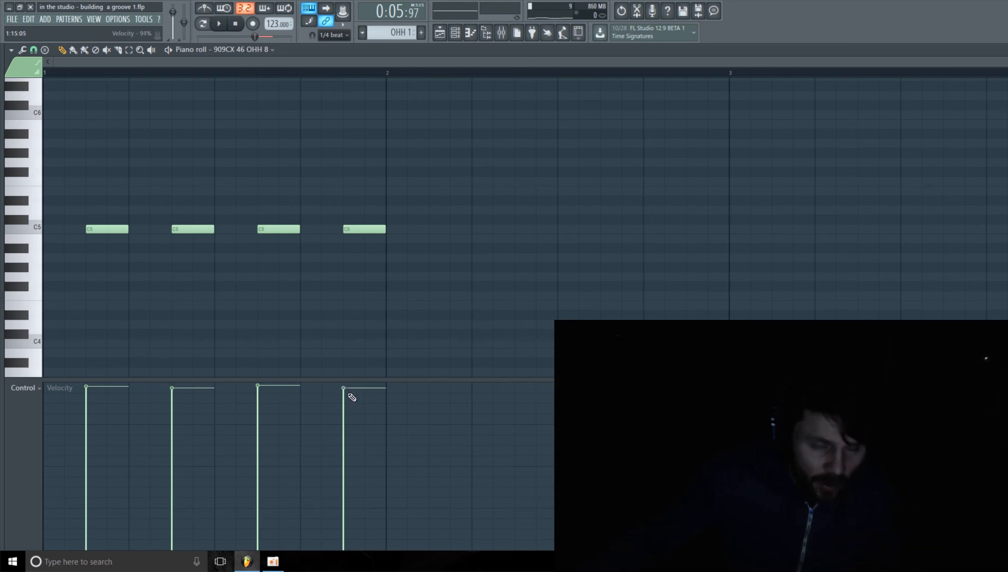
- Play the loop and lower the OHH 1 mixer level to about -20.3 dB
key(space)
click(502, 33)
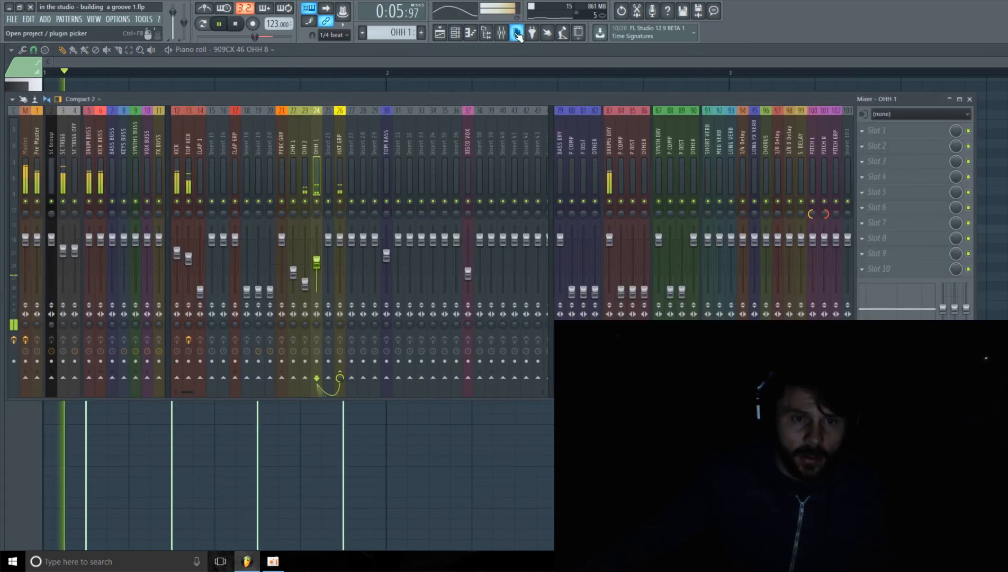
drag(317, 264, 317, 275)
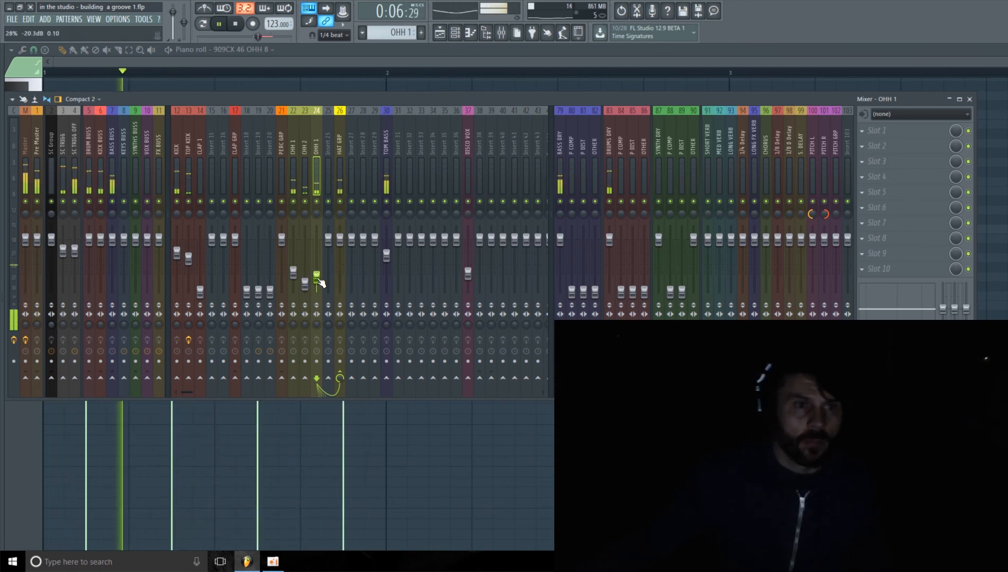
key(space)
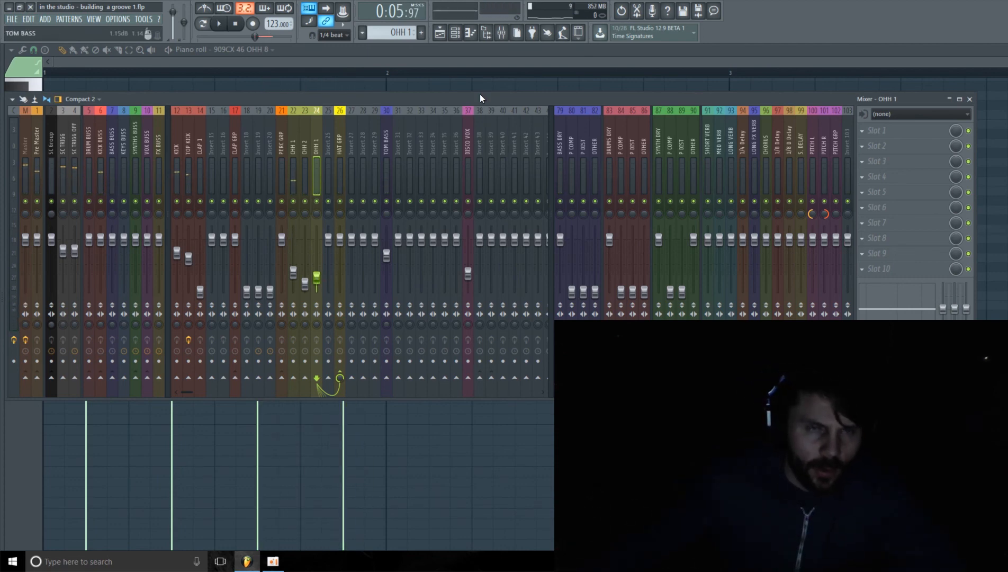
- Reduce the heights of the CHH 1, CHH 2 and OHH 1 tracks in the playlist
click(455, 32)
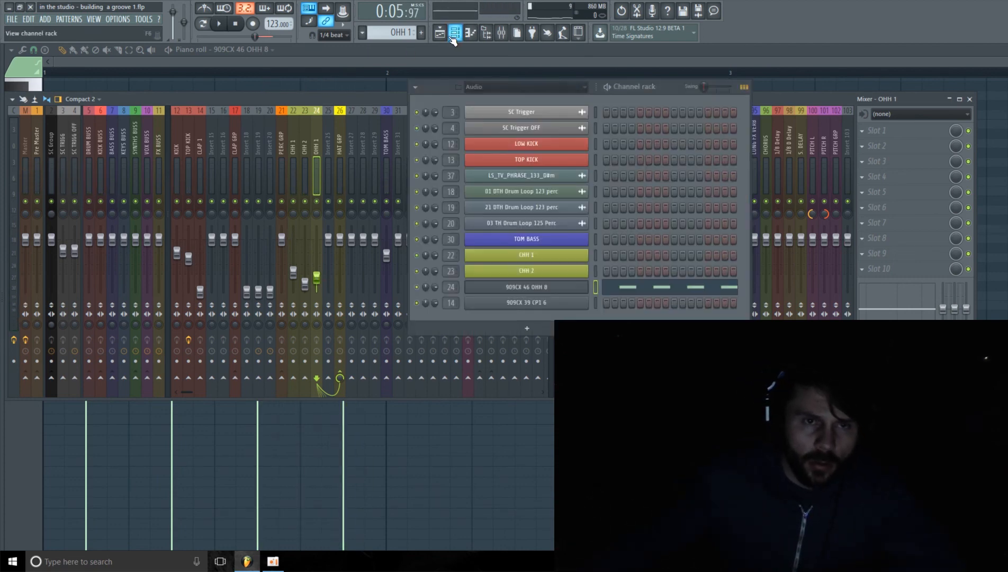
click(440, 32)
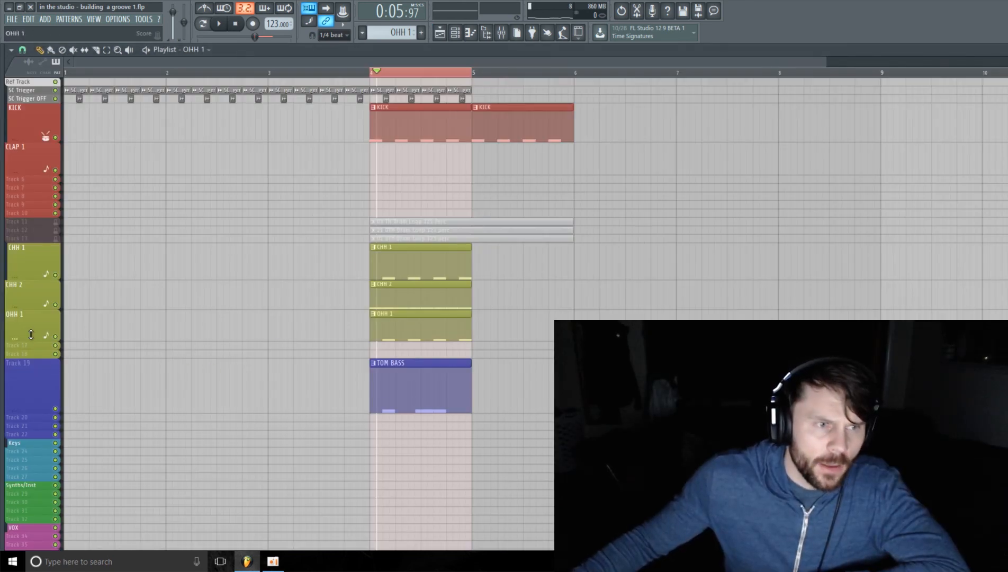
drag(31, 335, 31, 286)
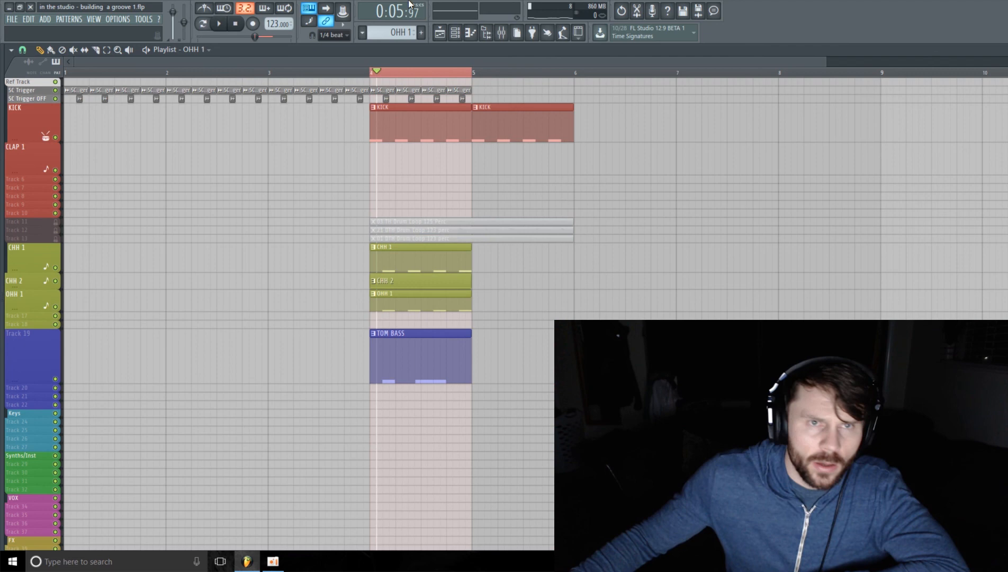
- Rename the 909CX 46 OHH 8 channel OHH 1 and give it the same yellow colour as the other hi-hats
click(455, 32)
right_click(531, 287)
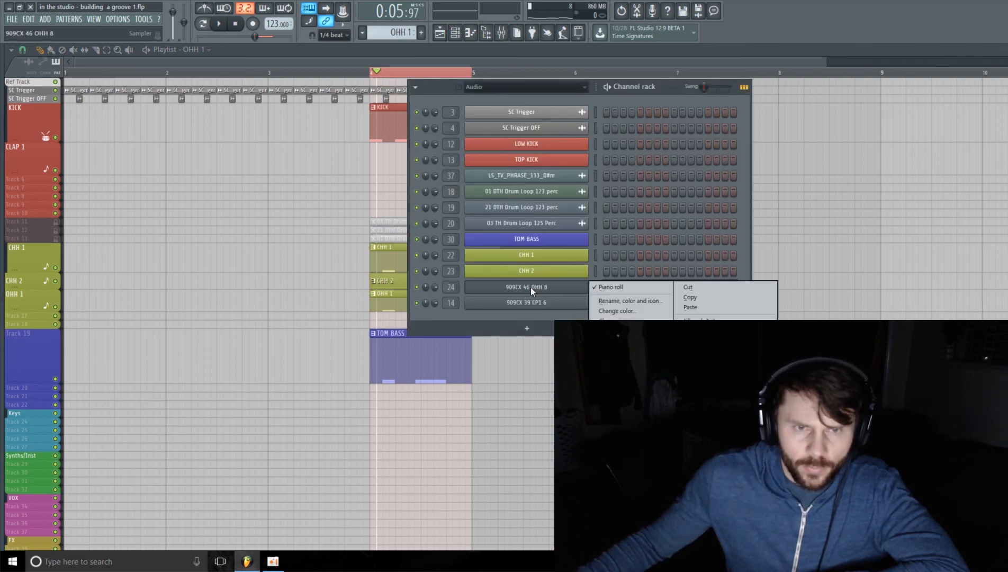
click(635, 302)
text(OHH 1)
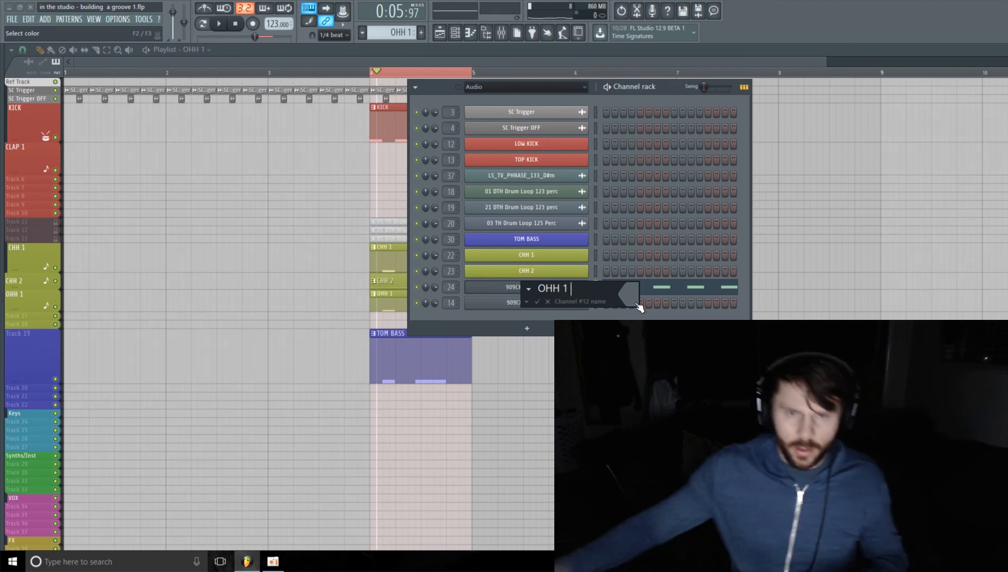
click(637, 293)
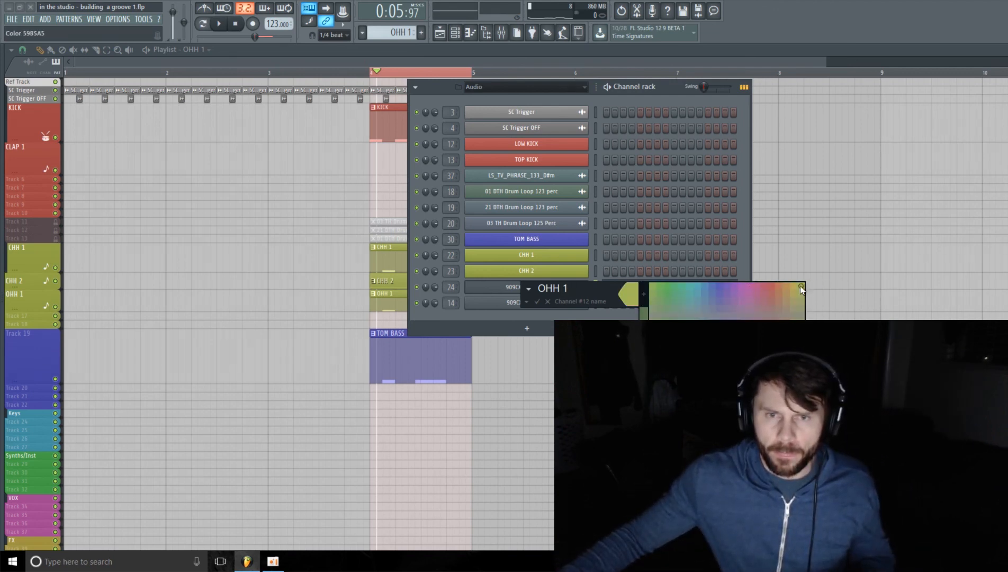
click(800, 285)
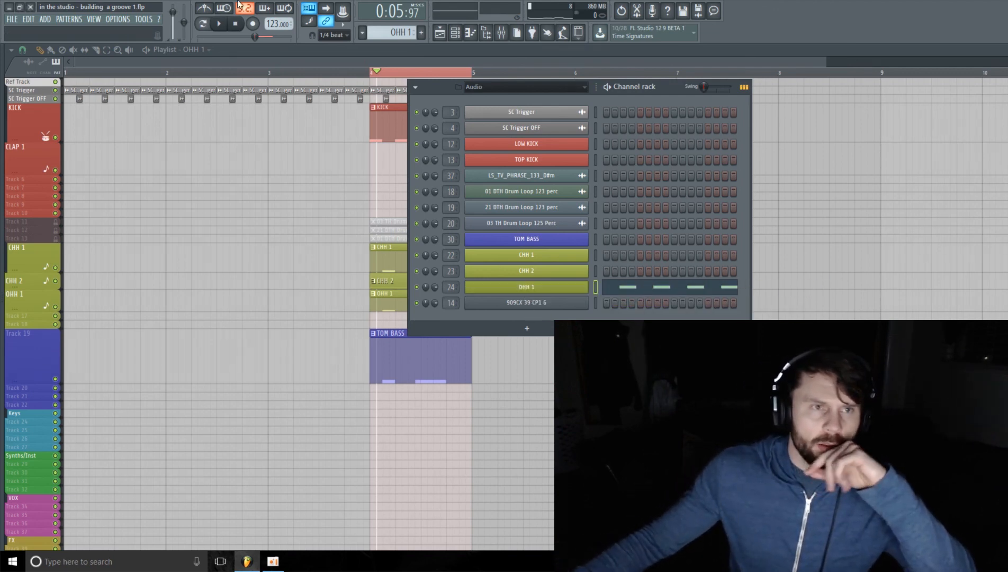
- Place a CLAP 1 pattern clip at bar 4 and draw C5 notes on beats 2 and 4 for the 909CX 39 CP1 6 channel
scroll(387, 31, up, 3)
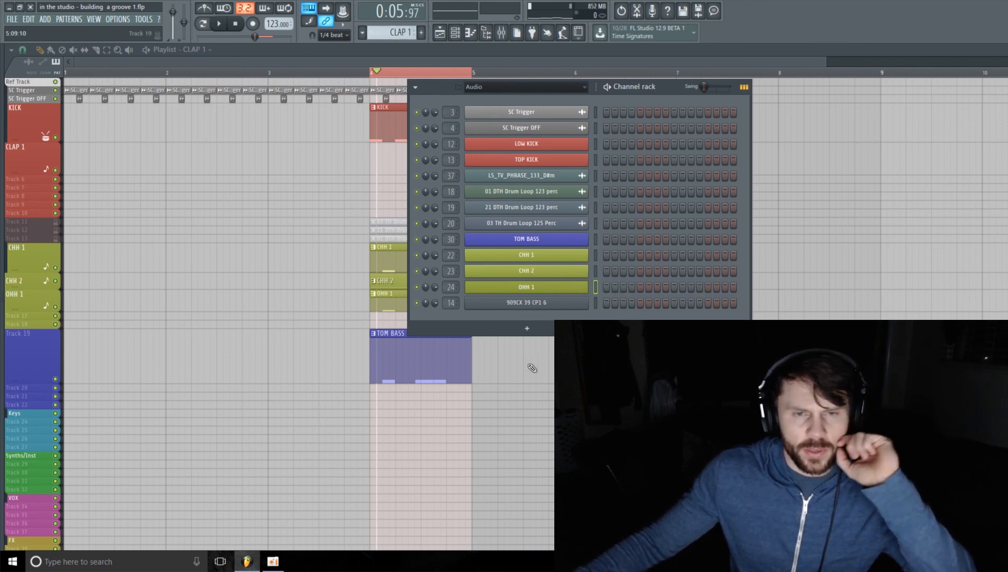
click(396, 159)
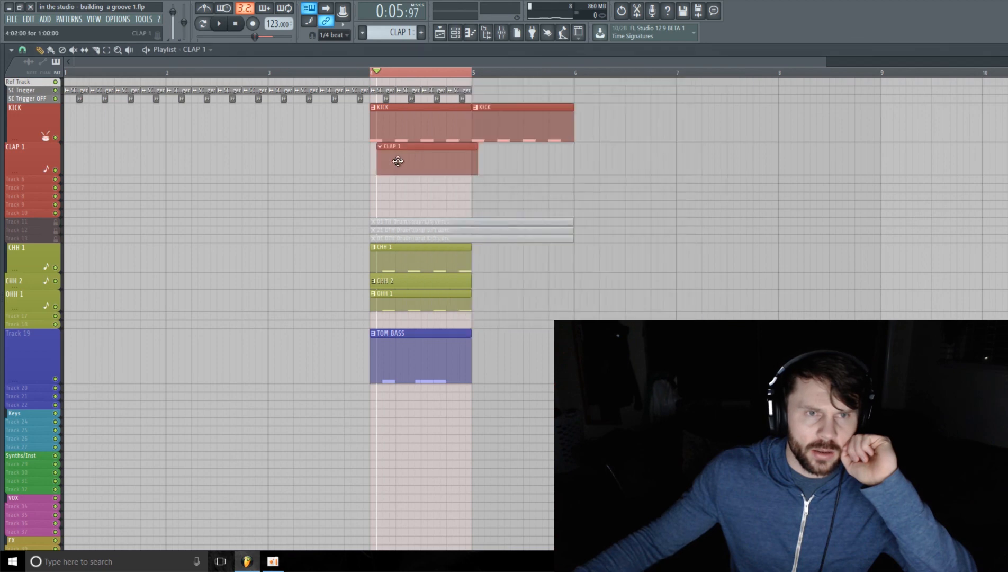
click(470, 32)
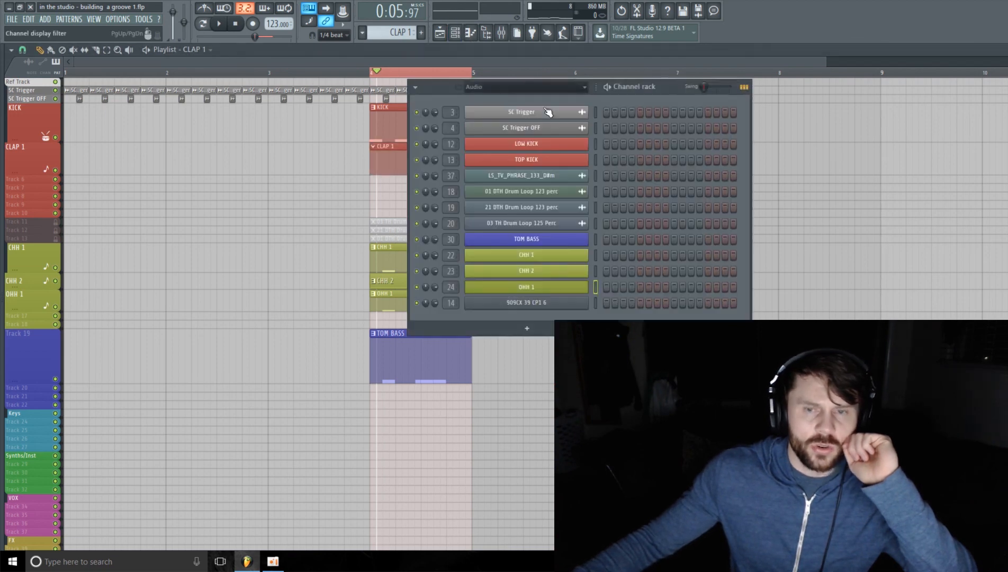
right_click(558, 302)
click(610, 303)
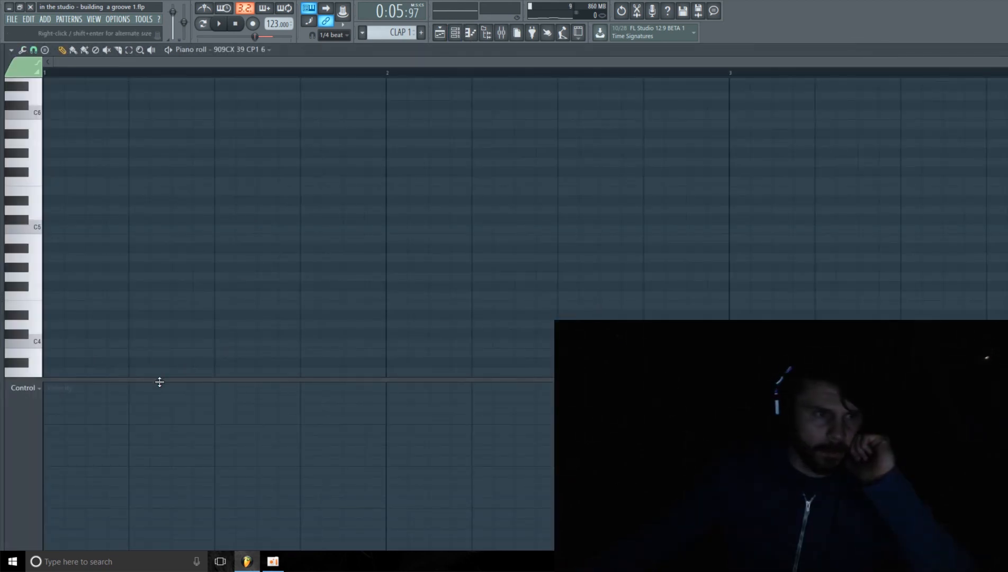
drag(159, 381, 159, 435)
click(131, 227)
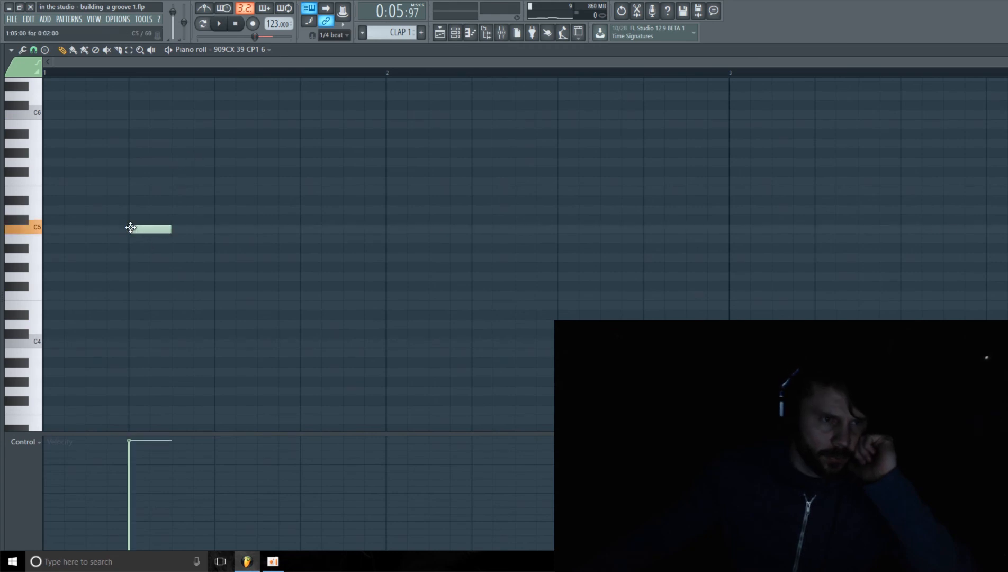
click(301, 229)
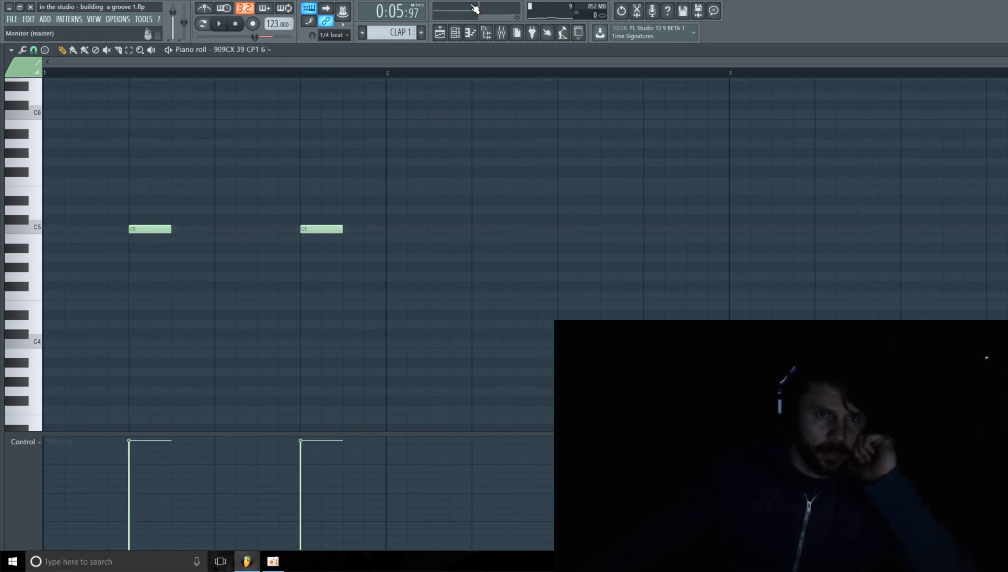
- Raise the CLAP 1 mixer level to slightly above -14.9 dB and bring up the channel rack
click(501, 32)
click(200, 290)
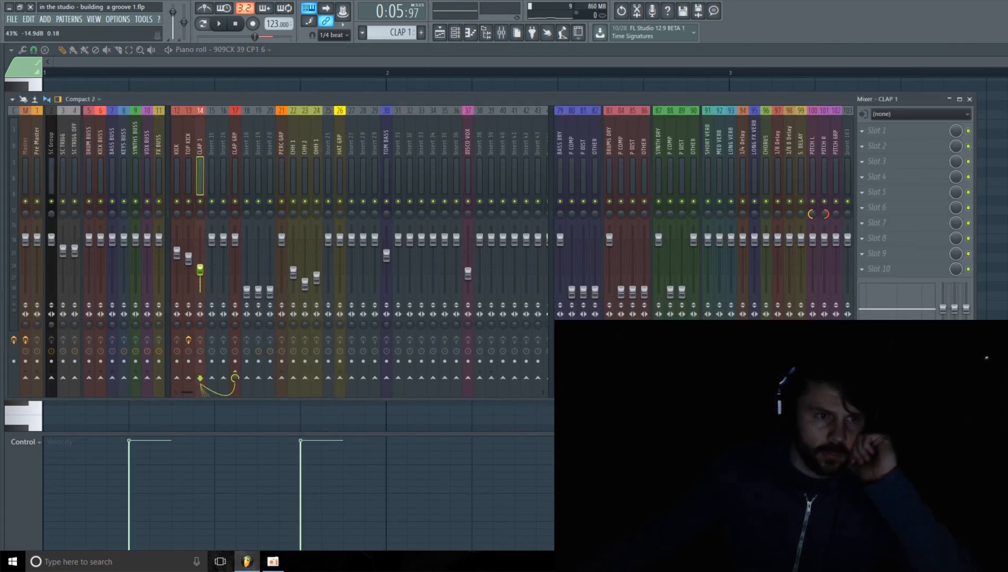
drag(201, 270, 200, 266)
click(455, 32)
- Play the loop with the clap and lower the OHH 1 mixer level to about -23.1 dB
key(space)
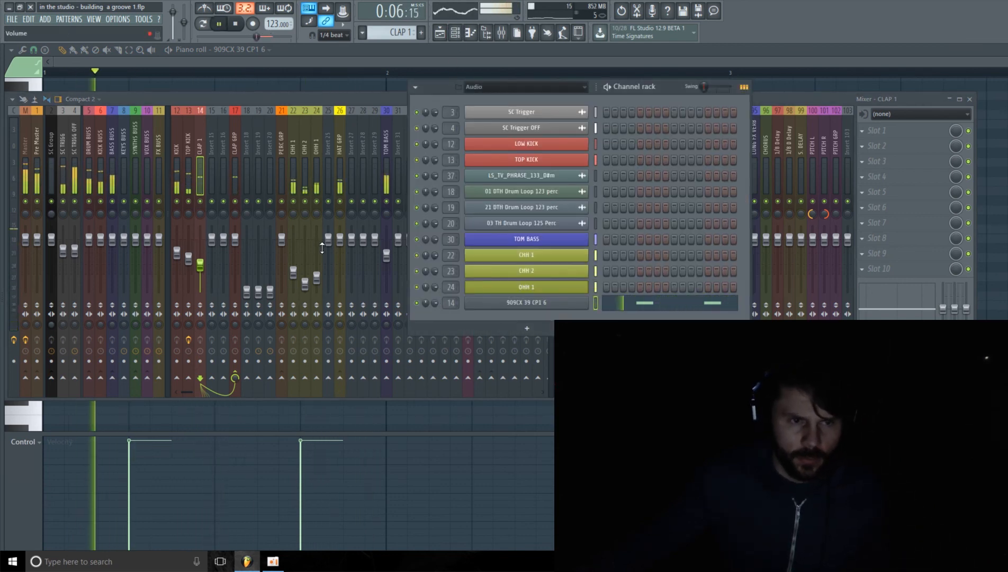
click(174, 273)
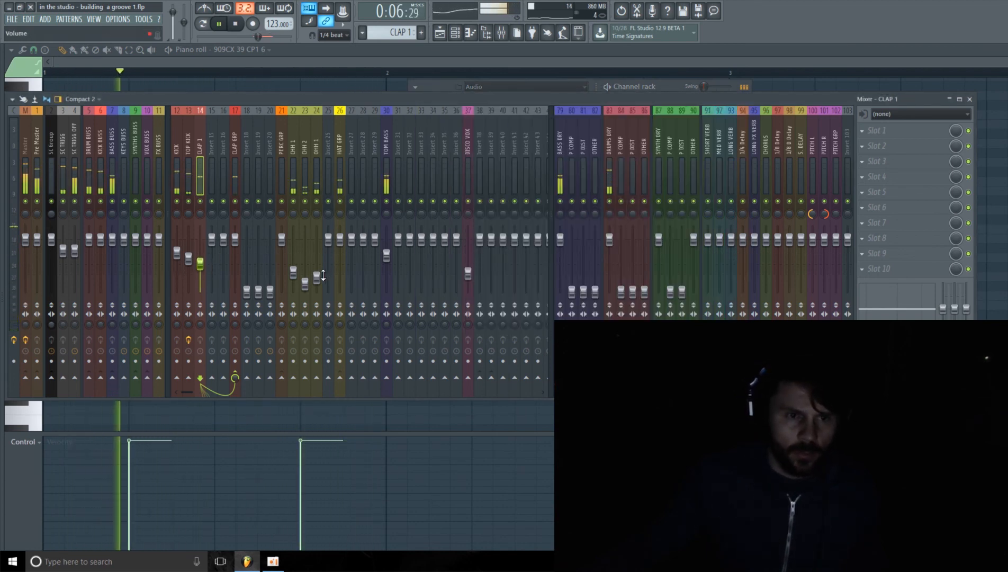
drag(323, 276, 323, 281)
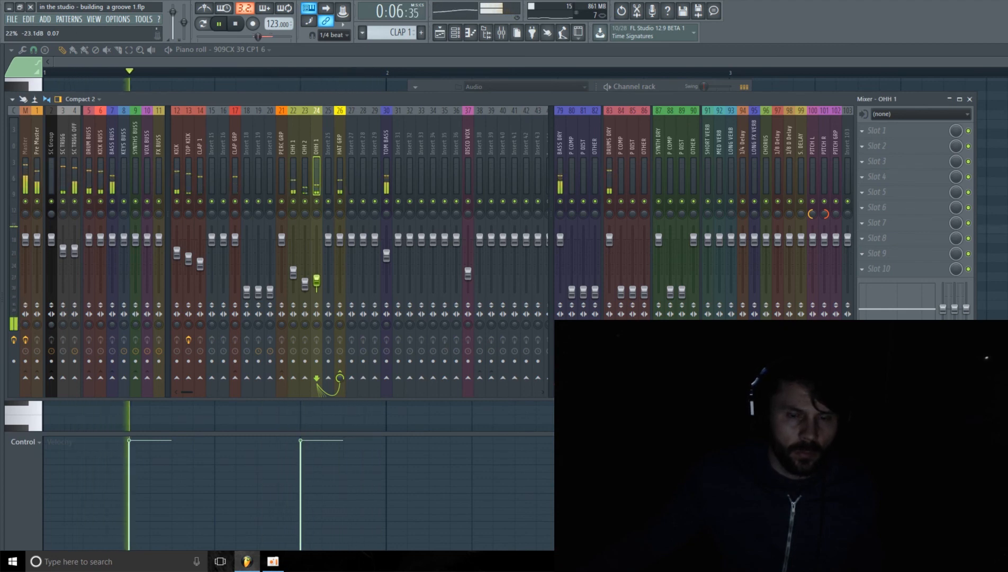
click(674, 89)
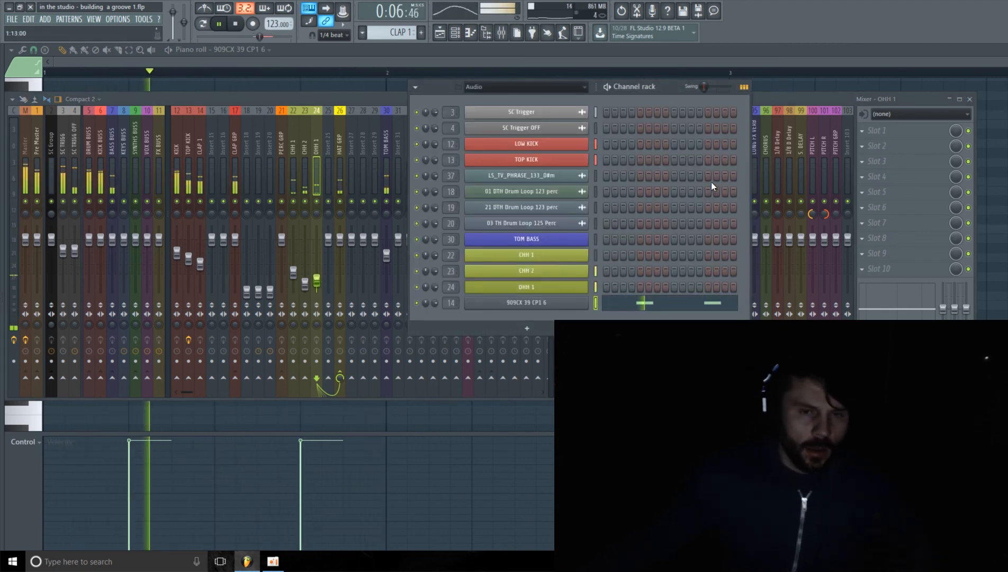
key(space)
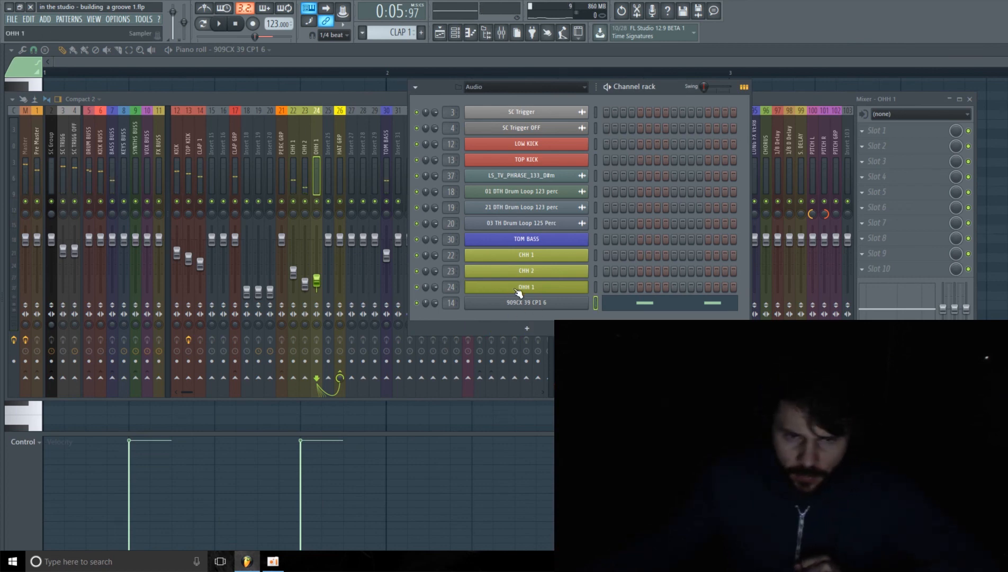
- Open the 909CX 39 CP1 6 channel's sampler settings and show its volume envelope
right_click(555, 303)
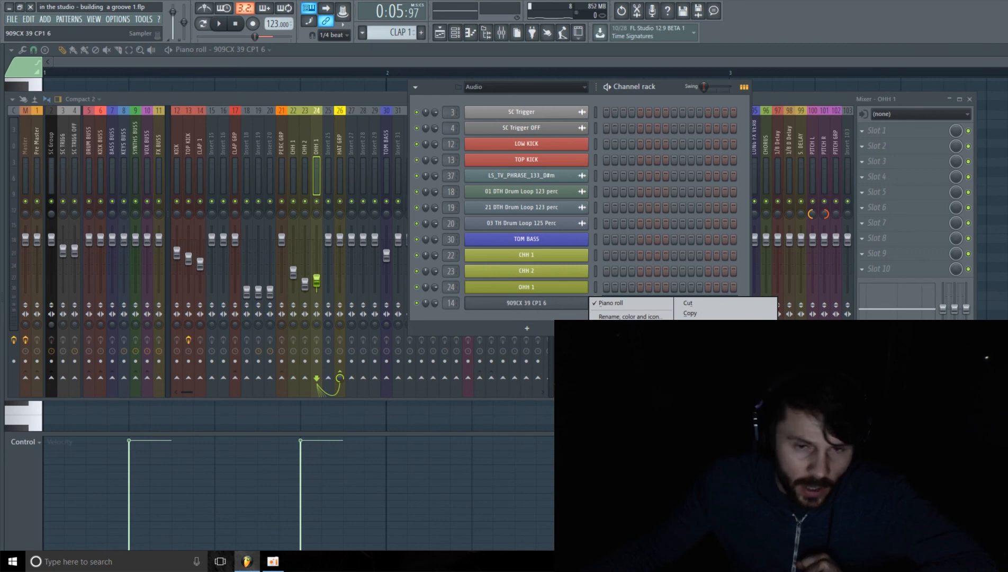
click(558, 303)
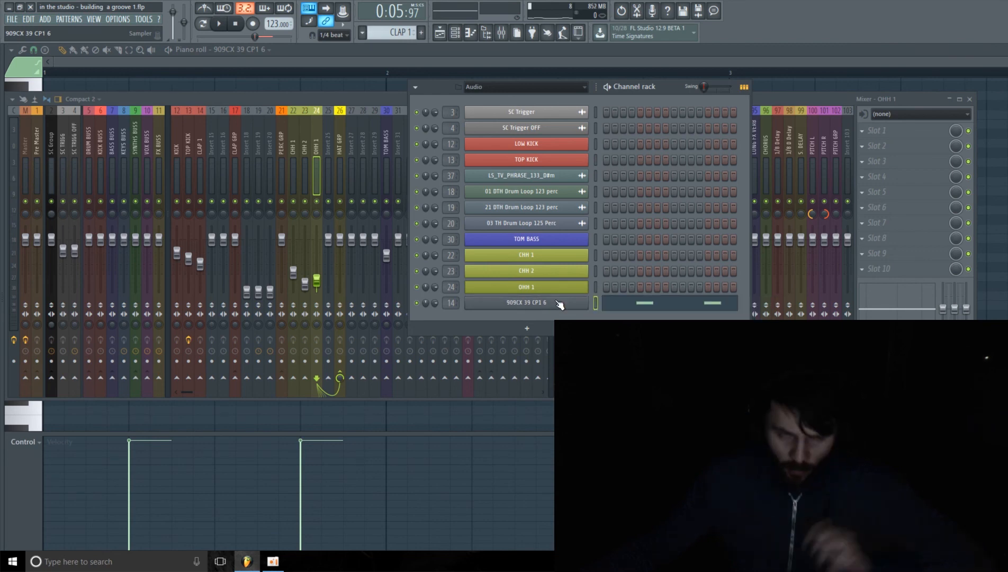
right_click(573, 311)
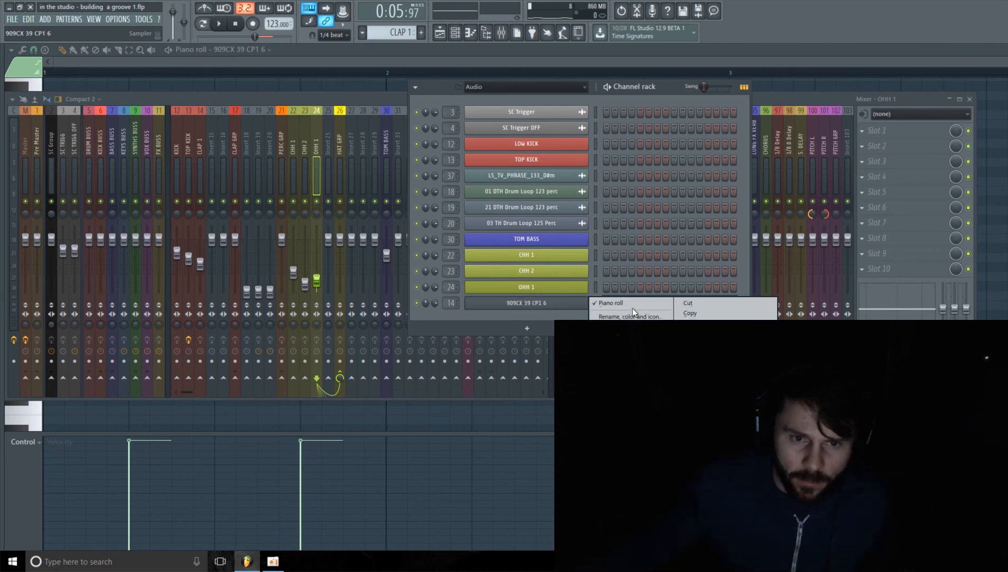
click(541, 306)
click(540, 306)
drag(220, 146, 255, 105)
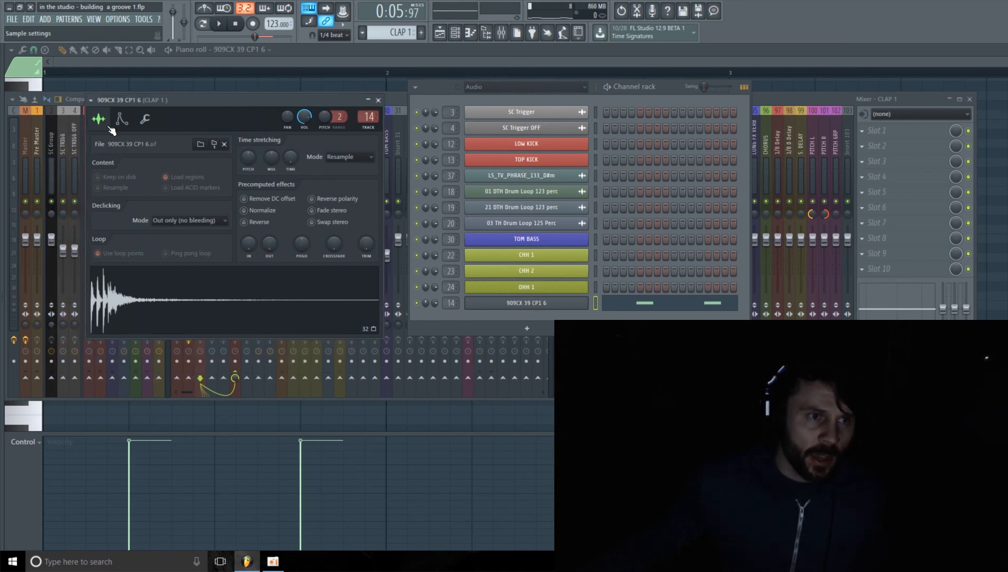
click(121, 118)
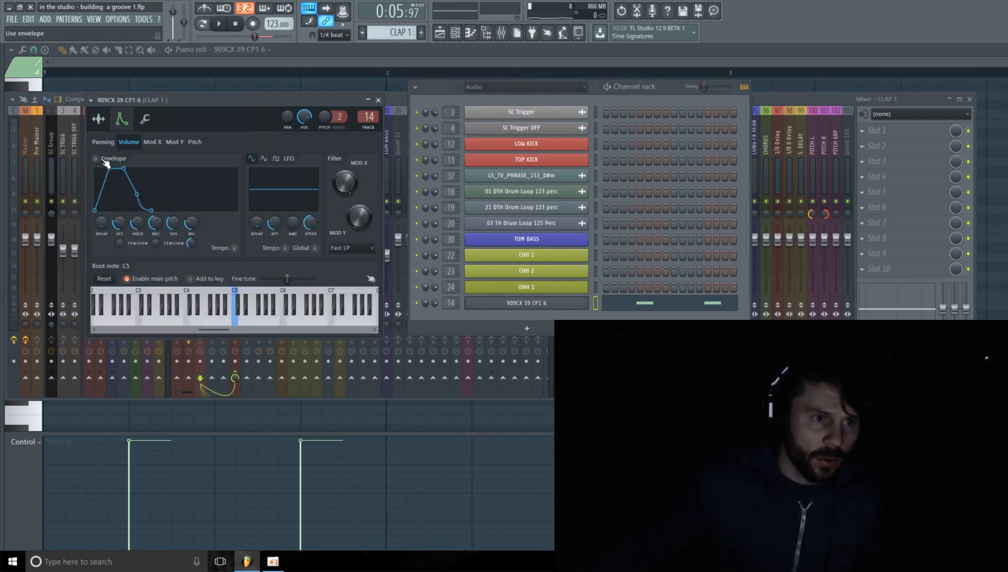
- Enable the clap's volume envelope with zero attack, hold and sustain, and shorten its release and decay while checking the sound in playback
drag(120, 223, 120, 236)
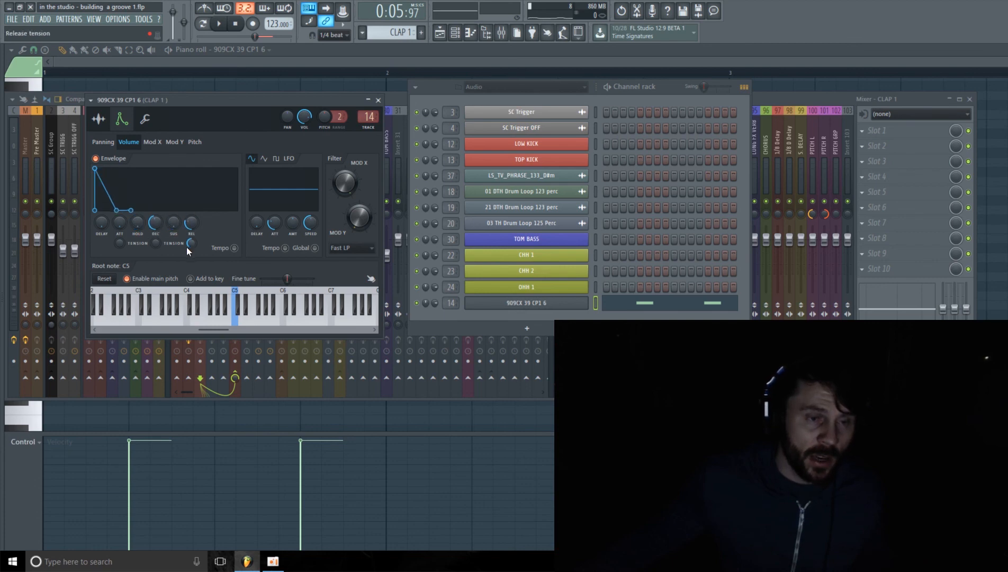
drag(190, 222, 190, 236)
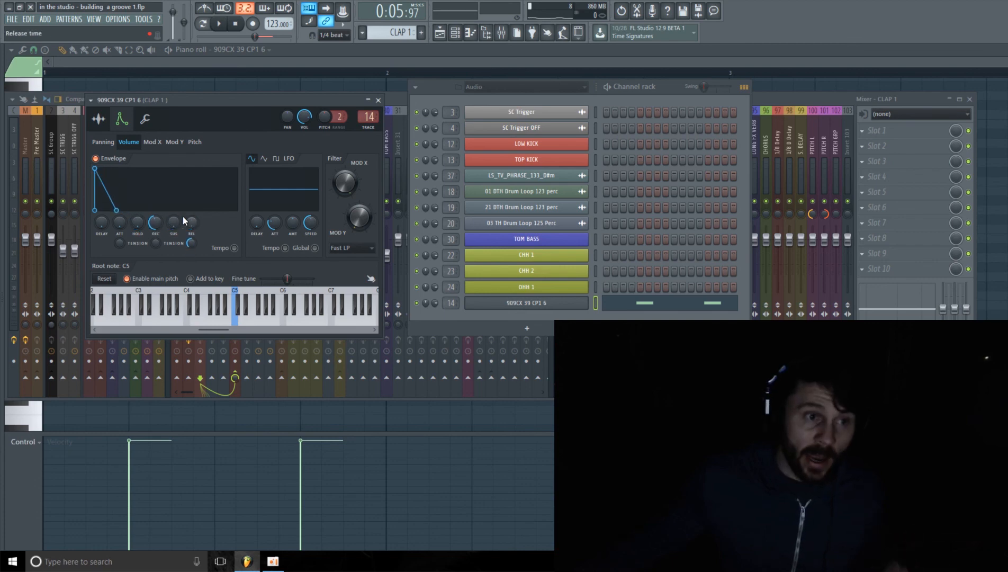
key(space)
drag(155, 222, 155, 224)
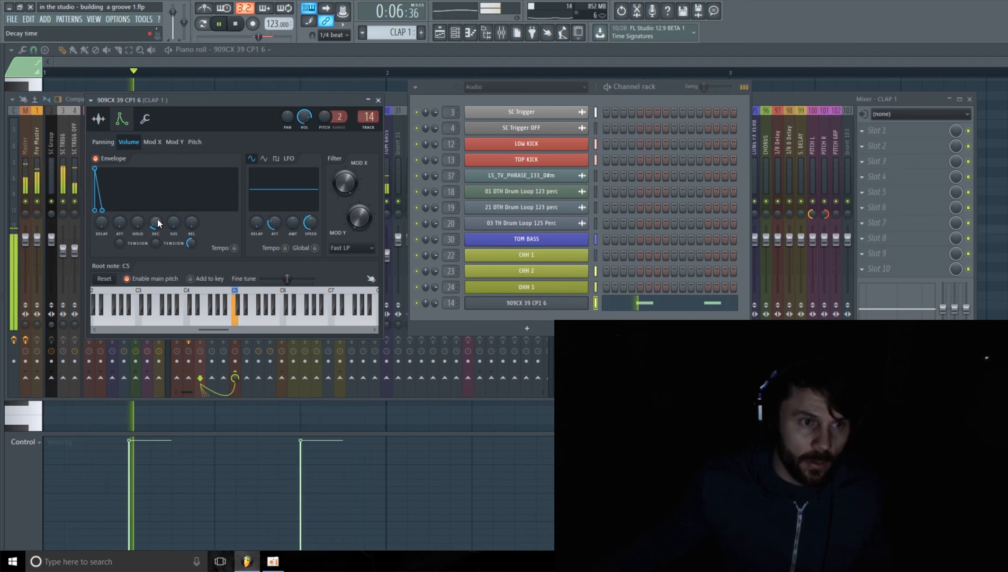
key(space)
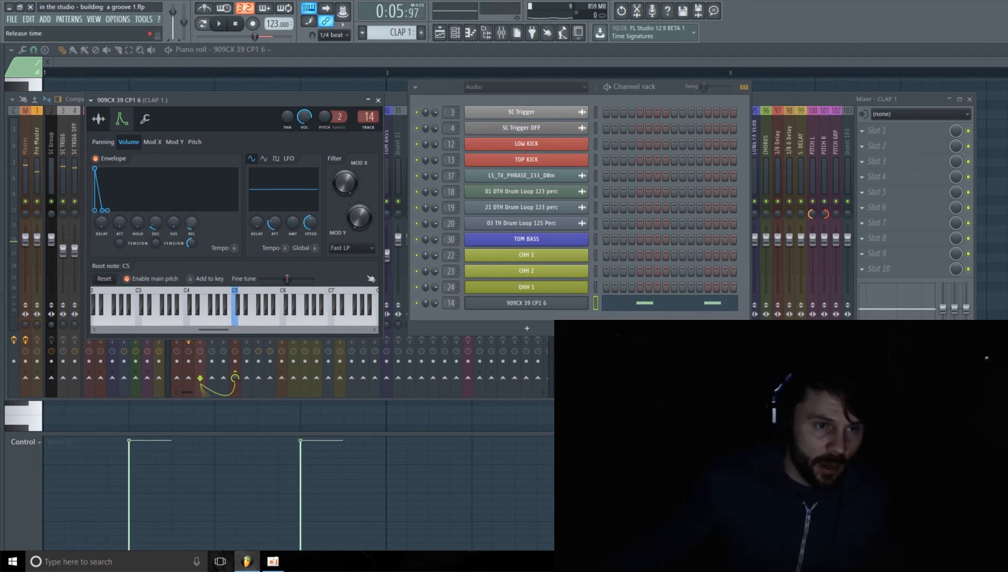
- Raise the velocities of the two clap notes, the first to about 98% and the second slightly higher, then play the loop
key(space)
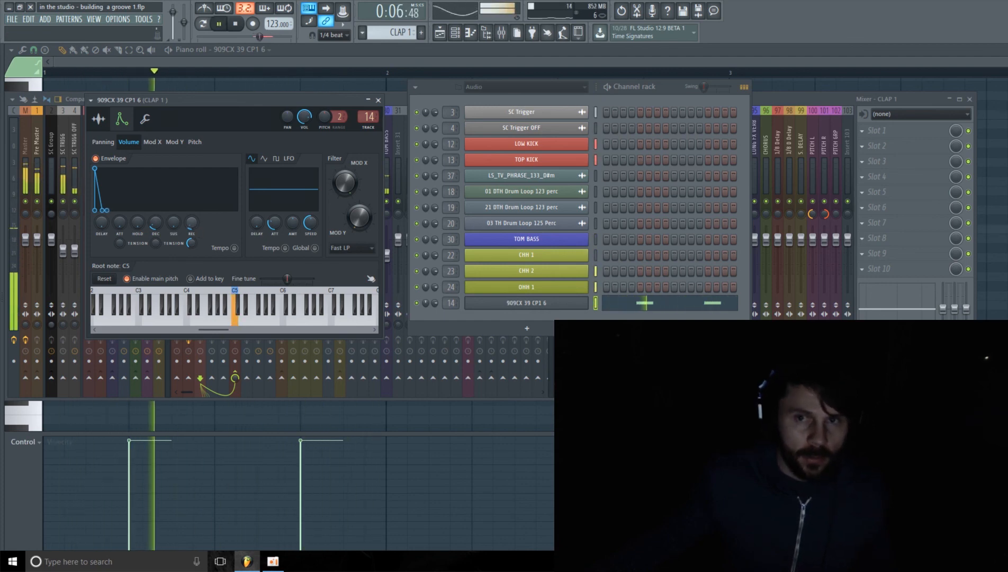
key(space)
drag(1007, 62, 866, 61)
drag(260, 431, 254, 340)
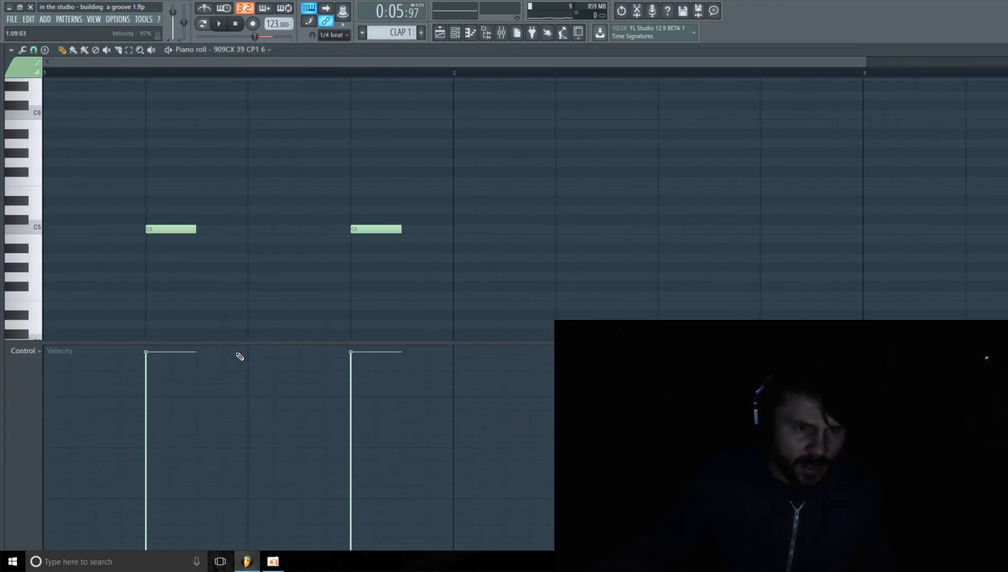
mouse_move(154, 358)
mouse_down()
mouse_move(152, 344)
mouse_move(152, 353)
mouse_up()
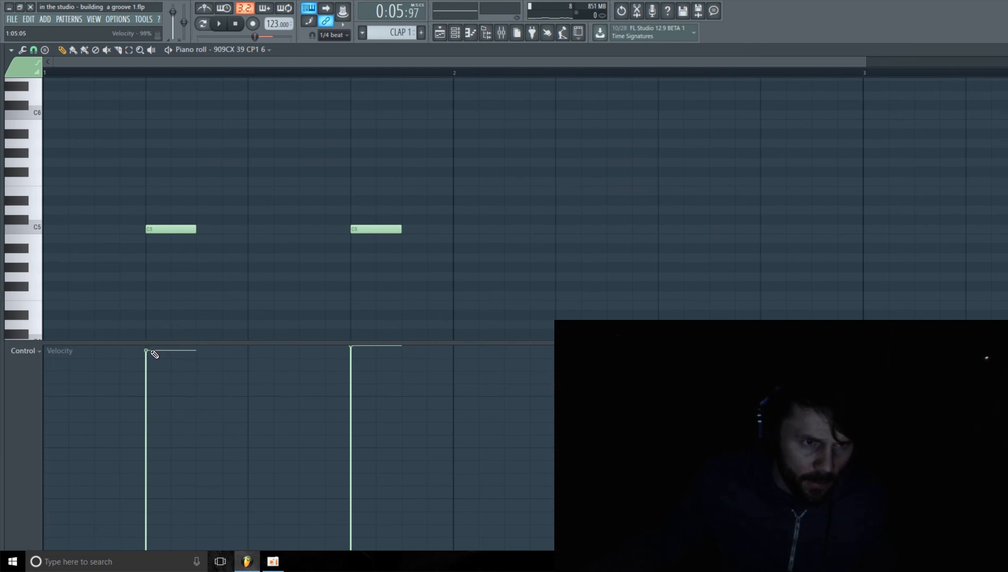
key(space)
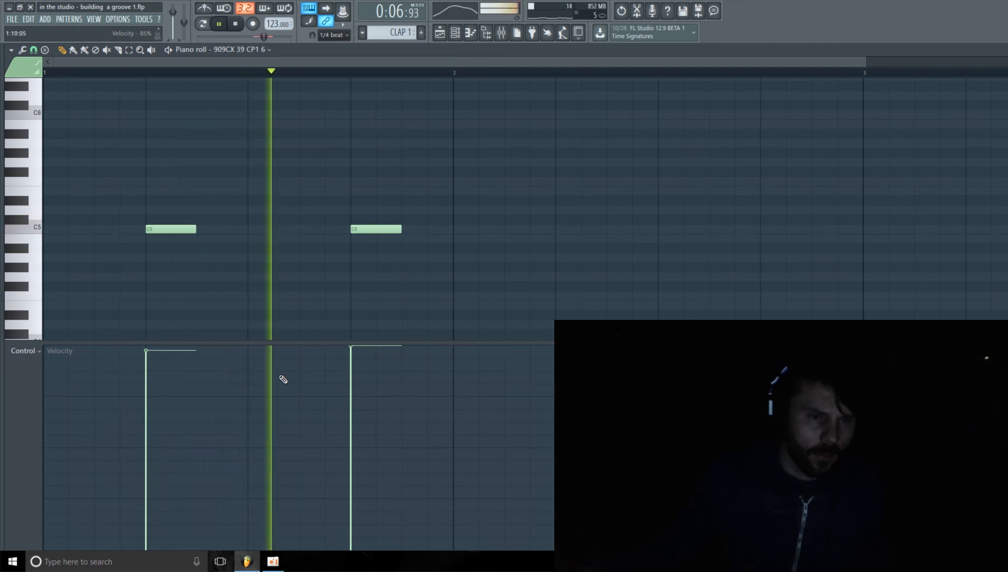
key(space)
- Select both clap notes, turn grid snapping off and nudge them slightly ahead of the beat while the loop plays
drag(866, 63, 554, 90)
drag(347, 344, 336, 374)
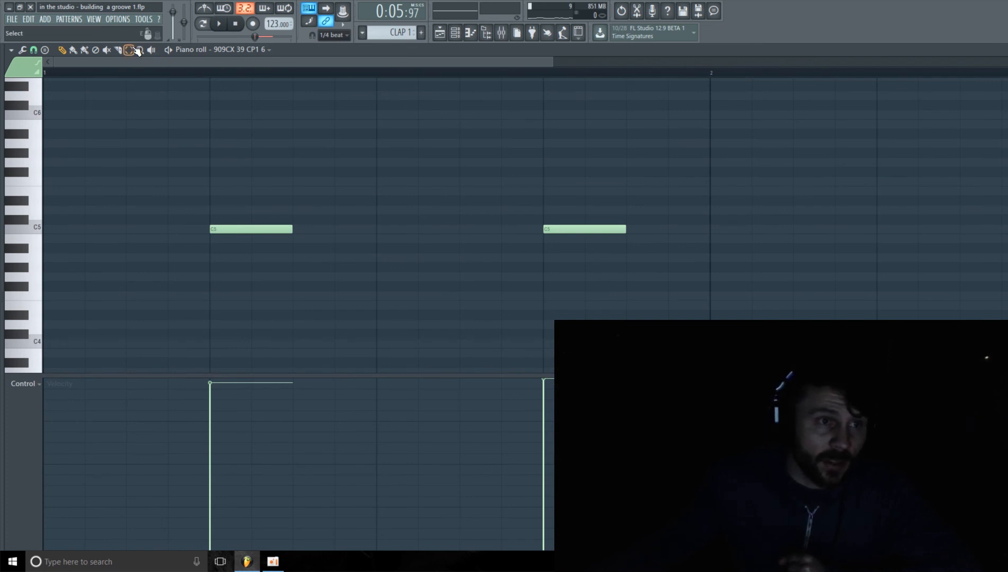
drag(666, 215, 200, 275)
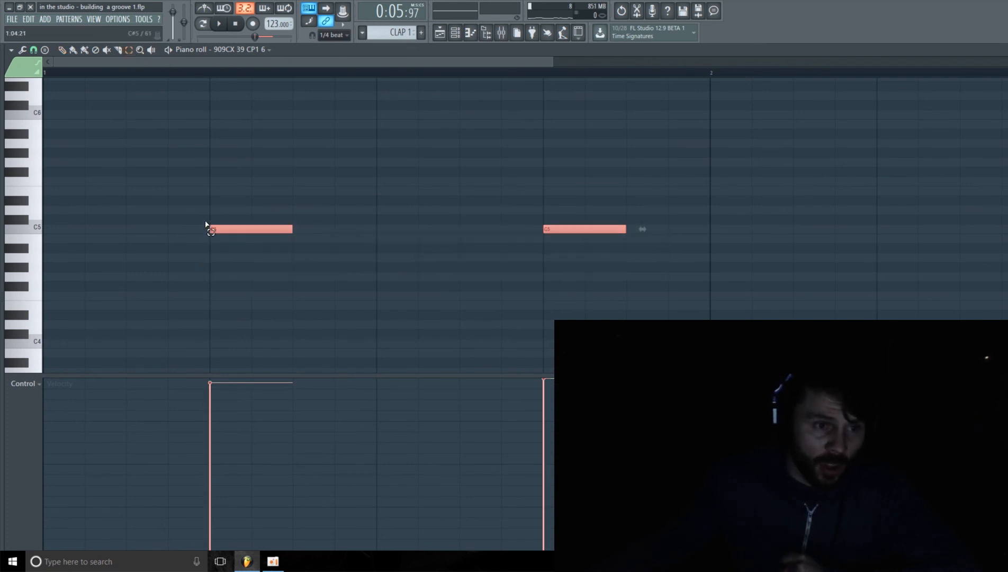
click(34, 51)
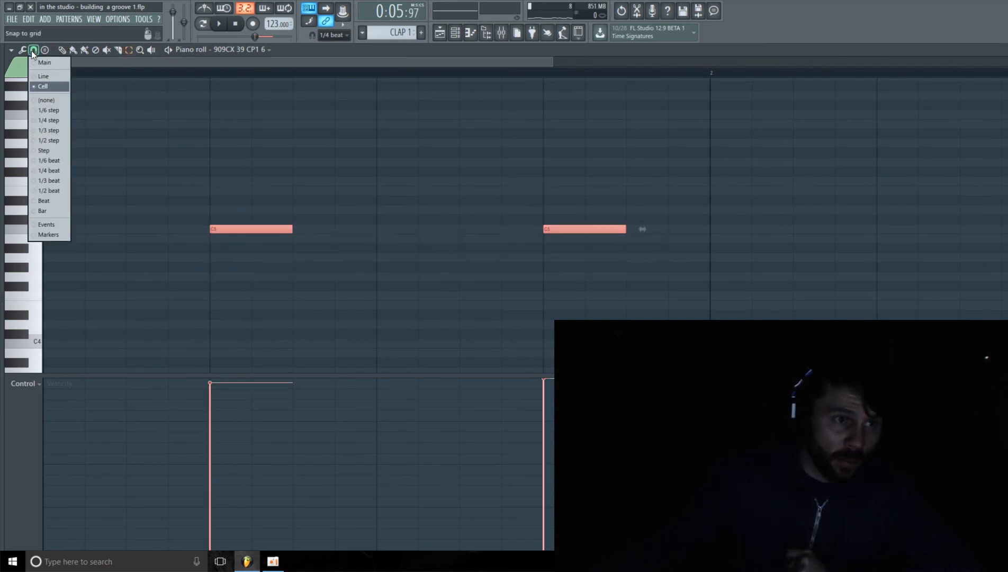
click(47, 101)
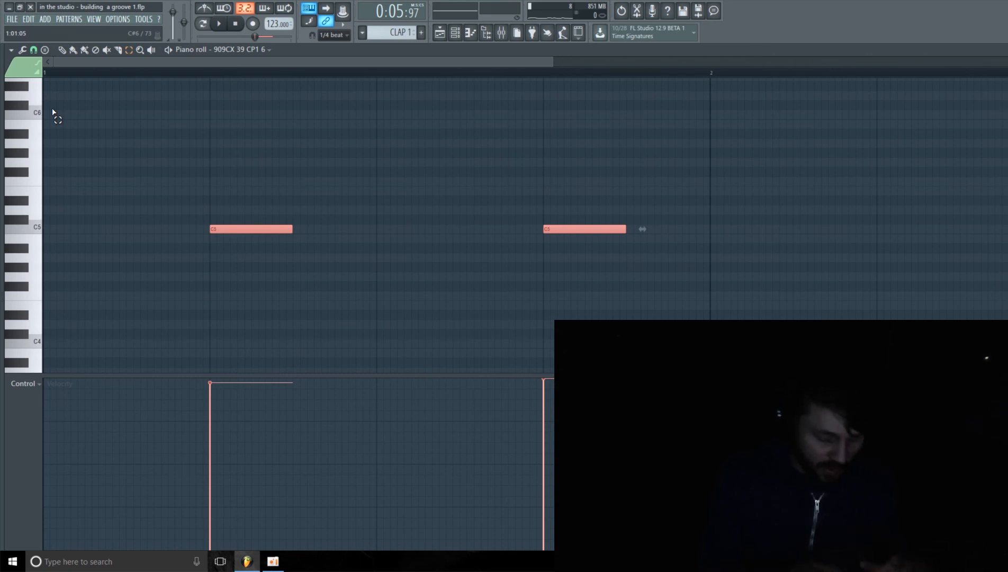
key(space)
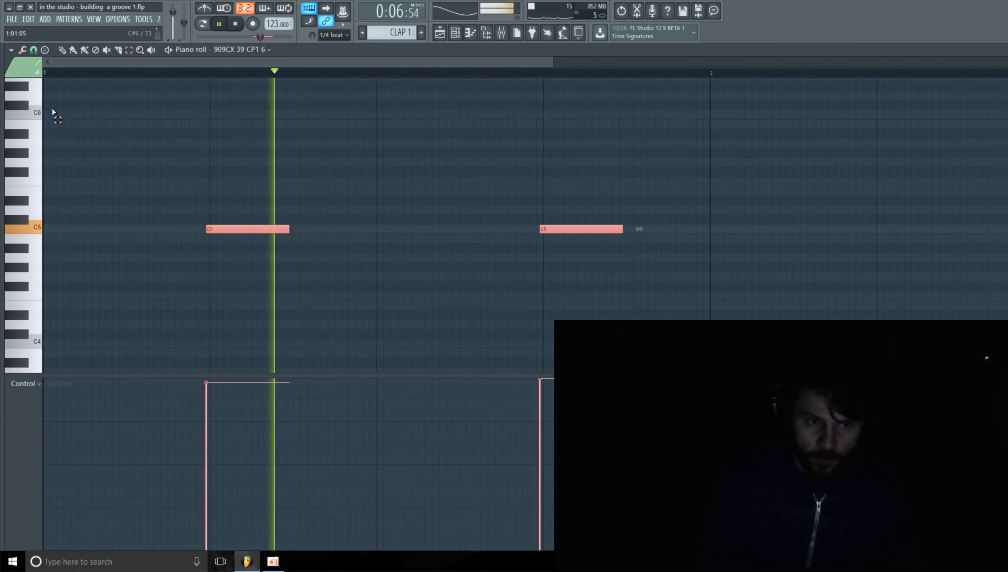
key(shift+Right)
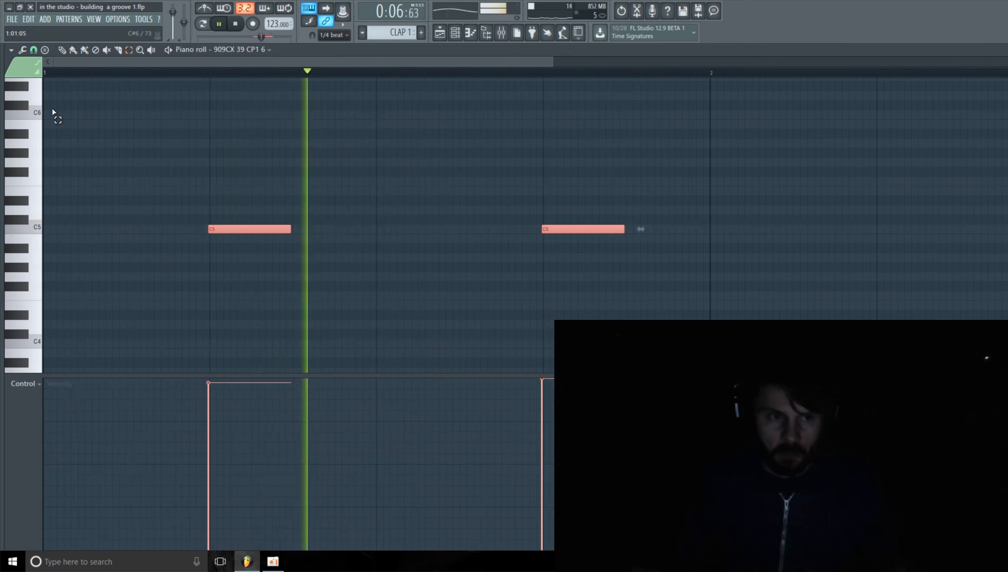
key(space)
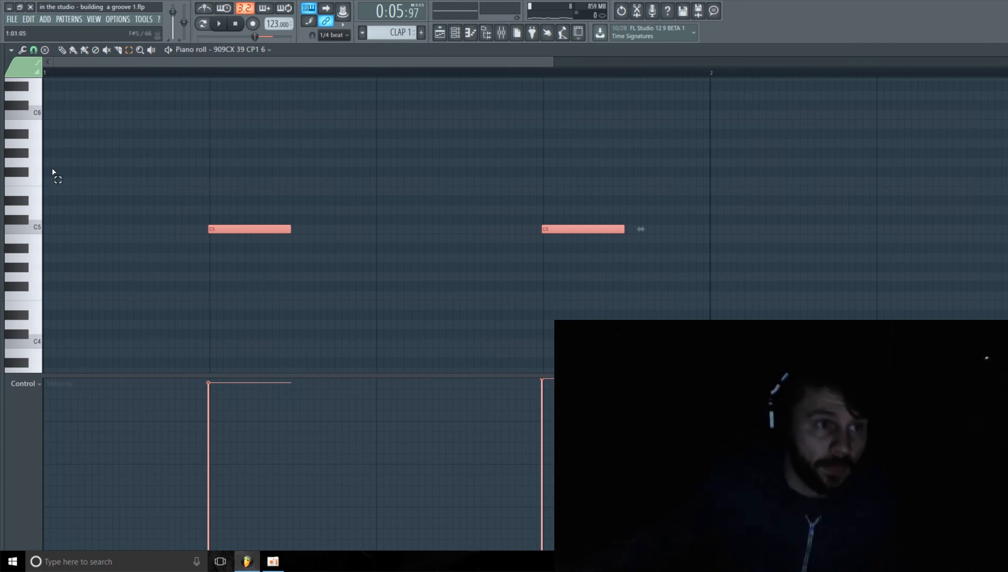
- Set the piano roll snap back to Cell and deselect the clap notes
click(11, 50)
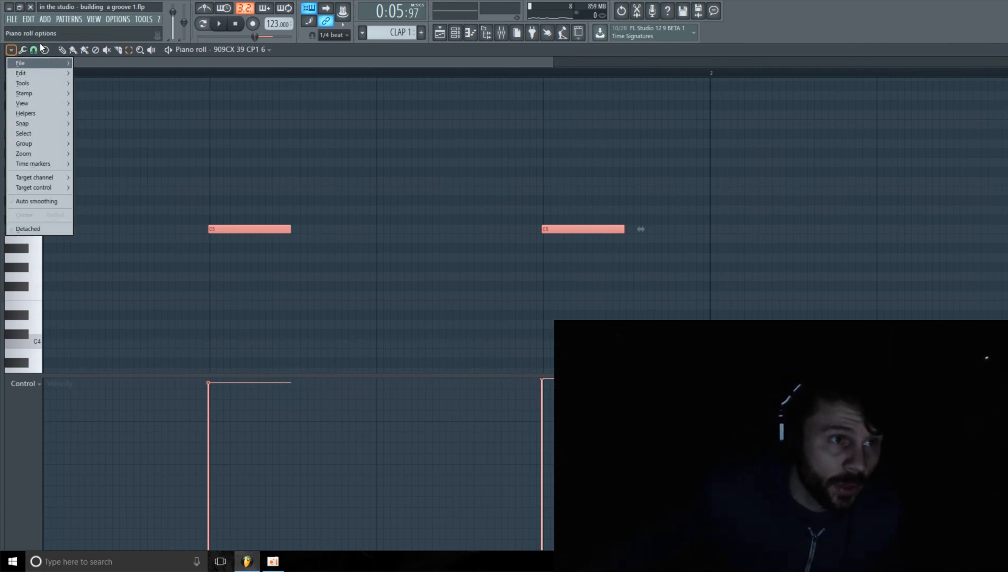
click(34, 49)
click(44, 86)
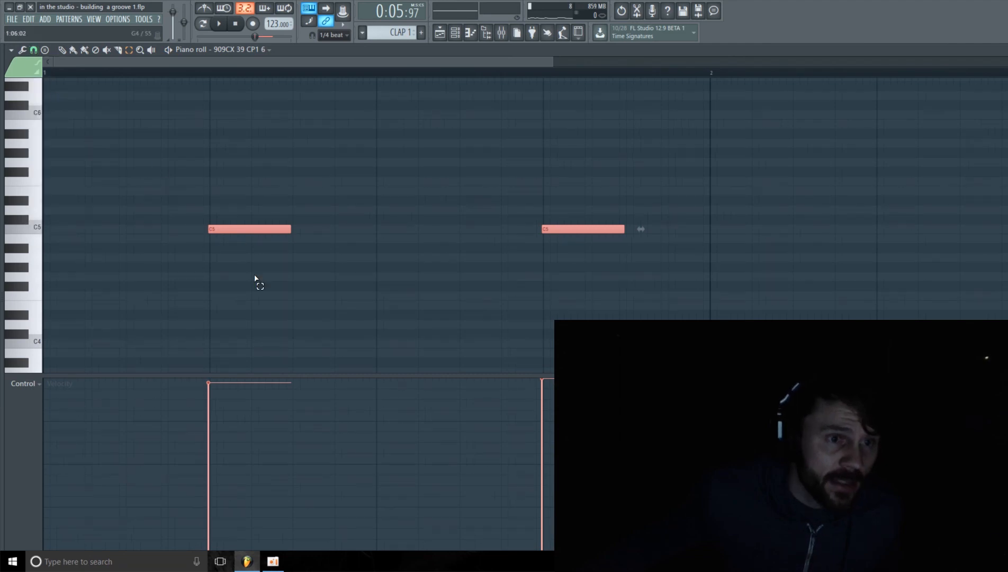
drag(551, 61, 572, 69)
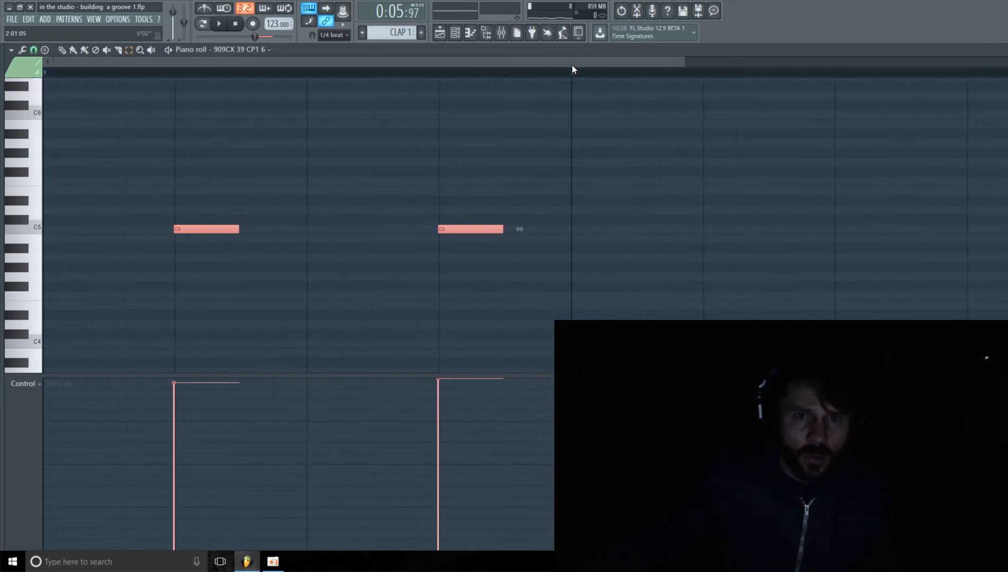
key(ctrl+d)
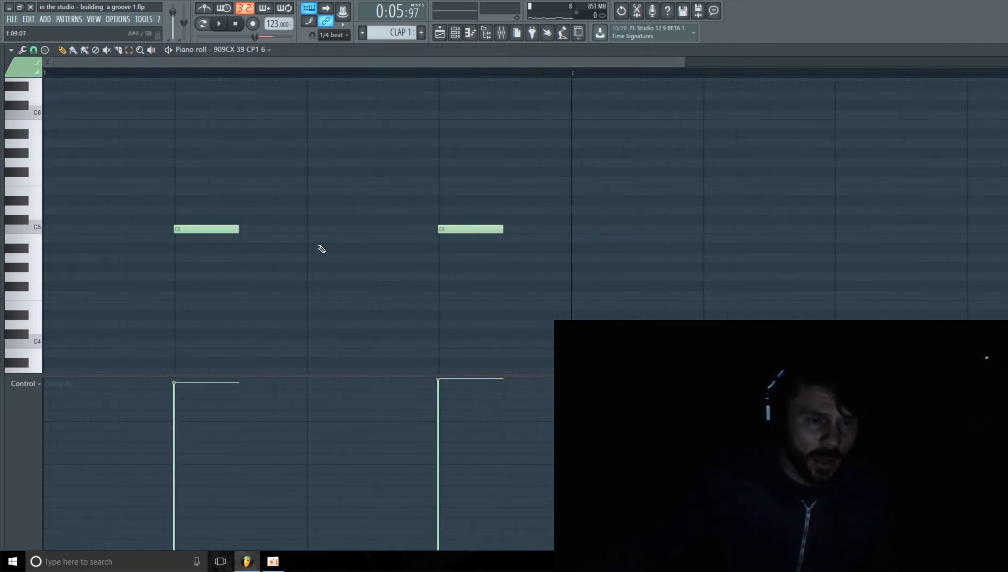
- Select both clap notes, audition them at lower pitches and settle them on B4
drag(545, 208, 141, 241)
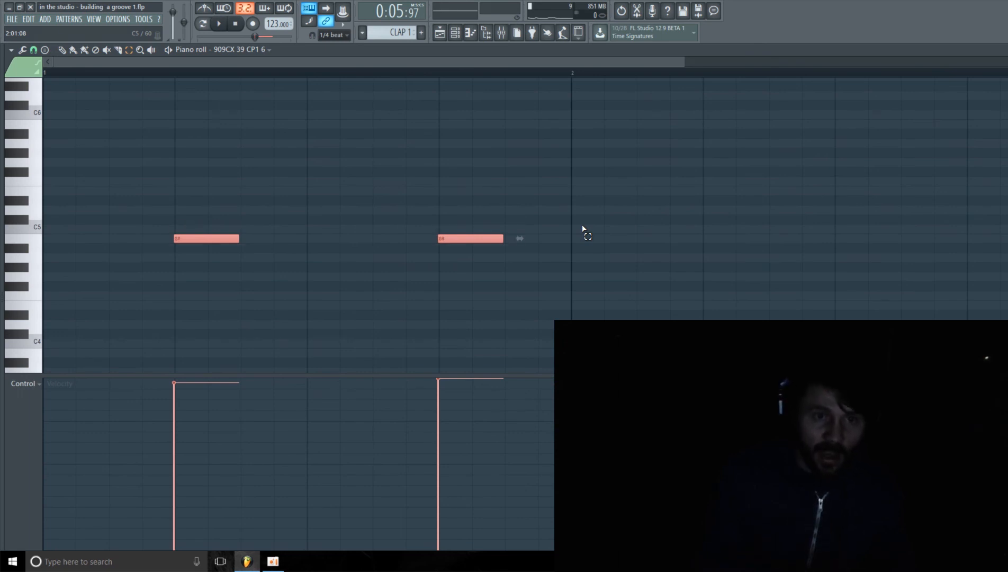
key(shift+Down)
key(shift+Down)
key(shift+Down)
key(shift+Up)
key(shift+Up)
key(shift+Up)
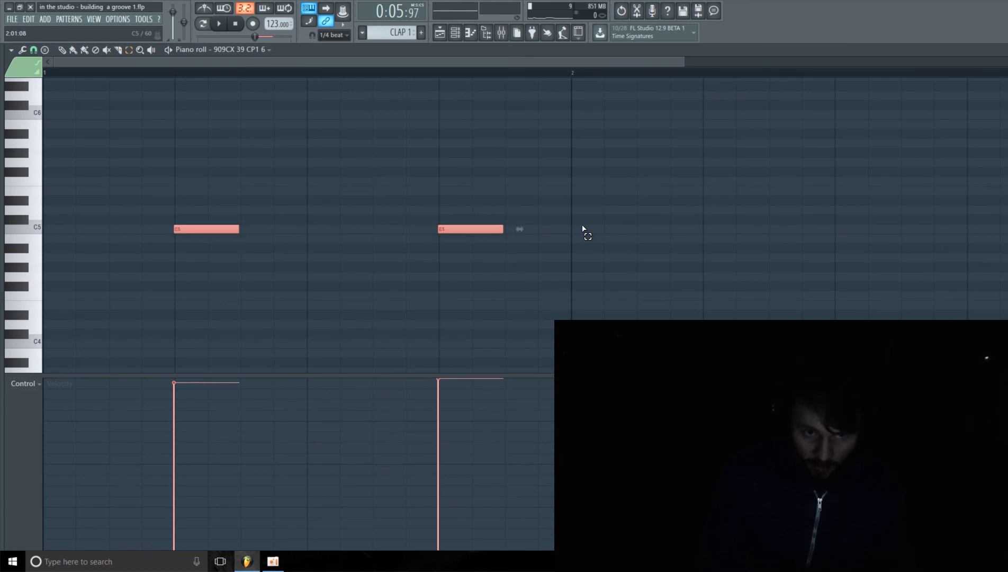
key(shift+Down)
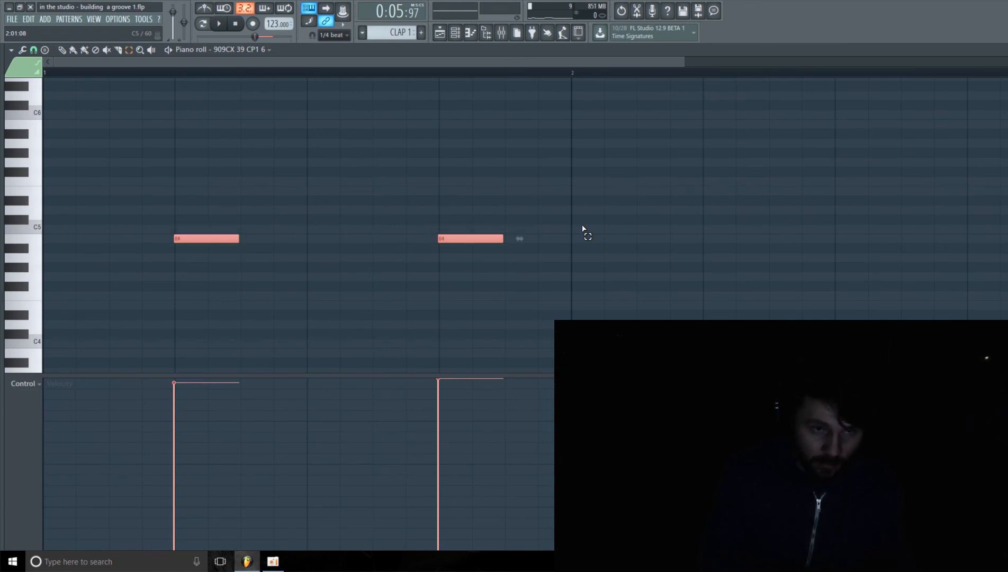
- Lower both clap notes to A#4 while comparing pitches in loop playback
scroll(584, 229, up, 1)
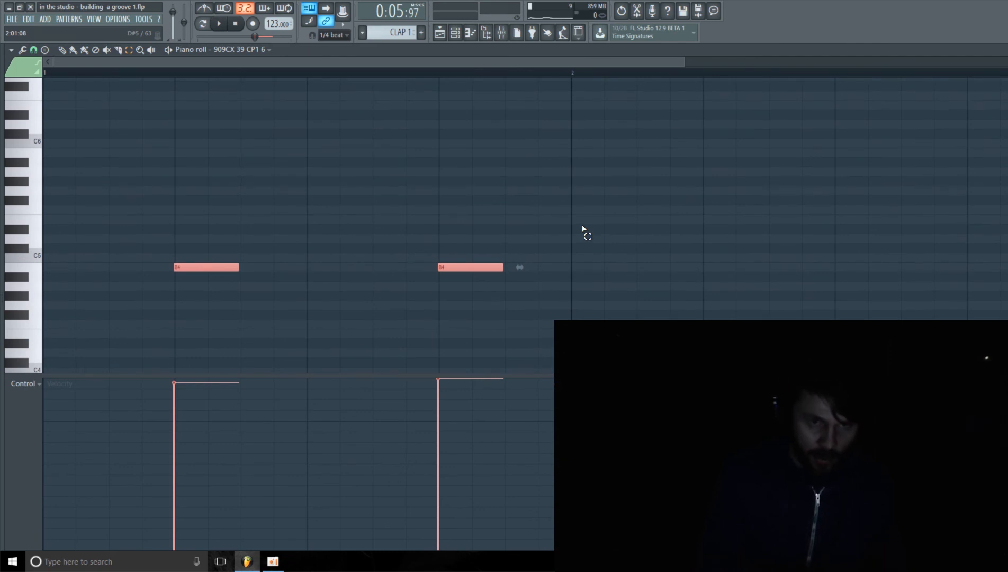
key(space)
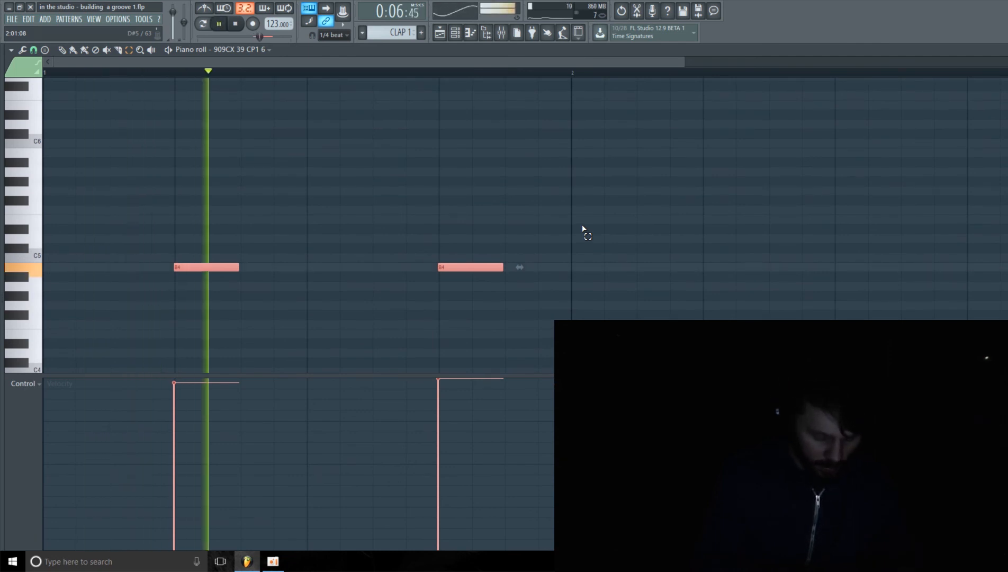
key(shift+Up)
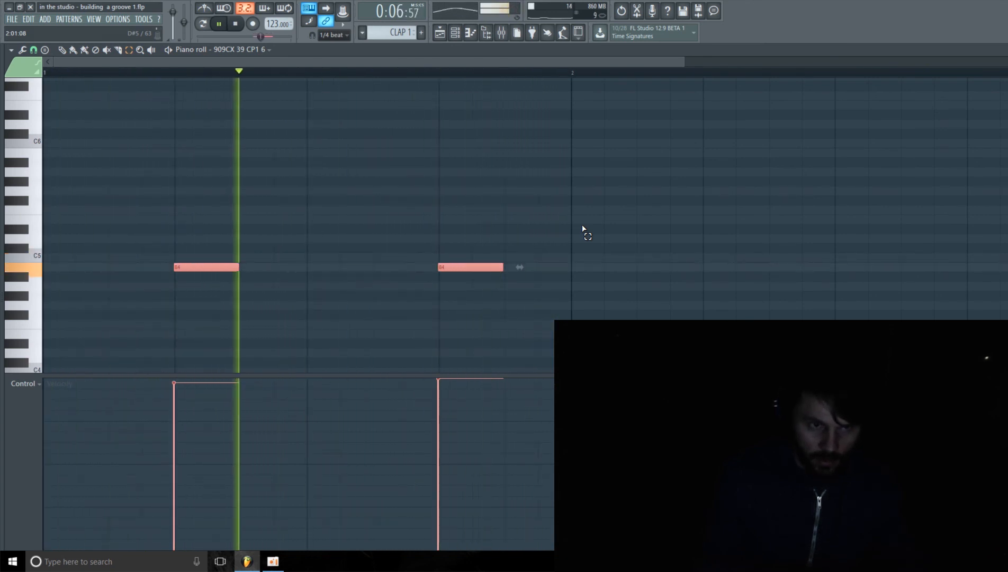
key(shift+Down)
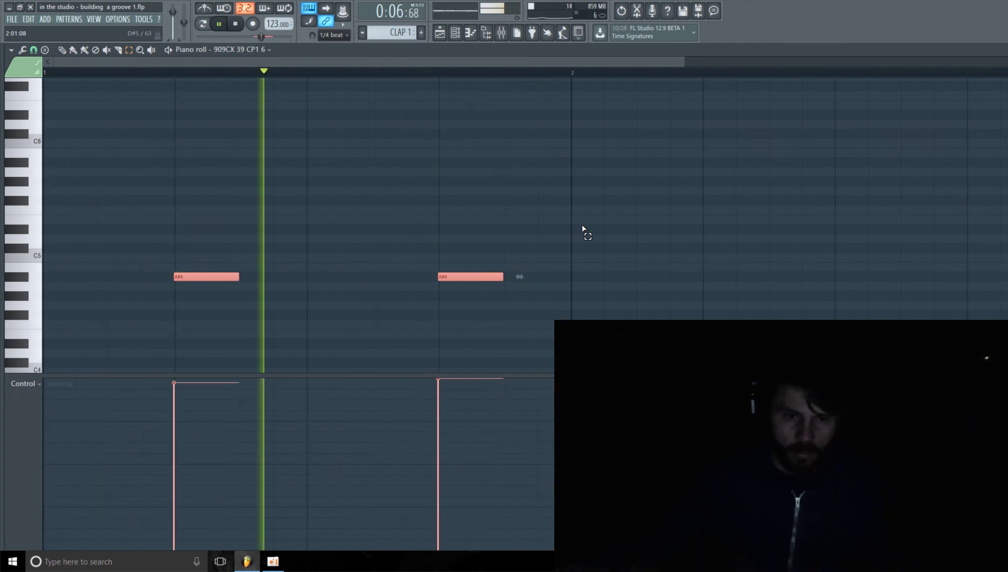
- Try the two clap notes at A4 and G#4 during playback, ending back on A#4
key(shift+Down)
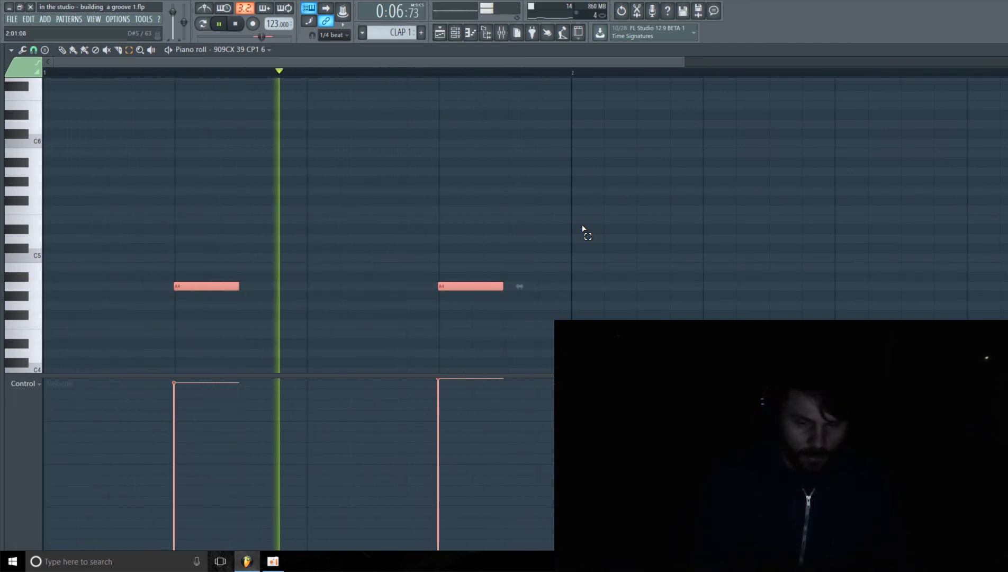
key(shift+Down)
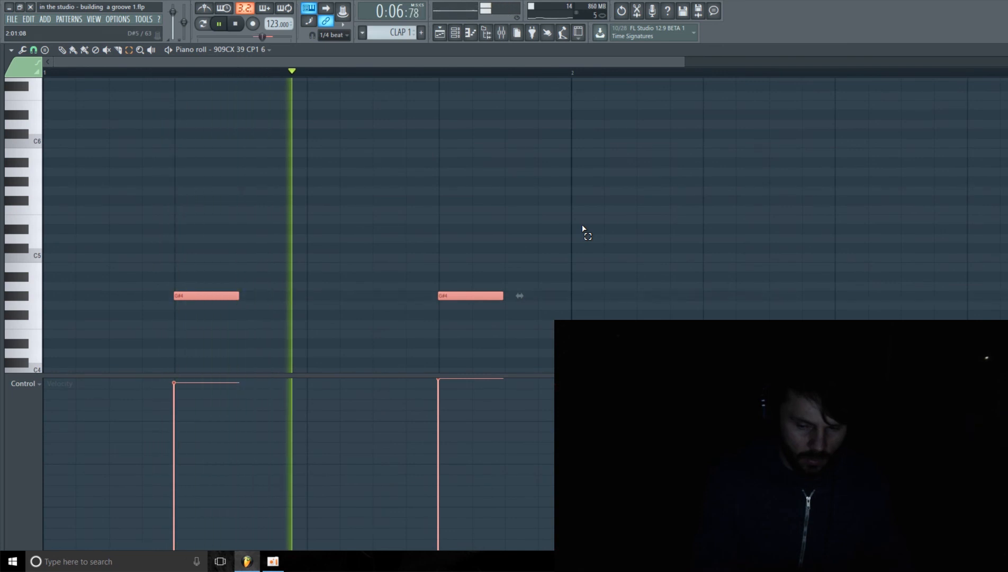
key(shift+Up)
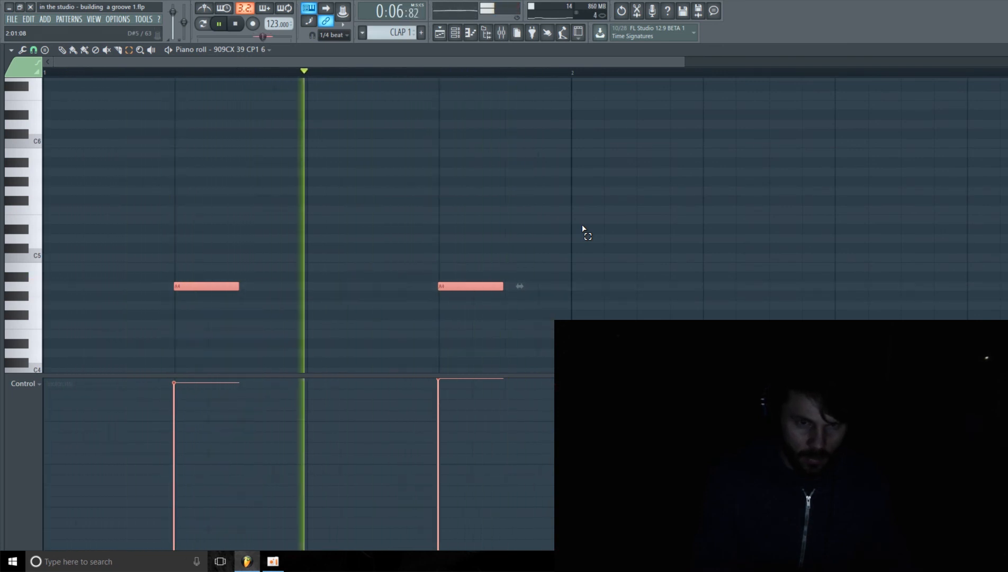
key(shift+Up)
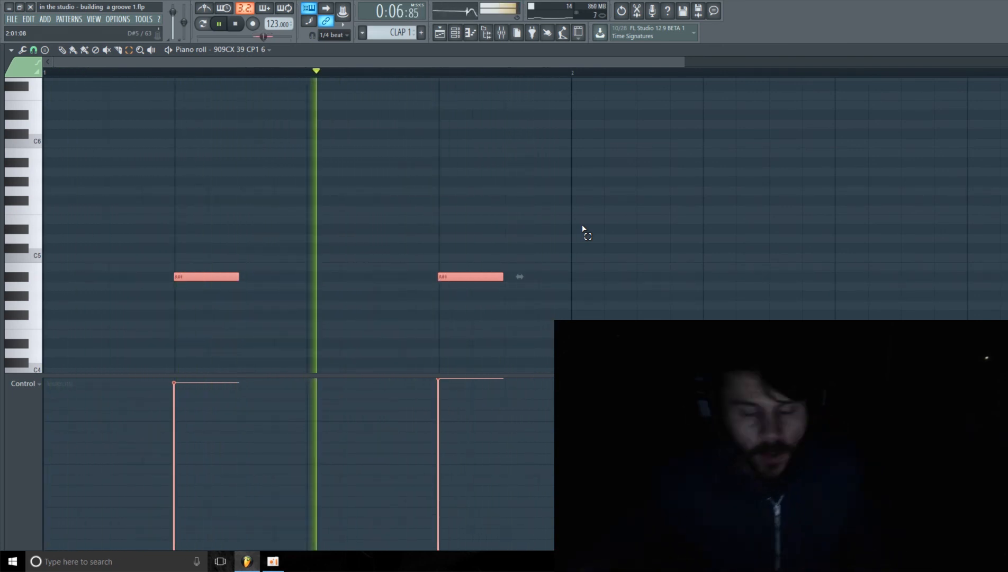
key(space)
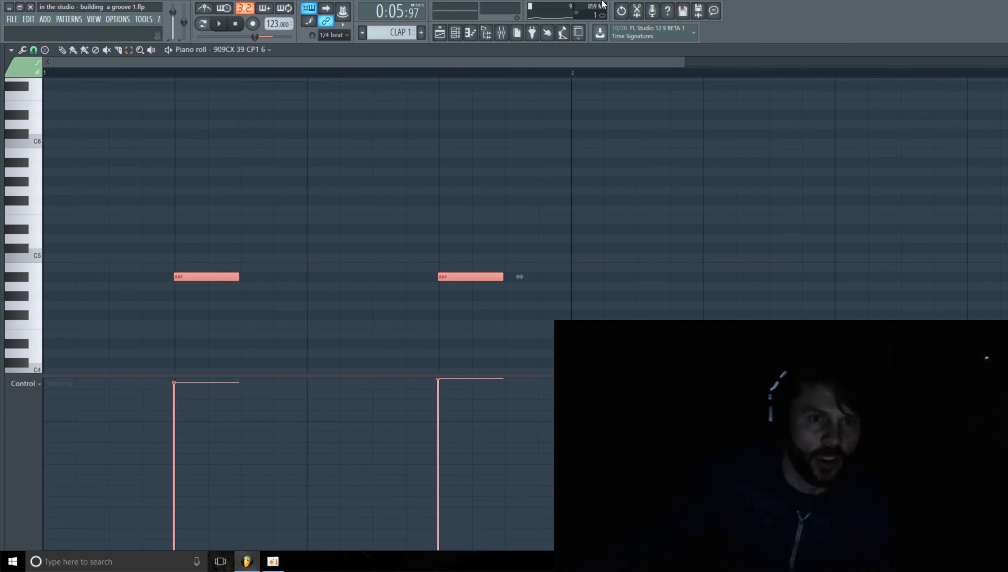
- Rename the 909CX 39 CP1 6 channel to CLAP 1 and colour it red
click(440, 33)
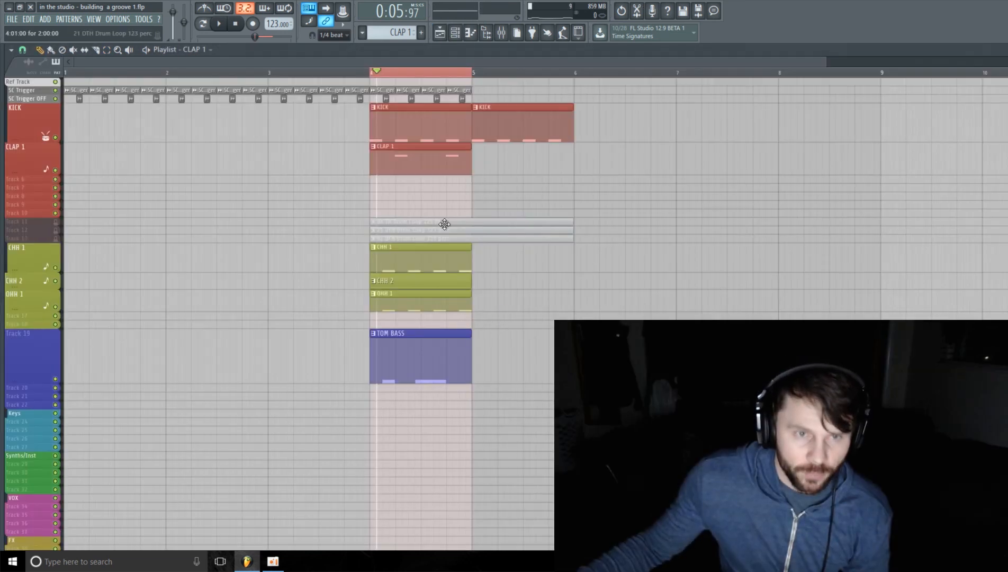
click(457, 33)
right_click(549, 304)
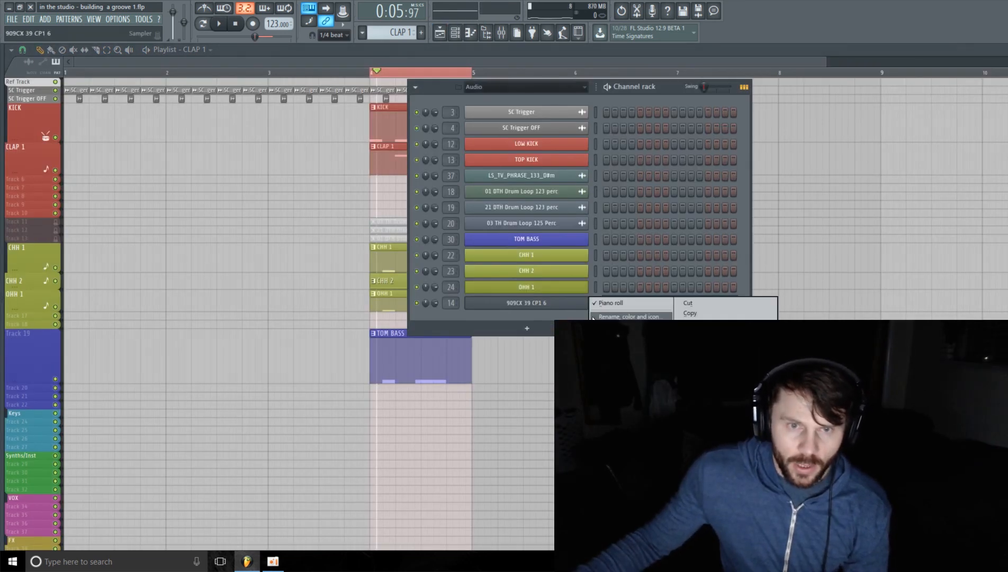
click(610, 320)
text(CLA)
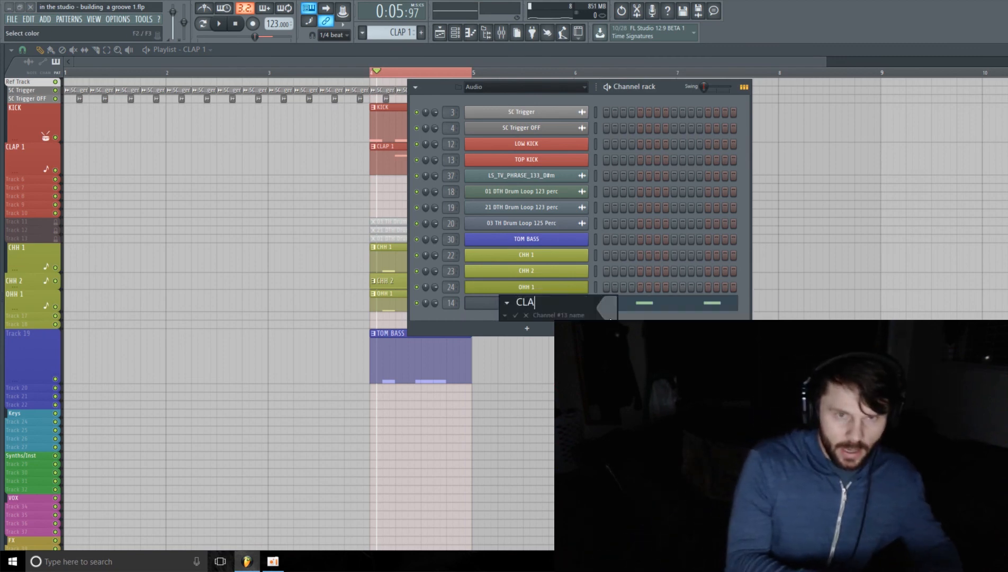
text(P 1)
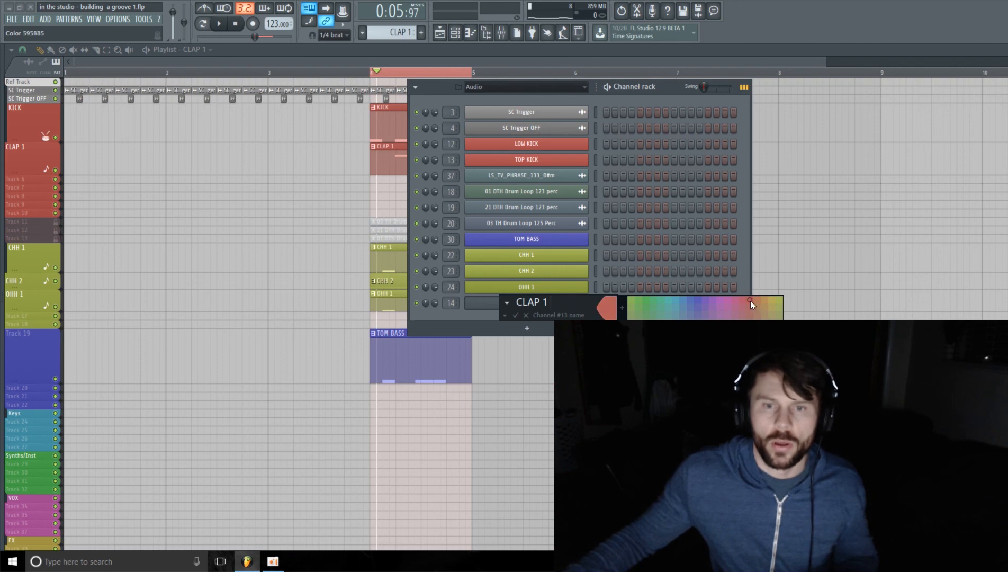
click(750, 301)
- Play the looped bar of the arrangement to hear the clap with the other parts
key(space)
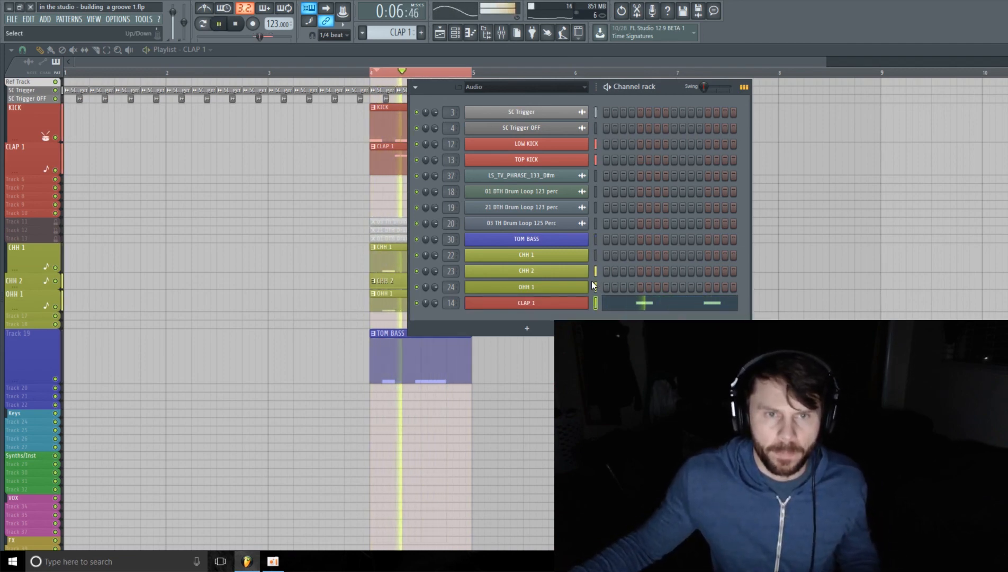
drag(787, 65, 631, 80)
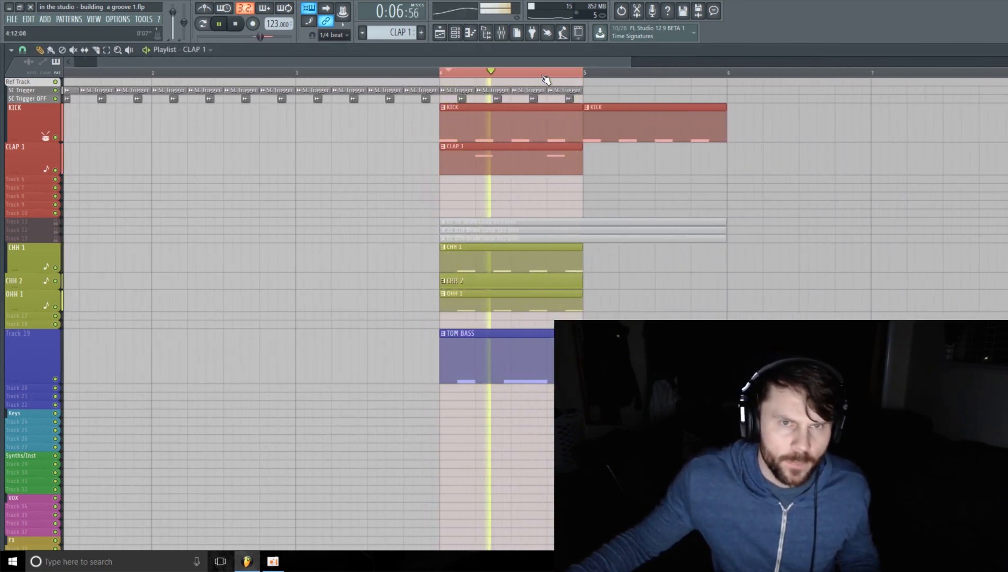
drag(548, 64, 654, 66)
key(space)
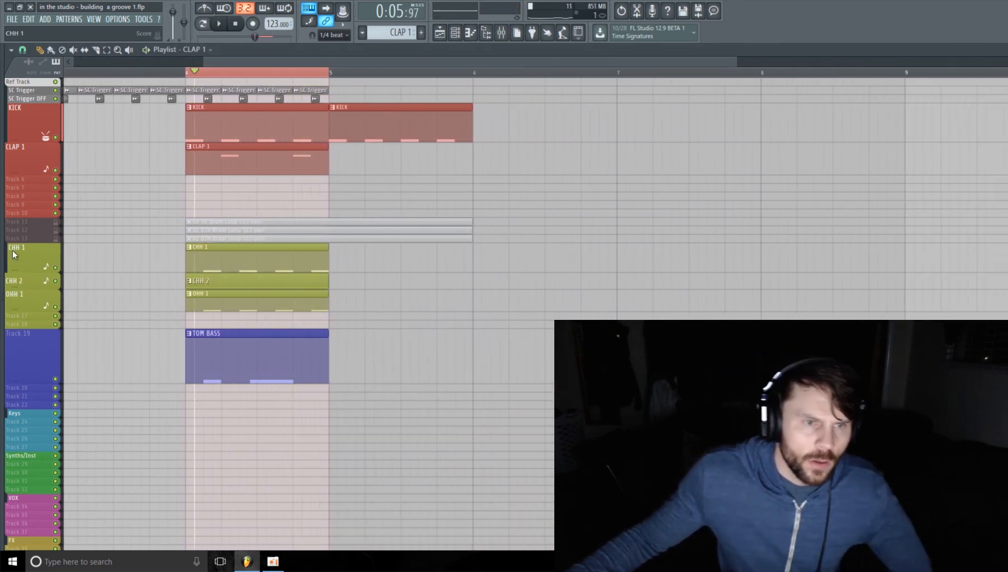
- Place a second CLAP 1, CHH 1, CHH 2, OHH 1 and TOM BASS pattern clip at bar 5 on their tracks
scroll(309, 170, down, 1)
drag(732, 63, 678, 75)
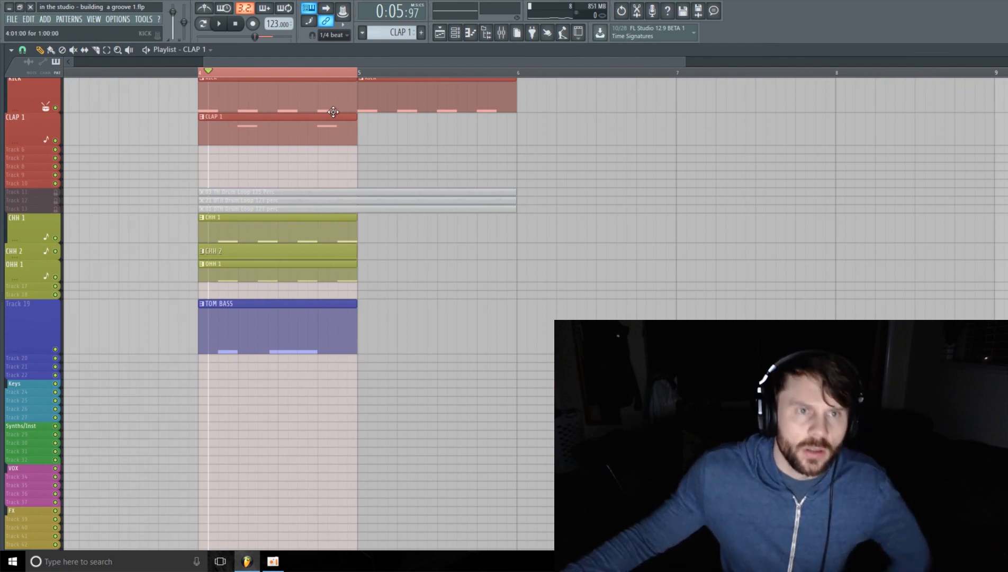
scroll(366, 206, up, 2)
click(372, 170)
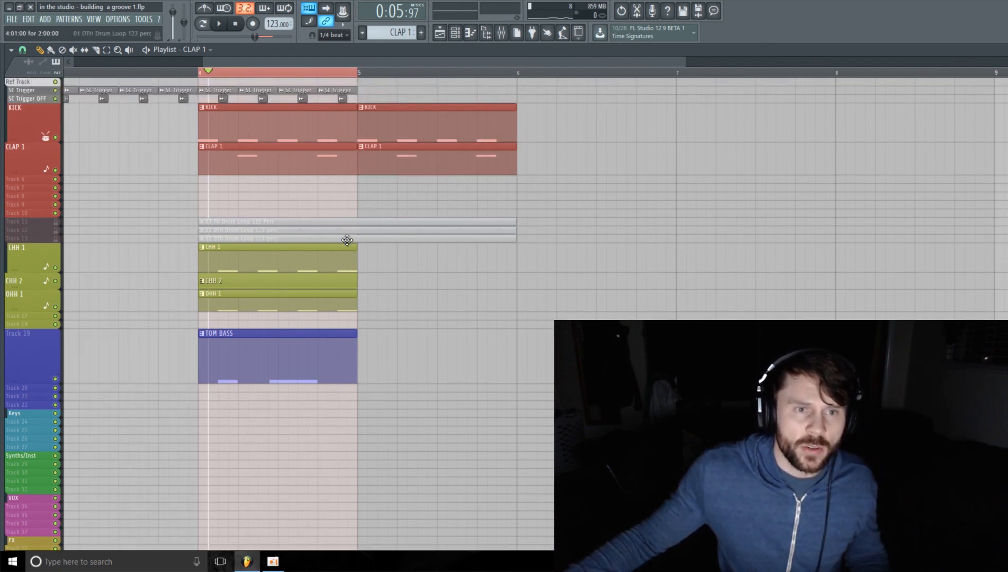
click(363, 271)
click(363, 285)
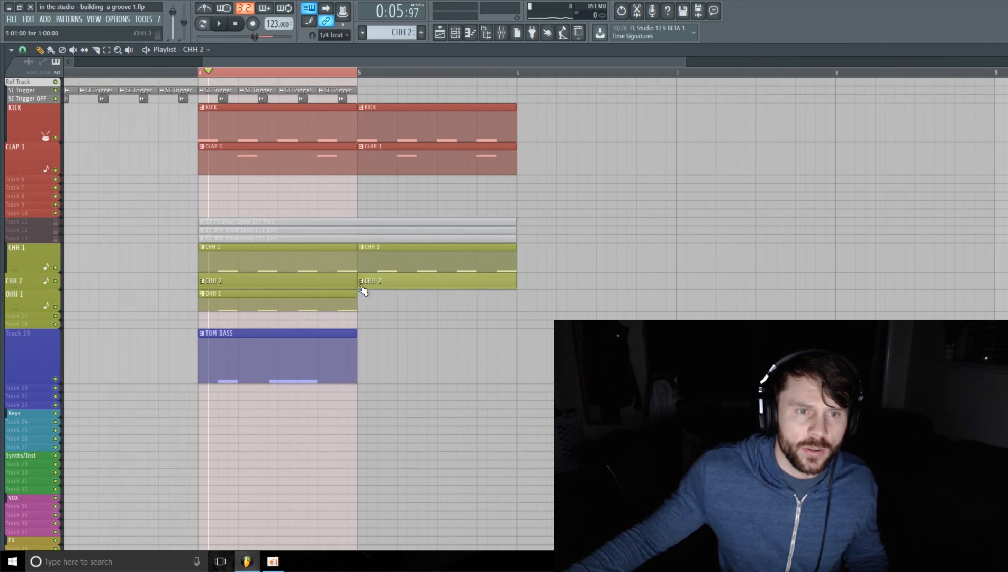
click(366, 302)
click(361, 347)
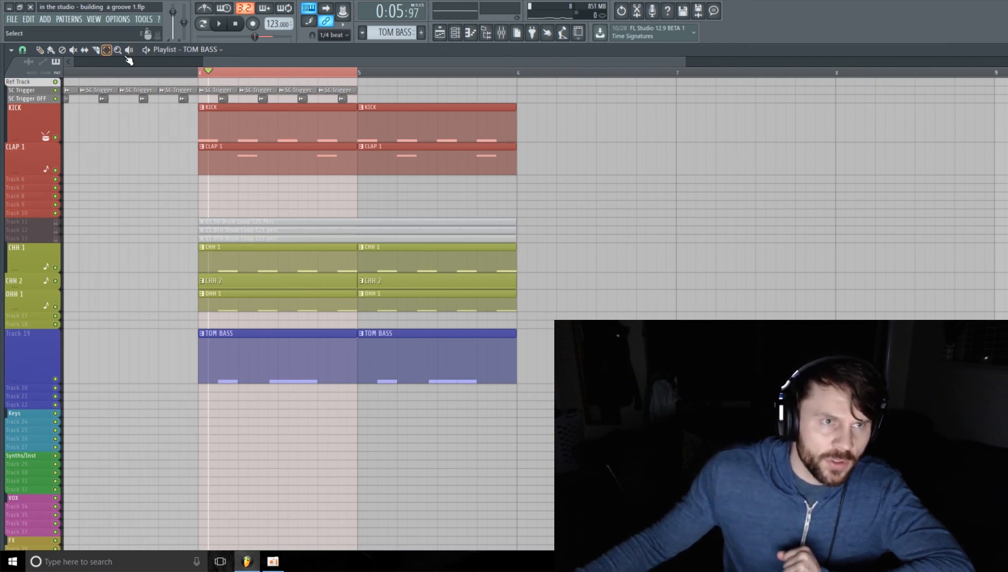
- Extend the playlist's loop selection to cover bars 4 and 5, and play it back
drag(199, 78, 521, 140)
click(589, 184)
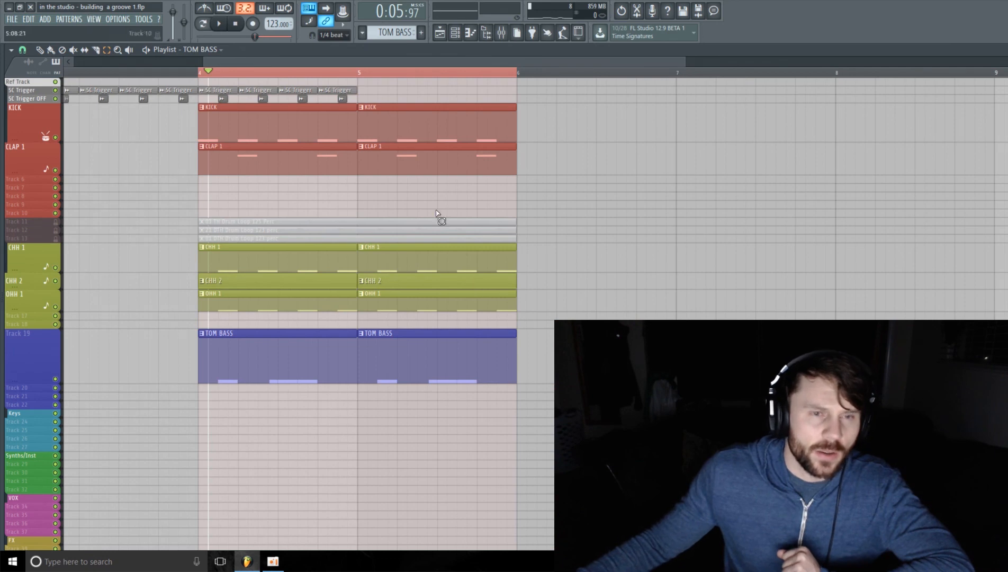
key(space)
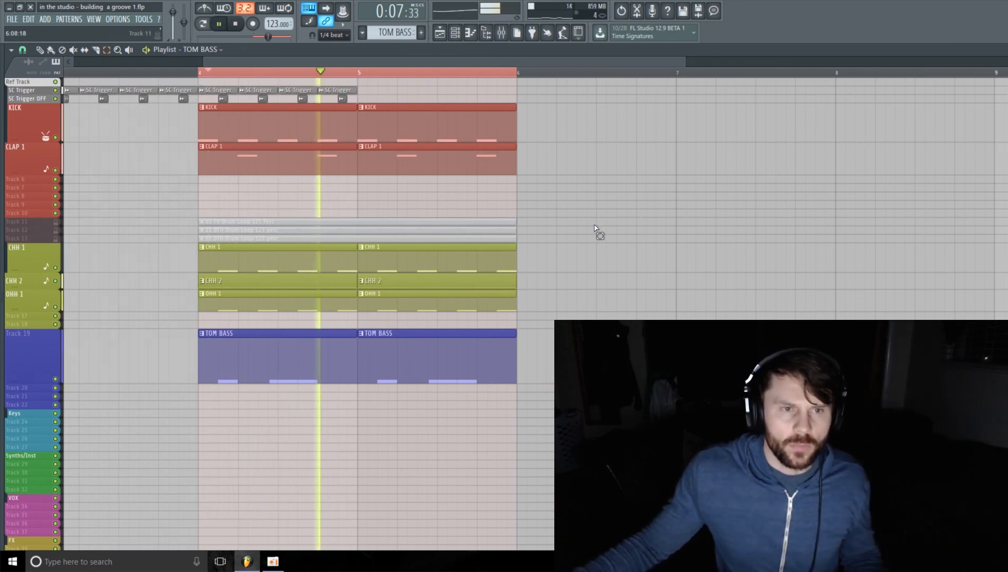
key(space)
- Place the LS_TV_PHRASE_133_D#m sample on Track 20 starting at bar 4, and make that track taller
key(F6)
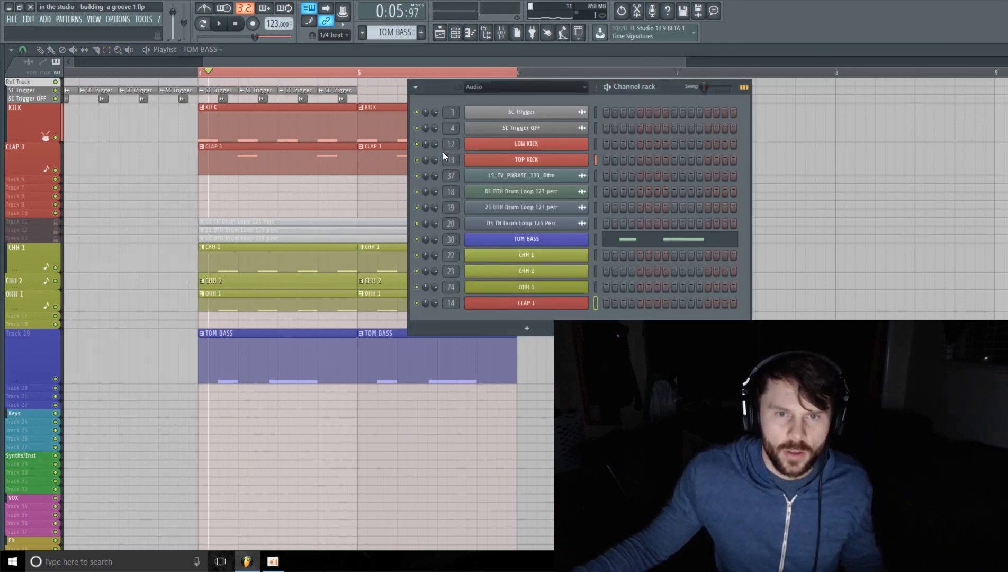
click(541, 175)
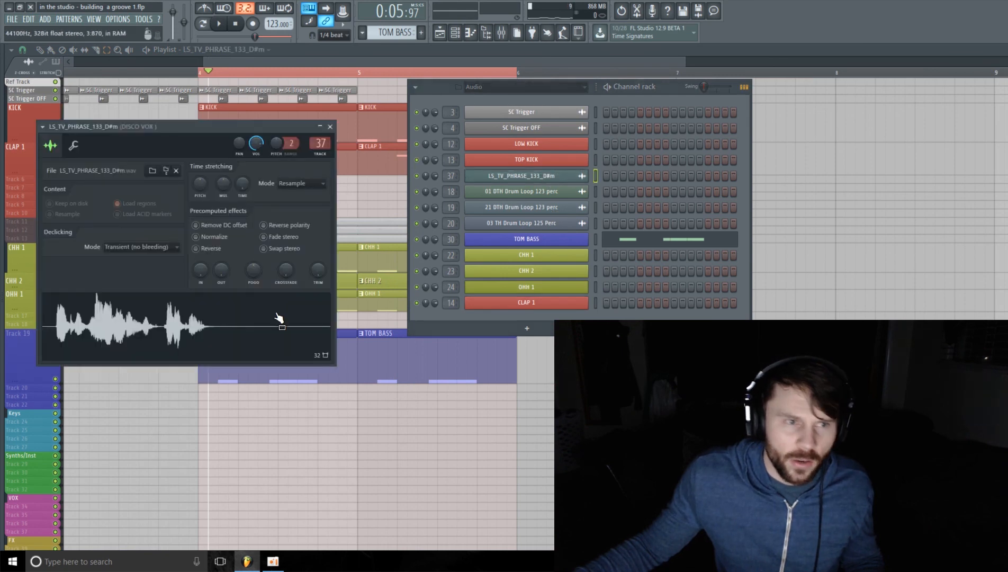
drag(194, 321, 338, 415)
scroll(97, 376, down, 3)
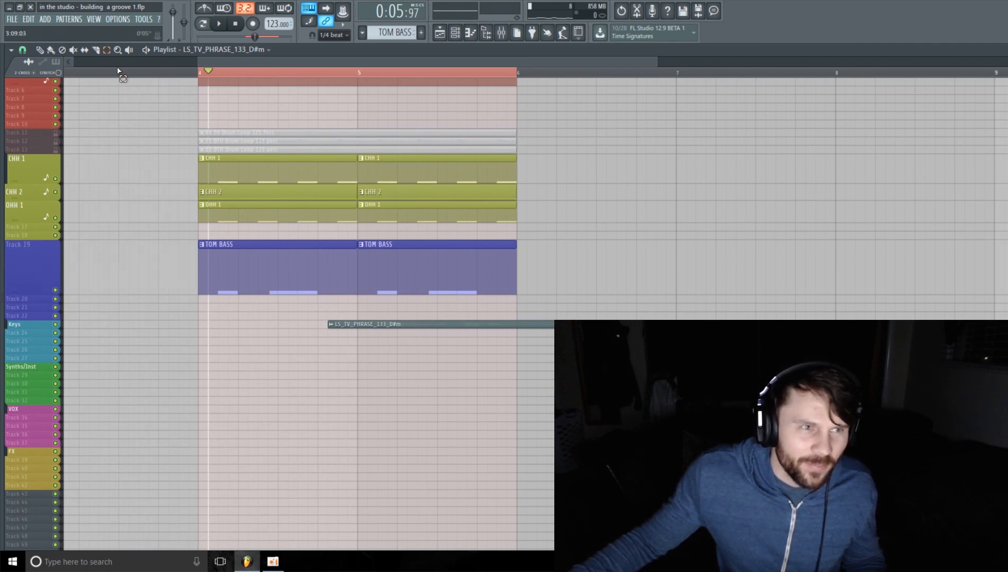
drag(384, 322, 255, 297)
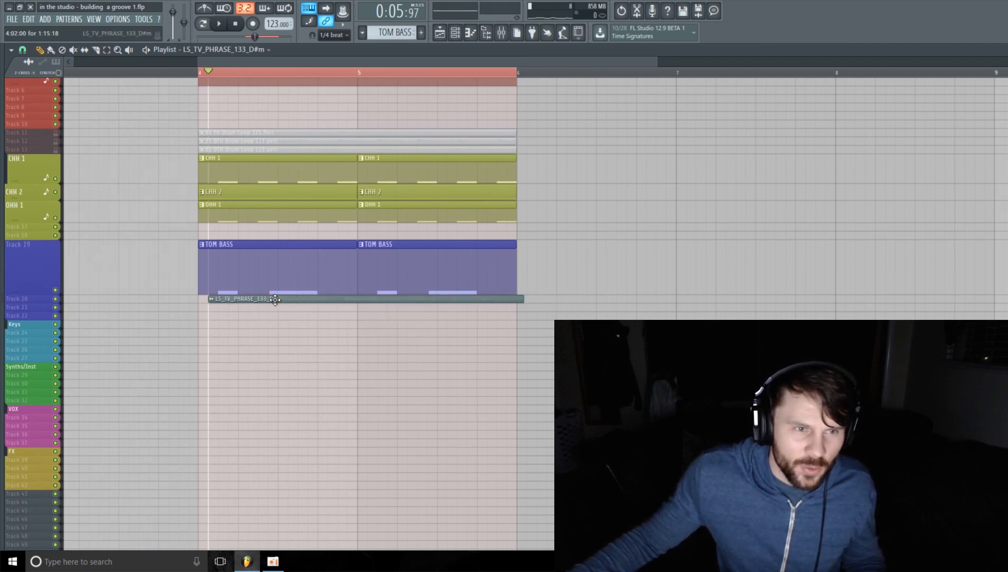
drag(31, 303, 41, 379)
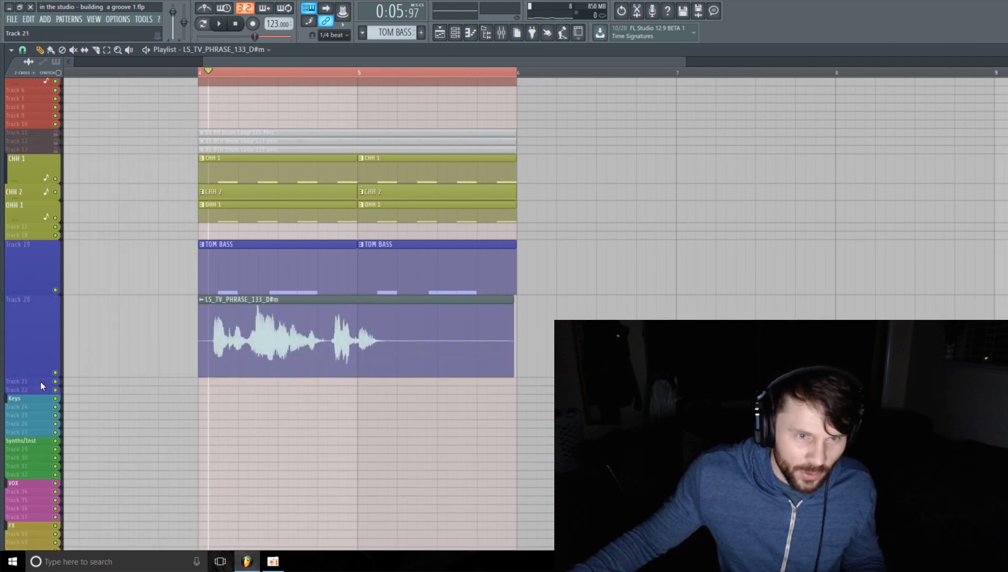
- Trim the start of the LS_TV_PHRASE_133_D#m clip to 4:14:00, listening to the loop before and after
key(space)
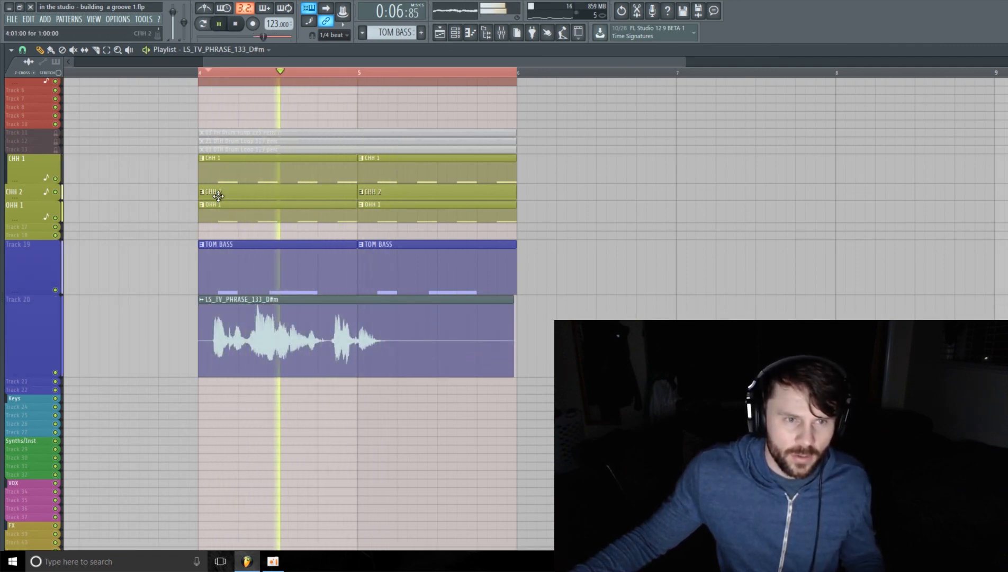
key(space)
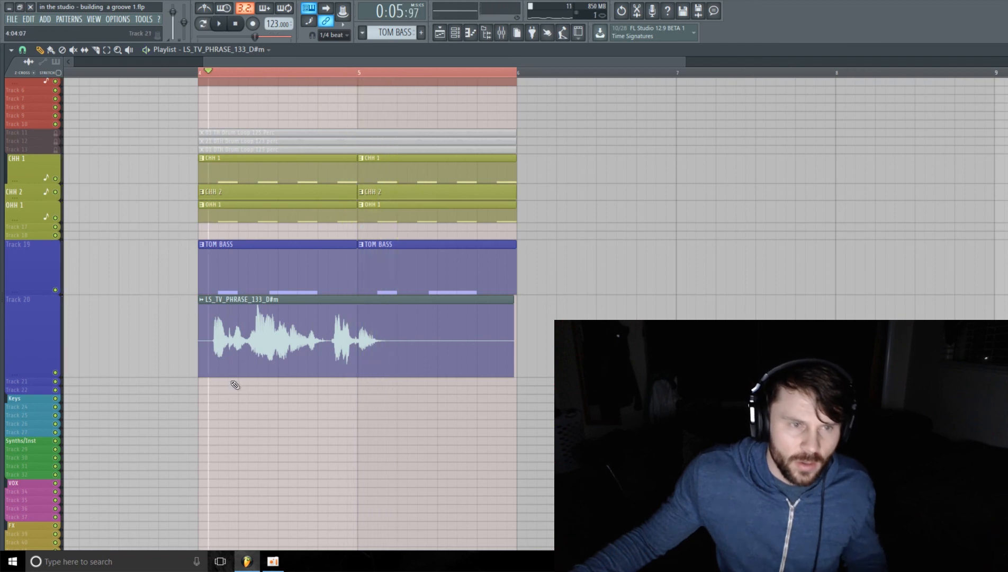
drag(200, 367, 327, 378)
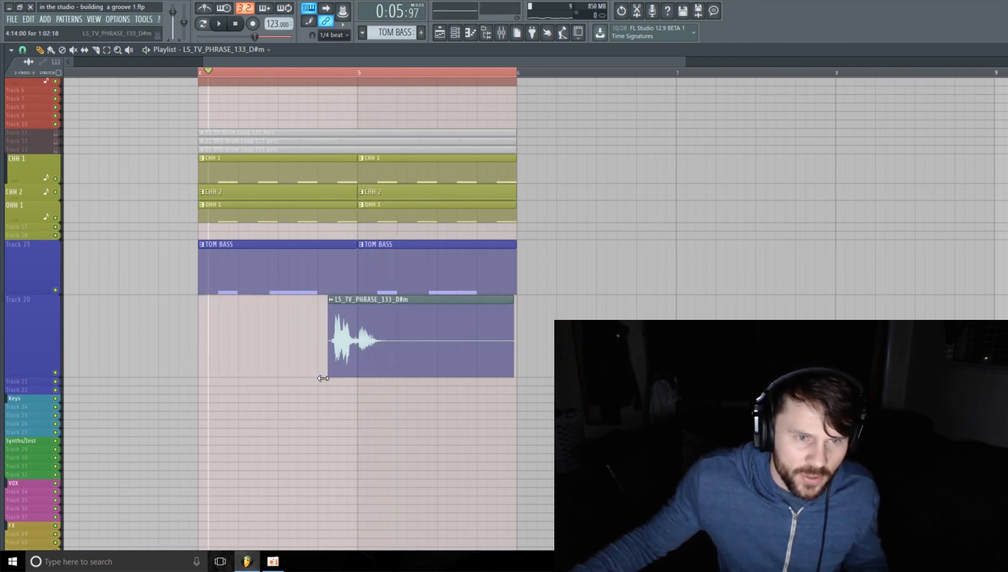
key(space)
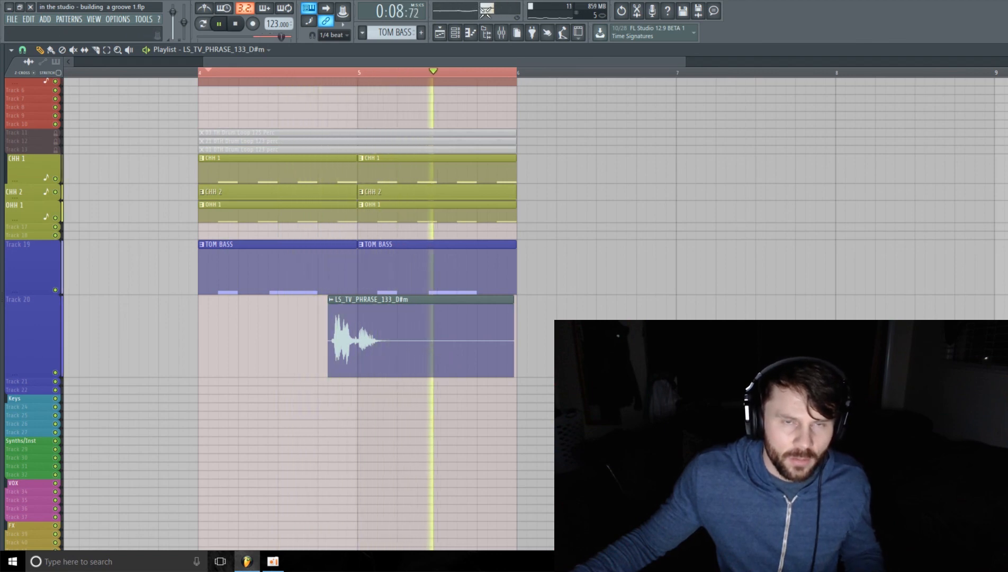
key(space)
- Set playlist snapping to (none), shift the vocal phrase clip to start at 4:14:07 and play the loop
drag(685, 61, 423, 62)
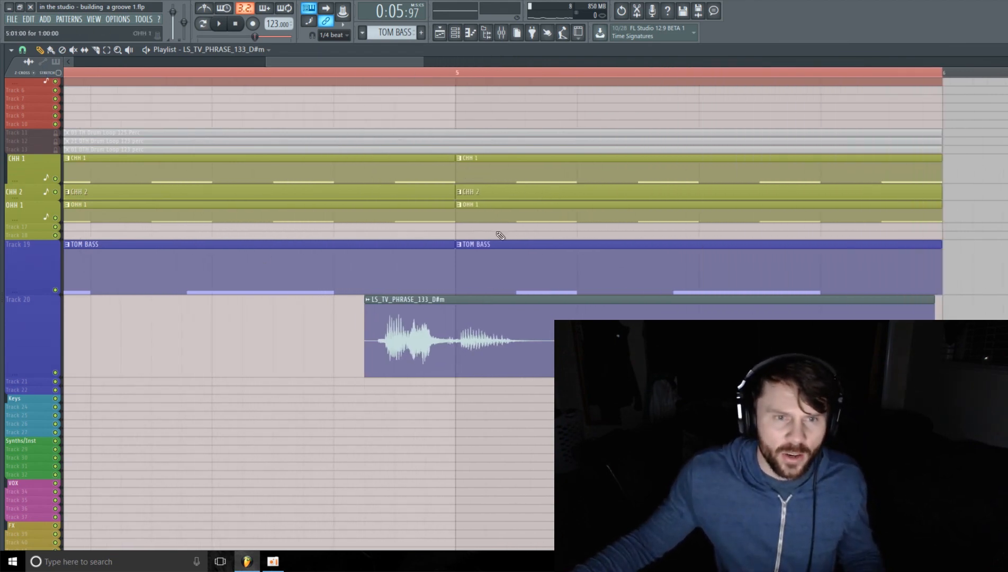
click(20, 49)
click(24, 96)
drag(372, 368, 380, 370)
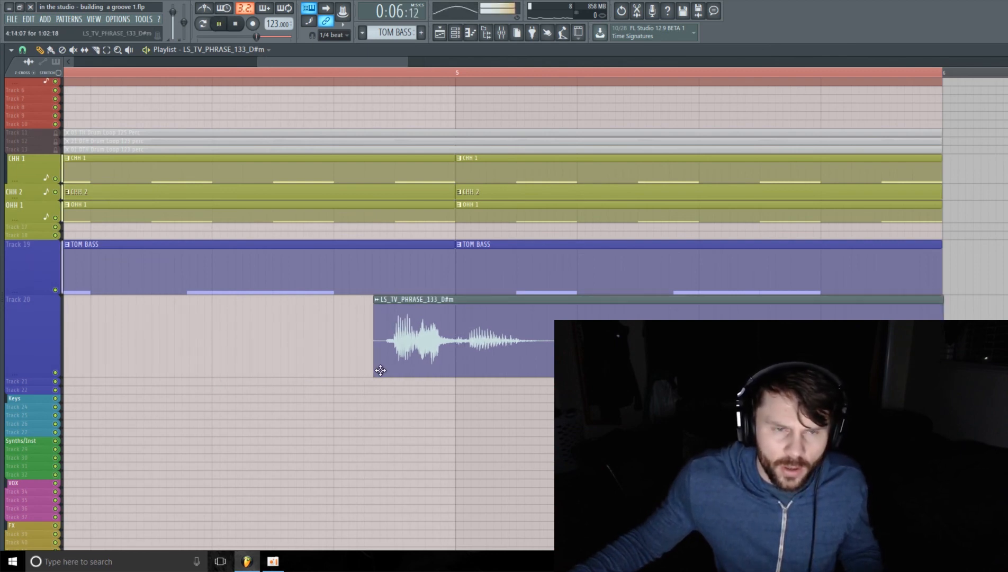
key(space)
- Nudge the vocal phrase clip slightly earlier and set the playlist snapping to Cell
drag(402, 373, 399, 372)
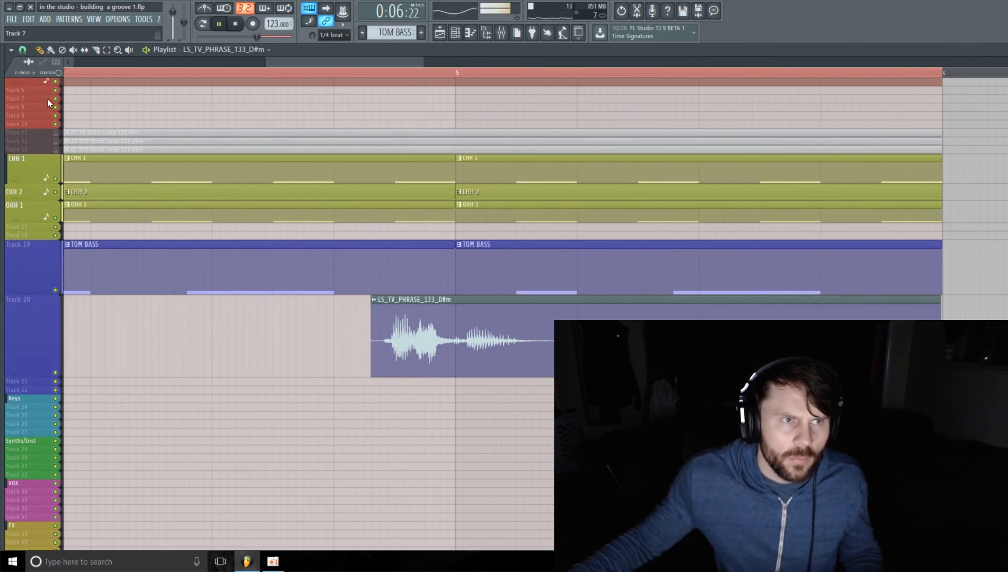
click(22, 50)
click(33, 91)
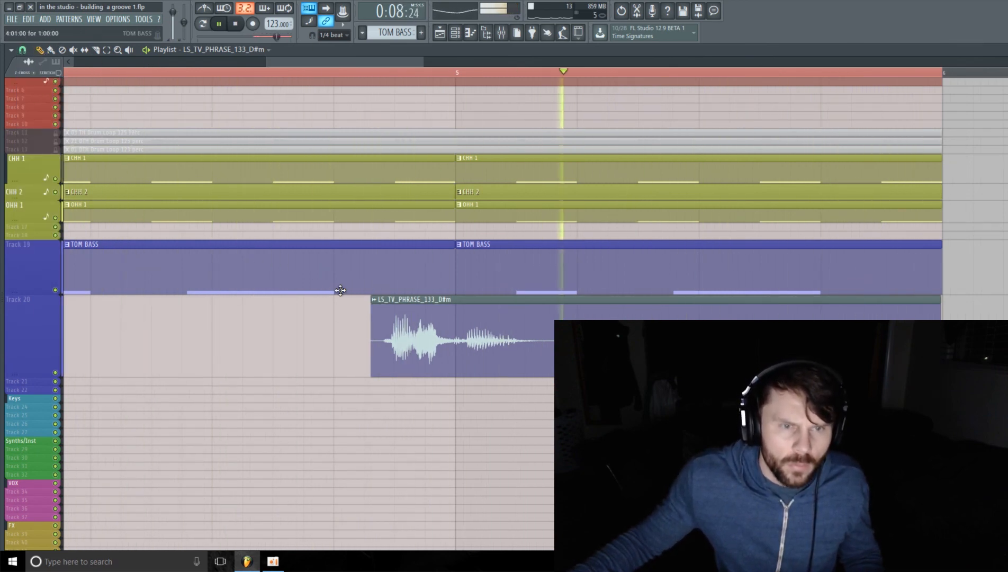
- Set playlist snapping to (none) again and fine-tune the vocal phrase clip to start just before 4:14:07 during playback
click(23, 49)
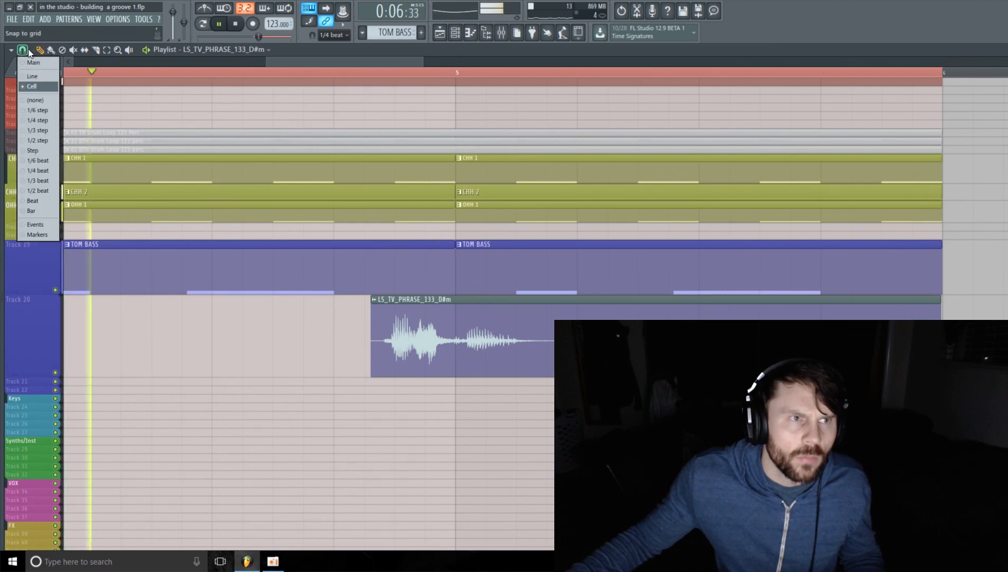
click(31, 99)
drag(392, 343, 395, 343)
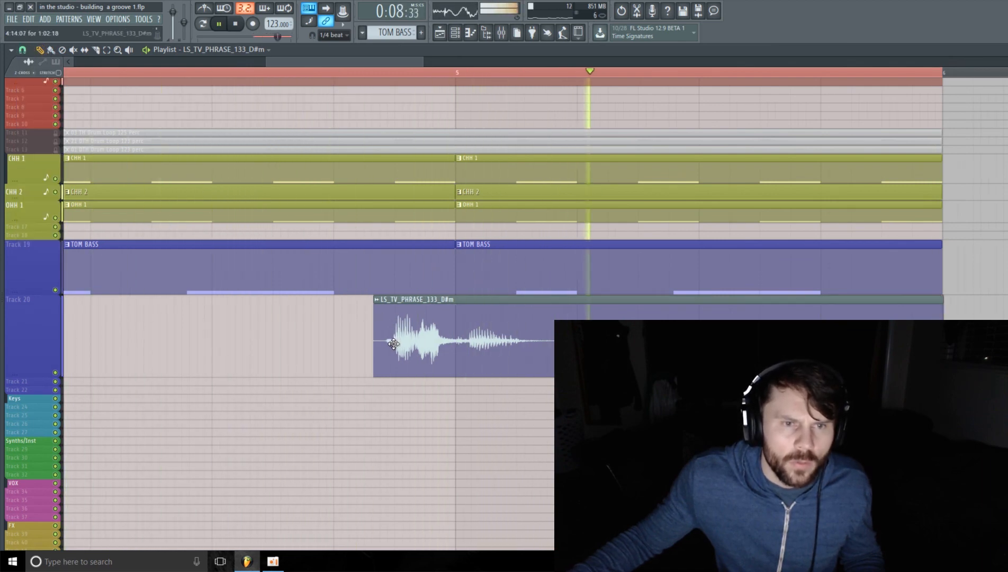
click(23, 50)
click(423, 317)
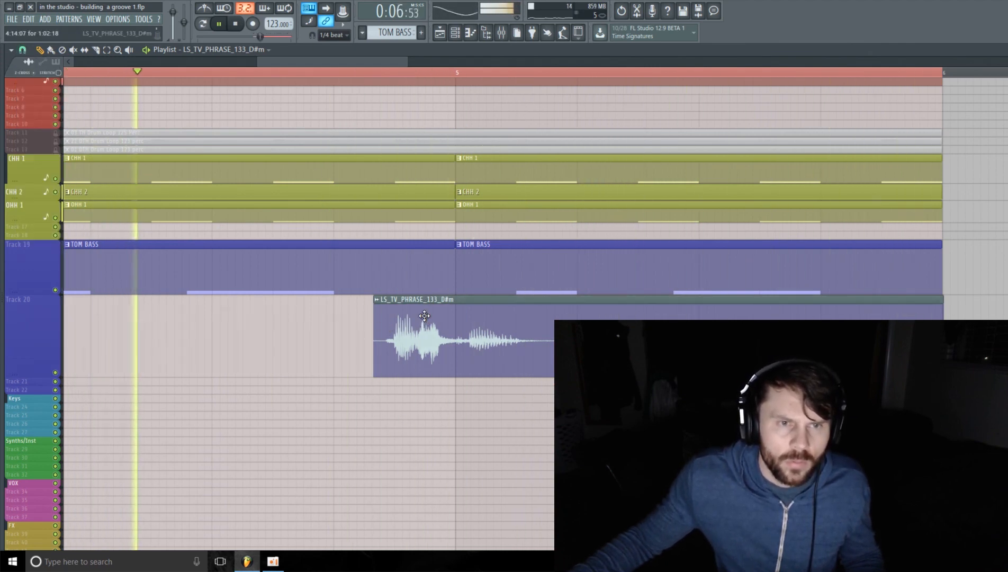
drag(423, 318, 422, 317)
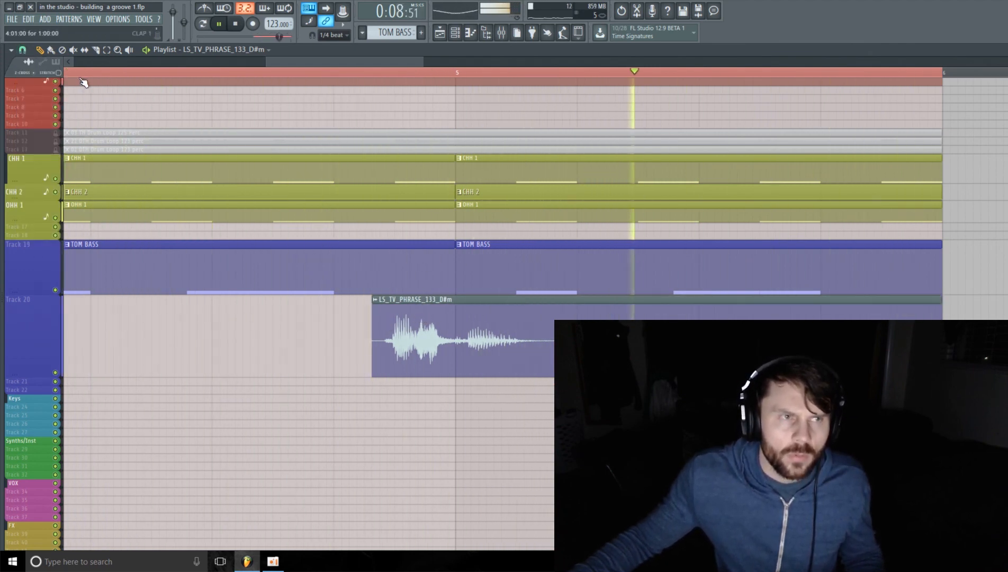
- Keep playlist snapping at (none), shift the vocal phrase clip to start at 4:14:08, and audition the loop before stopping playback
click(23, 50)
click(38, 106)
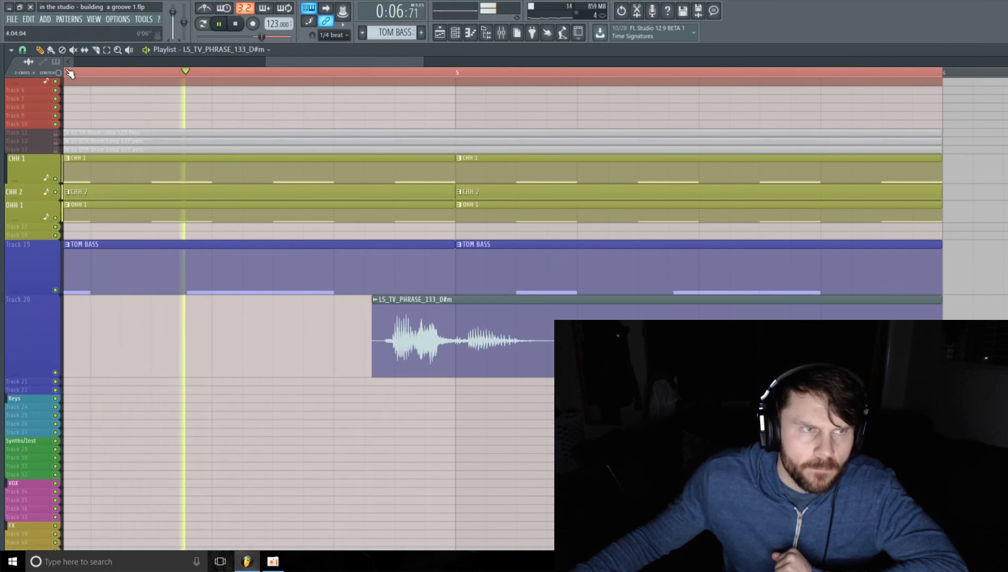
click(23, 50)
click(38, 105)
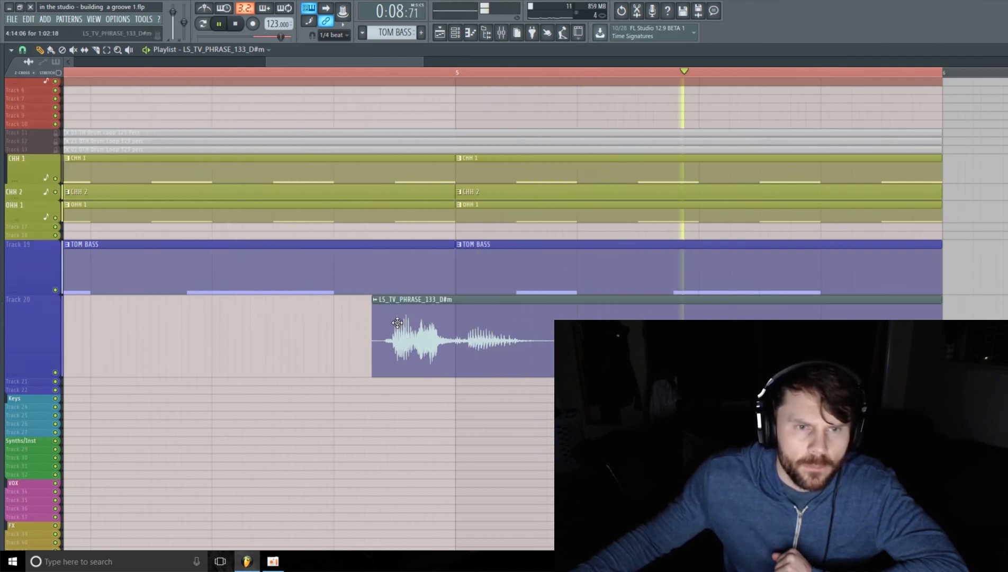
drag(398, 325, 400, 325)
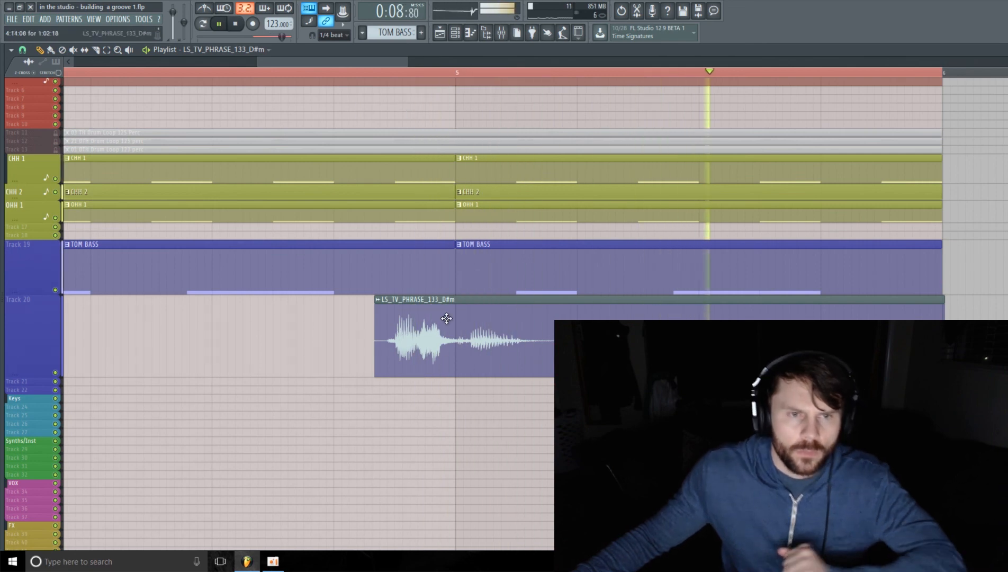
click(23, 49)
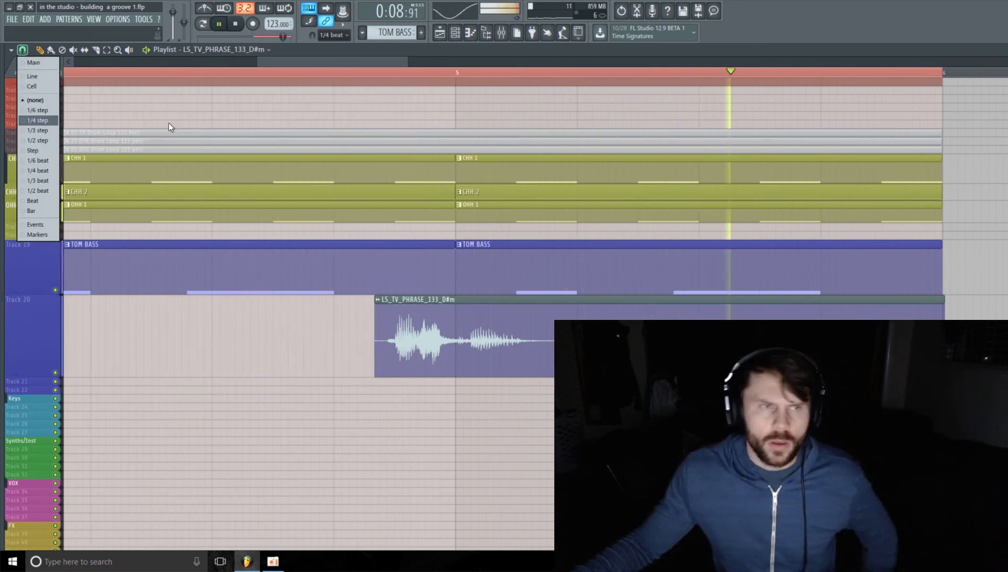
click(286, 61)
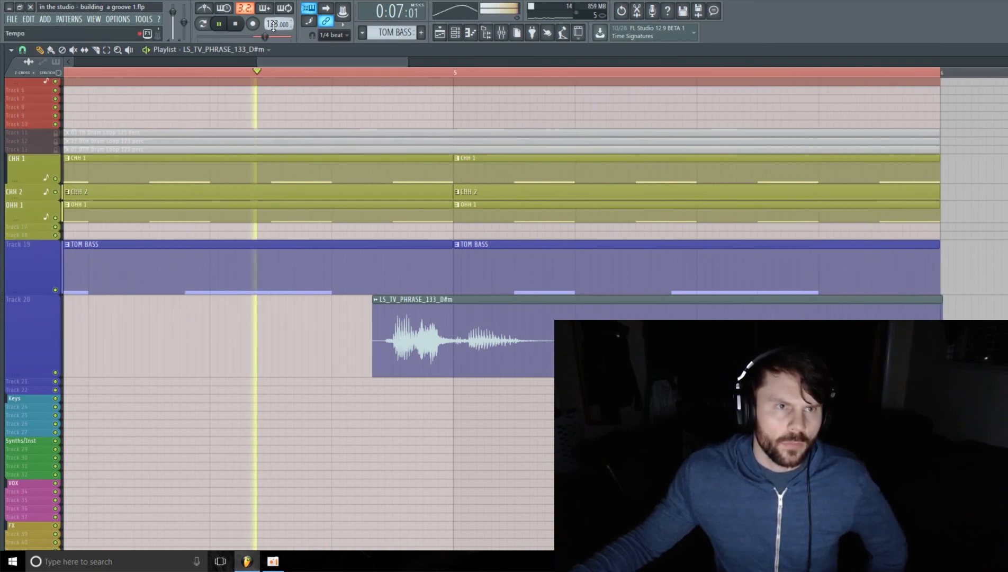
key(space)
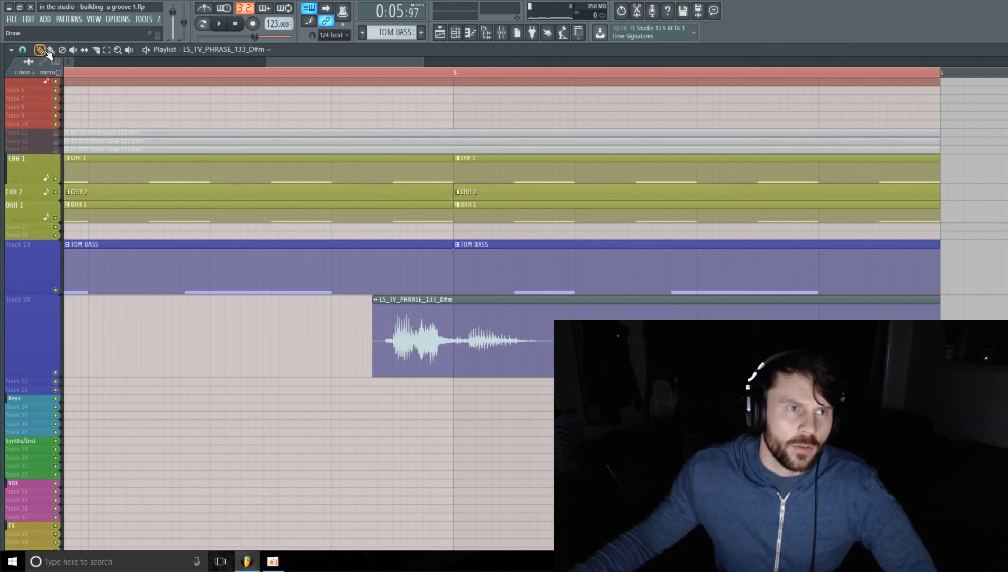
- Replay the loop and reduce the height of the vocal phrase track, Track 20
mouse_move(420, 63)
mouse_down()
mouse_move(493, 63)
mouse_move(416, 61)
mouse_up()
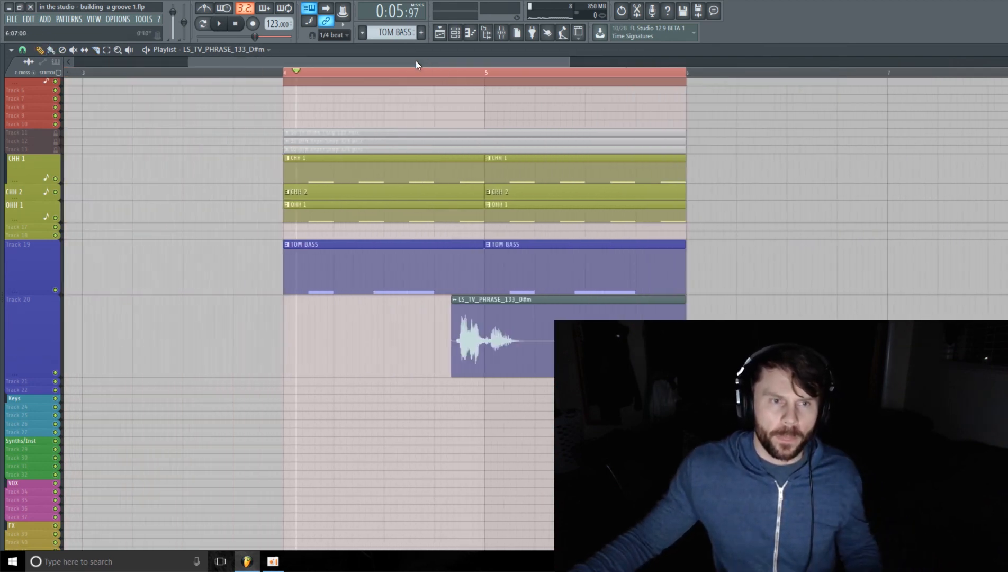
key(space)
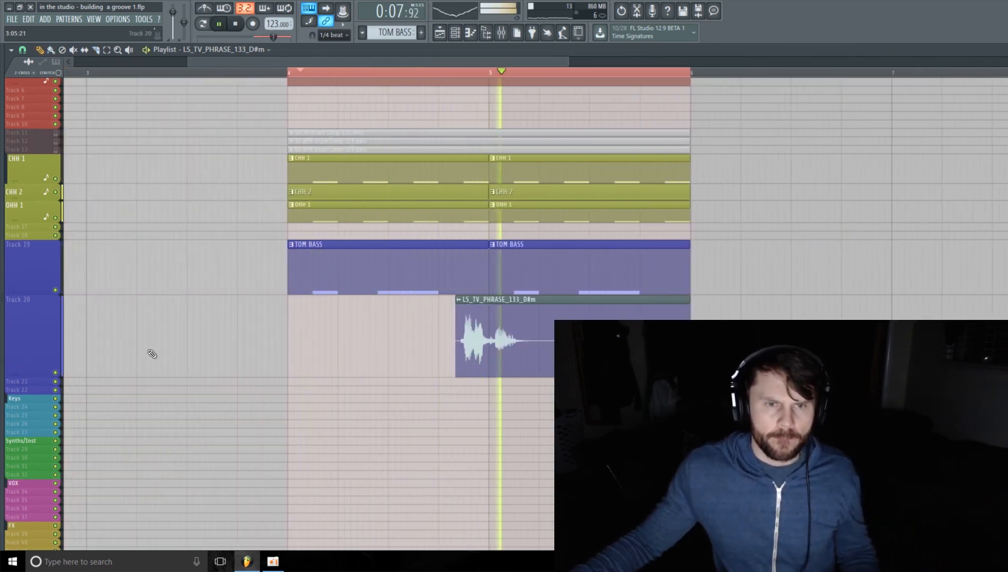
scroll(33, 332, down, 3)
drag(33, 319, 45, 262)
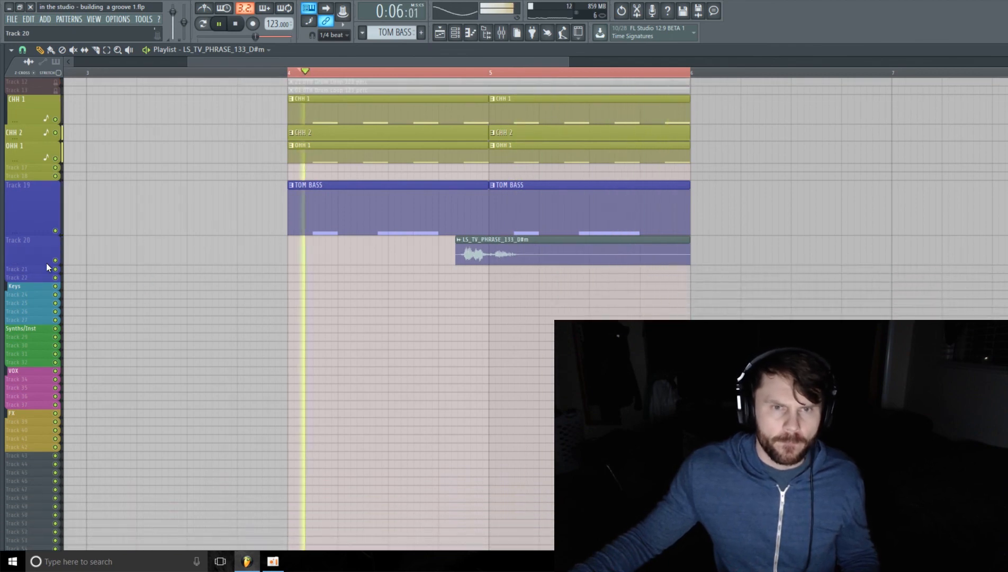
scroll(54, 256, up, 3)
scroll(53, 257, up, 3)
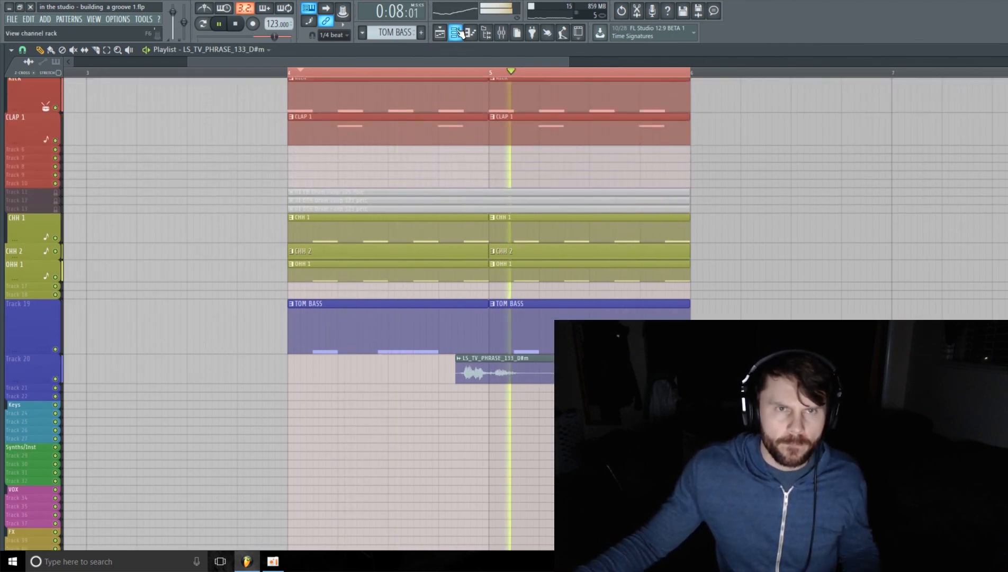
- Stop playback, rename the LS_TV_PHRASE_133_D#m channel to DISCO VOX and colour it magenta
key(space)
click(465, 39)
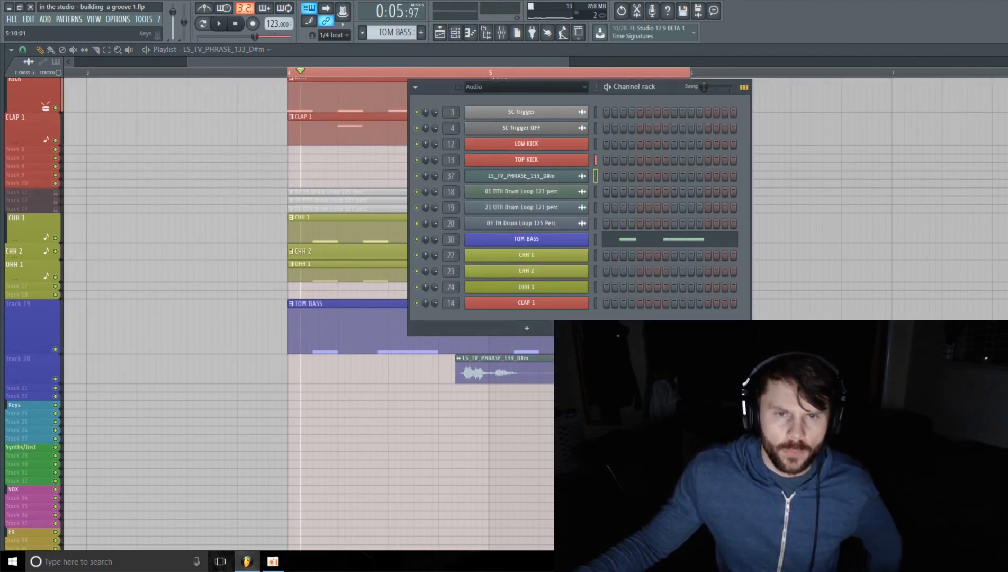
right_click(557, 176)
mouse_move(619, 247)
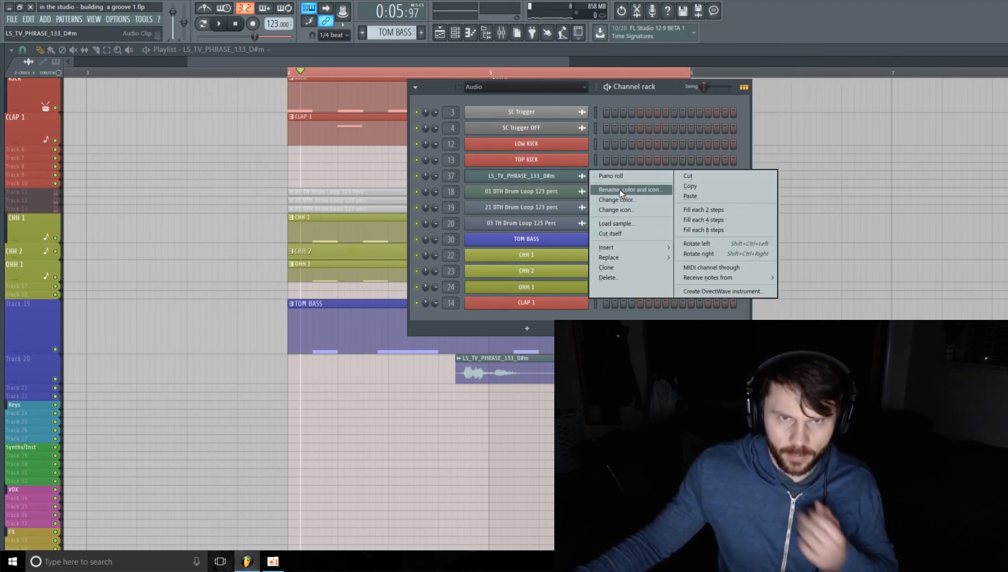
click(620, 189)
text(DISCO VOX)
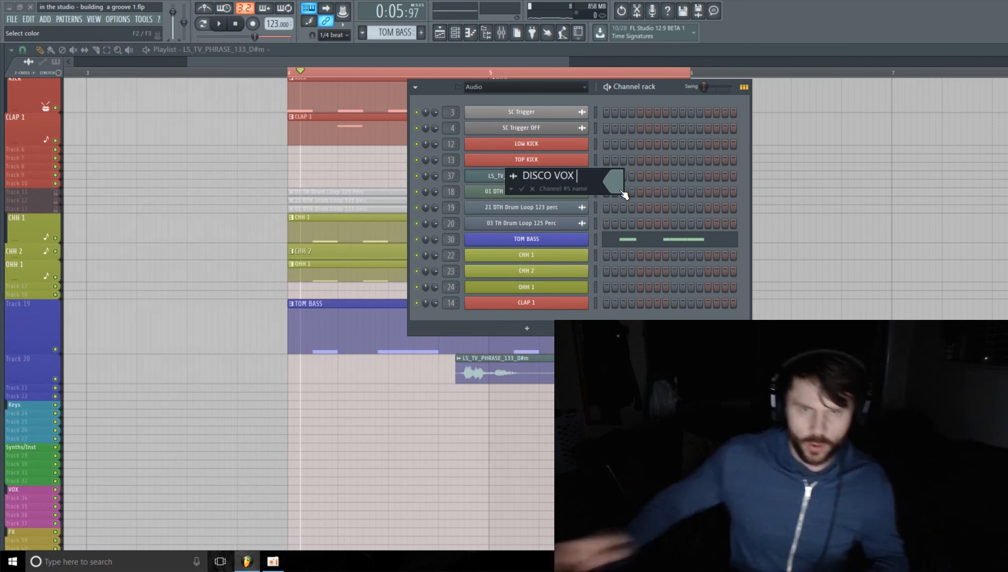
click(616, 185)
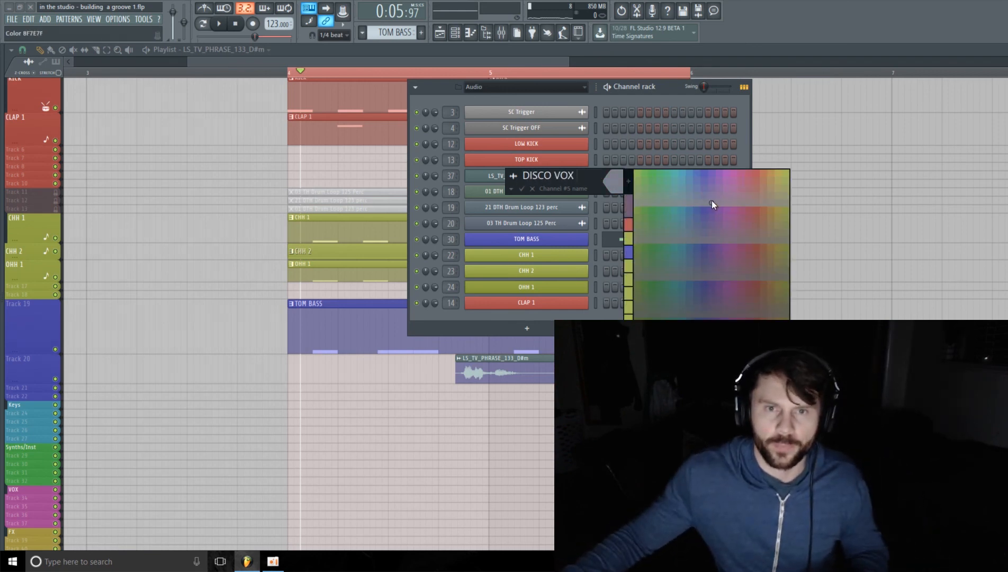
click(735, 174)
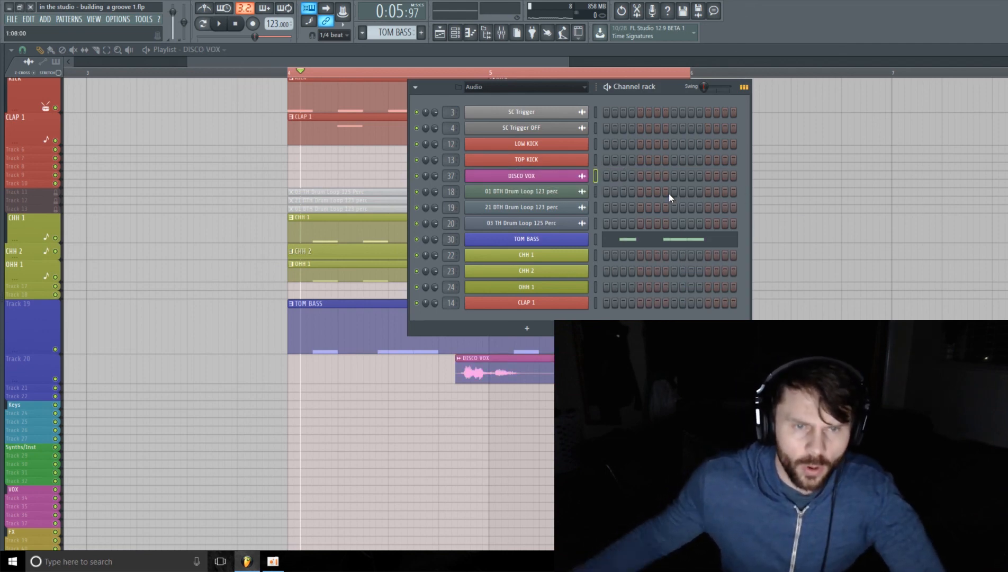
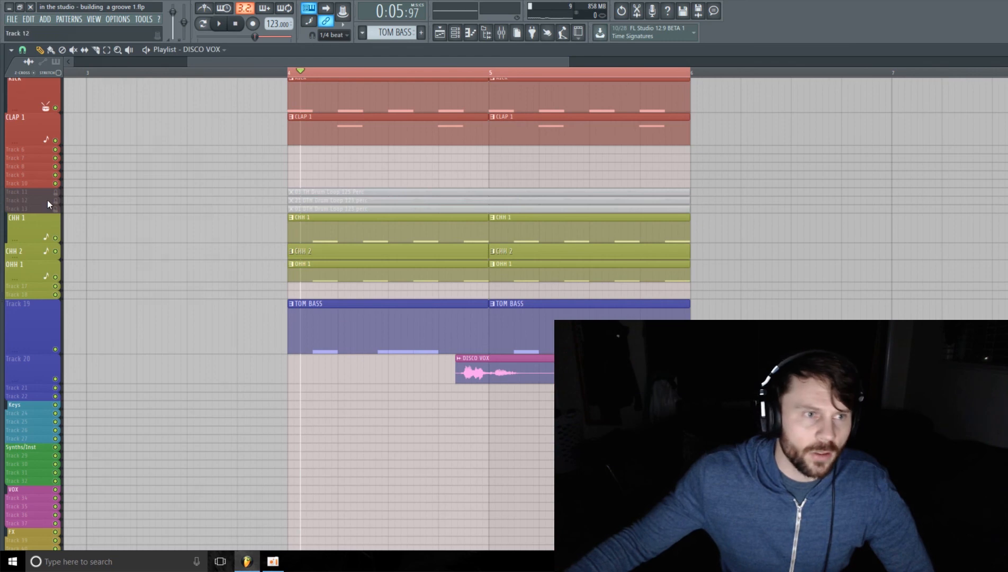
- Increase the heights of the three muted percussion loop tracks, Tracks 11 to 13, giving Track 13 the most room
drag(37, 195, 26, 288)
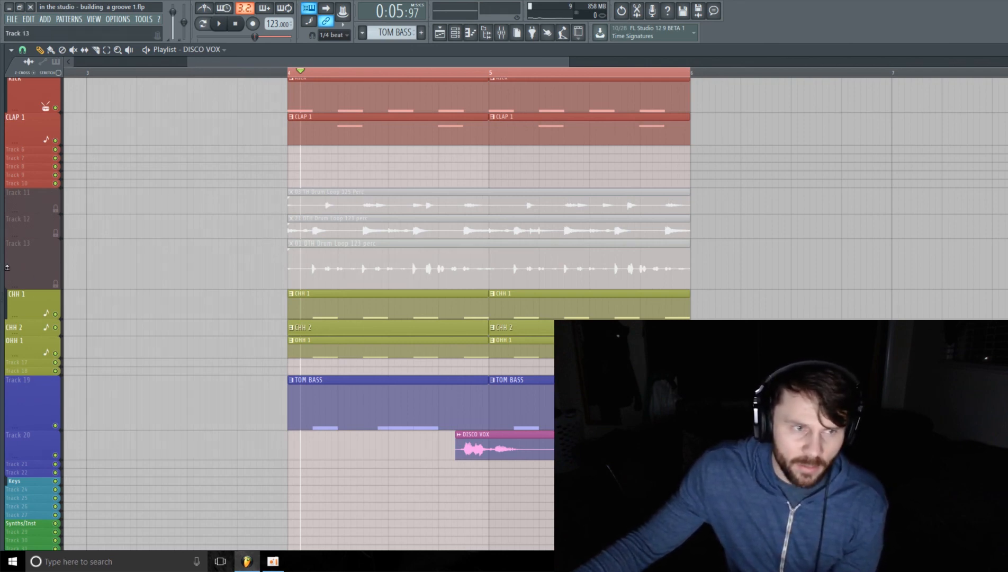
drag(30, 285, 30, 268)
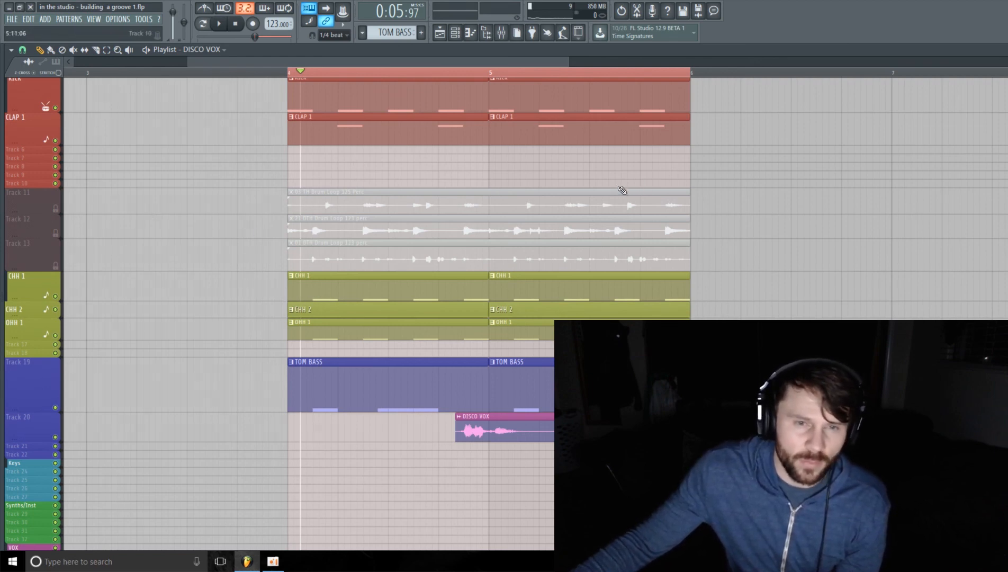
scroll(616, 180, down, 1)
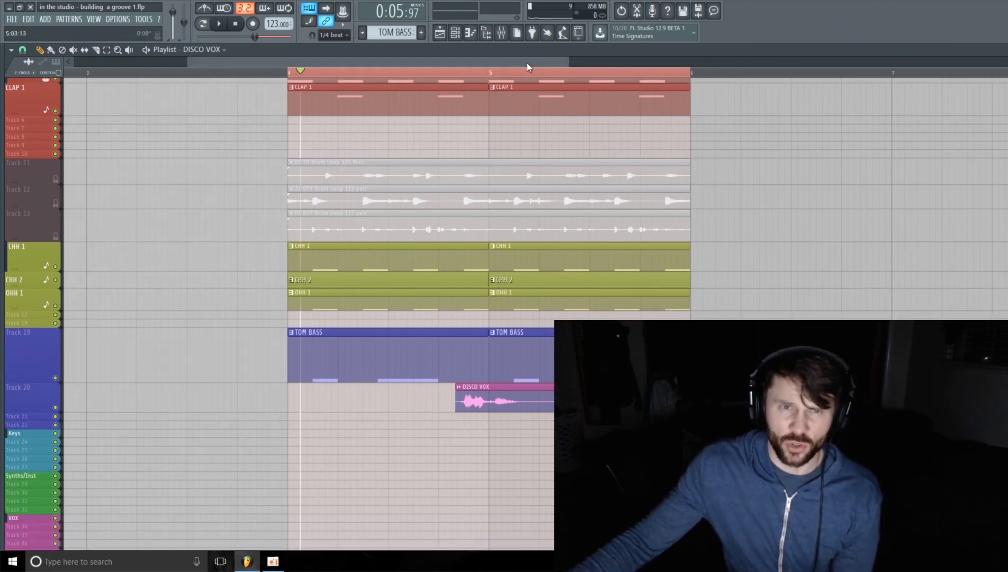
drag(527, 62, 569, 62)
drag(29, 241, 28, 253)
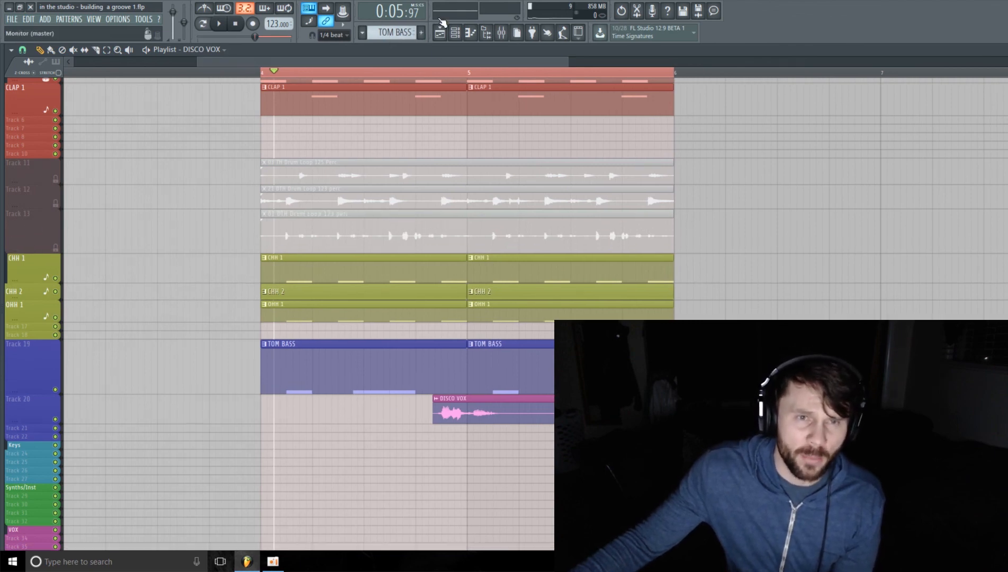
- Show the channel rack clear of the loop clips, unmute Track 13 with 01 DTH Drum Loop 123 perc and play the loop
click(456, 33)
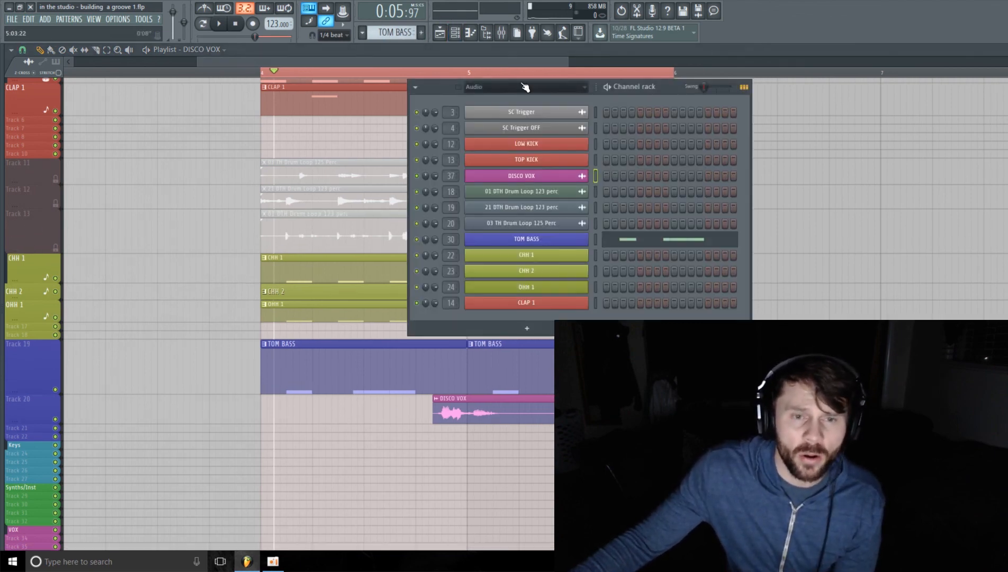
drag(667, 85, 855, 74)
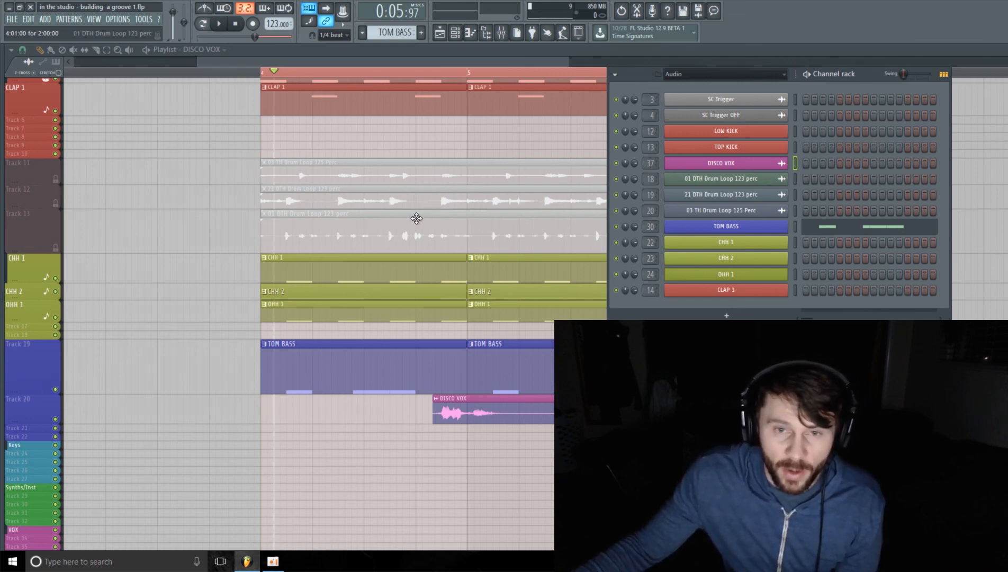
click(55, 247)
key(space)
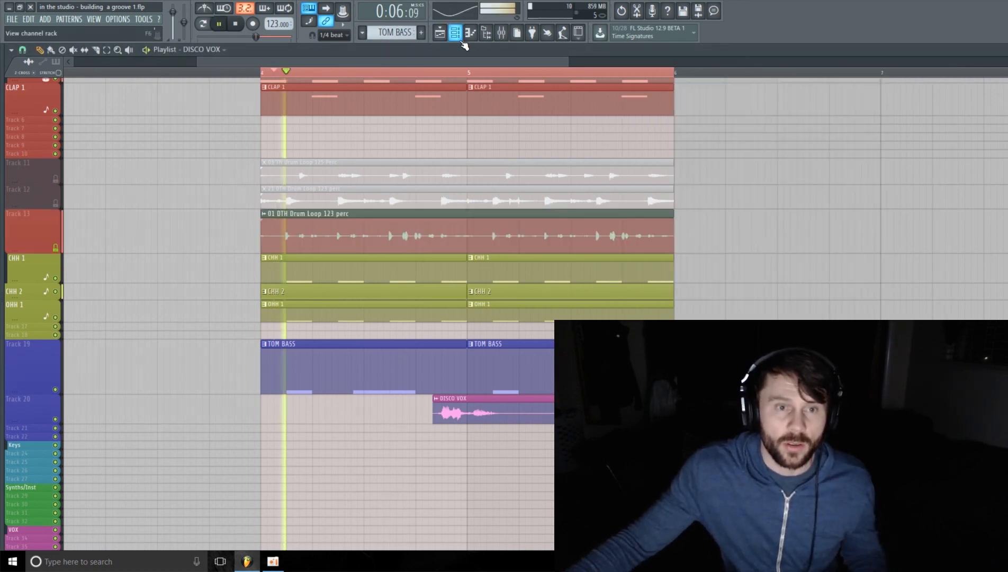
- Raise the mixer volume of Insert 18 to 60% (-9.9 dB) and lower the DISCO VOX volume slightly
key(F9)
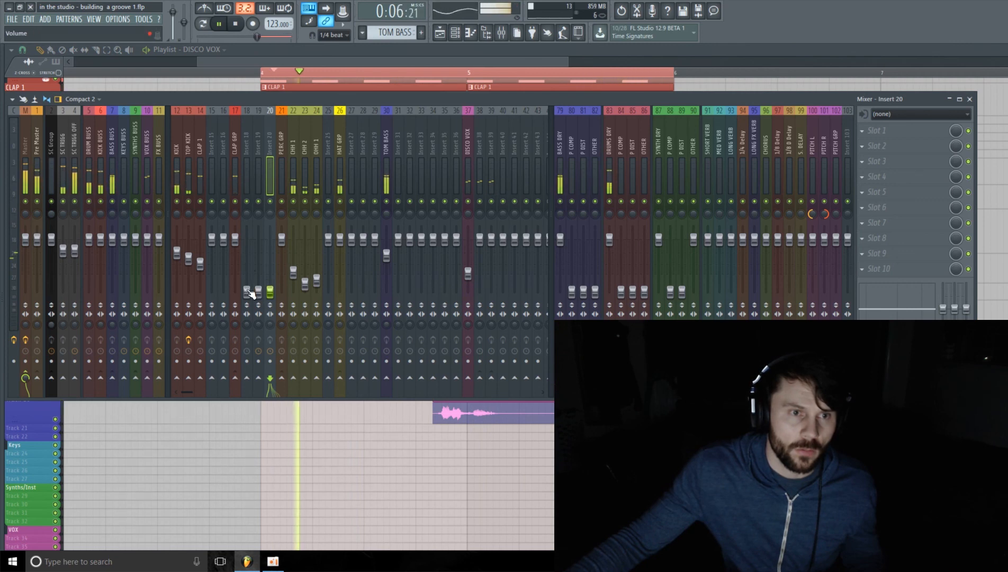
drag(247, 290, 247, 261)
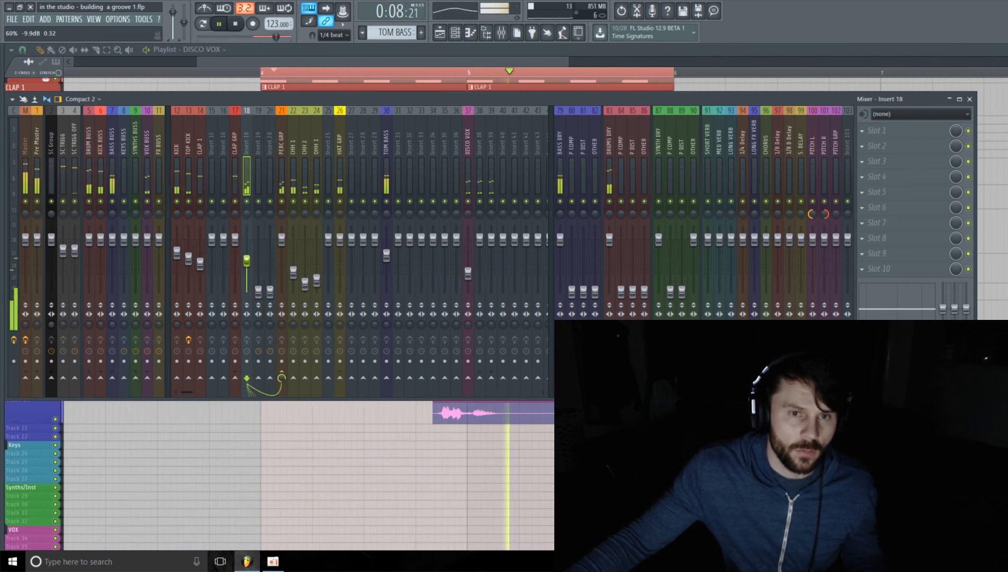
click(468, 274)
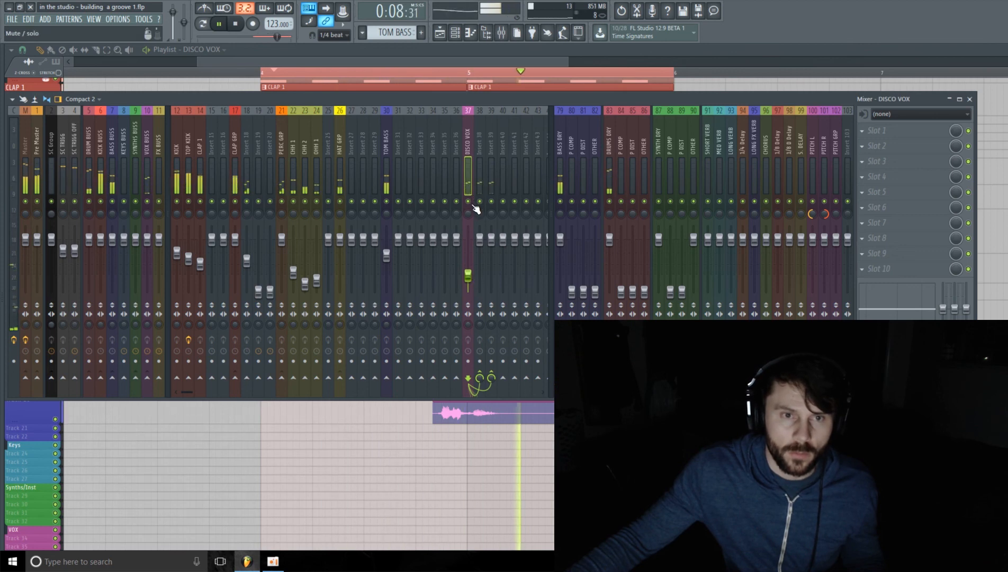
click(540, 62)
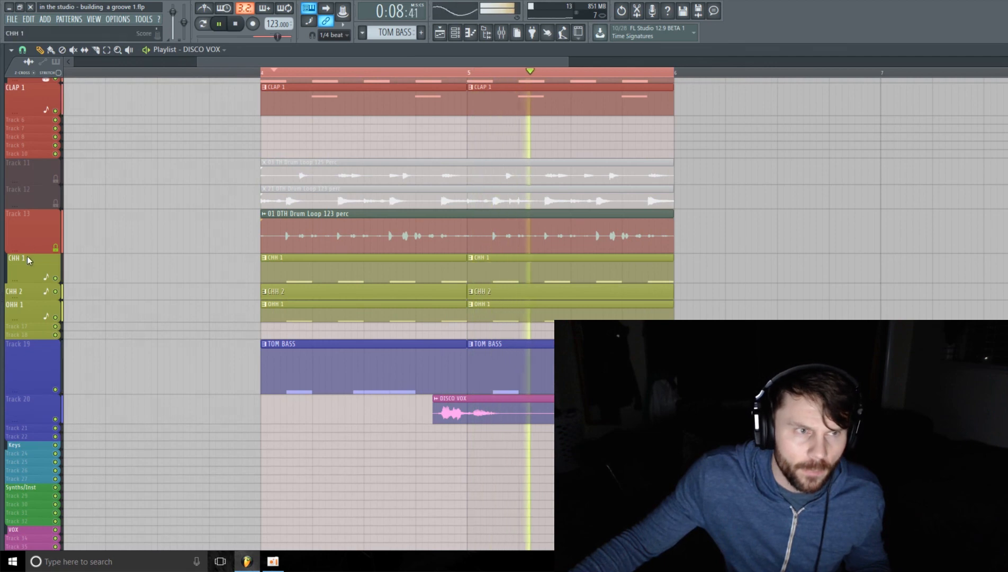
- Enlarge Track 13 further, stop playback and mute the DISCO VOX track, Track 20
drag(30, 253, 30, 282)
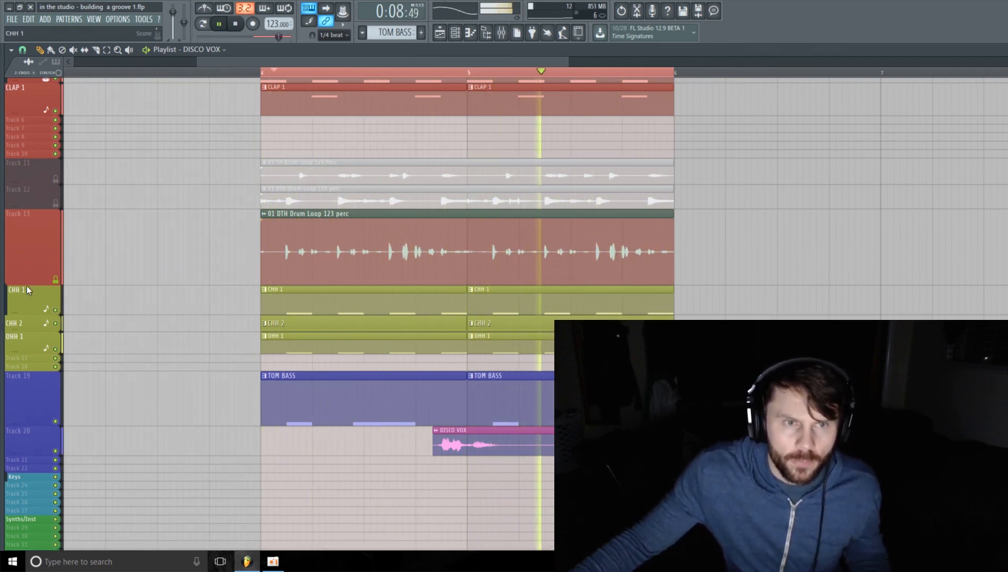
key(space)
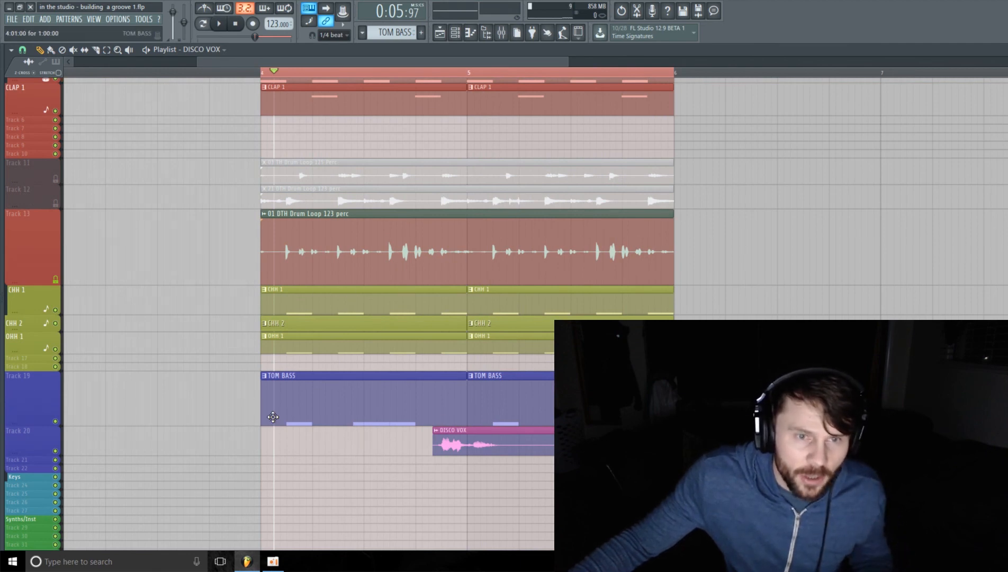
click(55, 451)
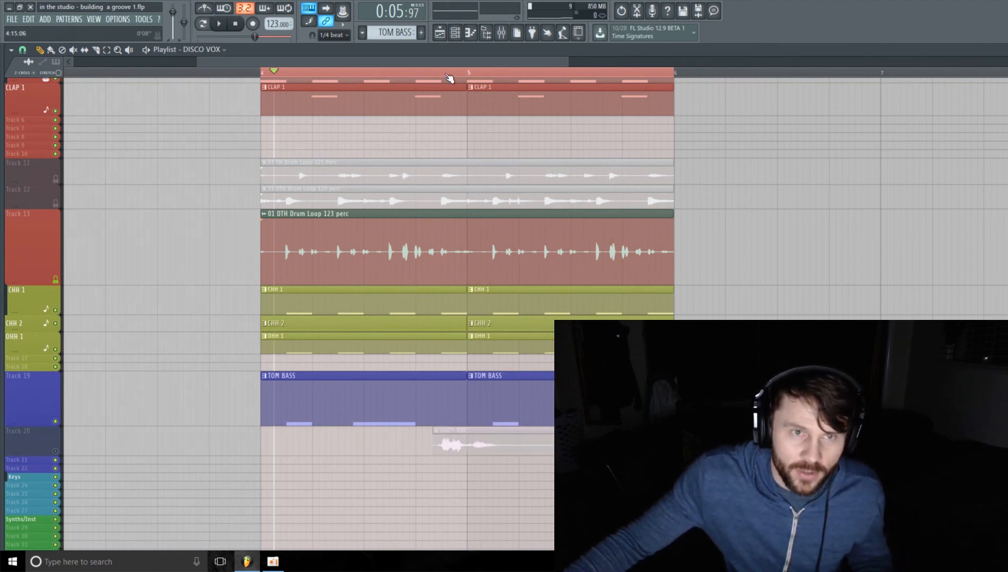
- Listen repeatedly to the percussion loop around the transition from bar 4 to bar 5 without the vocal
key(space)
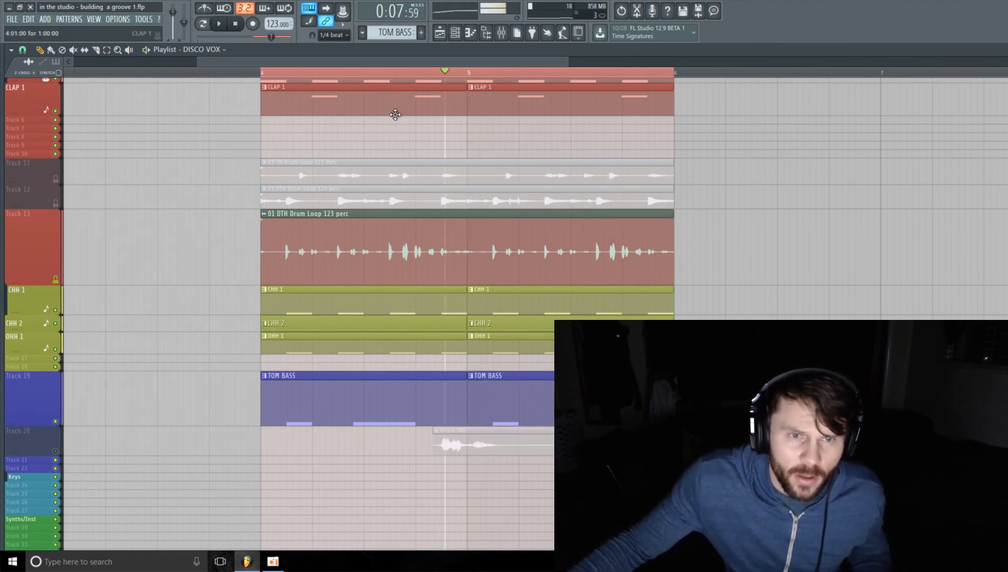
key(space)
key(space)
key(space)
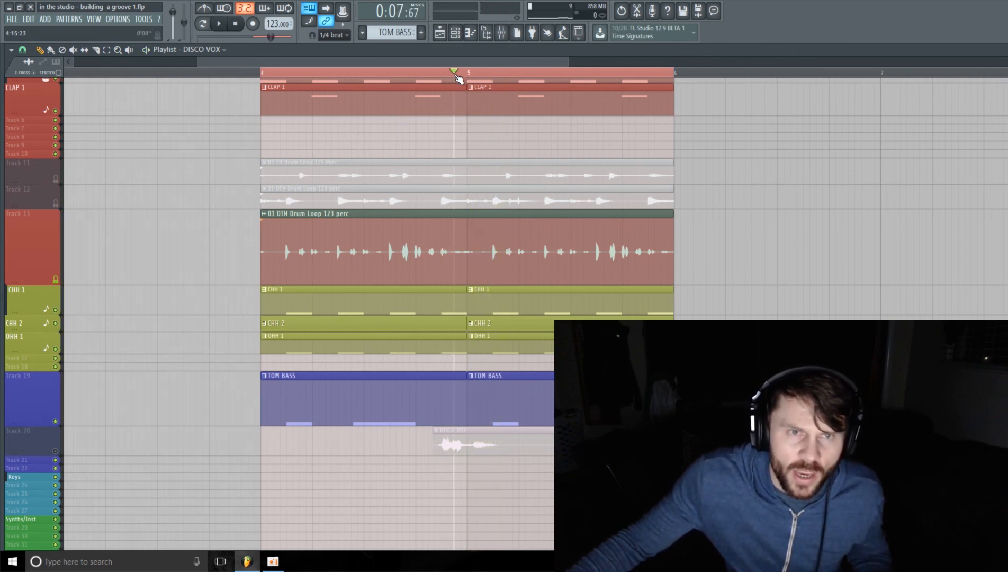
key(space)
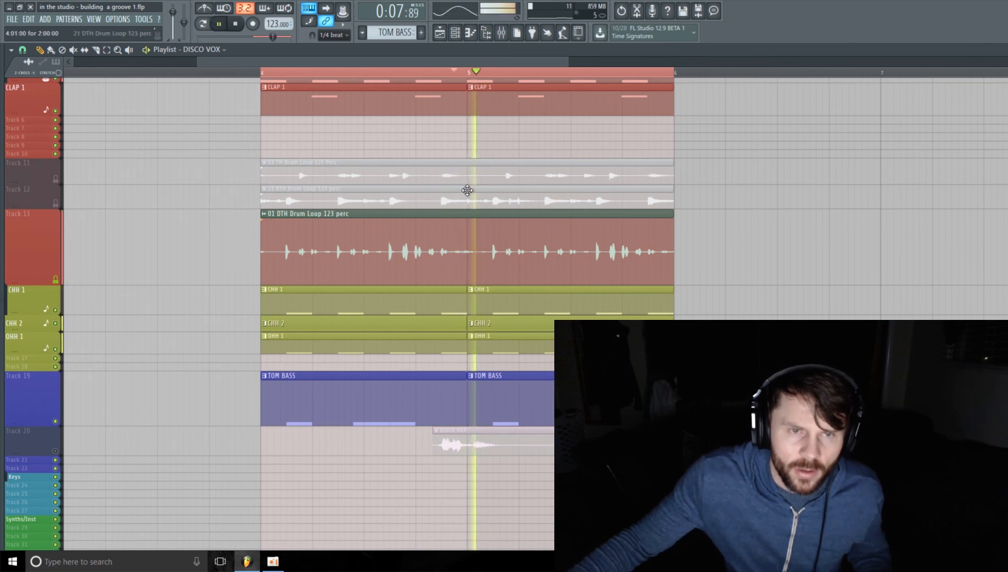
key(space)
- Enlarge Track 13 to show the percussion waveform in detail and play it from just before bar 5
drag(555, 61, 468, 63)
drag(37, 290, 37, 408)
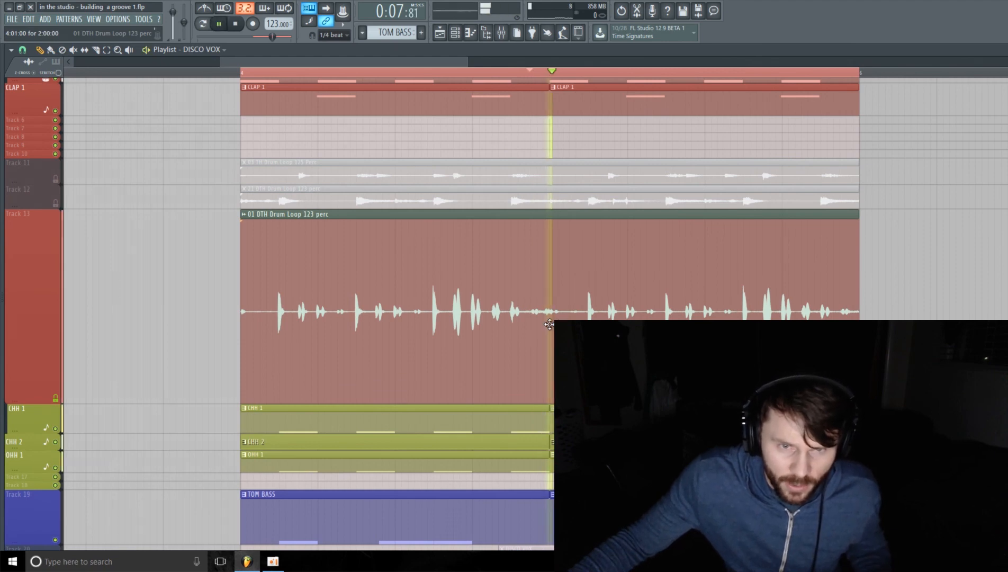
key(space)
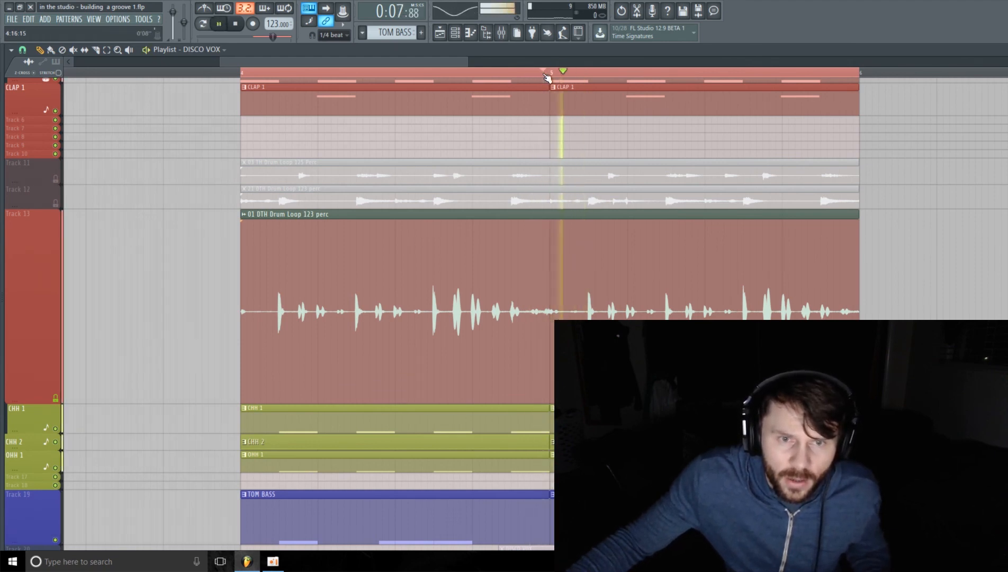
- Slice the 01 DTH Drum Loop 123 perc clip on Track 13 around the bar 4–5 transition and near the end of bar 5
key(space)
key(space)
key(space)
key(space)
key(space)
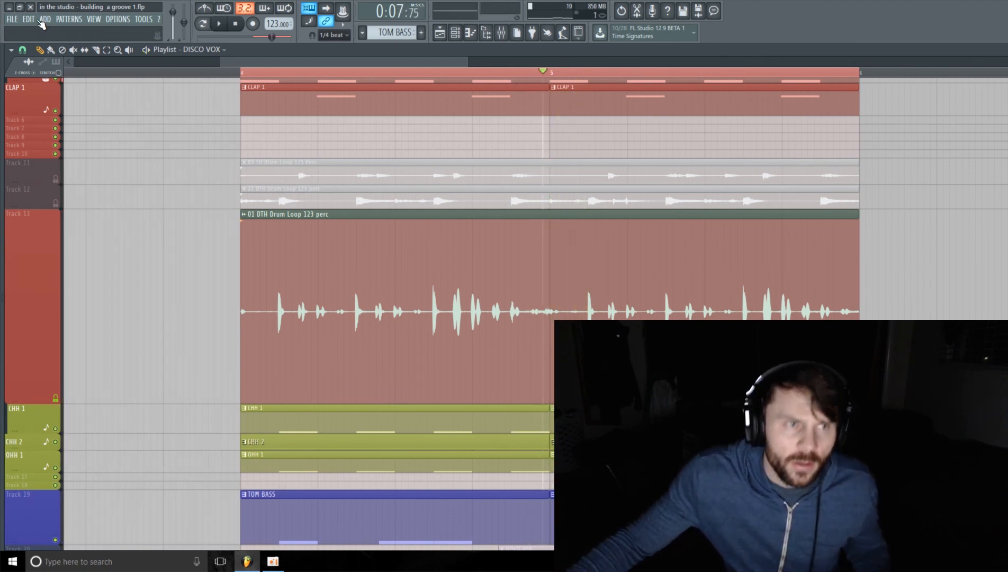
click(23, 50)
click(37, 97)
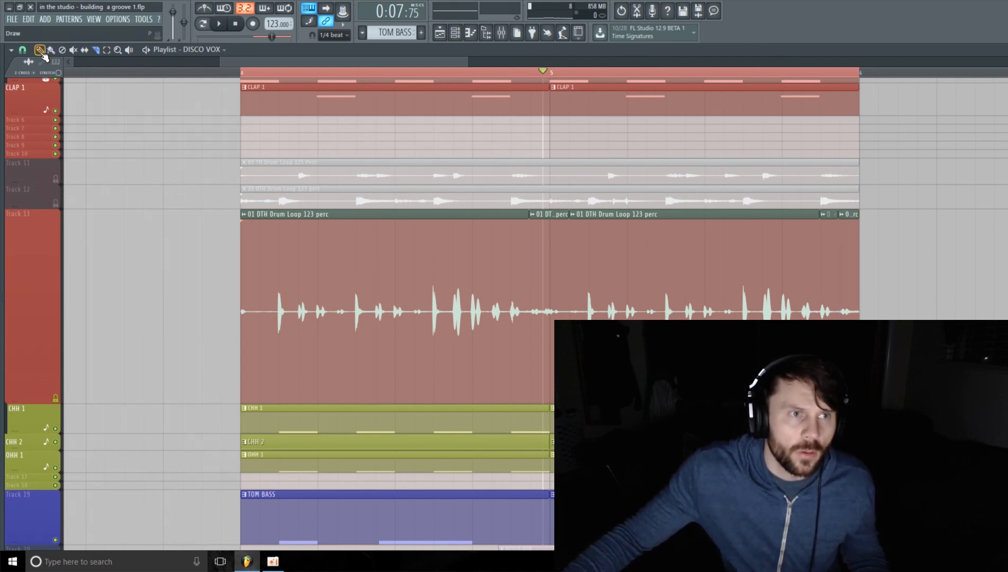
- Delete the unwanted Track 13 slices, keeping the short piece around the start of bar 5 and the one ending bar 5
right_click(828, 245)
right_click(799, 248)
right_click(254, 280)
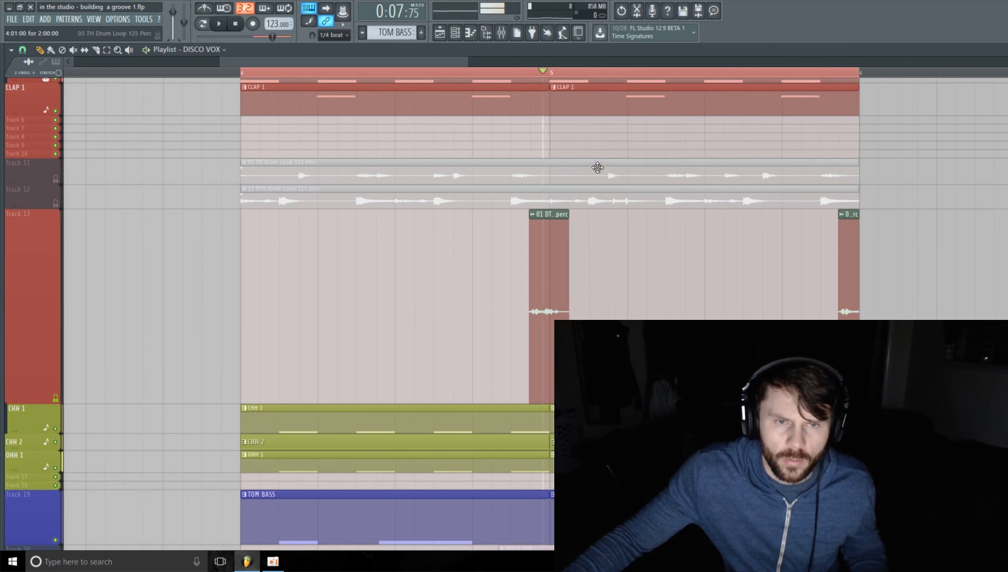
- Play the groove with the two remaining percussion slices and reduce the height of Track 13
key(space)
scroll(597, 169, down, 3)
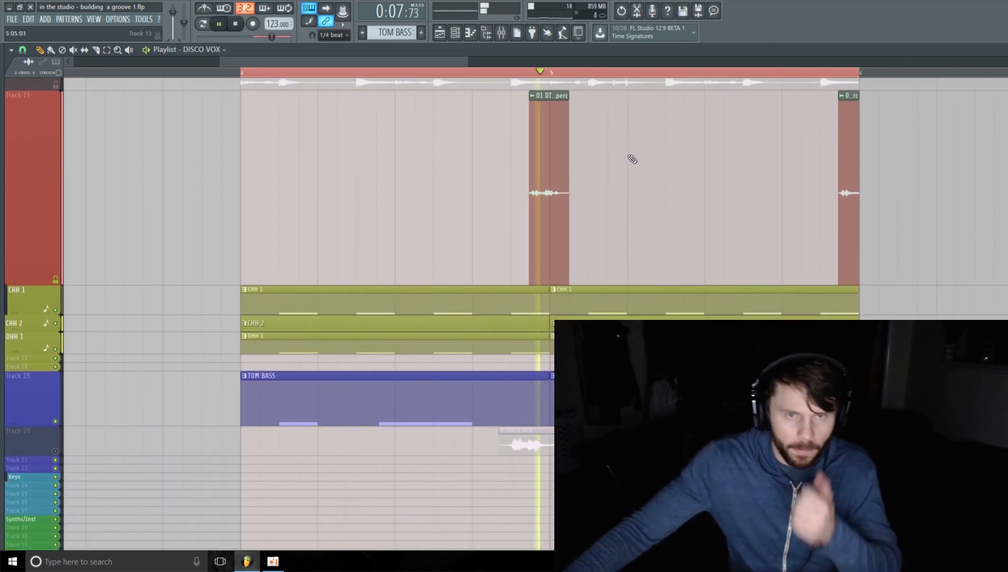
drag(50, 285, 50, 243)
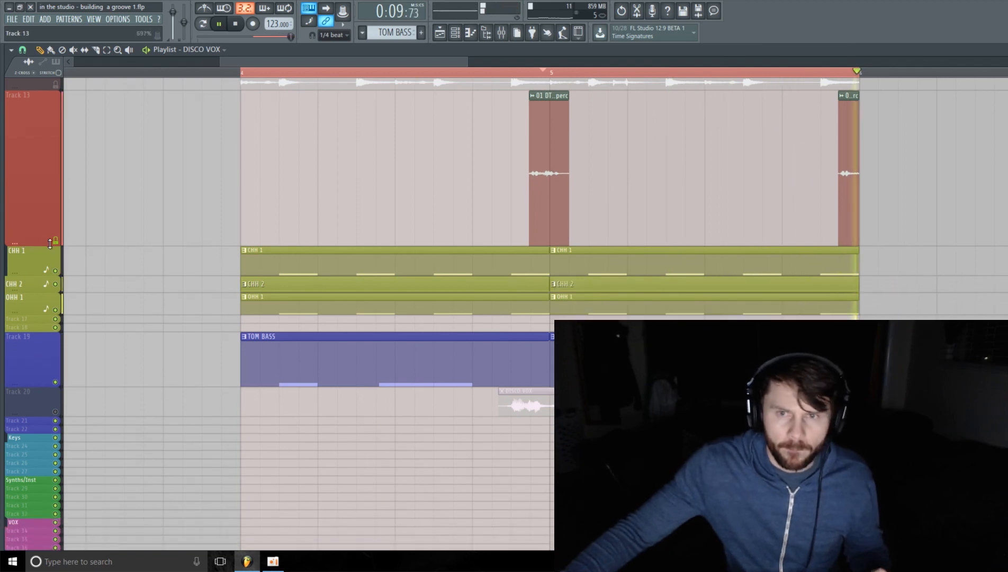
- Lower the mixer volume of Insert 18 to about 40% during playback, and stop after listening to the percussion slices
key(F9)
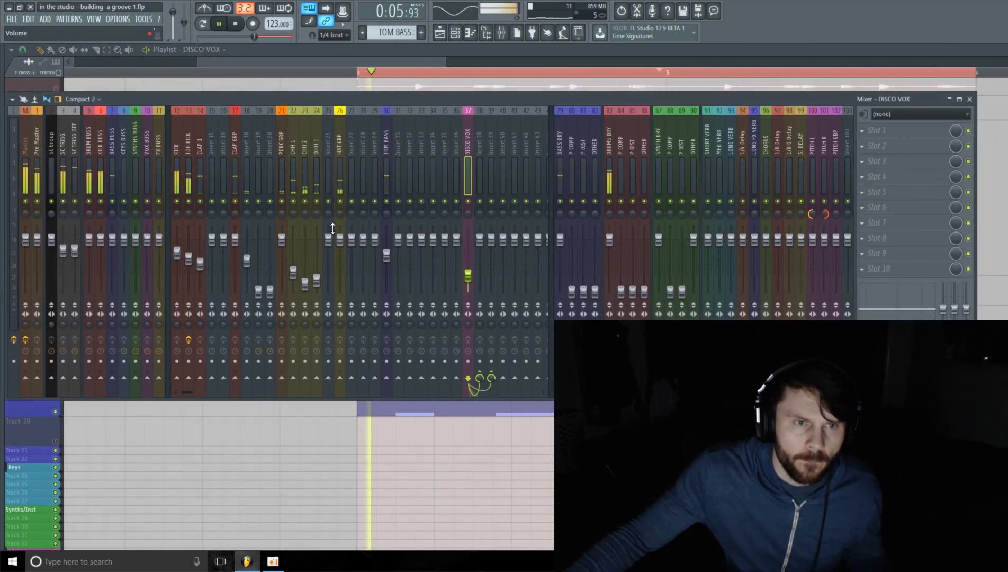
drag(246, 260, 239, 274)
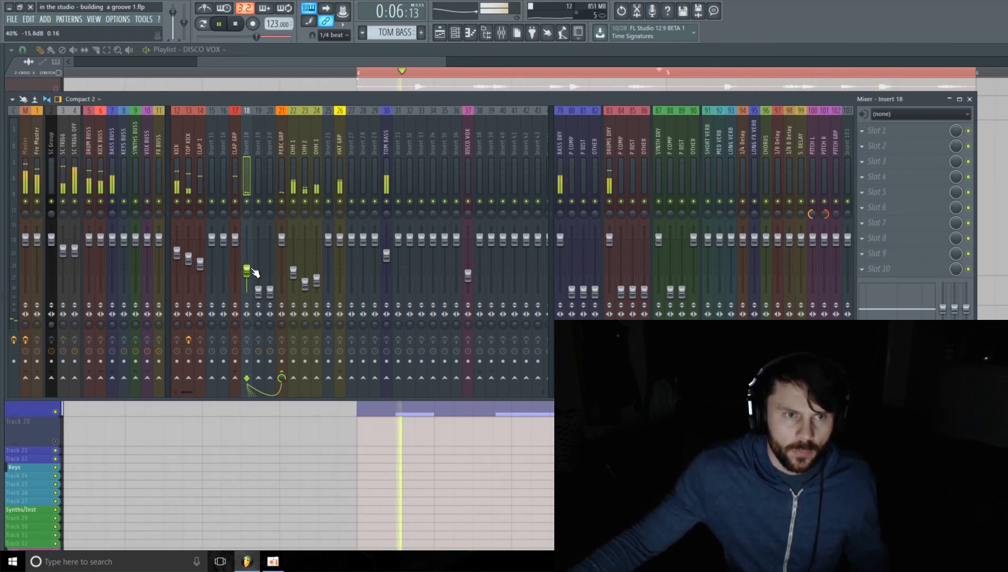
key(F9)
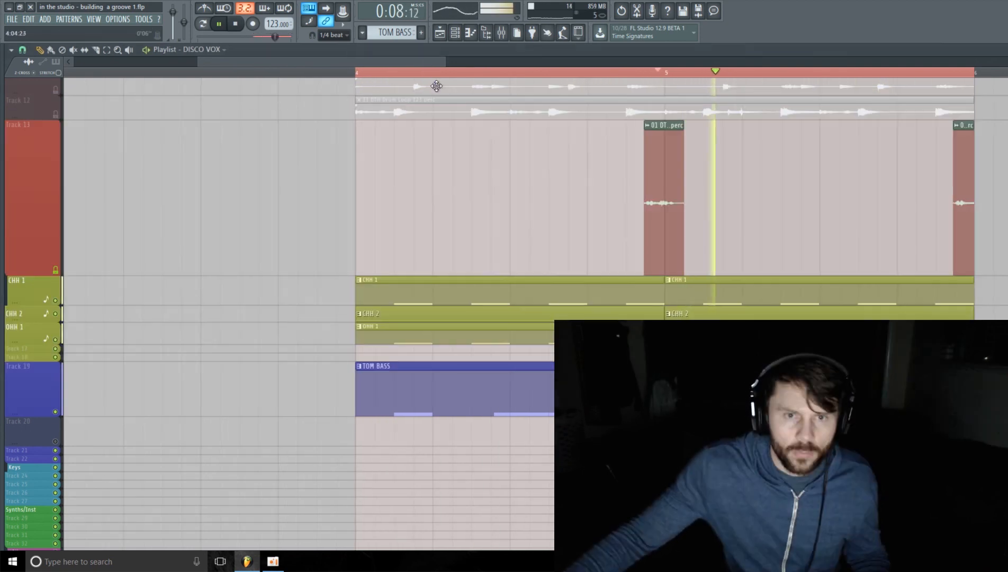
scroll(506, 218, up, 3)
mouse_move(645, 265)
mouse_down()
mouse_move(626, 264)
mouse_move(645, 265)
mouse_up()
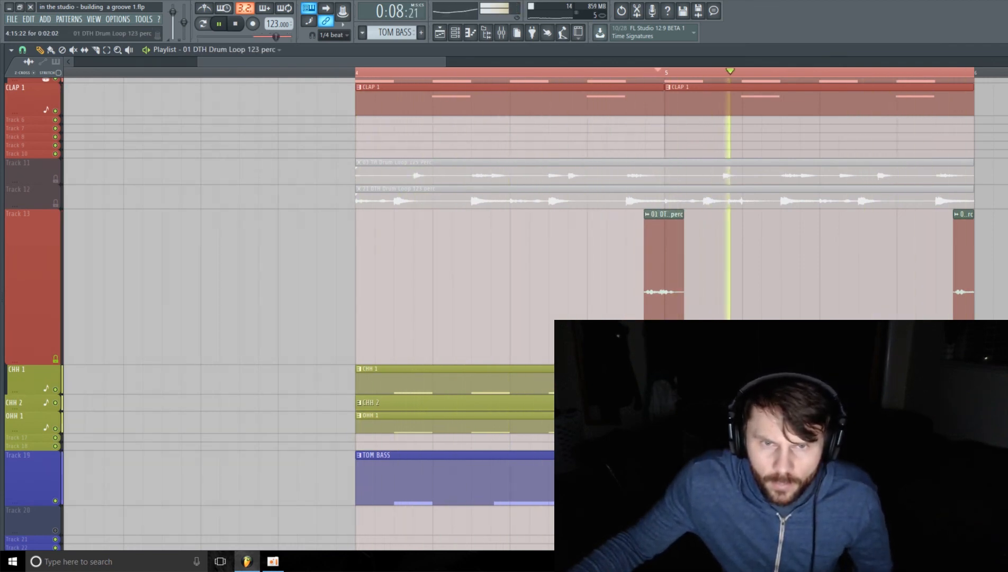
key(space)
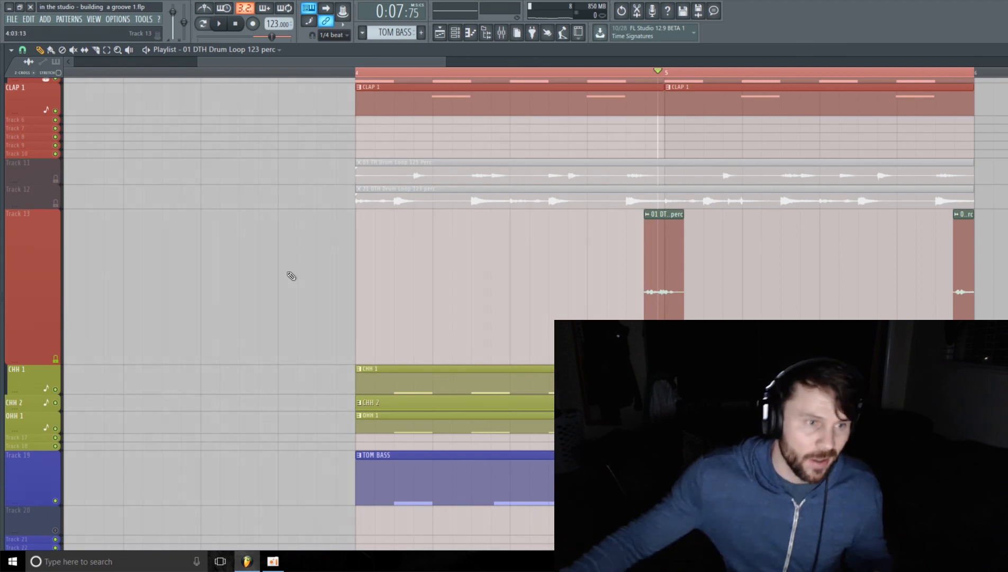
- Shrink Track 13 and enlarge Track 12, muting Track 13 and unmuting Track 12
drag(32, 359, 32, 286)
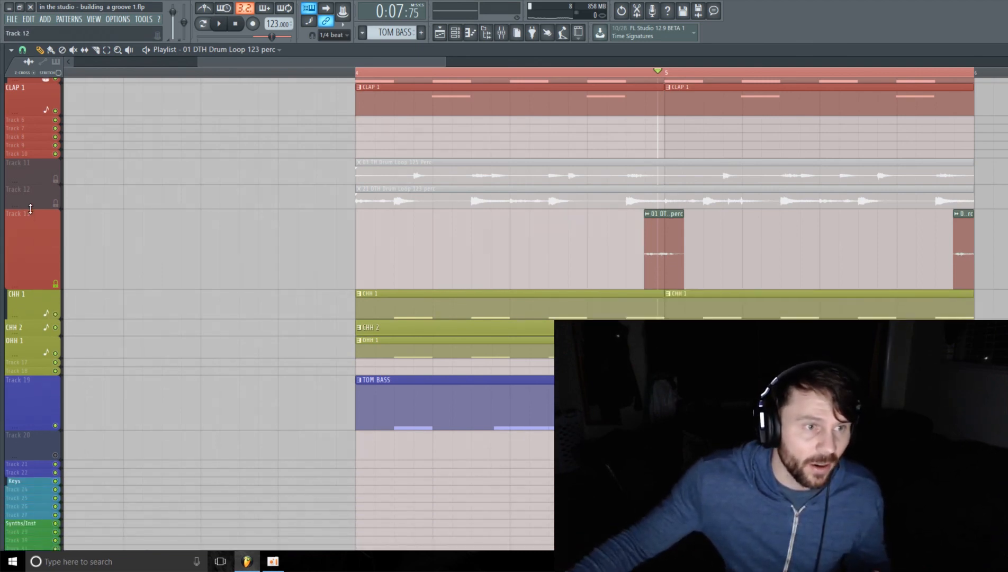
drag(31, 209, 31, 244)
click(55, 318)
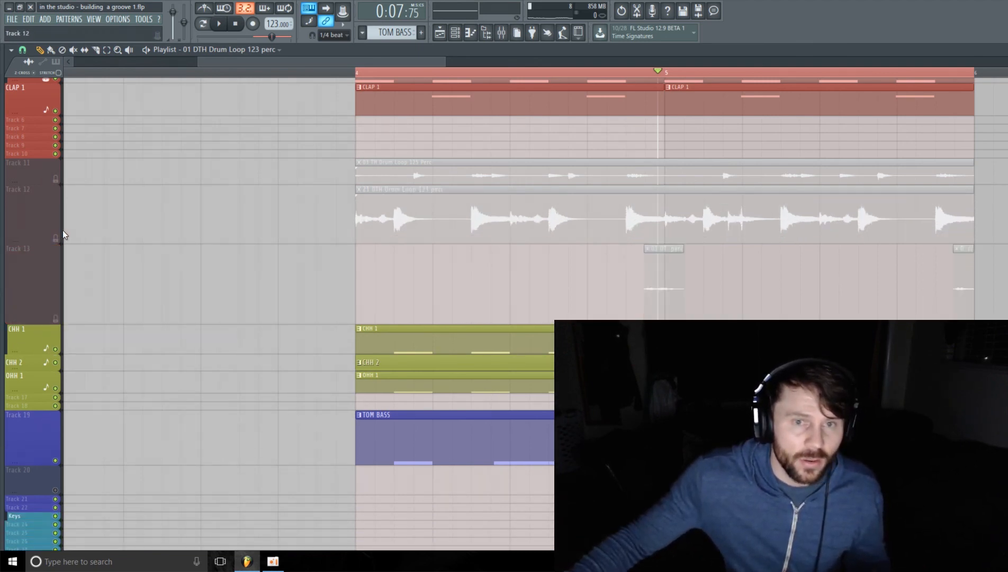
click(59, 240)
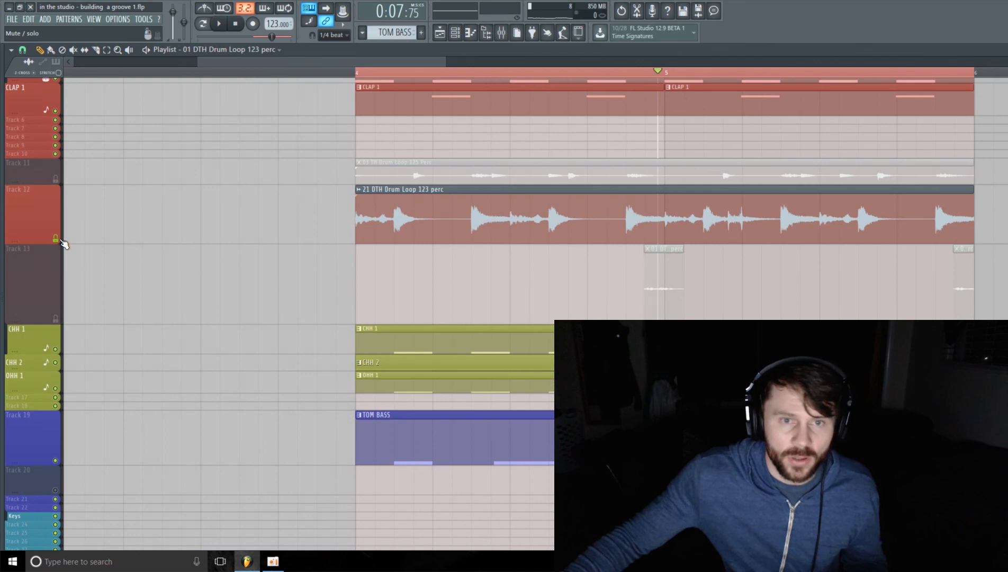
- Play the 21 DTH Drum Loop 123 perc and raise the mixer volume of Insert 19 to about 30% (-19.7 dB)
click(471, 35)
key(F9)
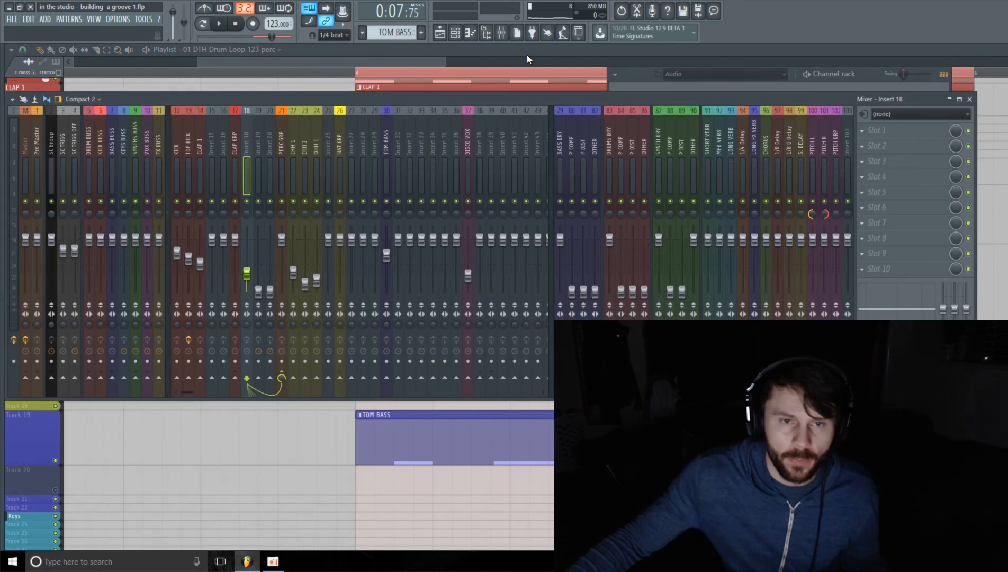
key(space)
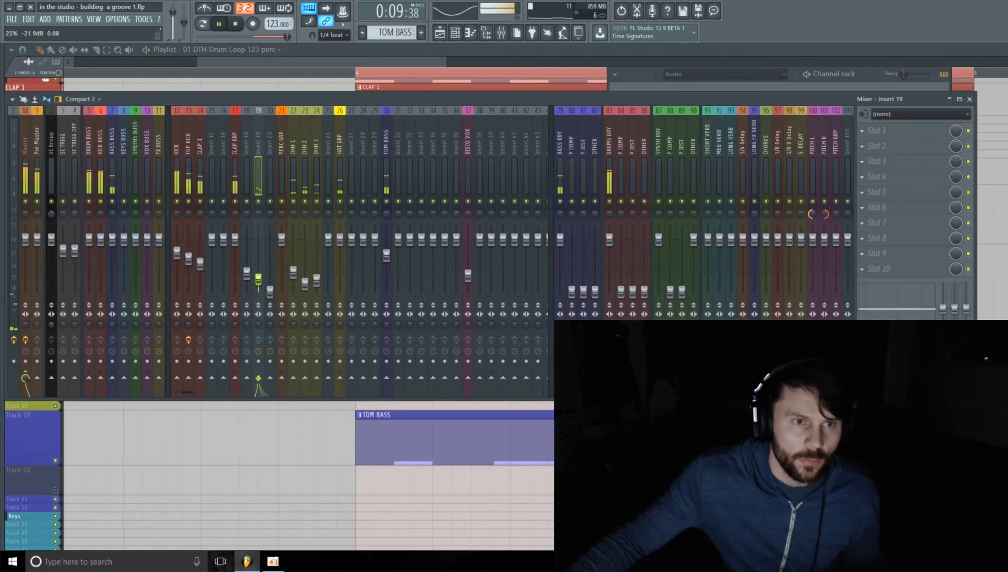
drag(258, 287, 259, 276)
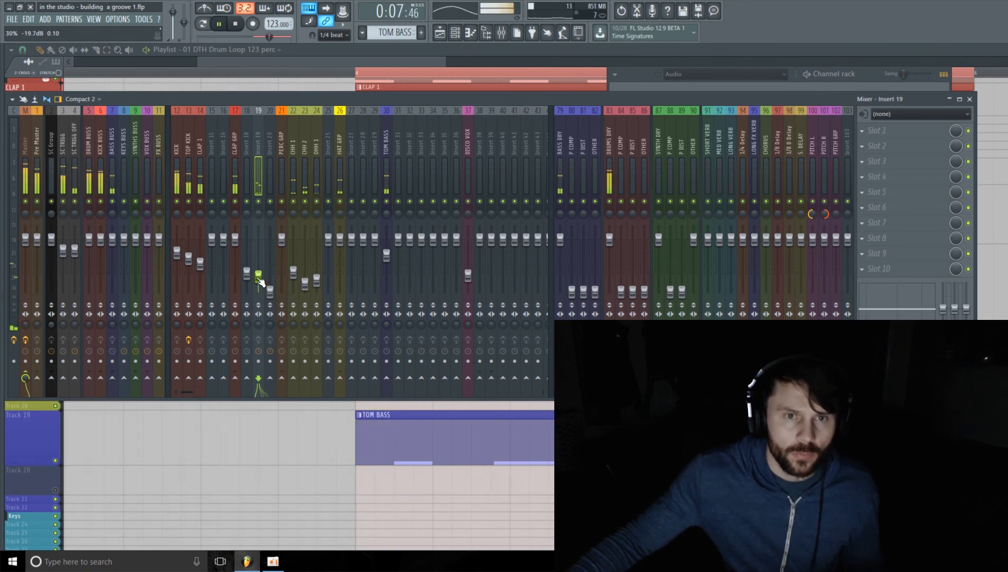
click(427, 64)
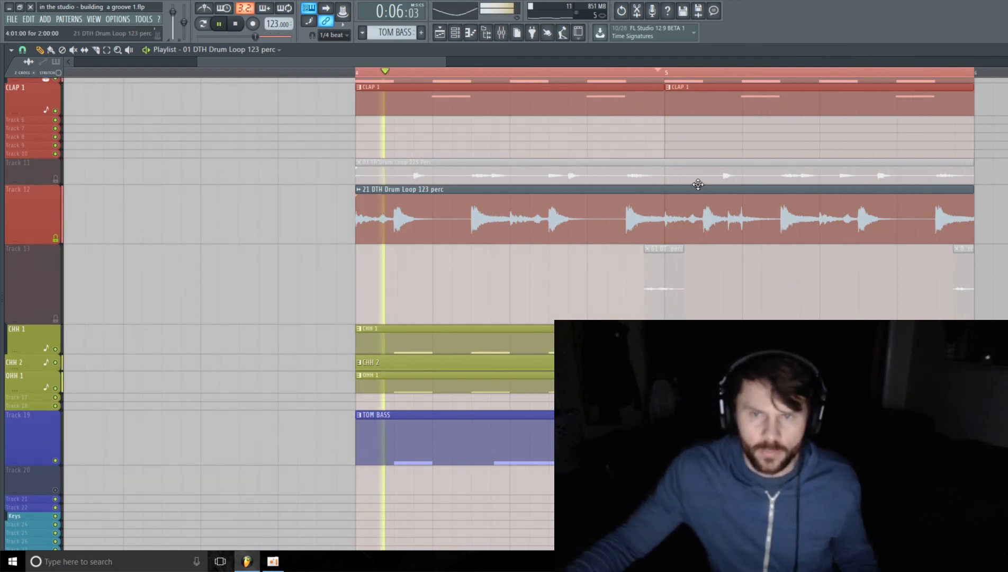
- Isolate a three-step slice of the Track 12 percussion loop, delete the rest, and play it from step 5 of bar 4
key(space)
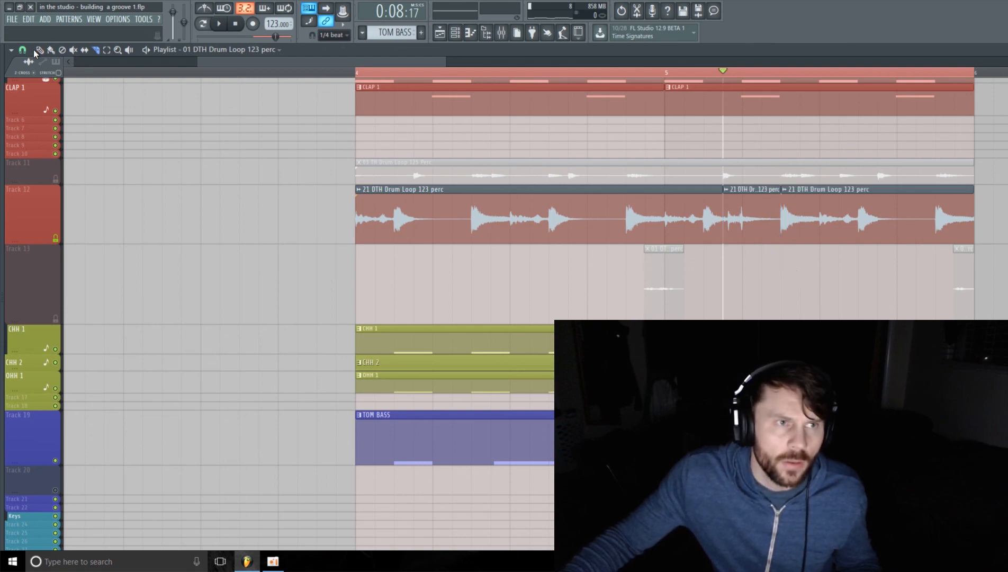
right_click(646, 223)
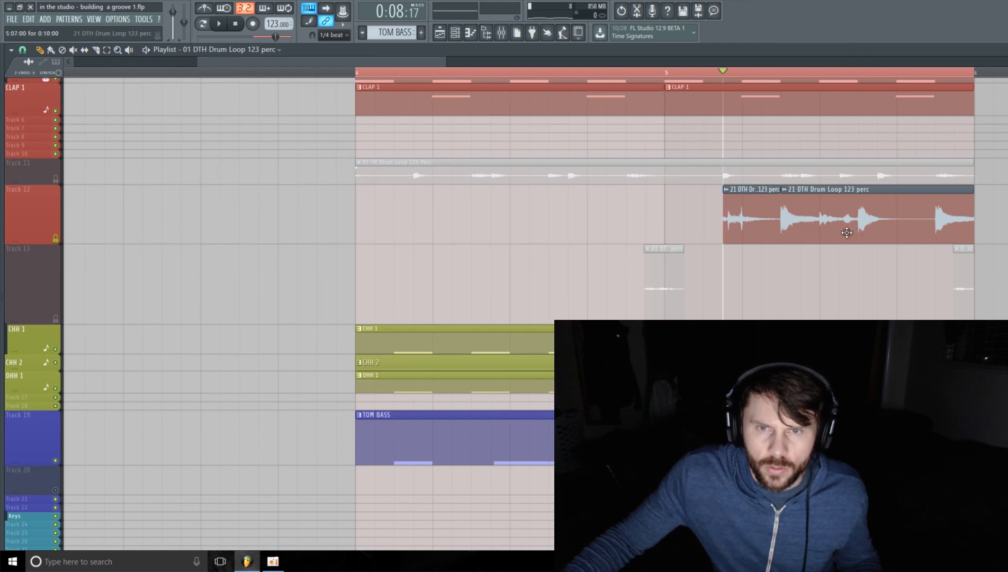
right_click(846, 232)
drag(765, 228, 467, 232)
key(space)
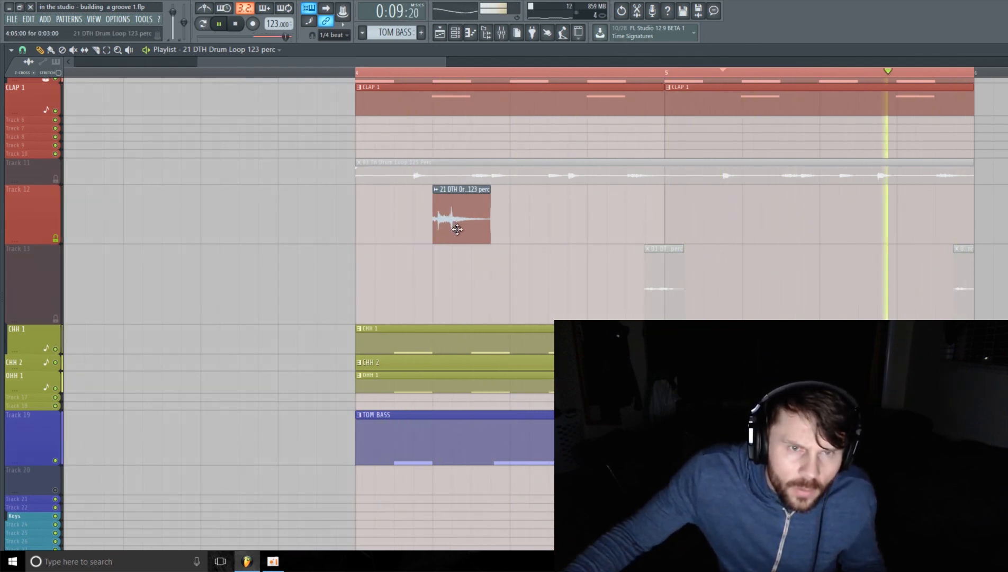
- Try the Track 12 slice at steps 4, 12, 10 and 13 of bar 4 during playback
mouse_move(457, 229)
mouse_down()
mouse_move(477, 230)
mouse_move(442, 230)
mouse_move(466, 227)
mouse_move(447, 232)
mouse_move(454, 241)
mouse_up()
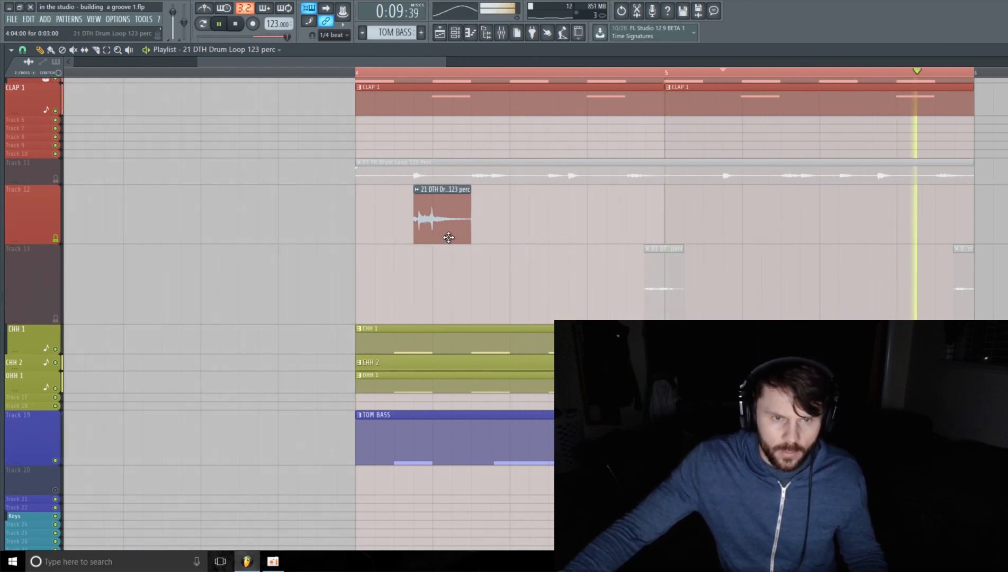
mouse_move(452, 227)
mouse_down()
mouse_move(494, 237)
mouse_move(424, 235)
mouse_move(442, 234)
mouse_up()
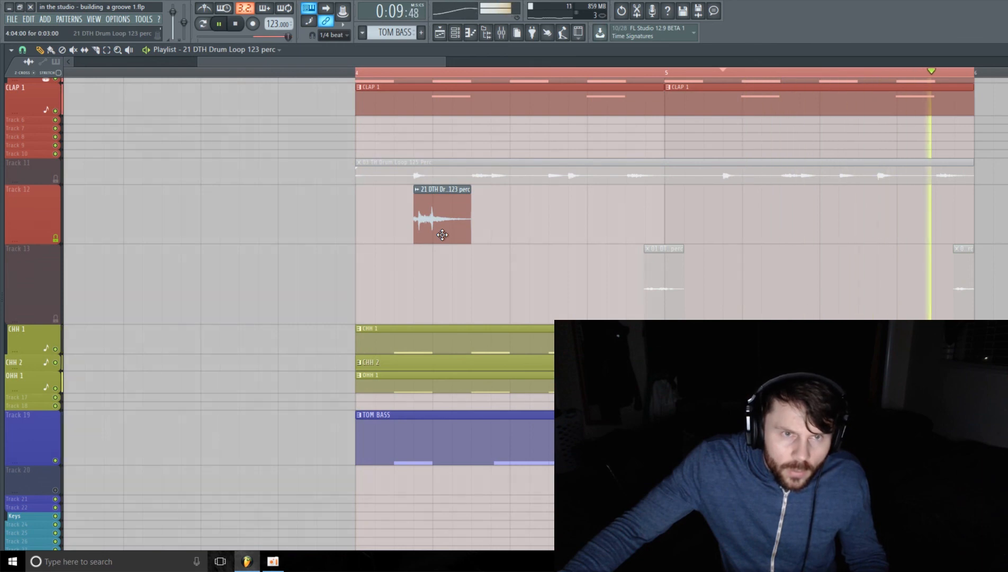
drag(443, 235, 594, 251)
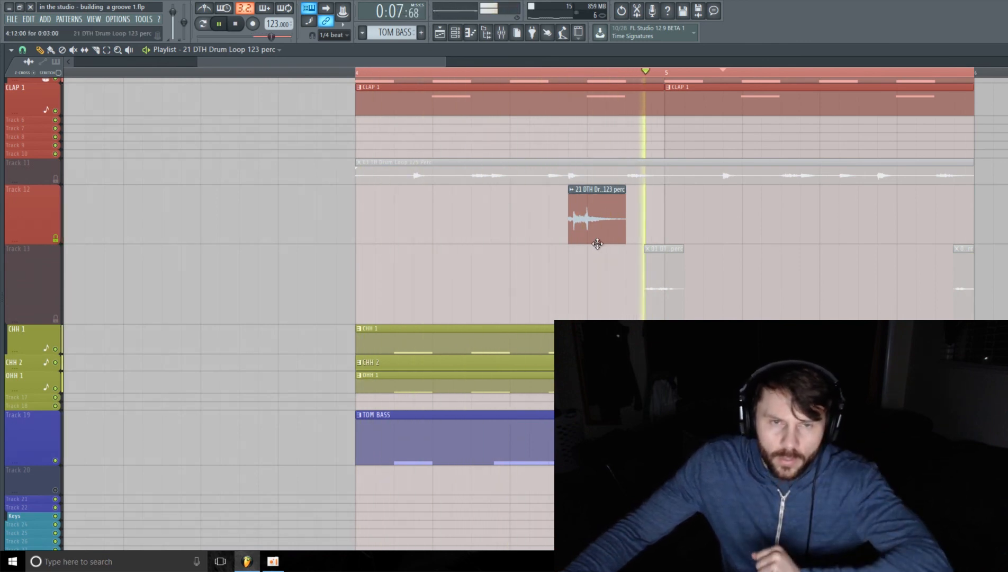
drag(597, 244, 554, 243)
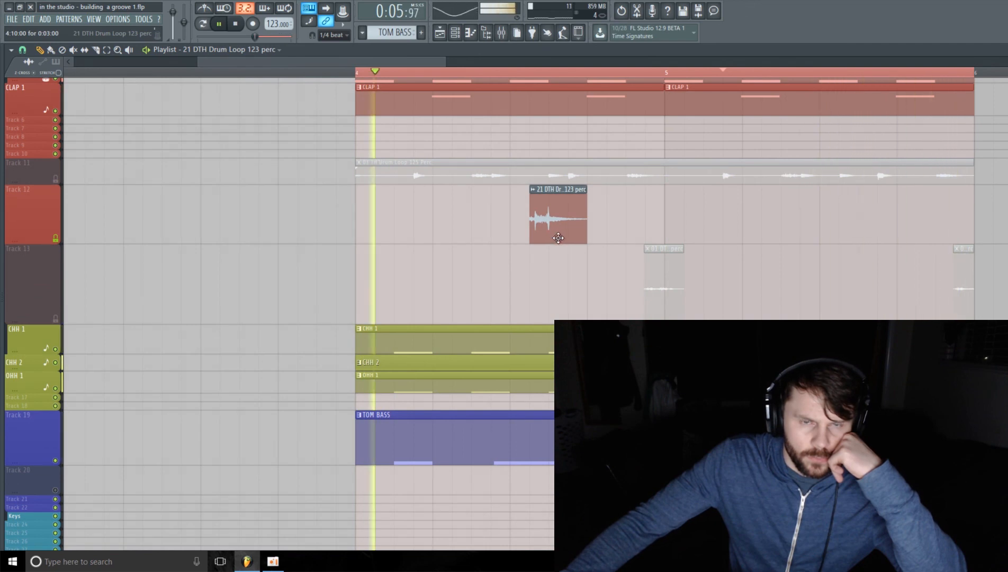
drag(560, 243, 620, 244)
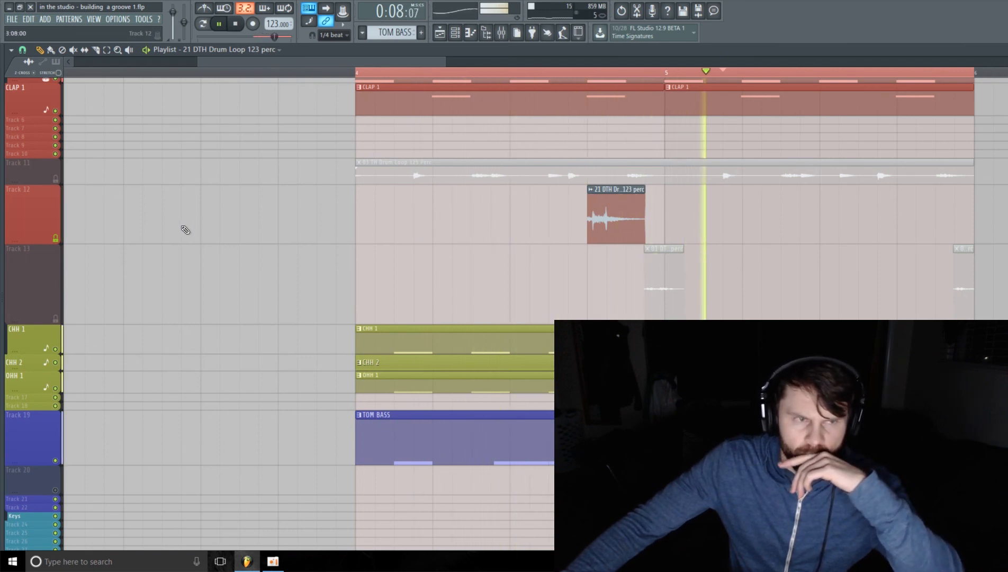
- Shift the audio inside the Track 12 slice to a single strong hit and place the slice at step 5 of bar 4
drag(588, 232, 474, 225)
drag(630, 234, 493, 234)
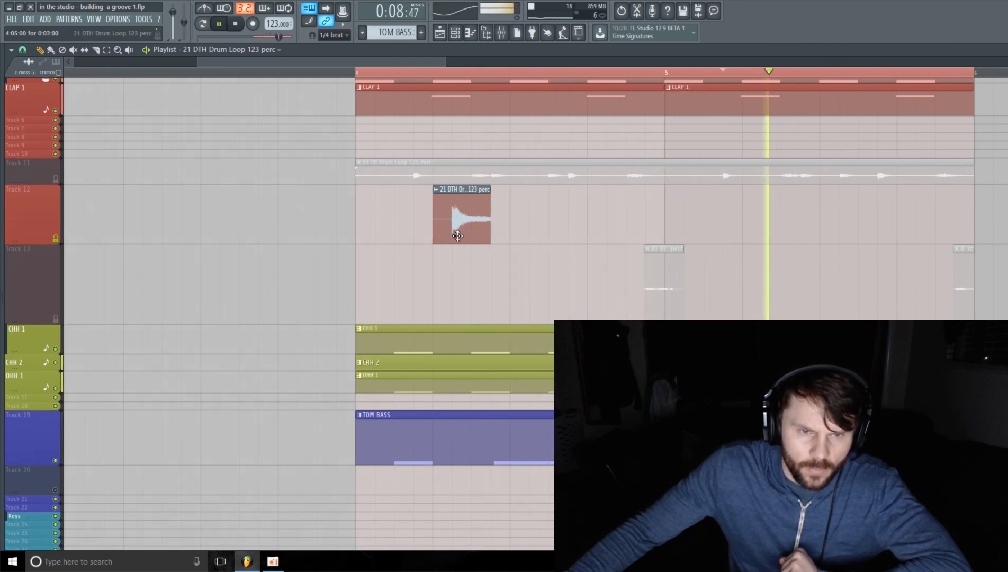
click(502, 33)
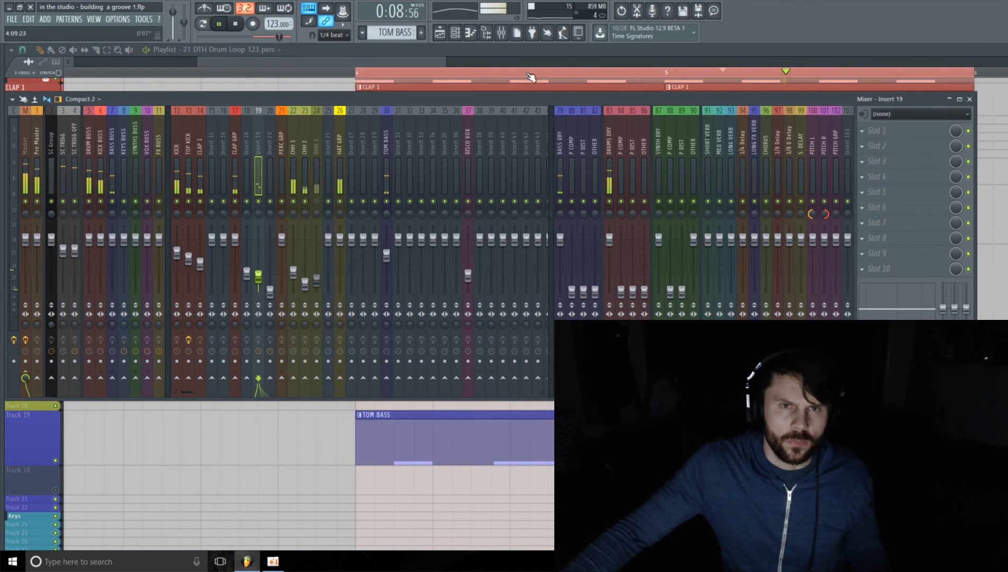
key(F9)
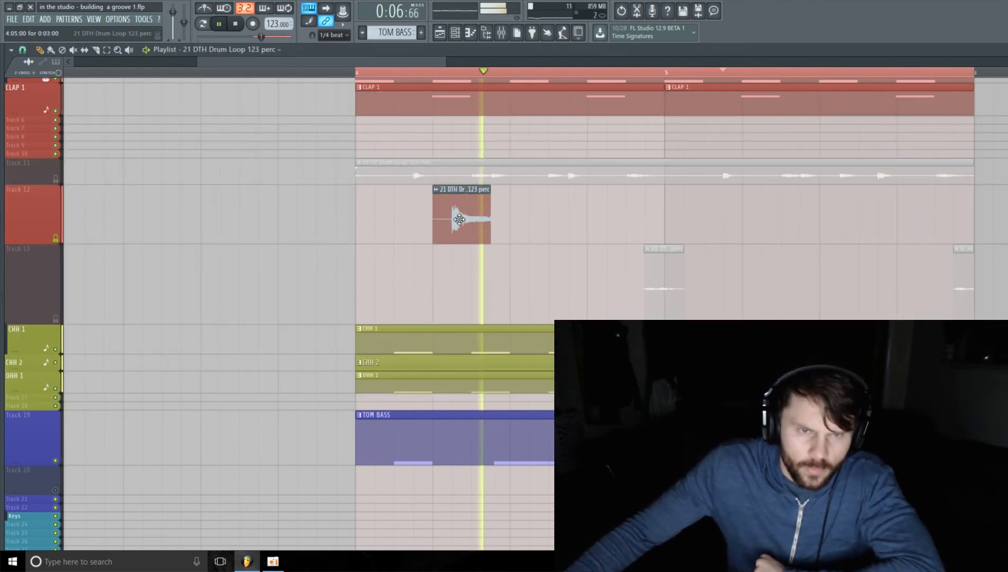
- Lower Insert 19's mixer volume slightly and trim the Track 12 slice to three steps after auditioning it at four
drag(434, 237, 478, 239)
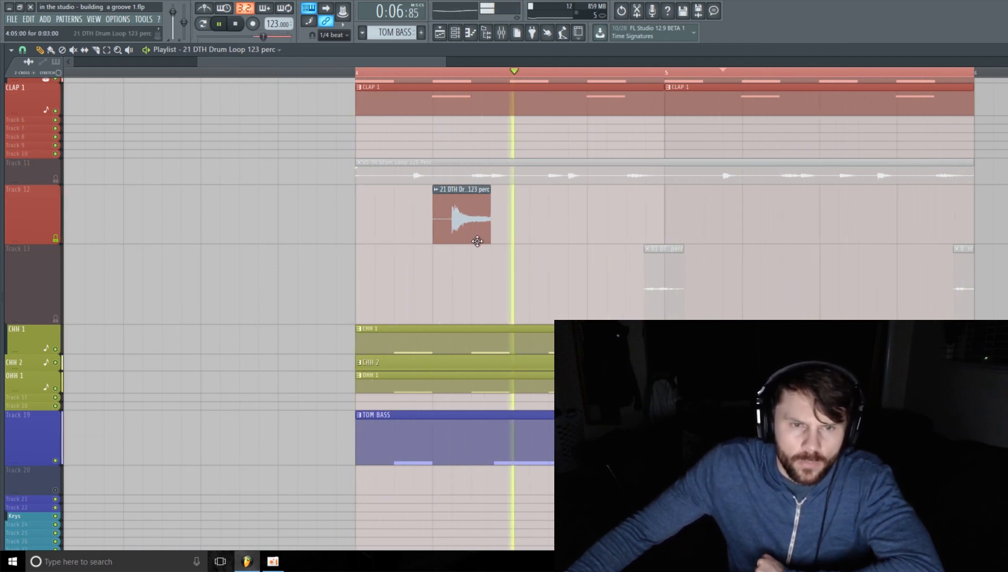
drag(489, 233, 504, 242)
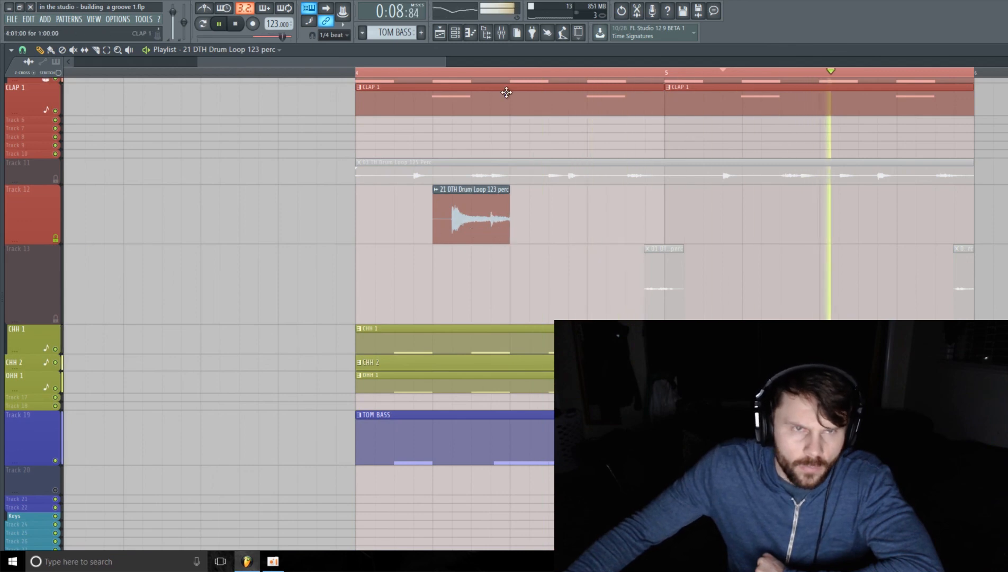
key(F9)
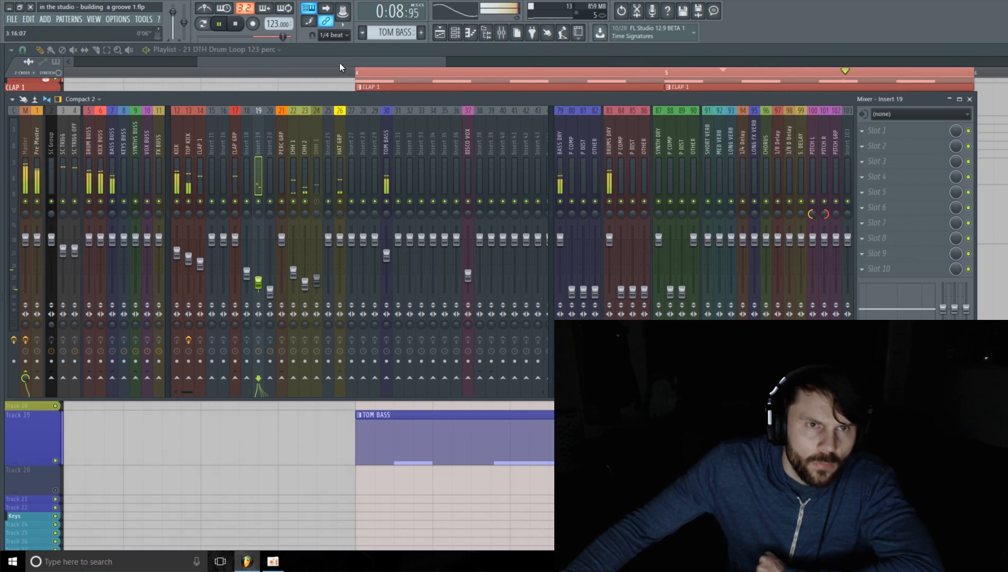
key(F9)
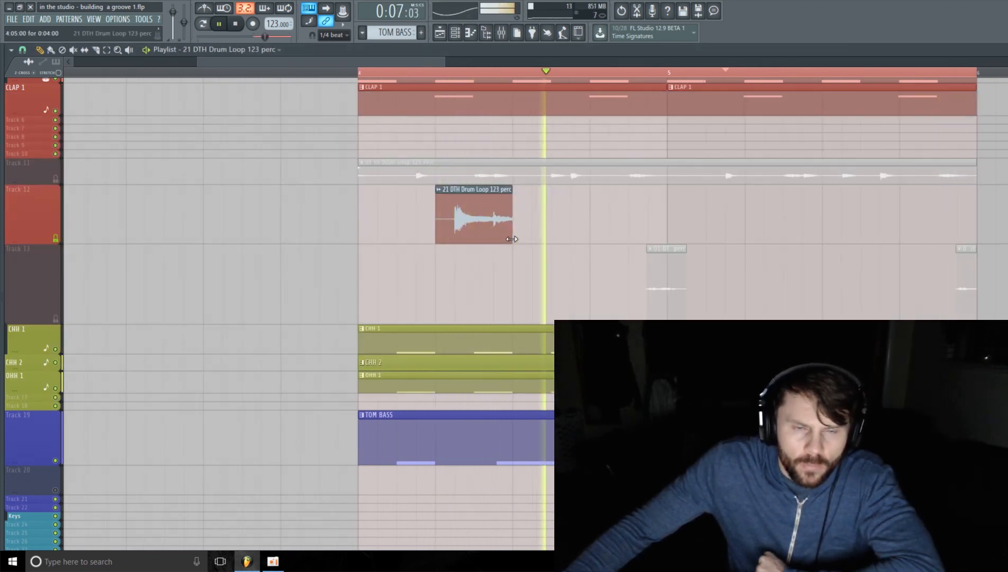
drag(512, 239, 493, 242)
- Reduce the height of Track 12 and add a copy of its percussion slice at step 5 of bar 5
scroll(477, 260, up, 3)
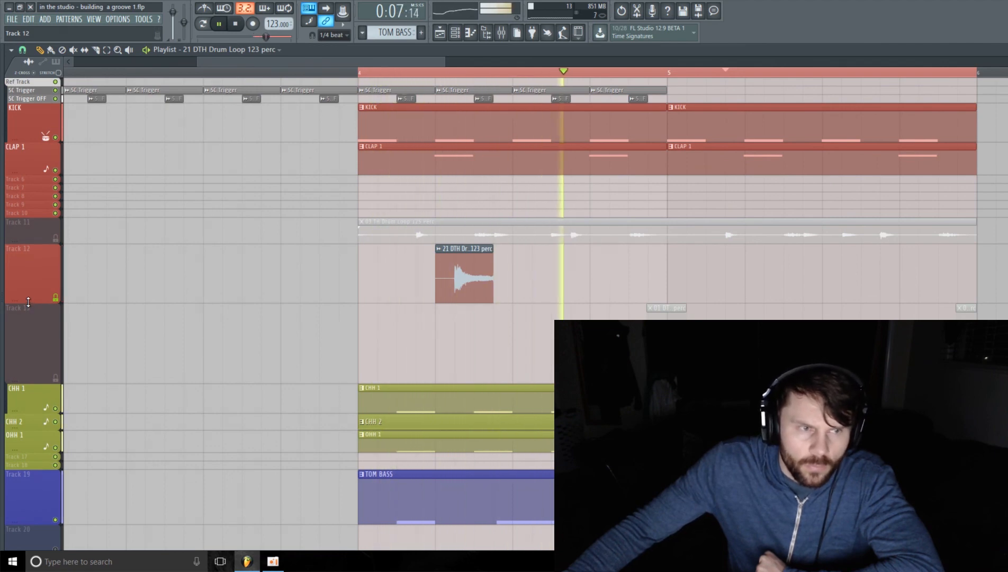
drag(31, 302, 31, 295)
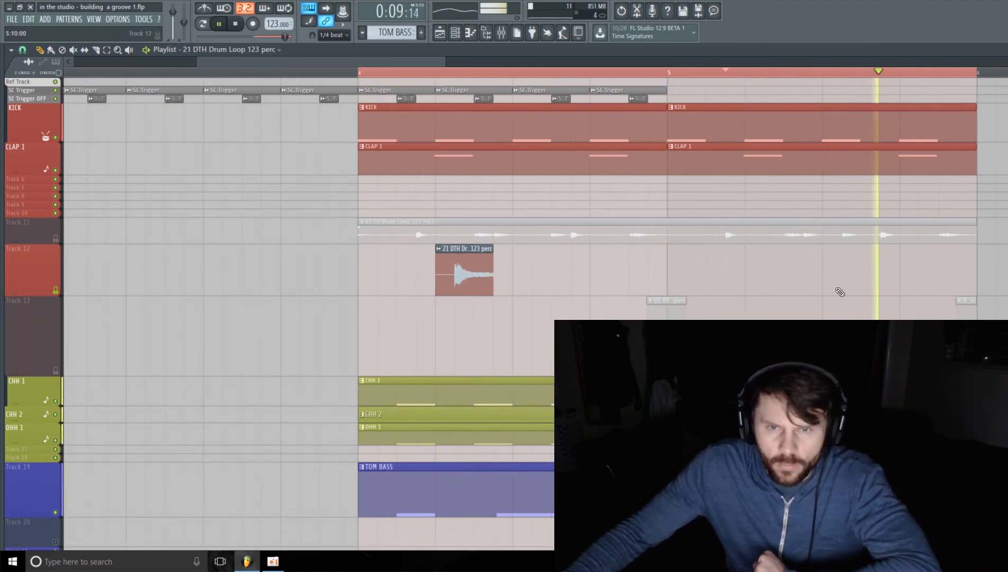
drag(772, 293, 769, 289)
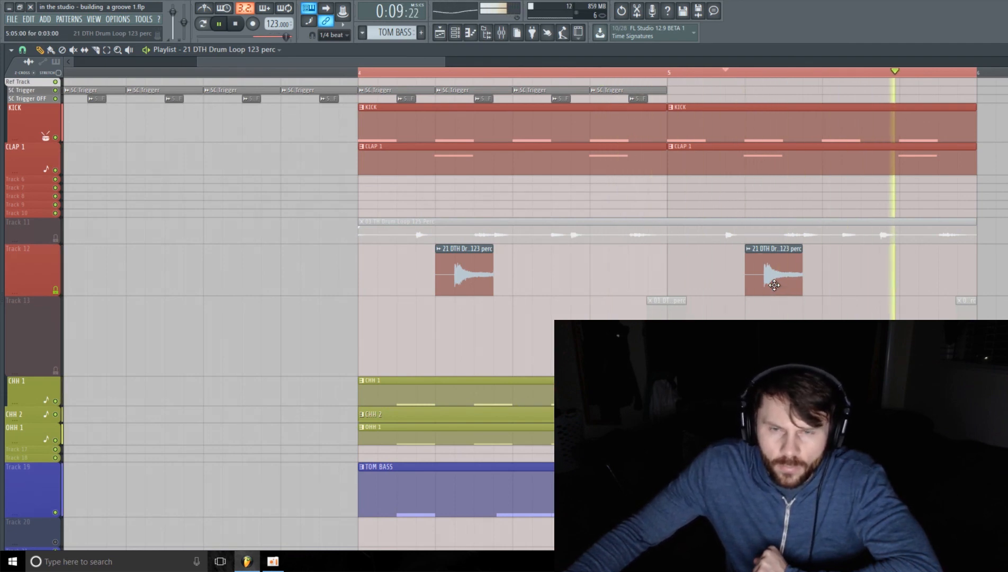
- Move the Track 12 slice in bar 5 to step 6 and set Insert 19's mixer volume to -25.9 dB, ending playback
drag(773, 284, 790, 288)
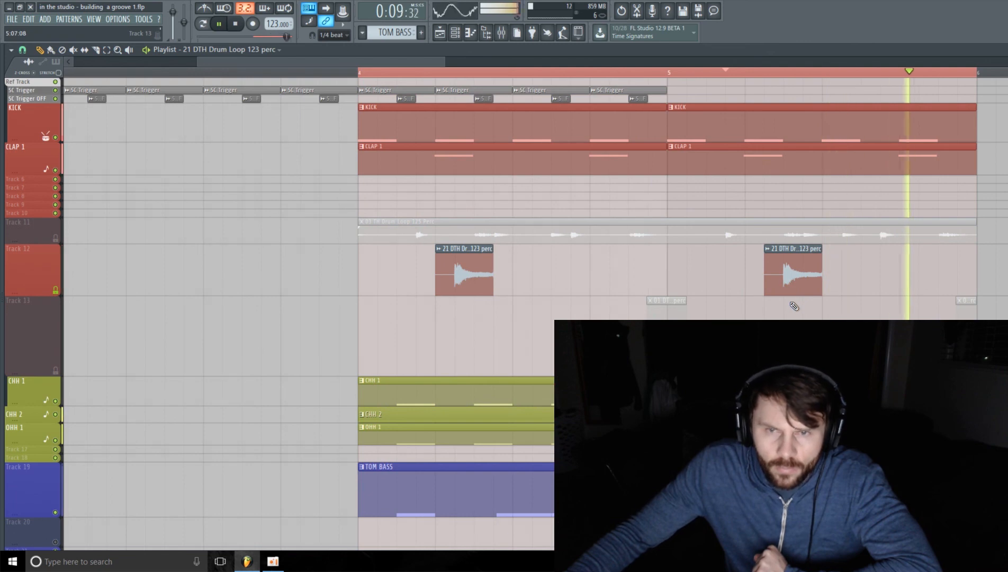
mouse_move(822, 290)
mouse_down()
mouse_move(850, 295)
mouse_move(822, 294)
mouse_up()
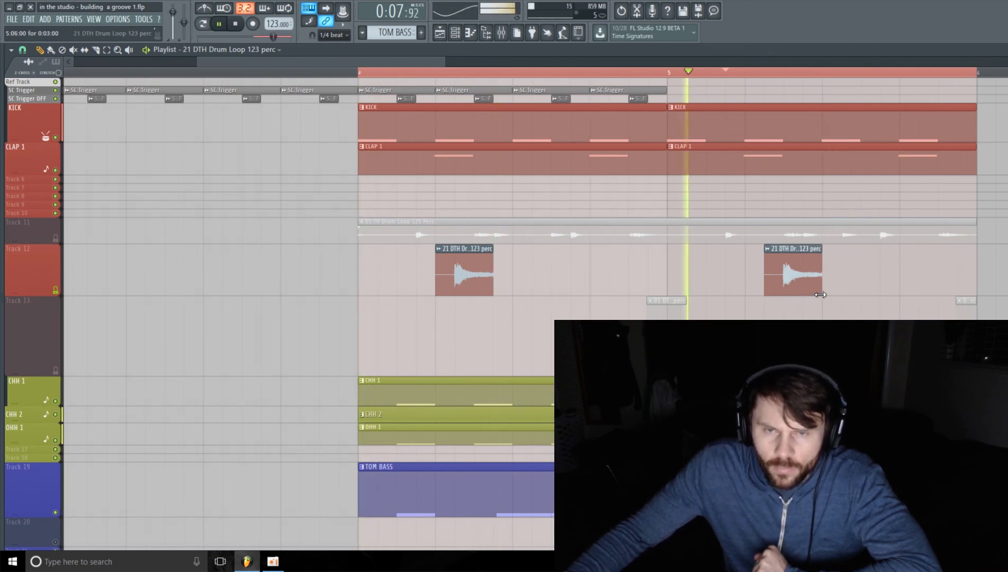
click(515, 33)
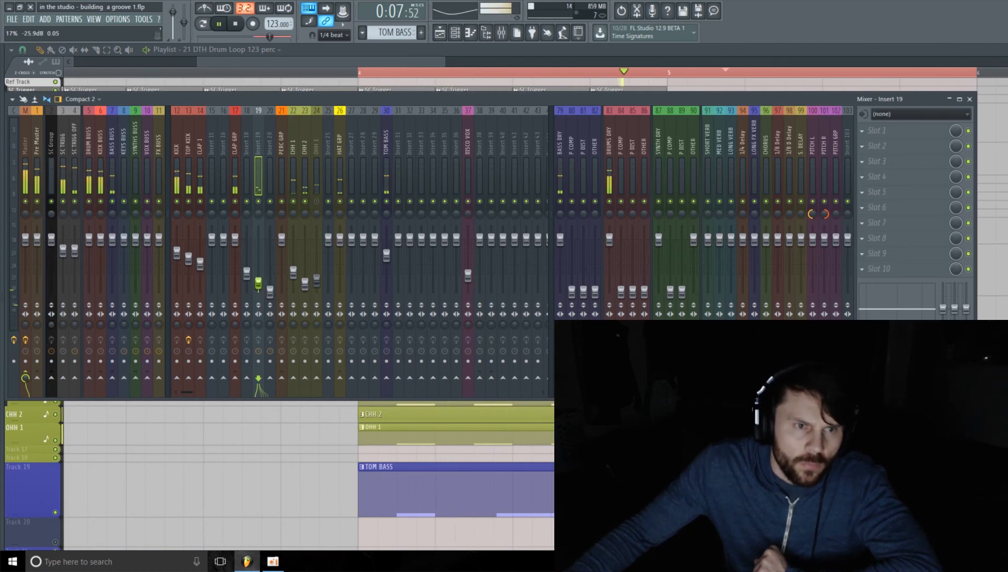
key(space)
click(414, 61)
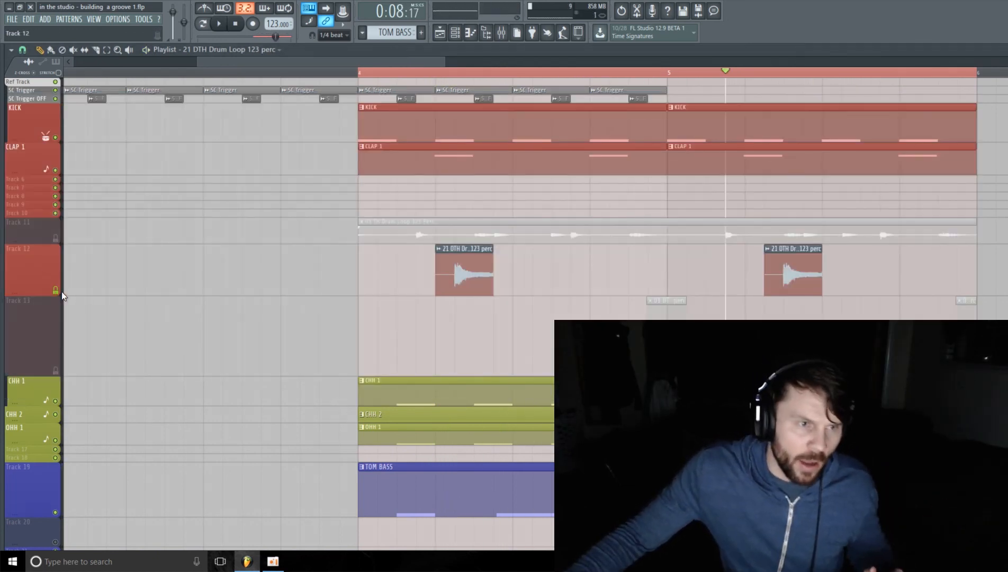
- Mute Track 12, unmute Track 11 and increase Track 11's height to show the 03 TH Drum Loop 125 Perc waveform
click(61, 287)
click(58, 238)
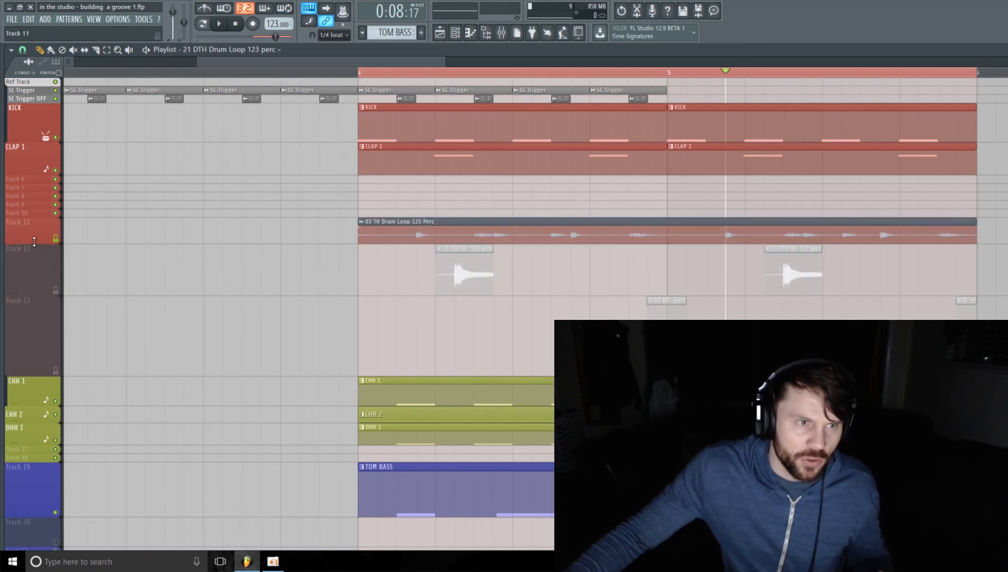
drag(35, 243, 43, 311)
scroll(193, 236, down, 1)
drag(377, 62, 406, 73)
- Raise Insert 20's mixer volume to about -14.4 dB while the loop plays
click(502, 34)
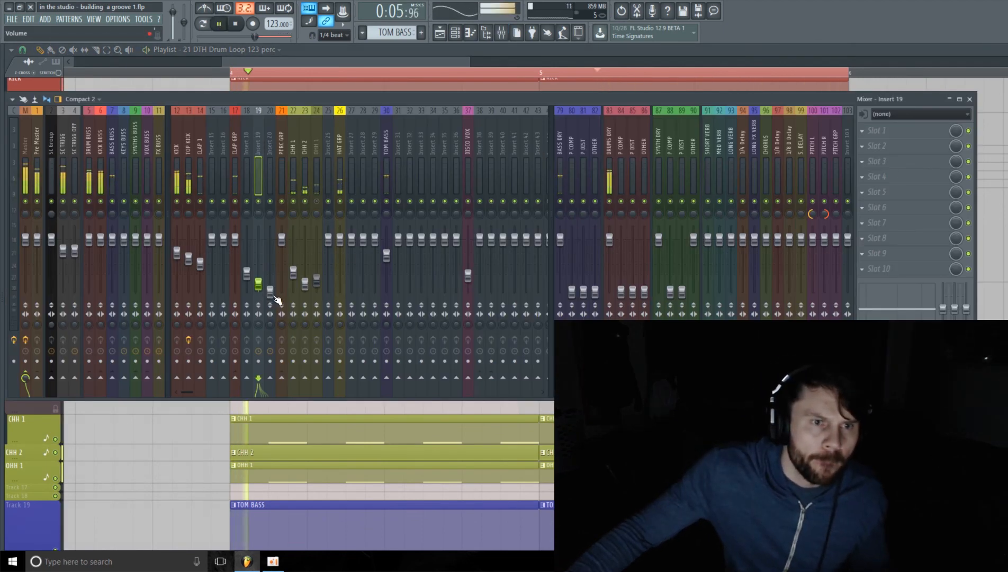
drag(275, 297, 275, 291)
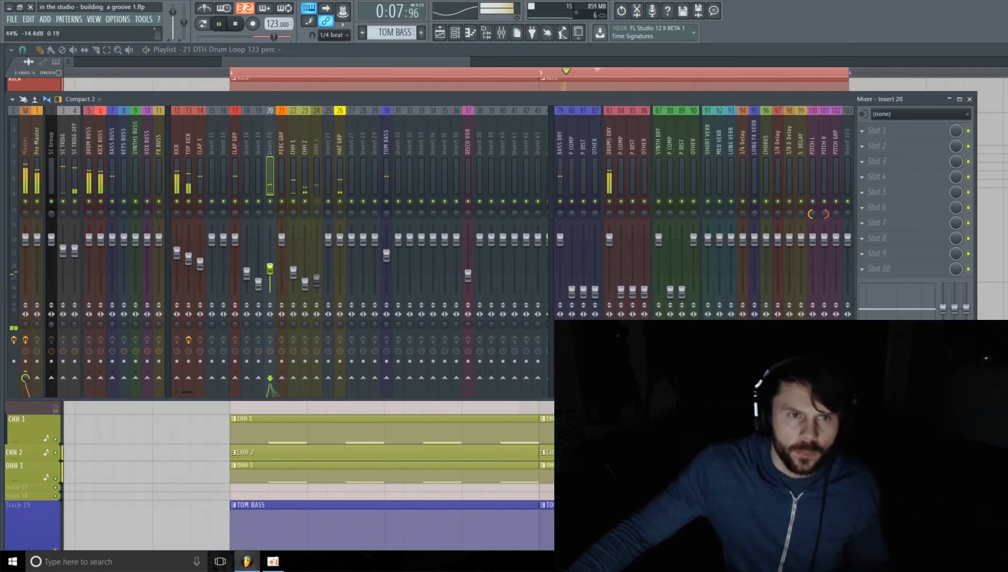
key(F9)
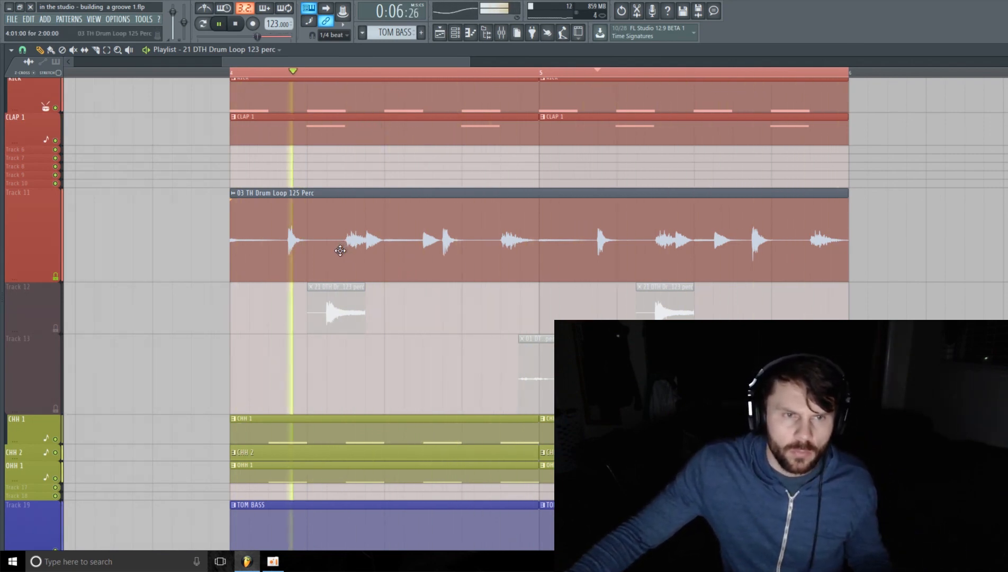
- Stop playback and slice the 03 TH Drum Loop 125 Perc clip on Track 11 around selected hits in bars 4 and 5
key(space)
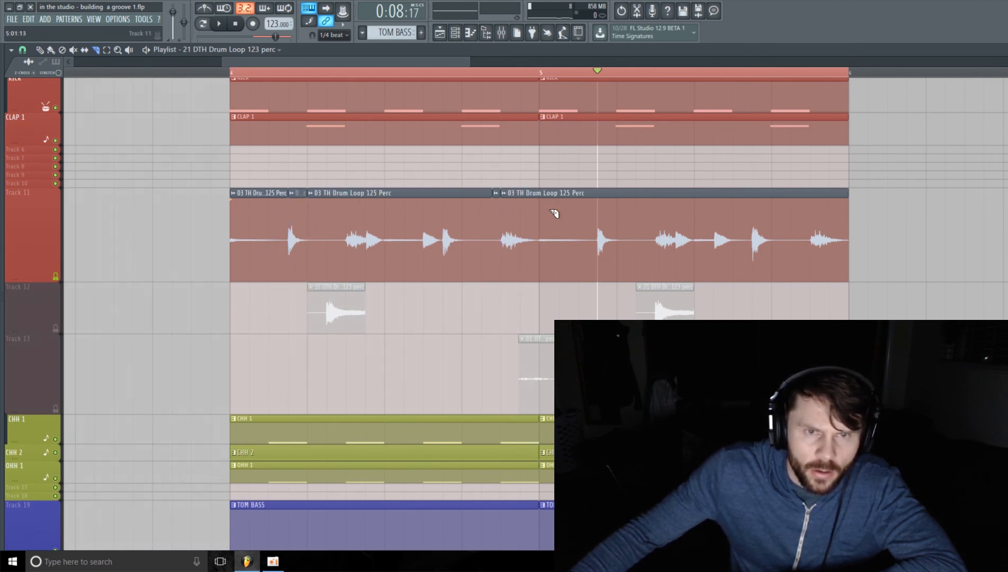
drag(540, 199, 548, 295)
drag(598, 200, 601, 291)
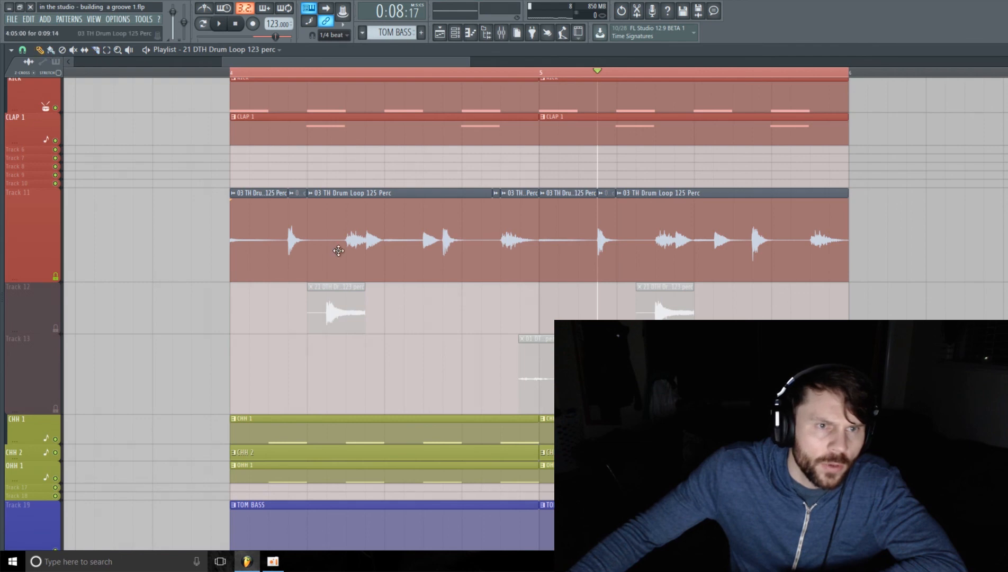
- Delete the unwanted Track 11 slices, keeping only the hits at steps 4 and 15 of bar 4 and step 4 of bar 5
right_click(274, 234)
right_click(348, 222)
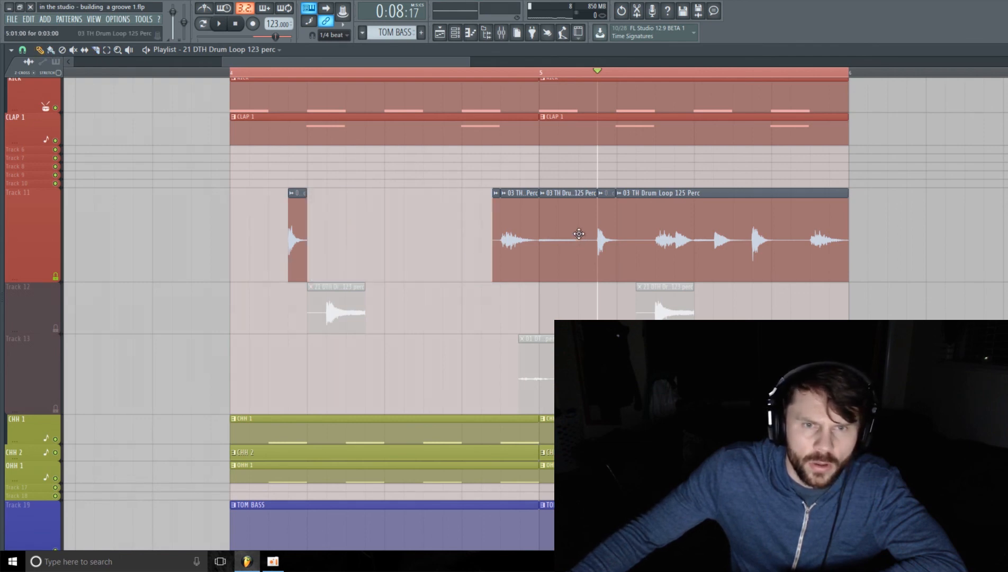
right_click(579, 234)
right_click(649, 251)
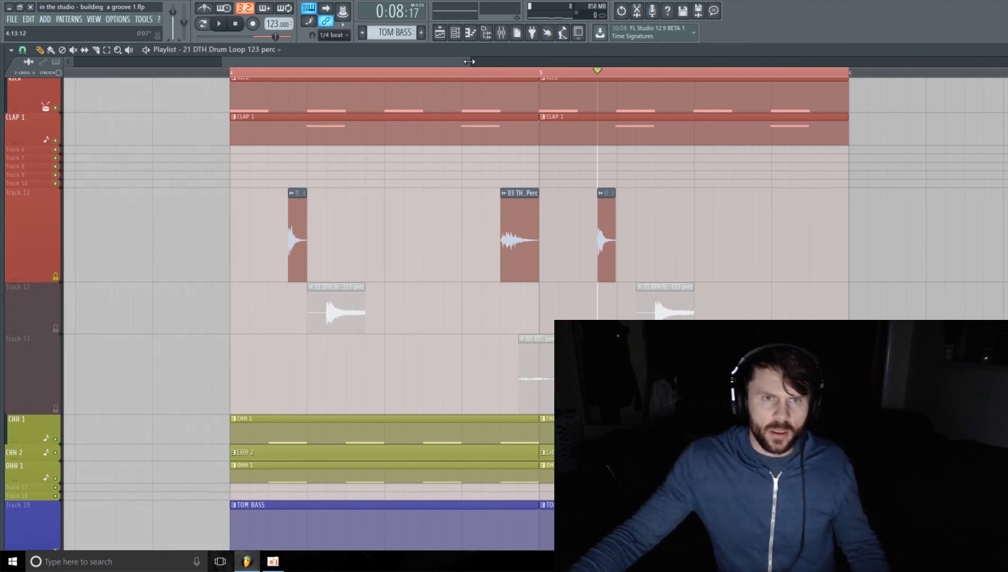
- Play the two-bar loop and unmute Tracks 12 and 13 so their slices sound together with Track 11
drag(469, 62, 440, 62)
drag(345, 62, 357, 64)
key(space)
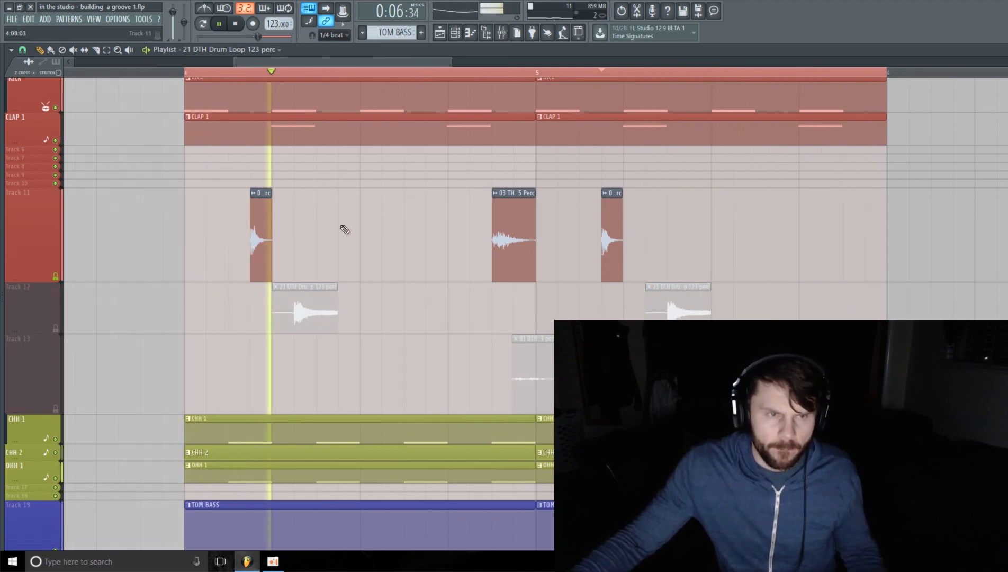
scroll(381, 285, down, 4)
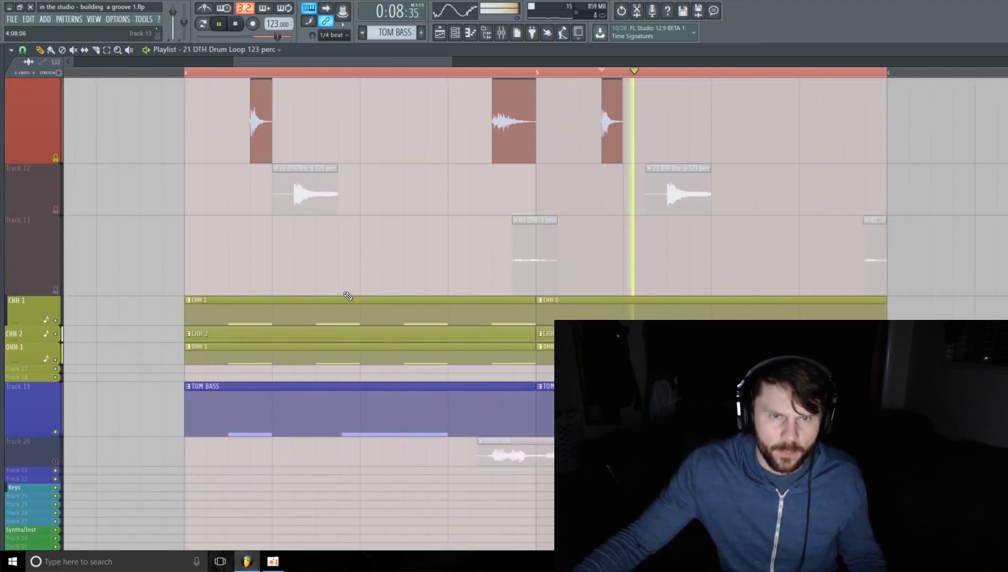
scroll(382, 283, up, 2)
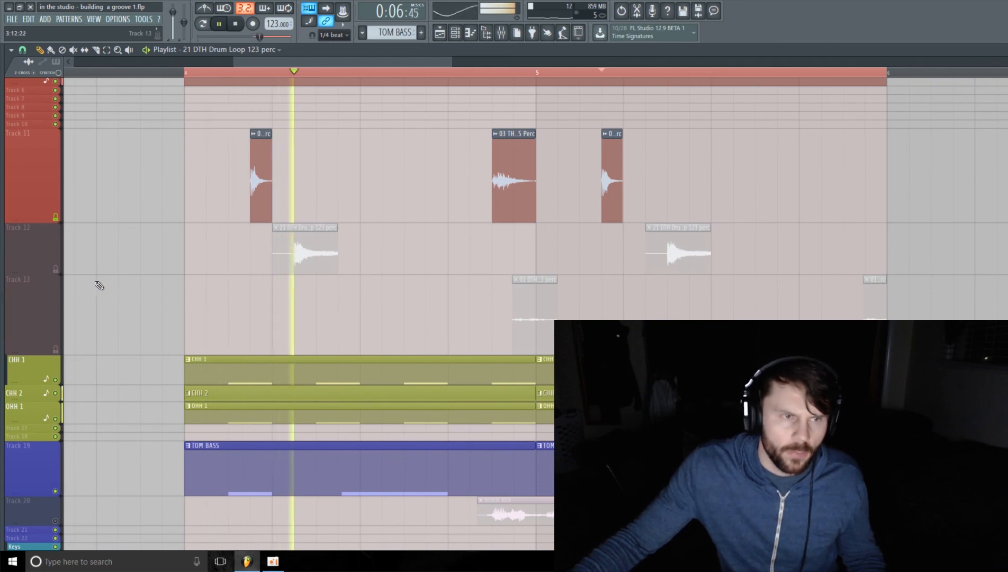
click(56, 269)
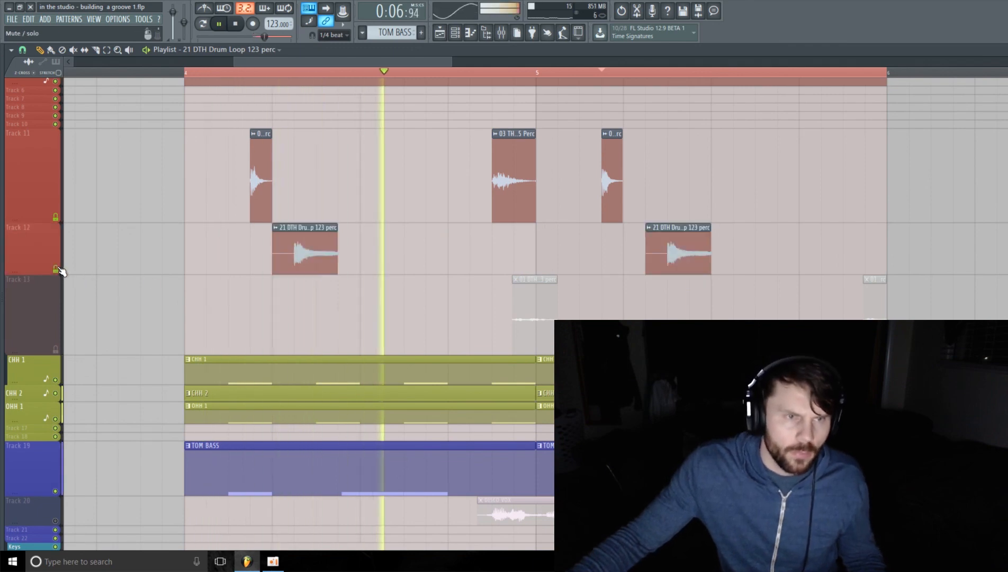
click(57, 348)
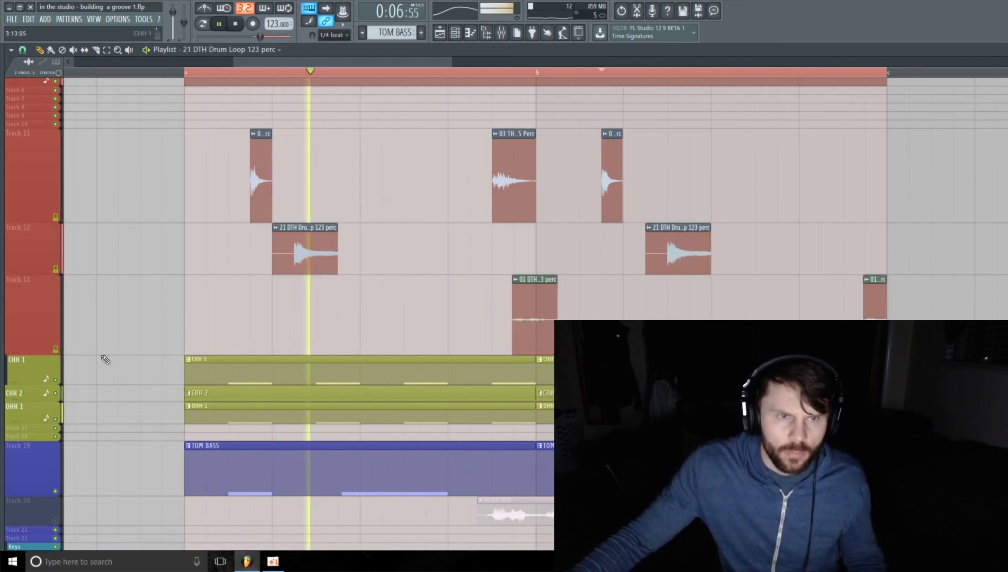
- Move the Track 12 slice in bar 4 to step 6 and reduce the height of Track 12
drag(313, 251, 334, 252)
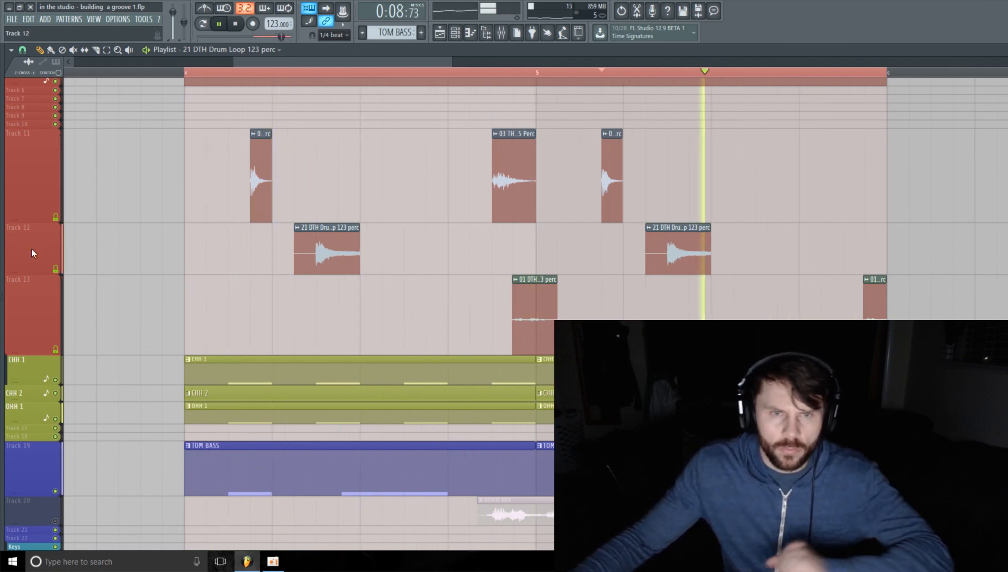
drag(34, 272, 34, 259)
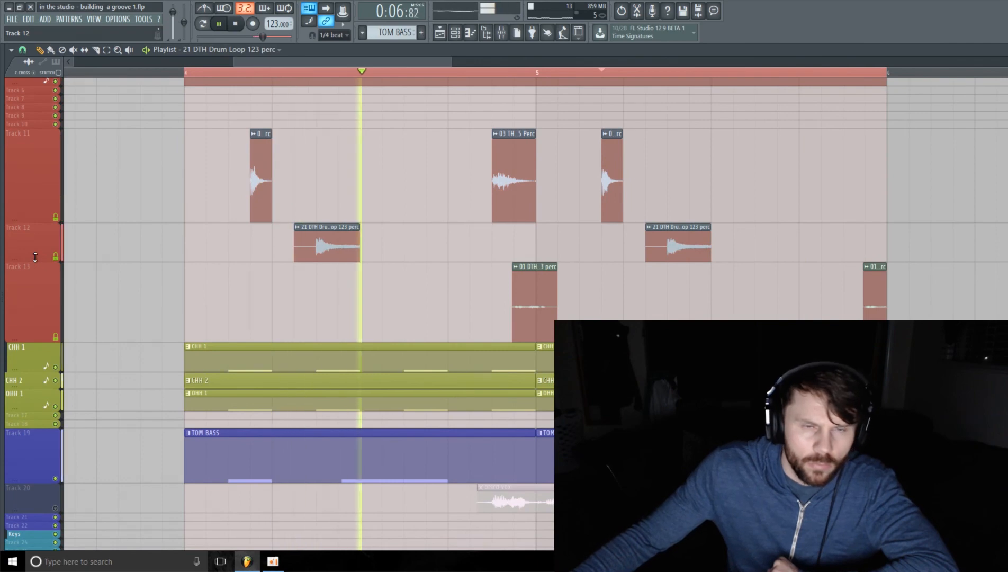
- Rebalance the percussion inserts in the mixer, lowering Inserts 18 and 20 and setting Insert 19 to about -24.1 dB
click(501, 32)
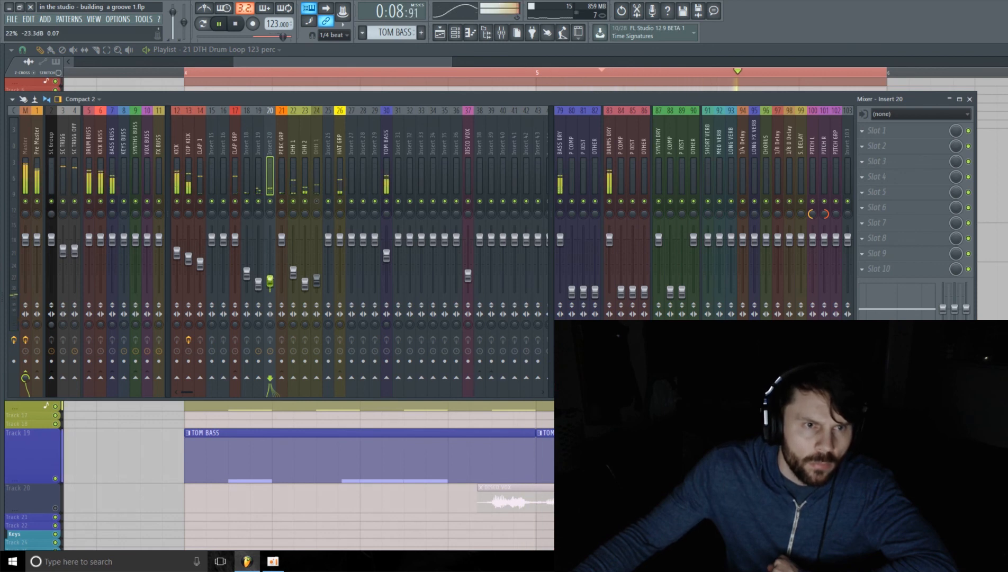
drag(258, 285, 259, 282)
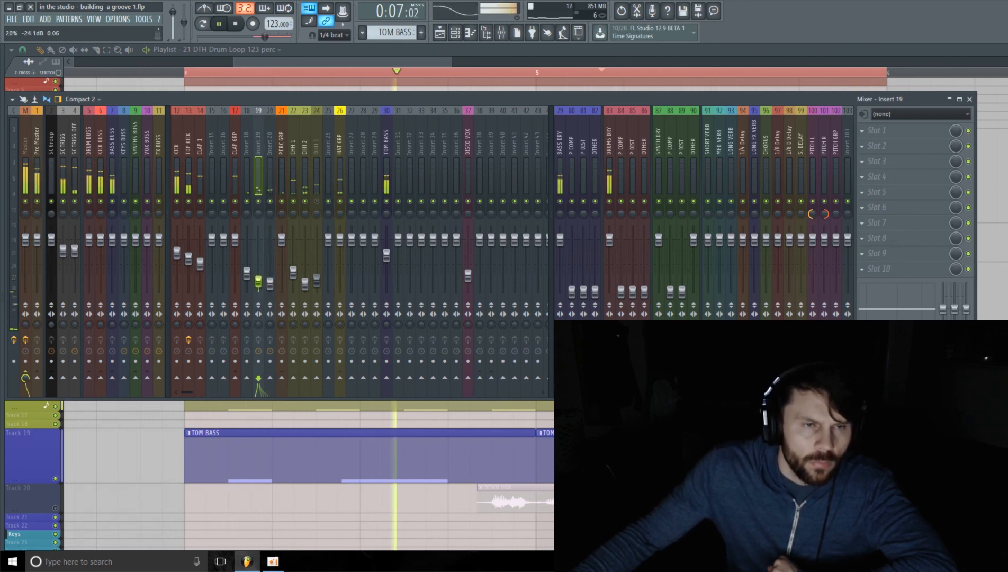
click(271, 281)
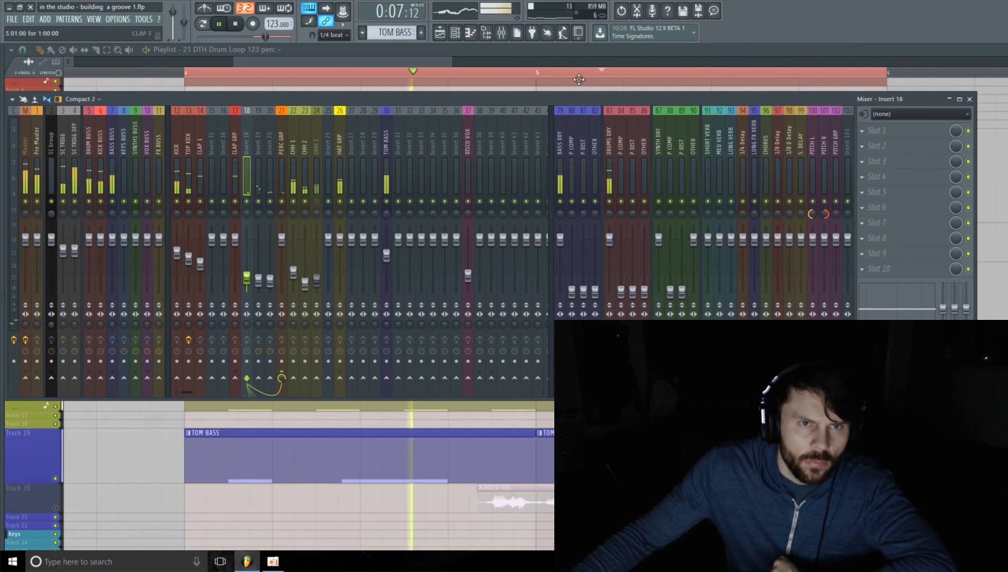
click(418, 60)
- Reduce the height of Track 11 and mute the Track 12 percussion slices
scroll(439, 182, up, 3)
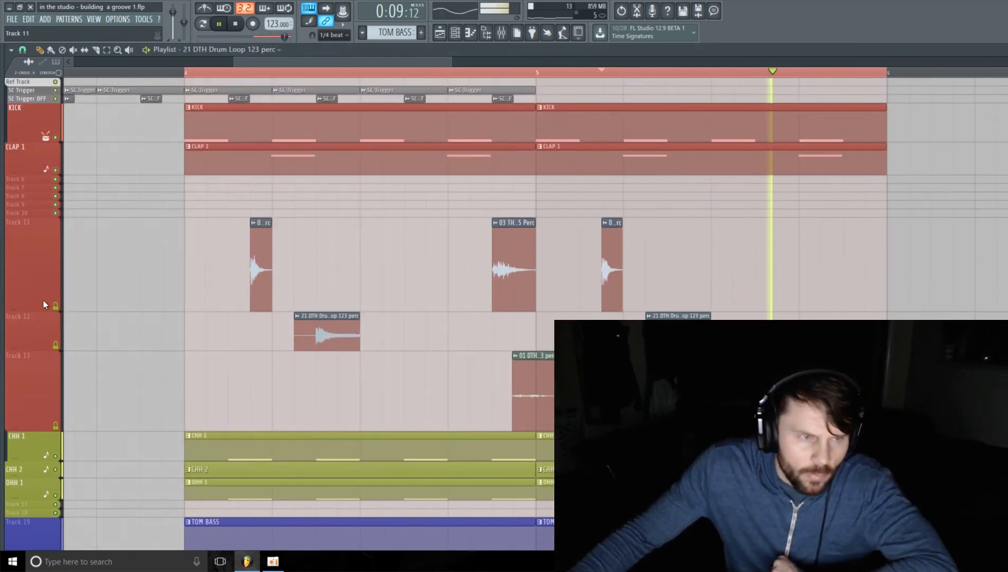
drag(44, 311, 42, 287)
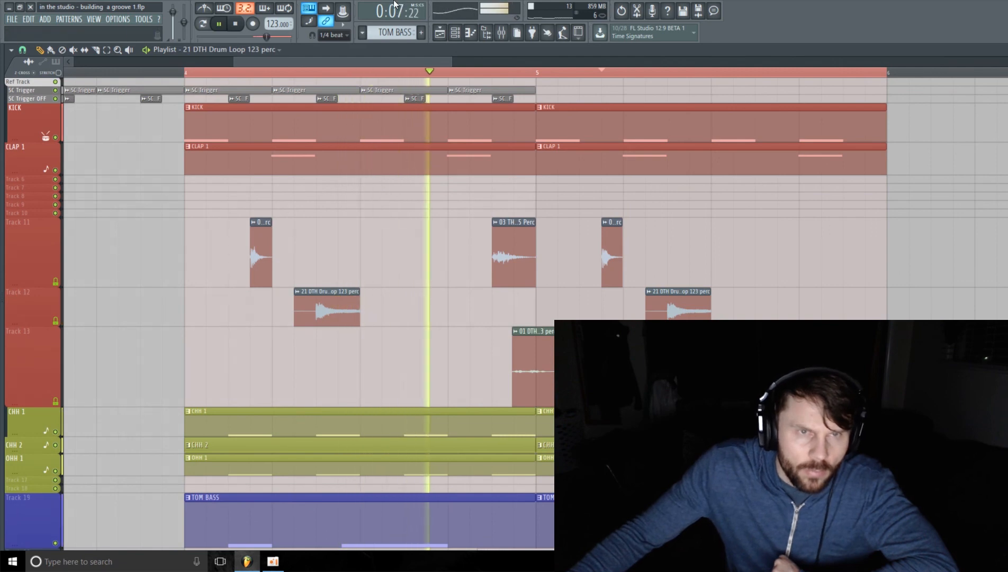
key(F9)
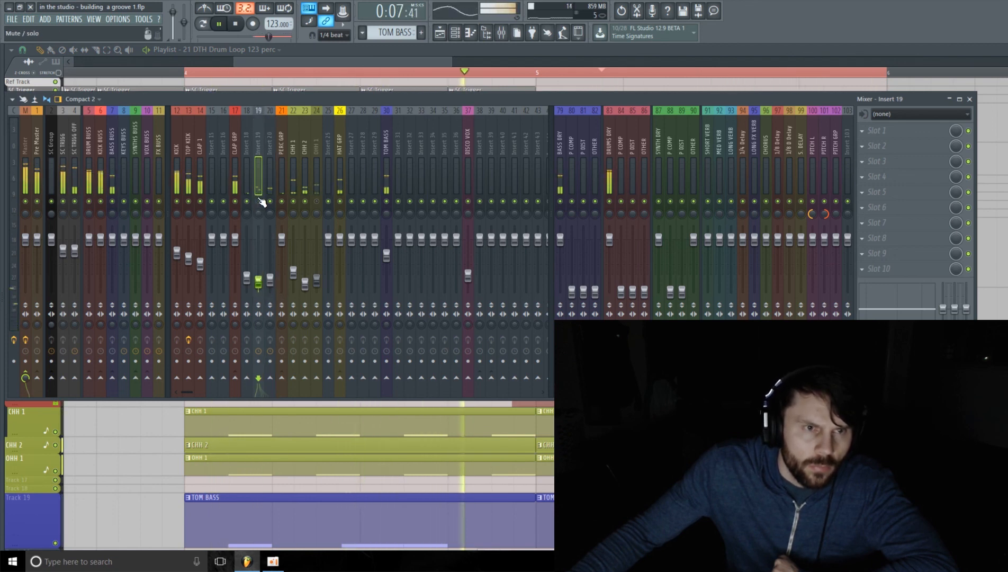
key(F9)
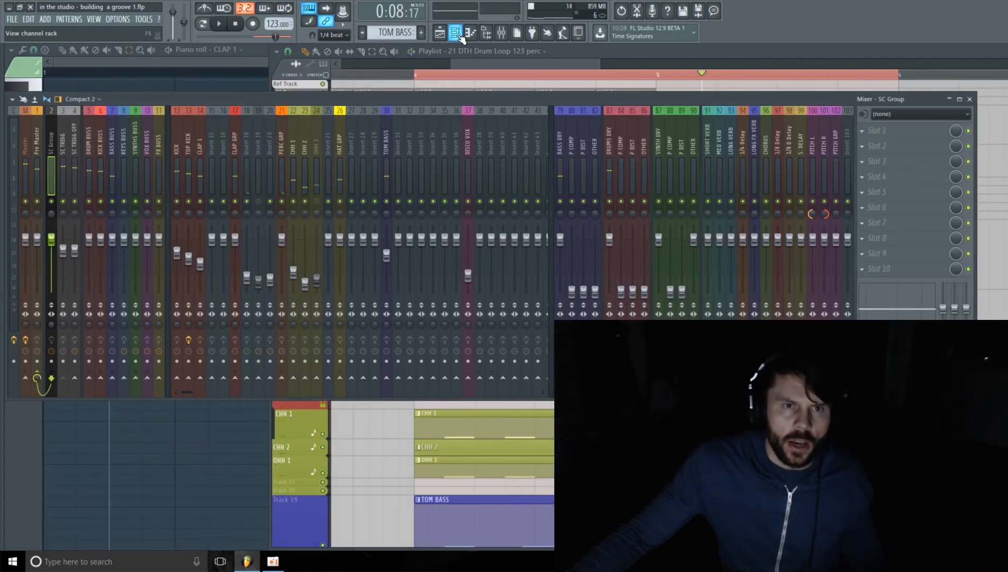
- Check the channel rack, return to the maximized playlist and resume playback with Track 12 muted
click(455, 32)
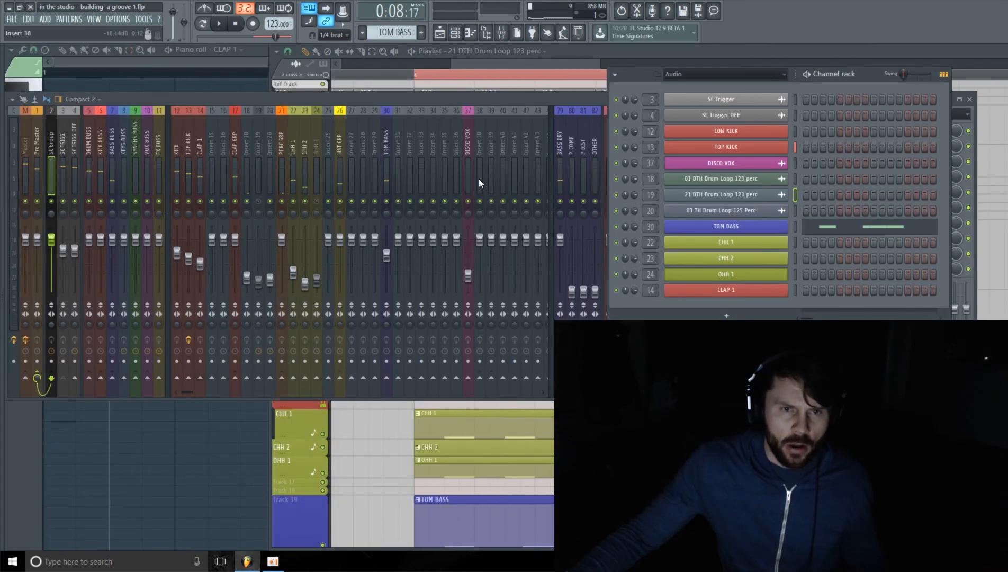
click(559, 66)
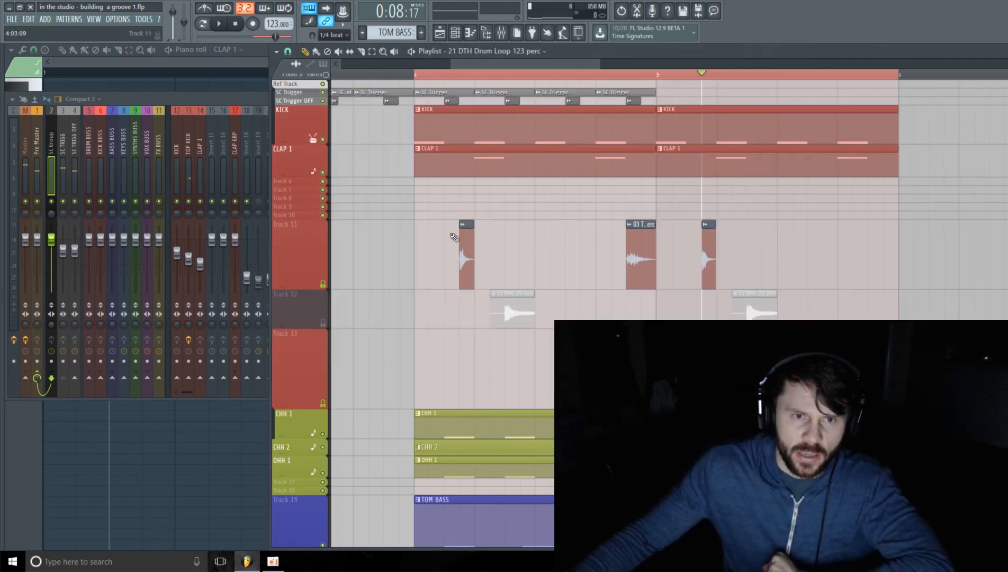
double_click(683, 56)
key(space)
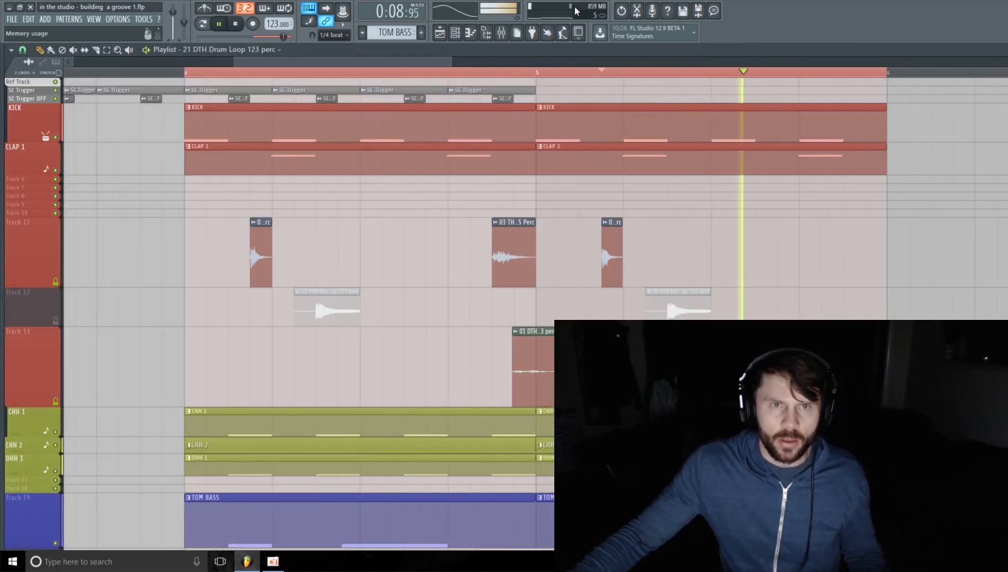
- Raise Insert 18 slightly, set Insert 20's mixer volume to -21.8 dB and pull down Insert 19, ending playback
key(F9)
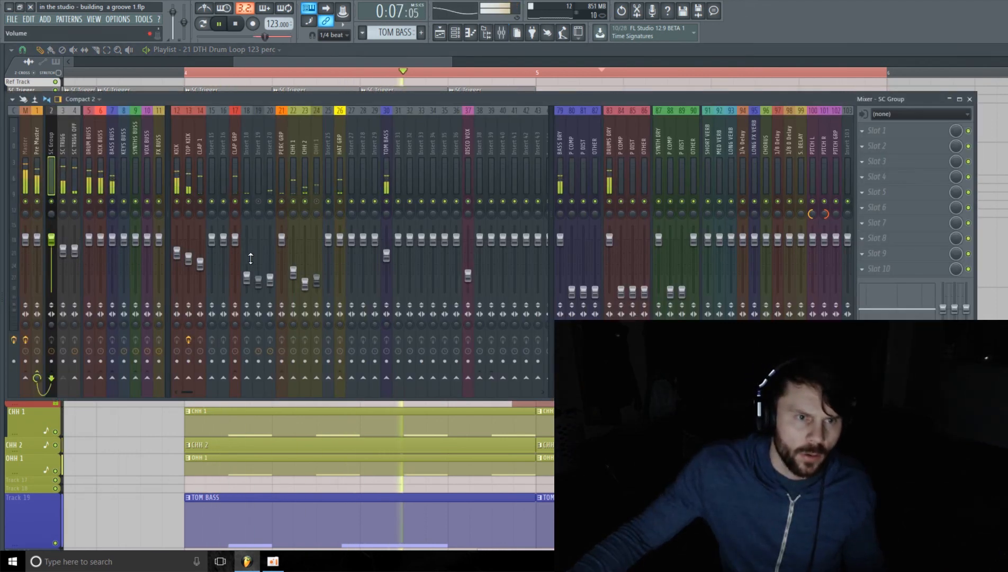
click(270, 279)
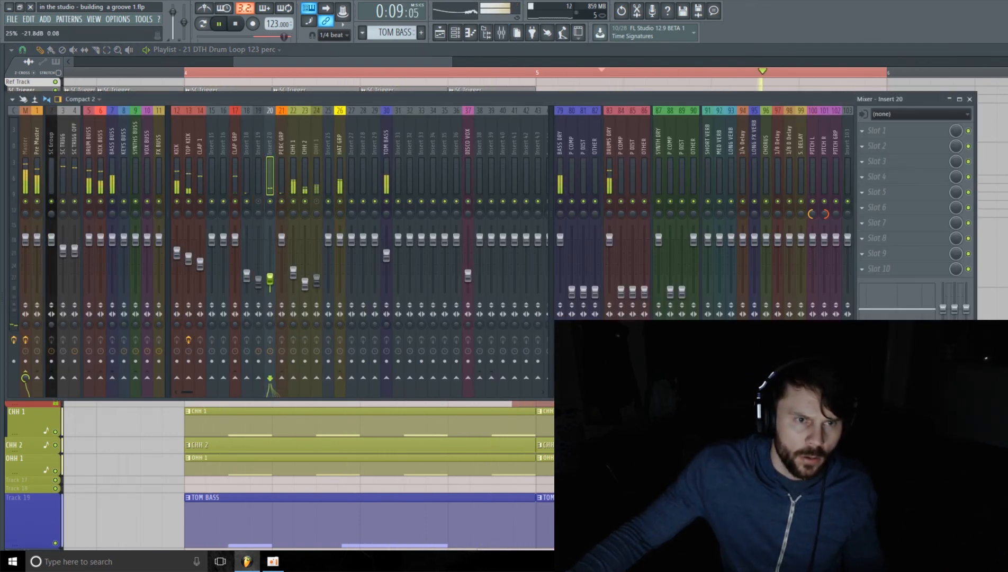
click(258, 281)
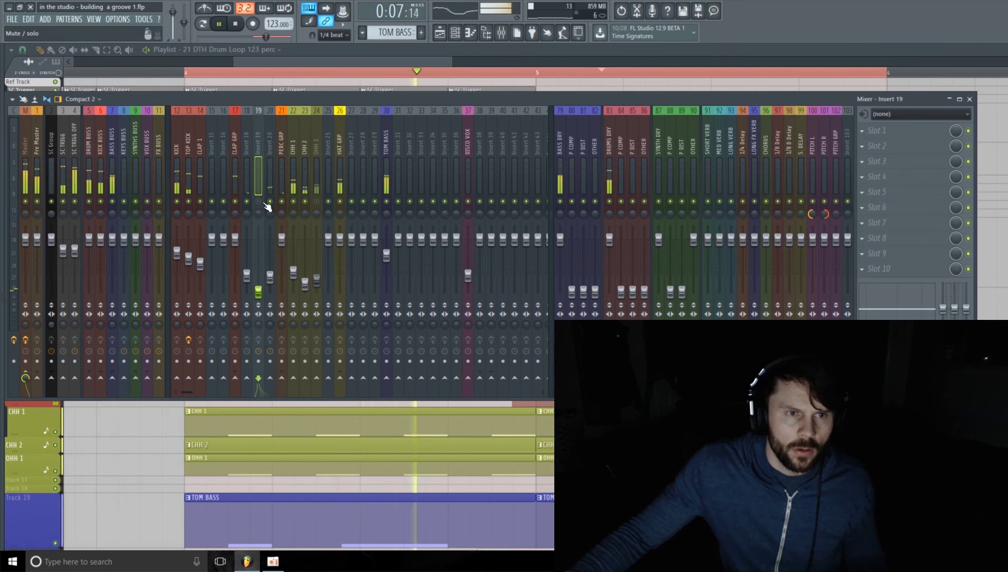
key(space)
key(F9)
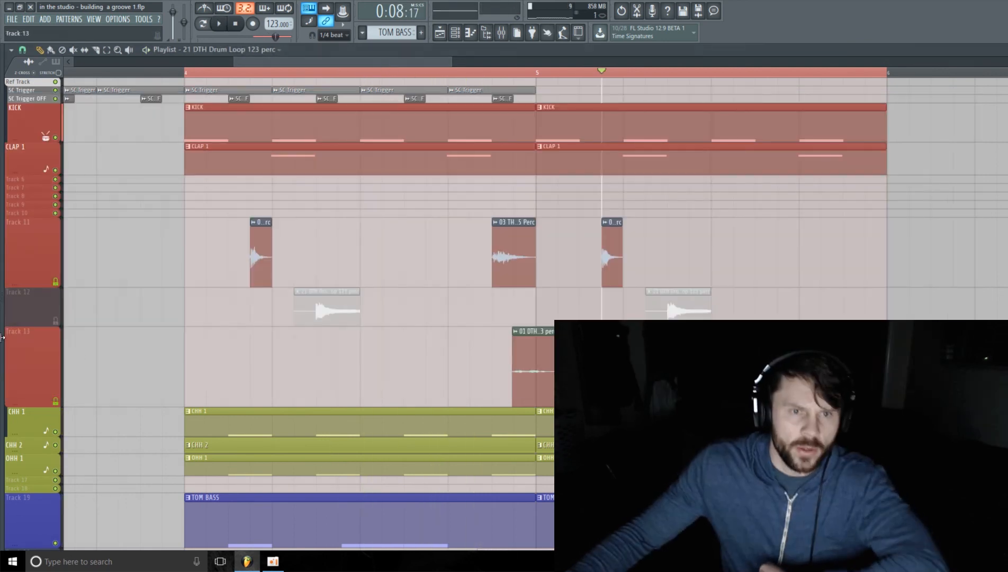
- Collapse the muted Track 12 to its minimum height and reduce the height of Track 11
drag(30, 327, 29, 276)
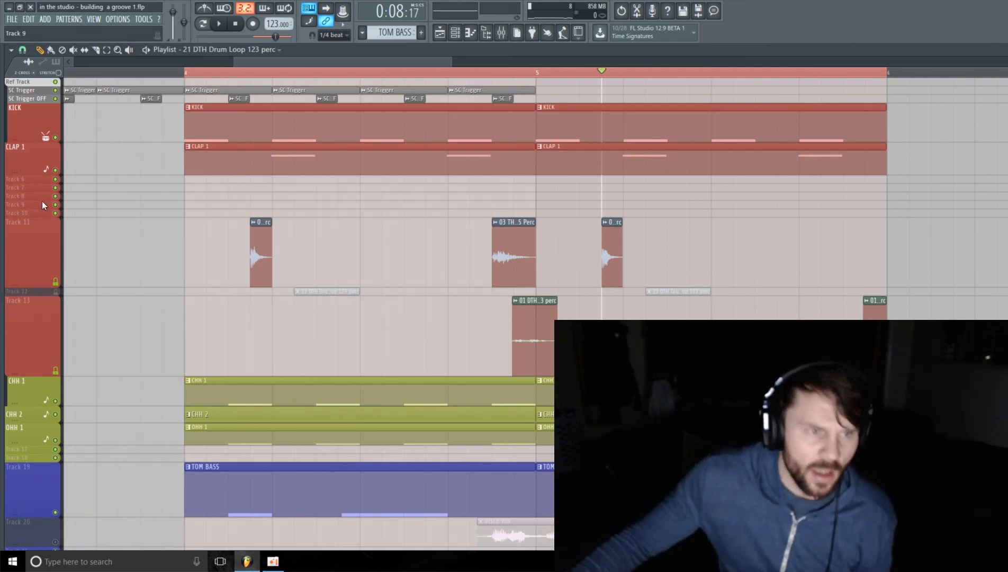
drag(32, 286, 32, 255)
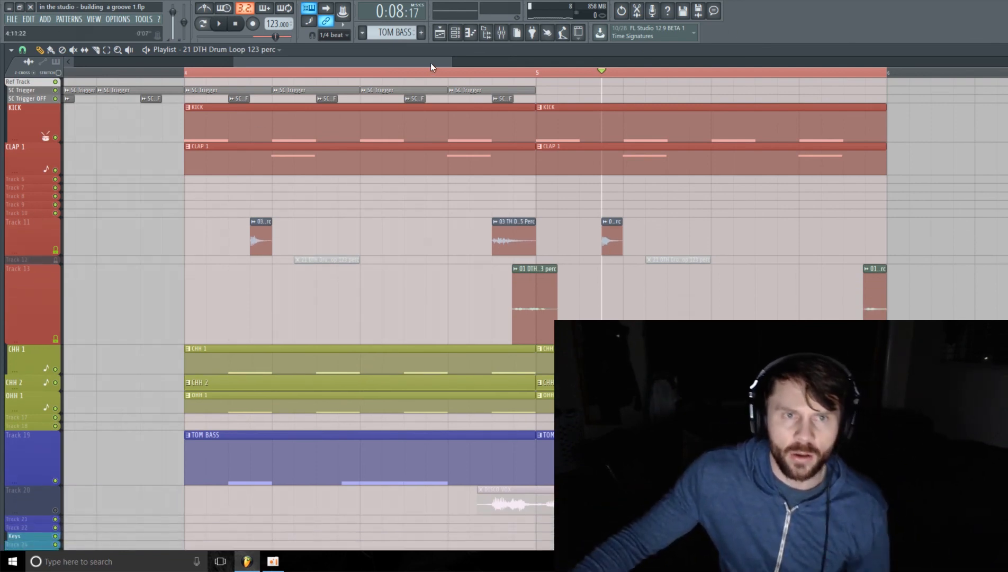
- Play the groove while reducing the heights of Track 11 and Track 13 and unmuting Track 20, ending playback
drag(453, 61, 644, 64)
drag(558, 63, 465, 63)
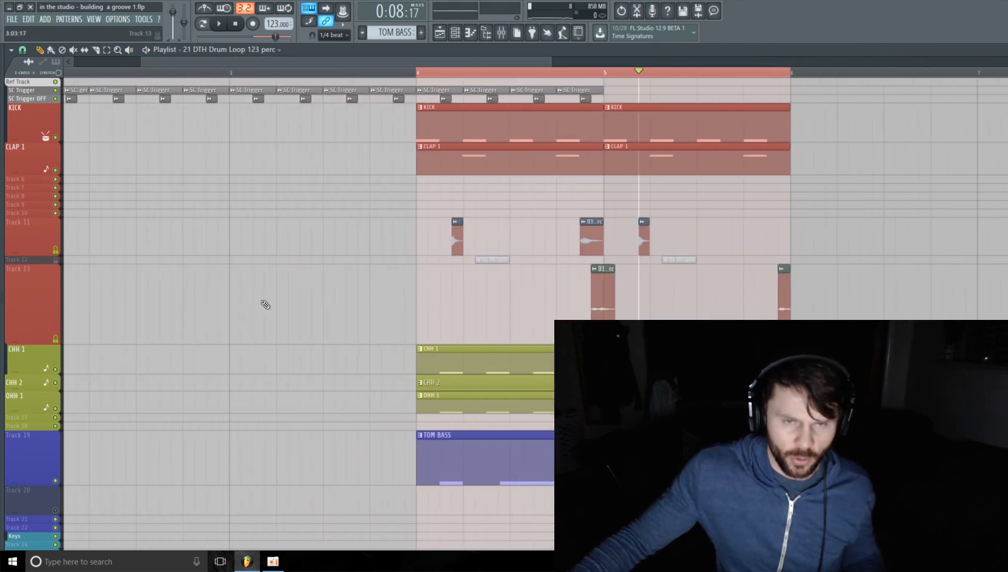
key(space)
drag(34, 256, 34, 249)
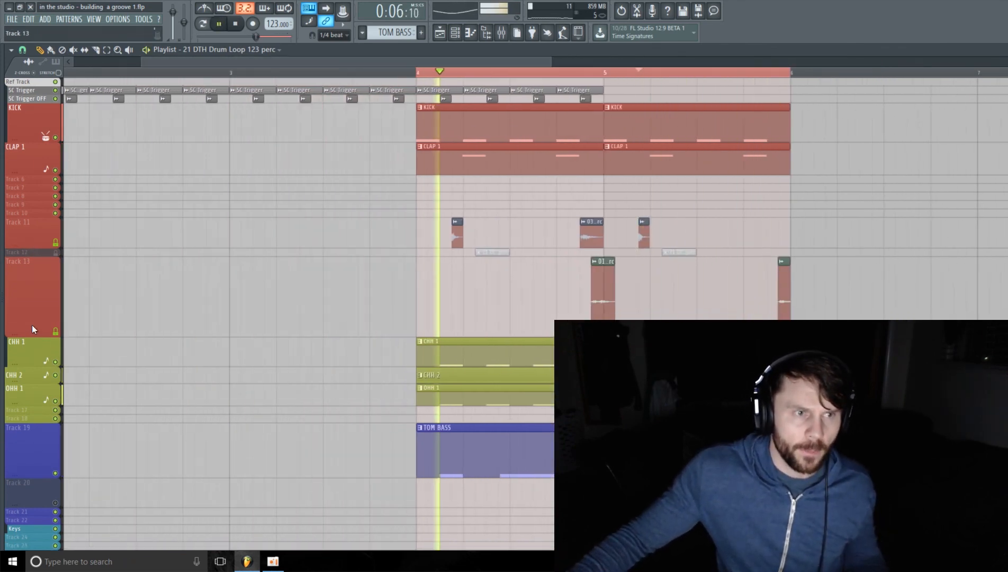
drag(33, 330, 37, 293)
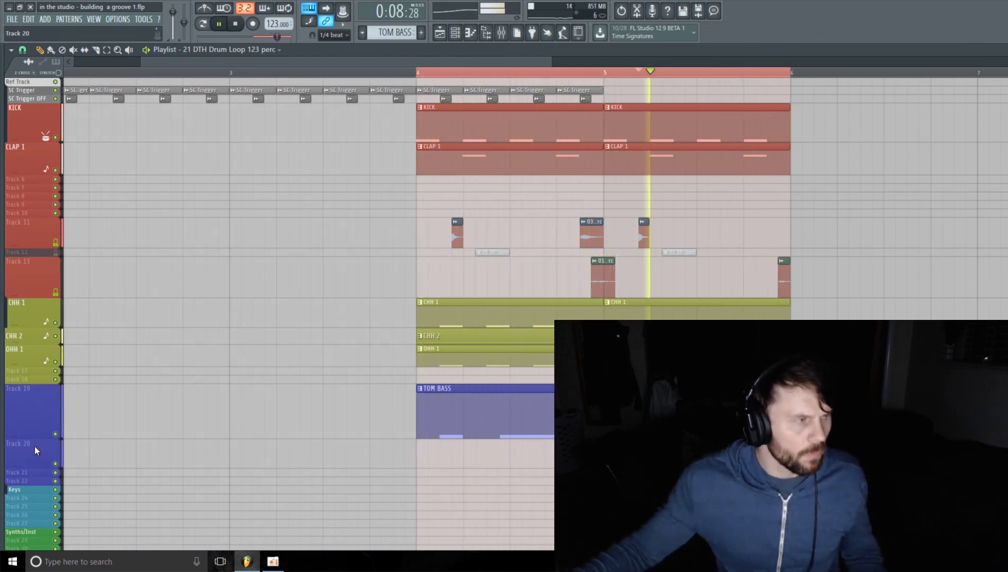
key(space)
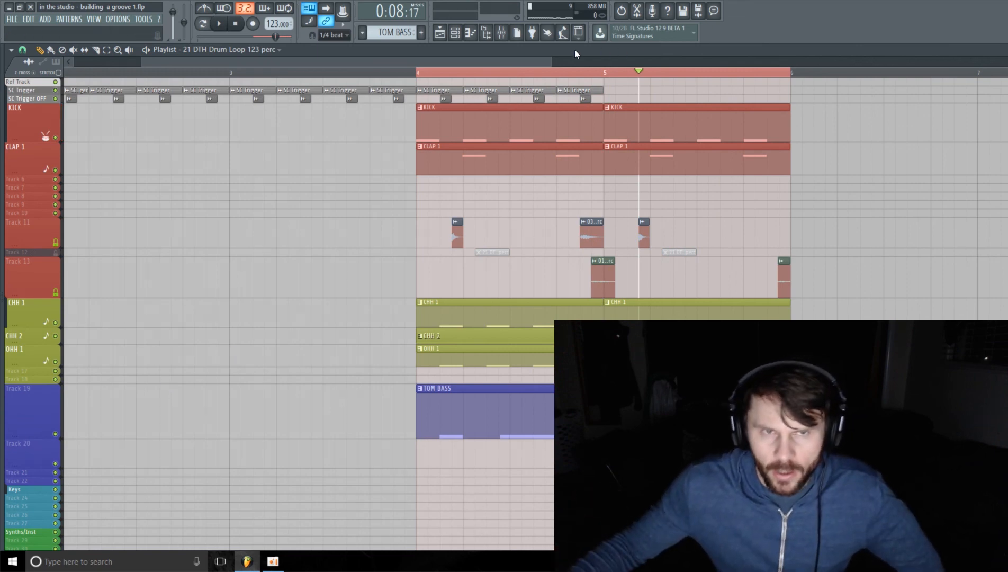
- Increase the height of the empty Track 17 below OHH 1
drag(550, 63, 586, 62)
drag(513, 65, 620, 62)
drag(547, 63, 576, 63)
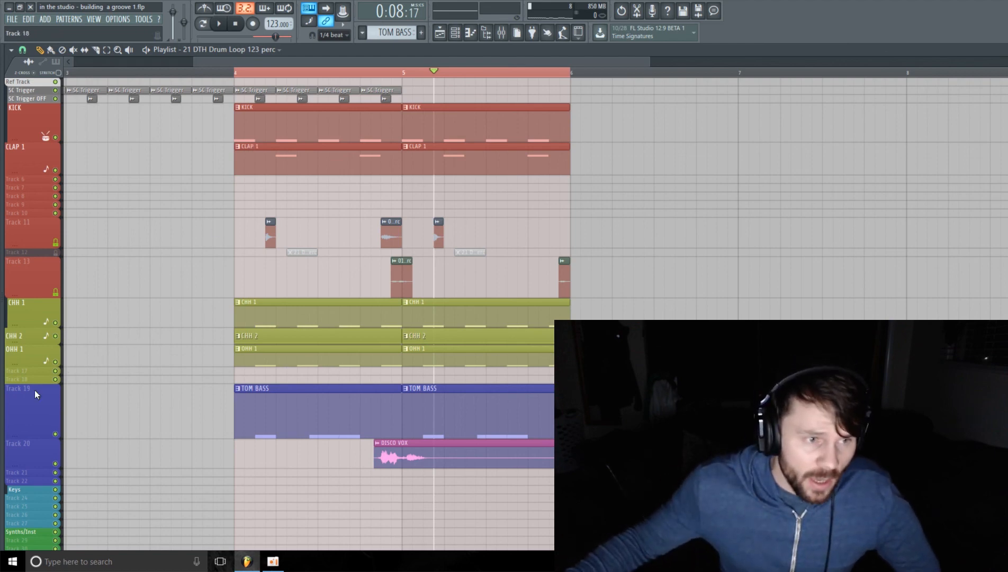
drag(40, 372, 36, 399)
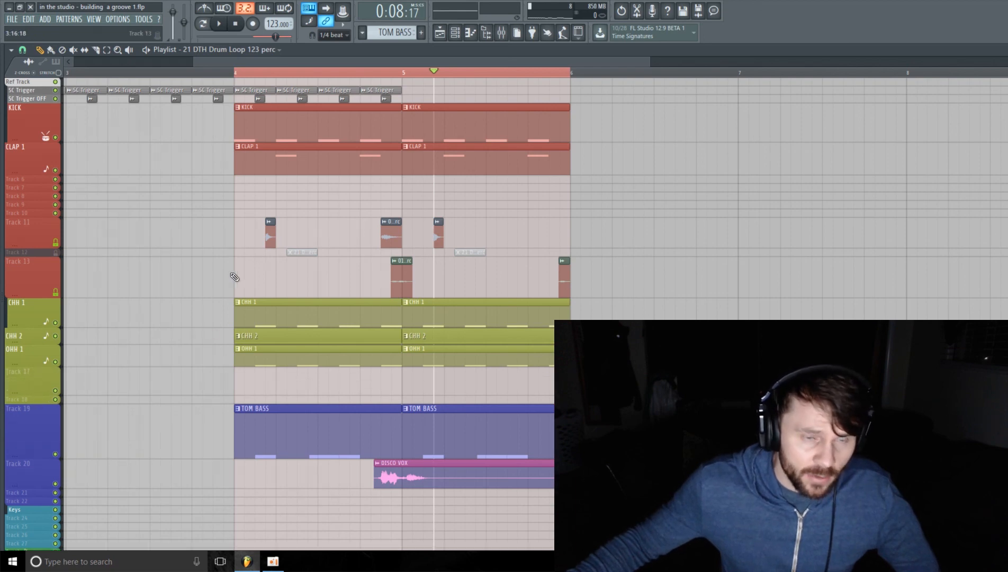
drag(644, 61, 606, 61)
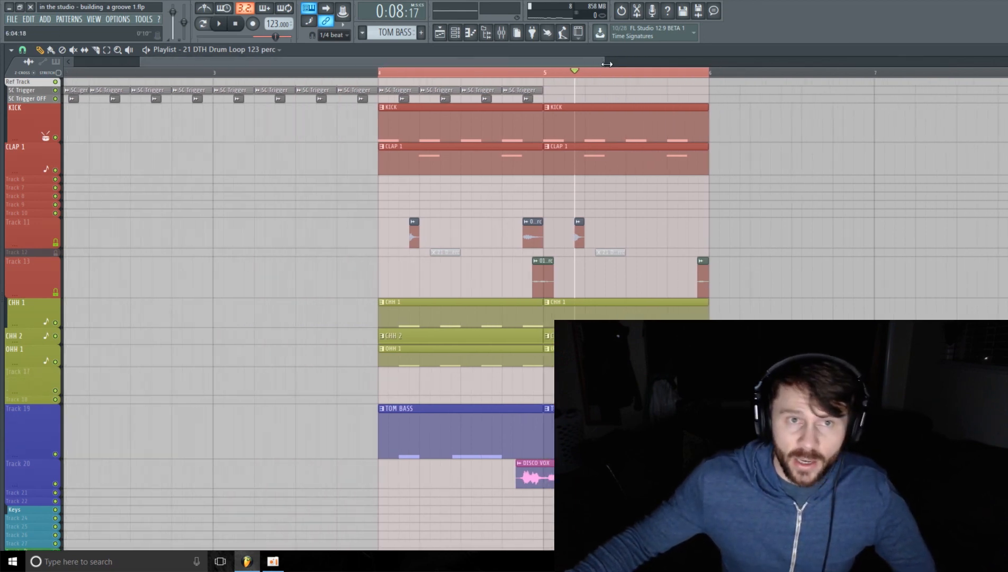
- Check the mixer, show the channel rack and select the empty Pattern 7
click(501, 33)
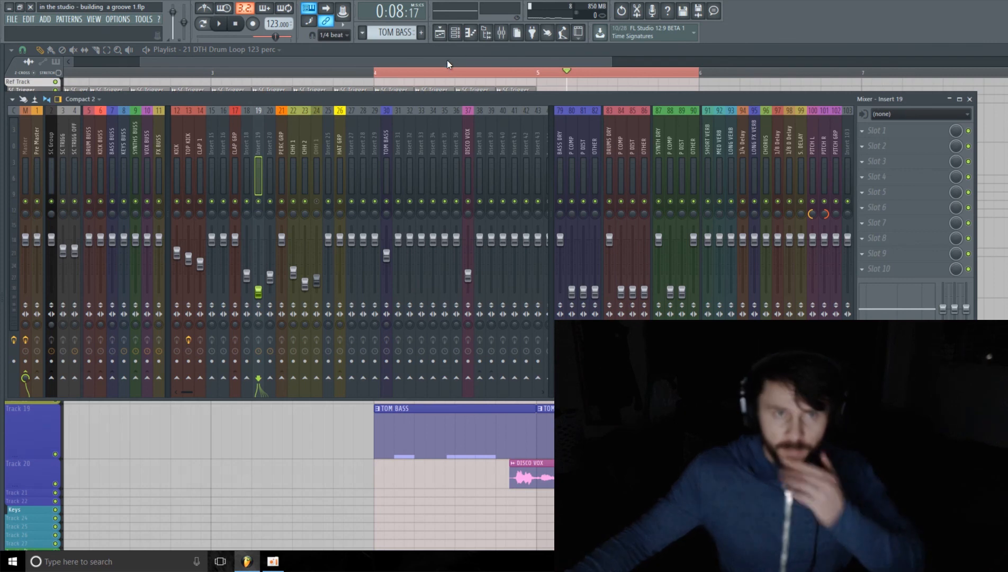
click(501, 33)
click(455, 33)
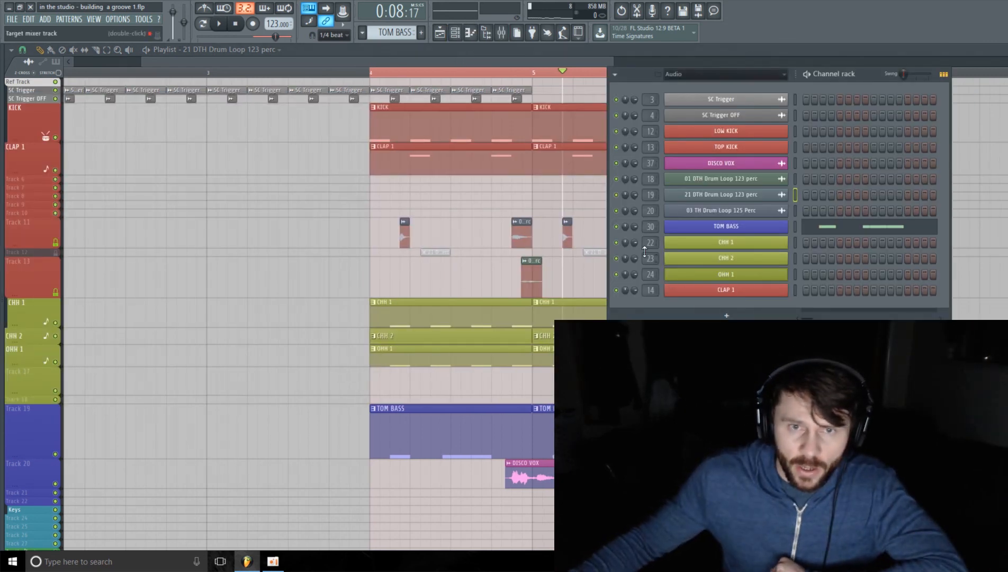
scroll(413, 32, down, 3)
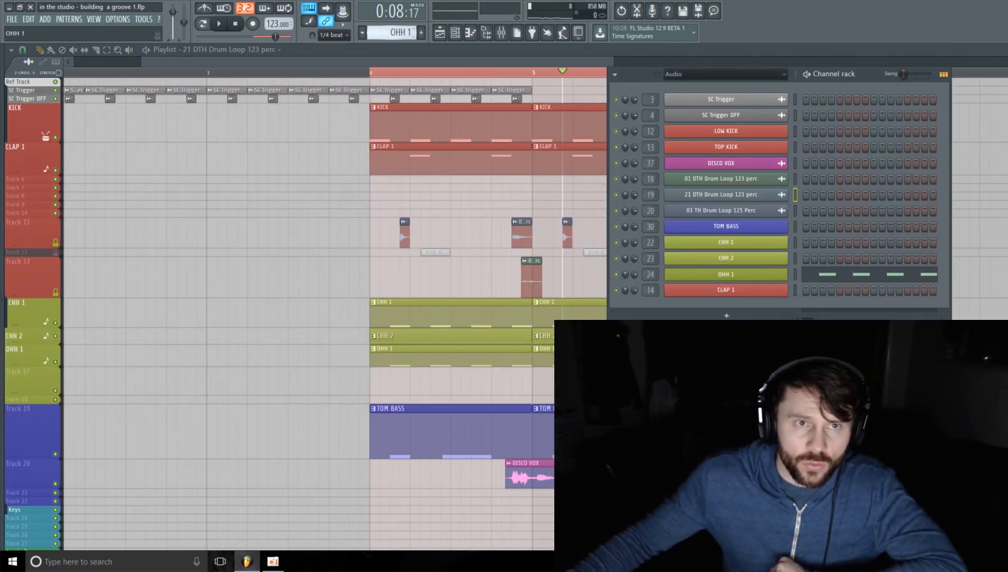
scroll(402, 32, down, 1)
scroll(403, 32, down, 1)
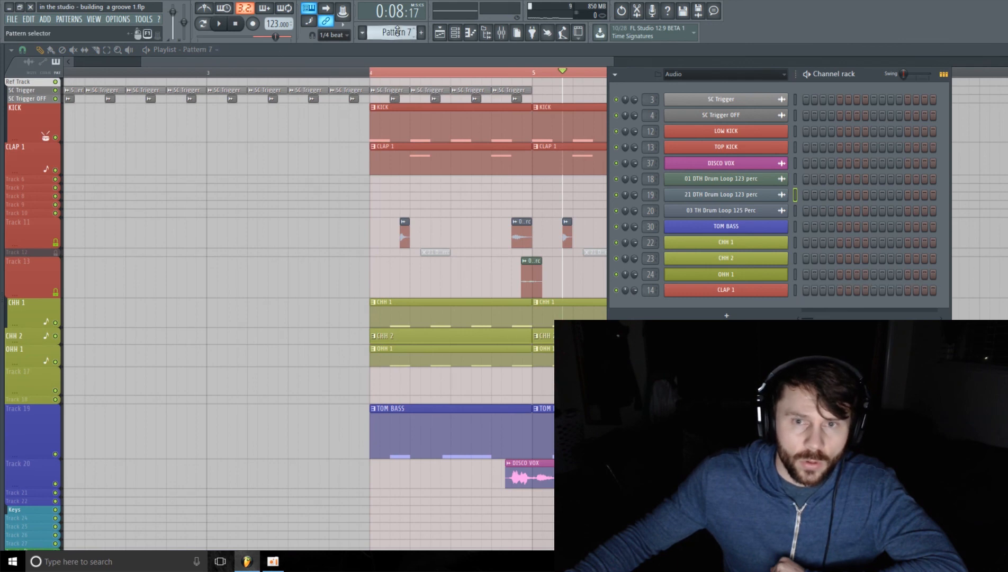
- Add a Kontakt 5 instrument channel and route it to mixer track 25
click(735, 318)
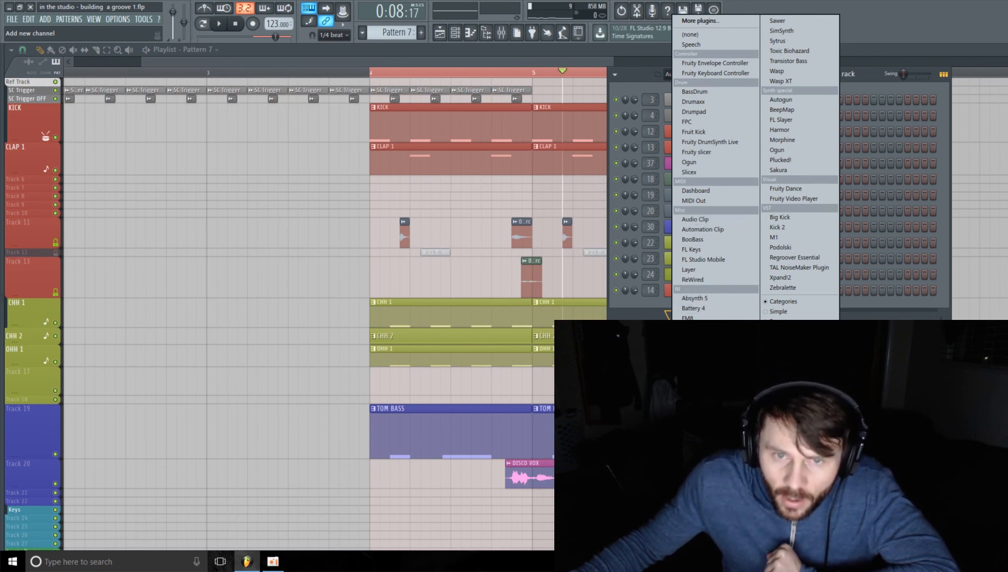
click(695, 328)
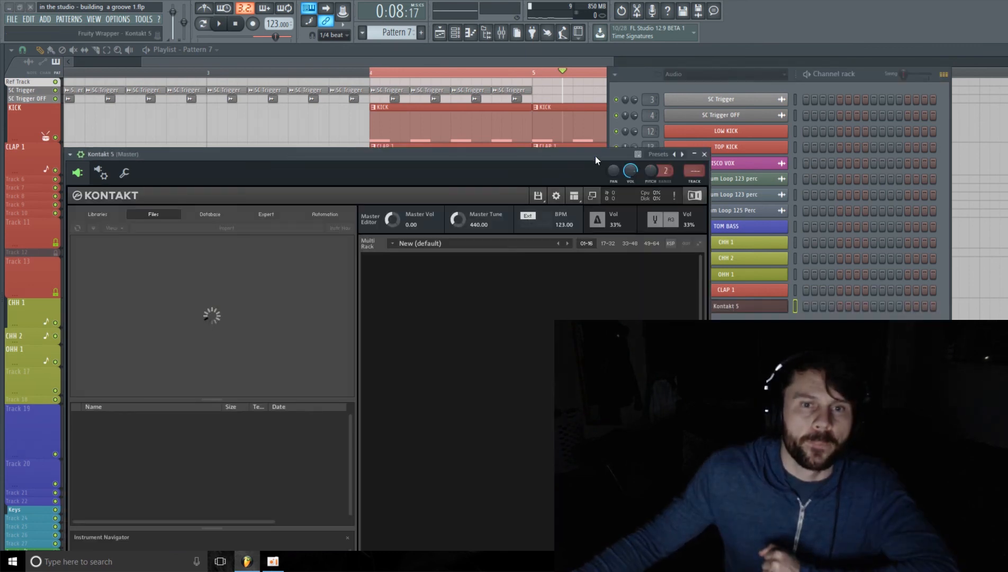
drag(596, 156, 491, 125)
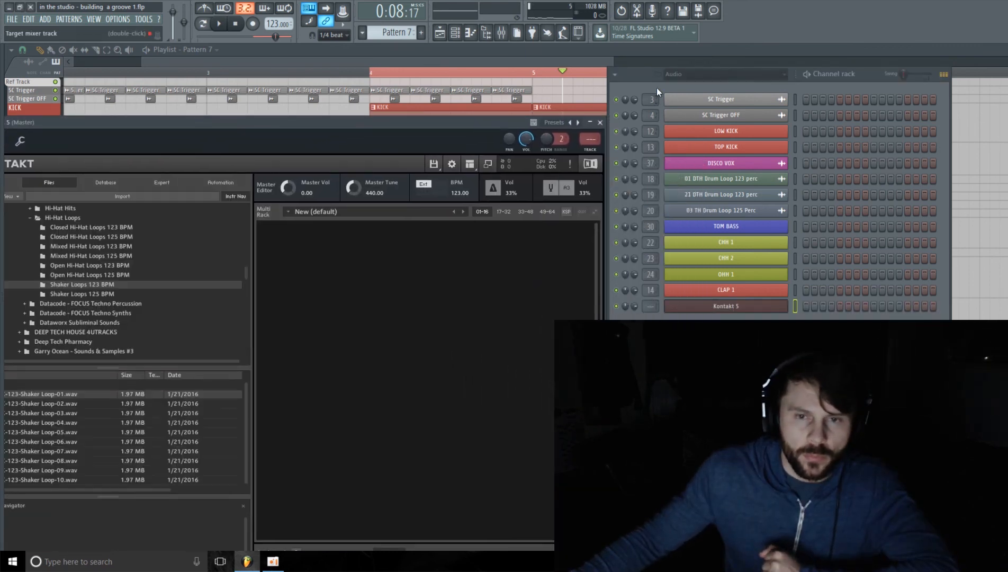
click(501, 33)
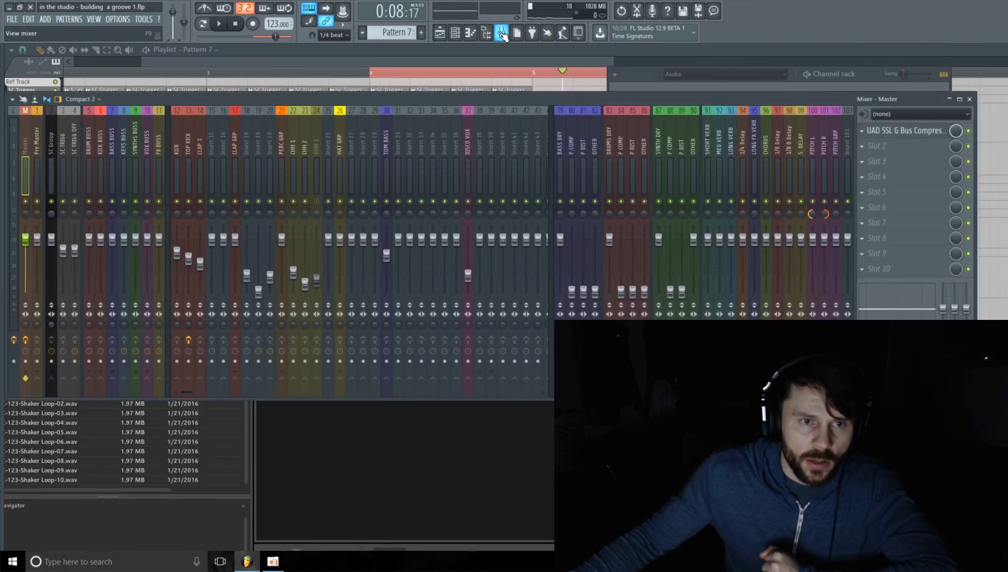
click(501, 34)
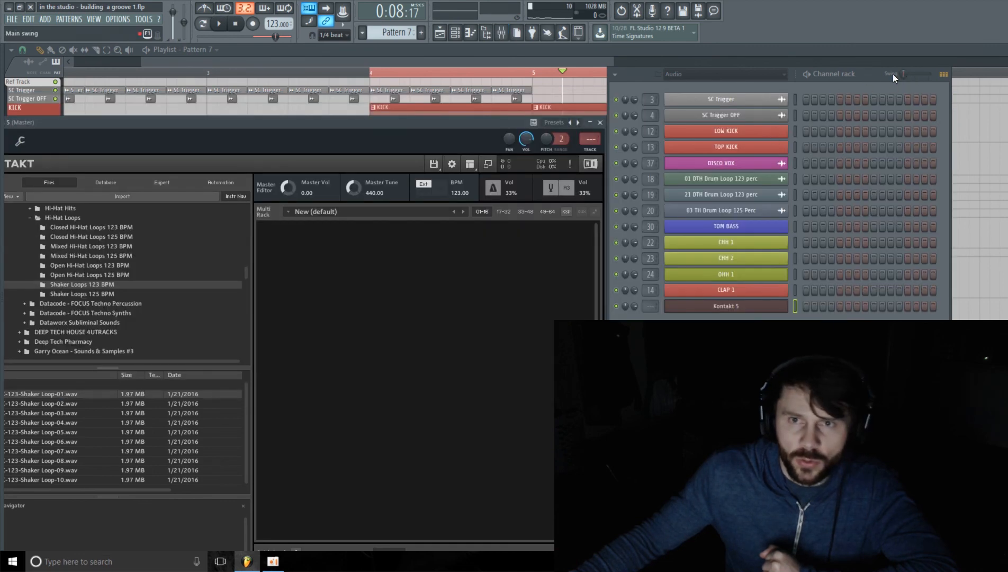
drag(648, 306, 648, 294)
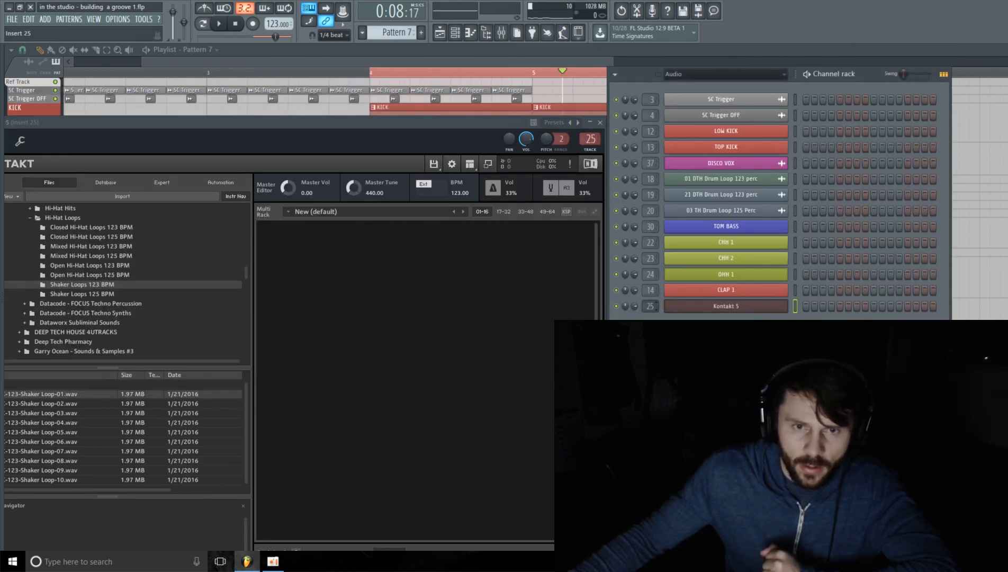
- Place Pattern 7 on Track 17 at bars 4 and 5 of the playlist
click(545, 61)
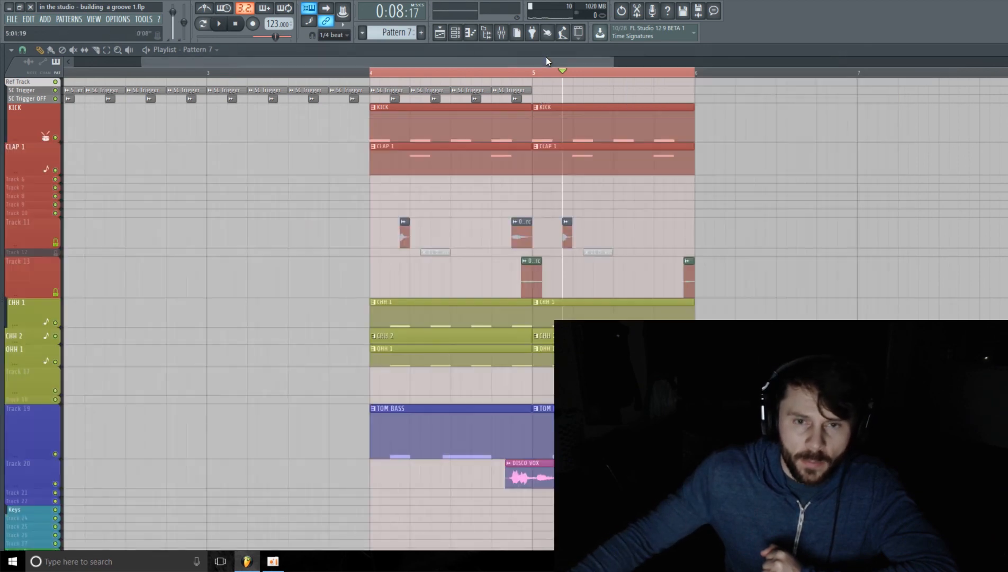
drag(439, 379, 379, 380)
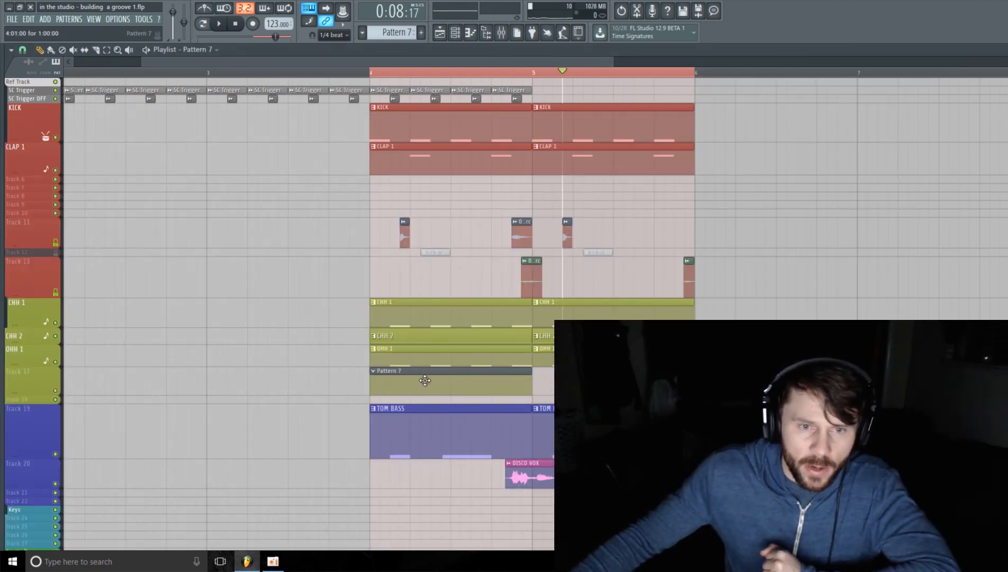
click(538, 389)
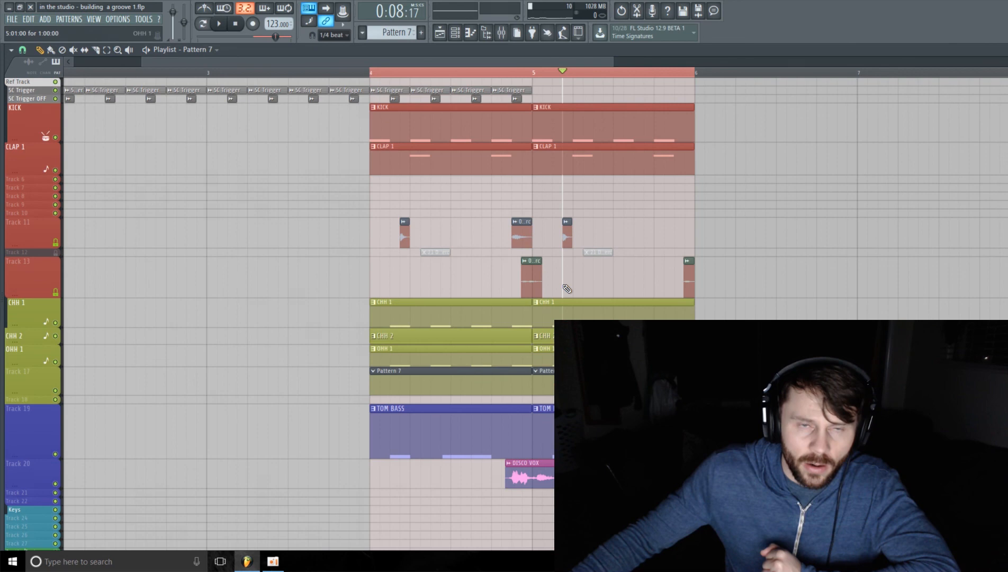
- Fill the first bar of Kontakt 5's piano roll with consecutive eighth-note C5 notes and return to the playlist
click(456, 33)
right_click(733, 306)
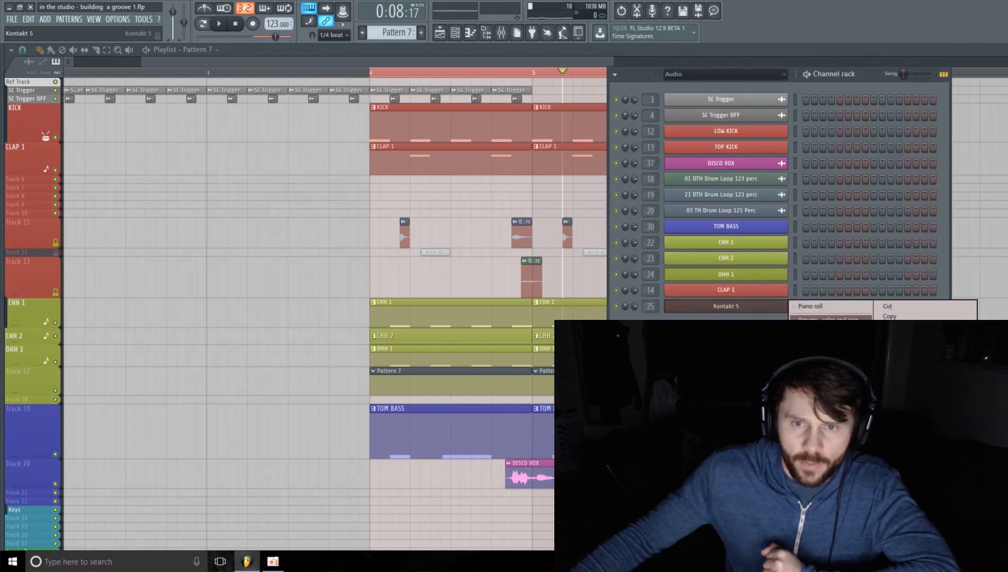
click(824, 312)
drag(75, 374, 66, 416)
click(58, 257)
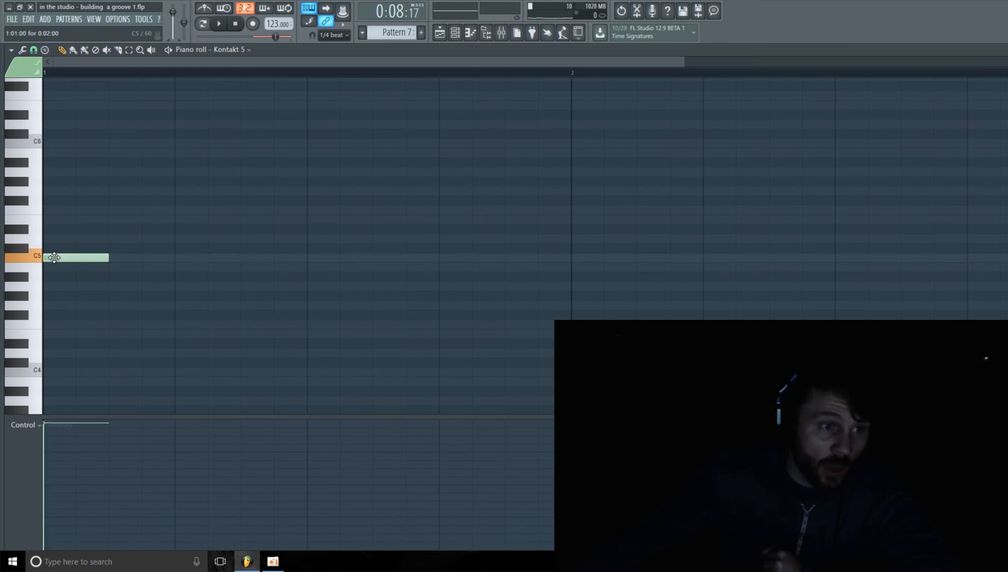
click(119, 258)
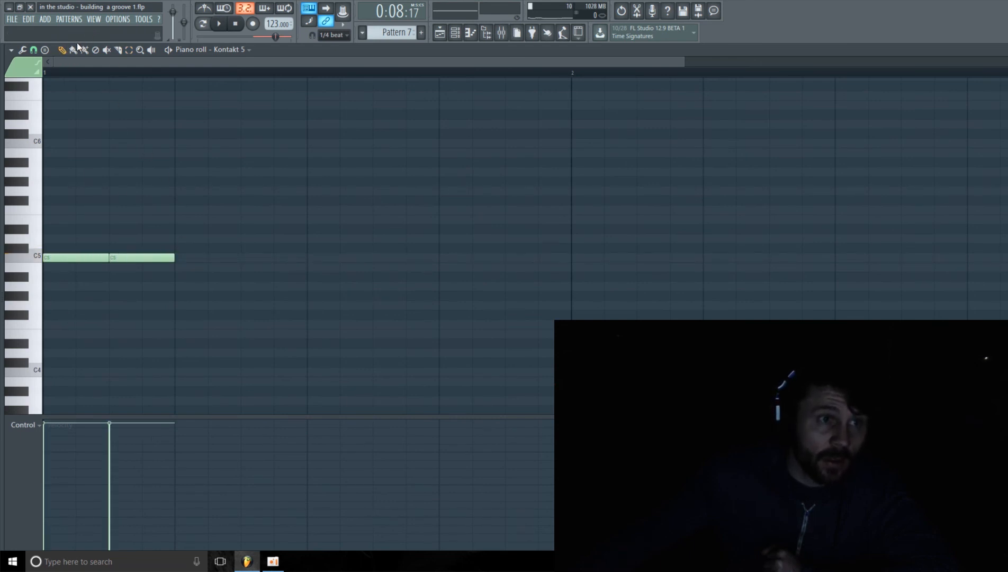
drag(180, 259, 522, 281)
click(463, 33)
click(440, 33)
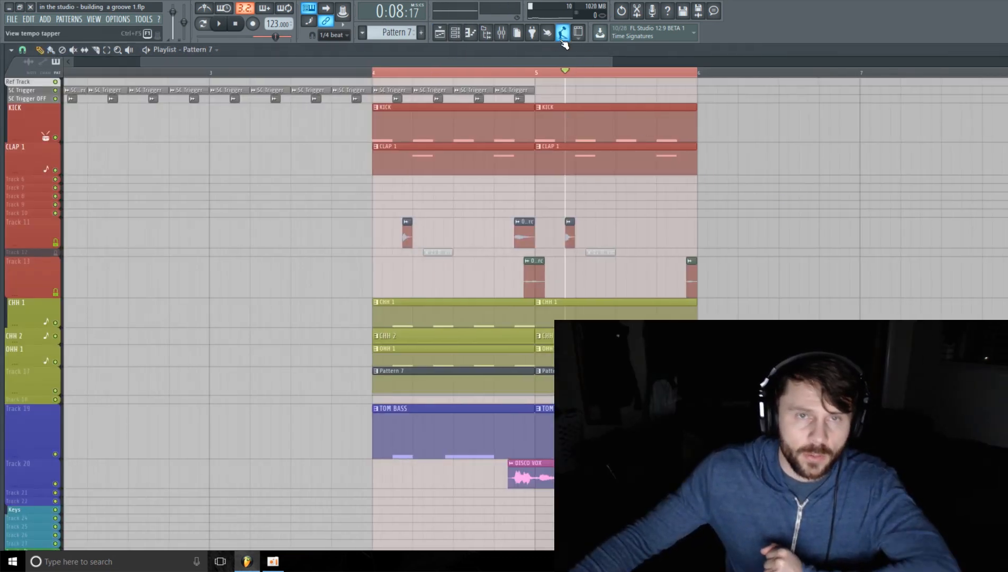
- Open the Kontakt 5 instrument from the channel rack and browse the Datacode hi-hat loop folders
click(463, 33)
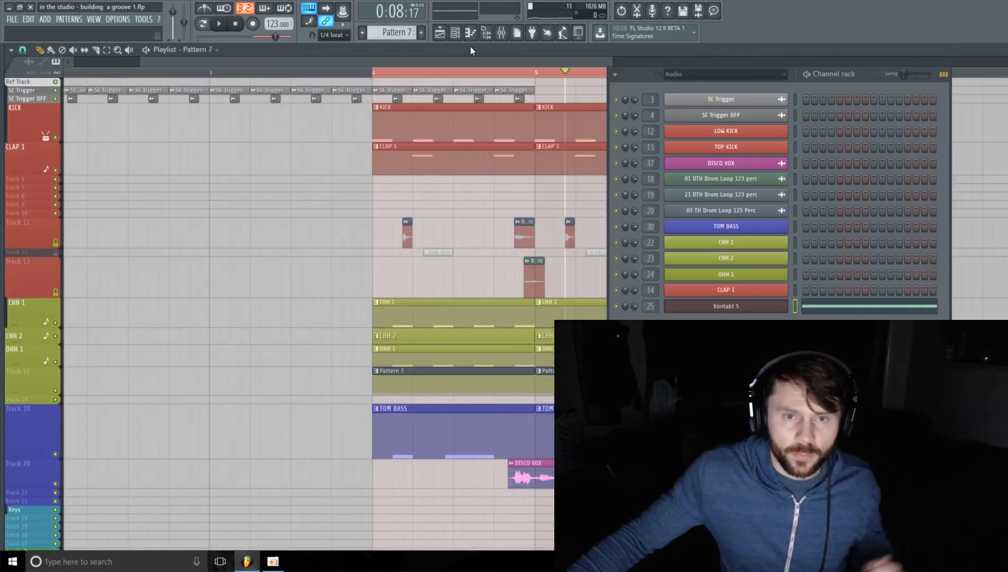
click(741, 307)
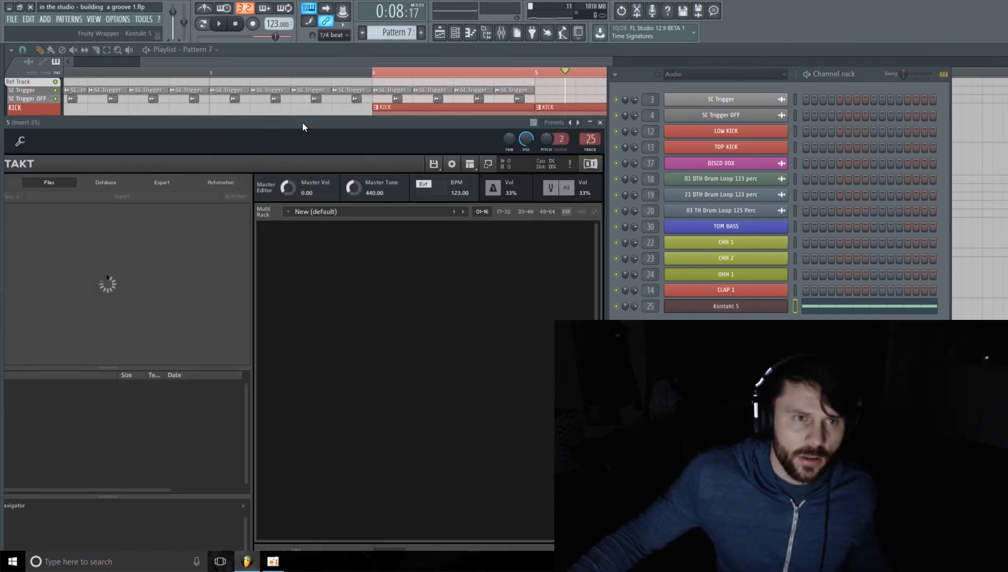
drag(295, 124, 386, 51)
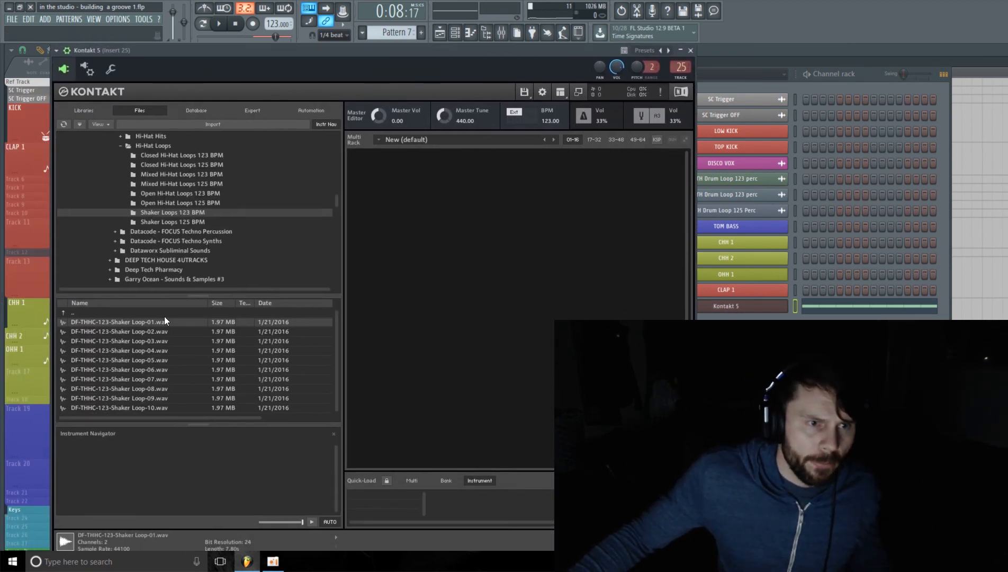
scroll(178, 227, up, 3)
scroll(170, 198, down, 4)
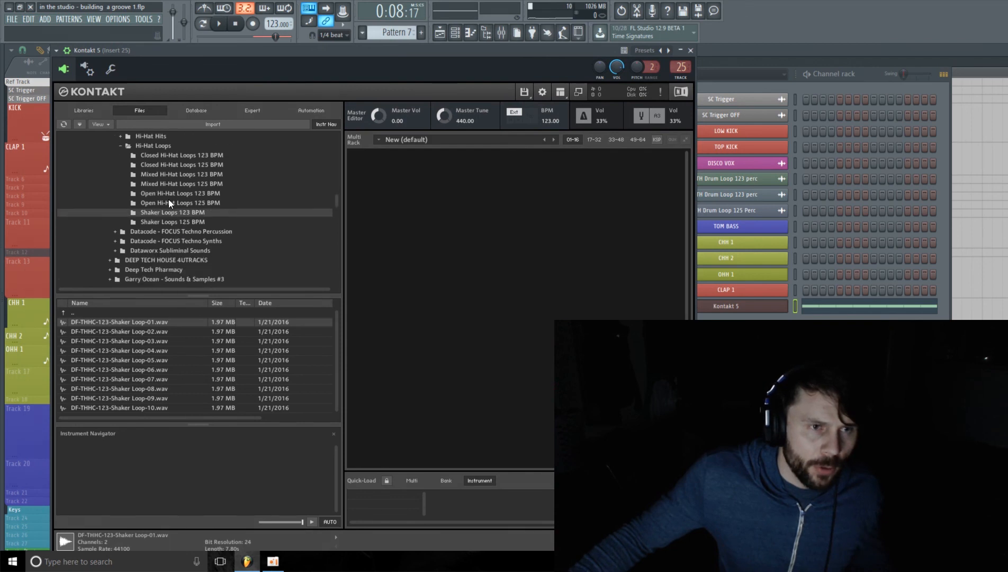
scroll(166, 211, up, 2)
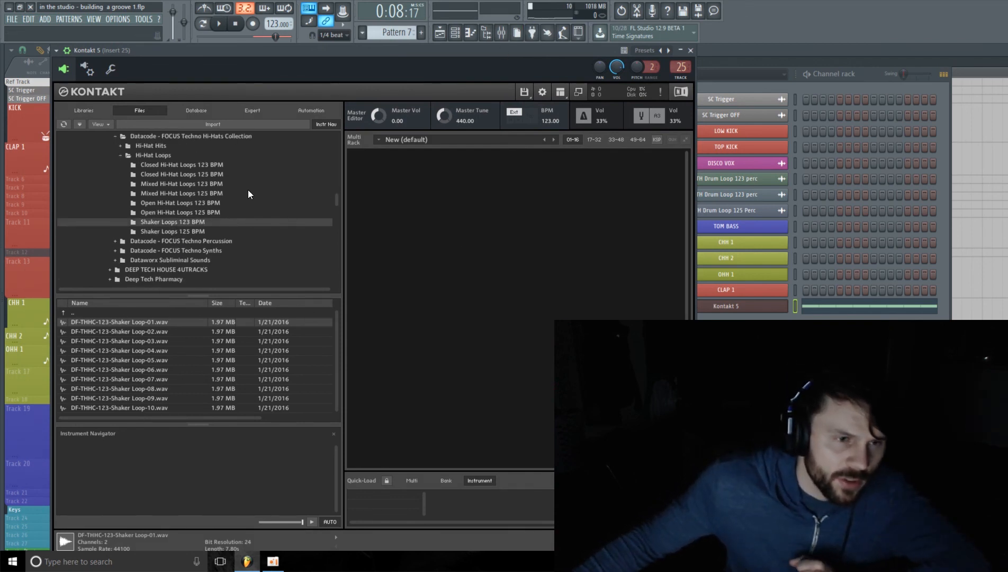
scroll(249, 272, up, 3)
scroll(227, 283, down, 3)
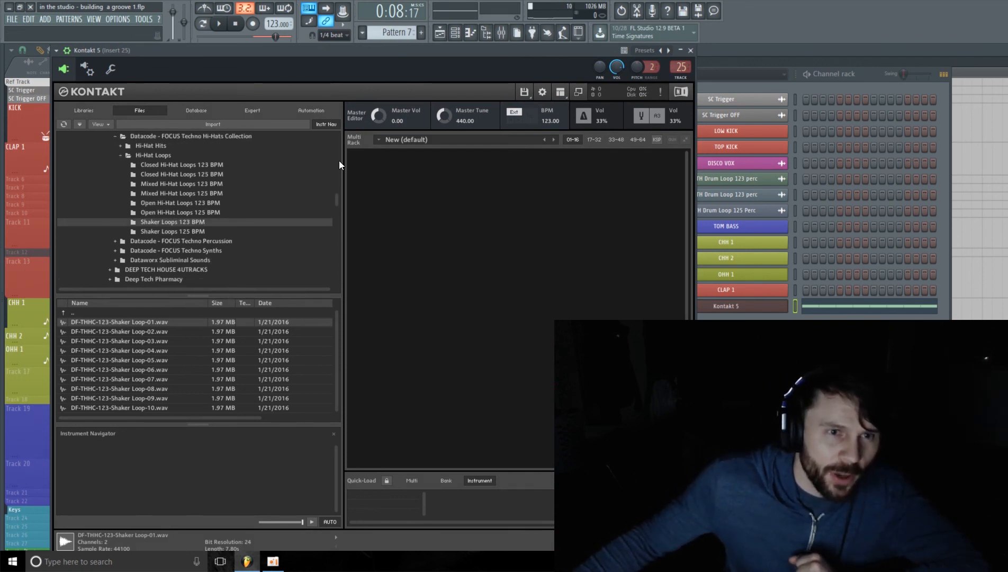
drag(338, 200, 337, 195)
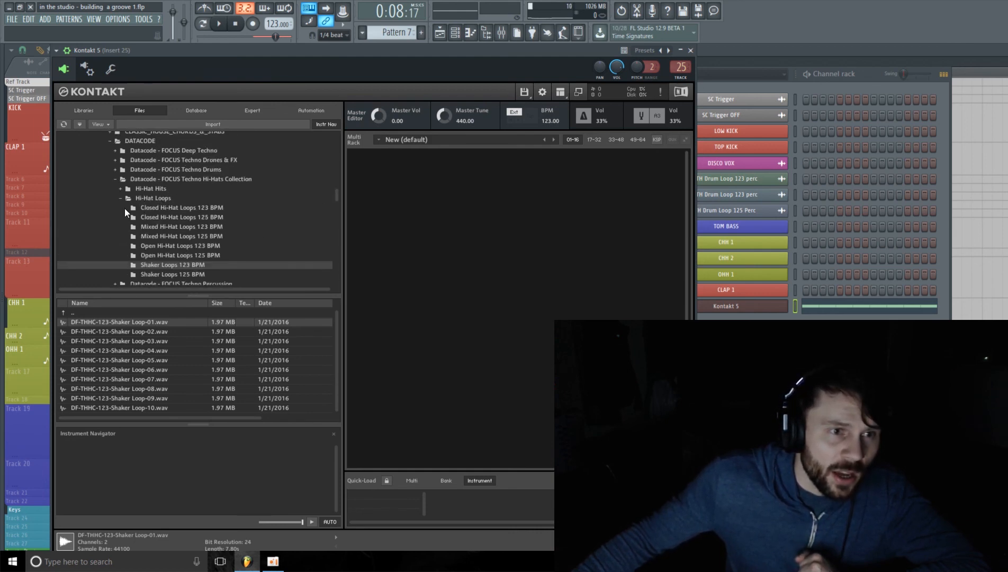
- Audition the 123 BPM shaker loops and load DF-THHC-123-Shaker Loop-01.wav into Kontakt as an instrument
click(132, 328)
click(139, 322)
click(151, 352)
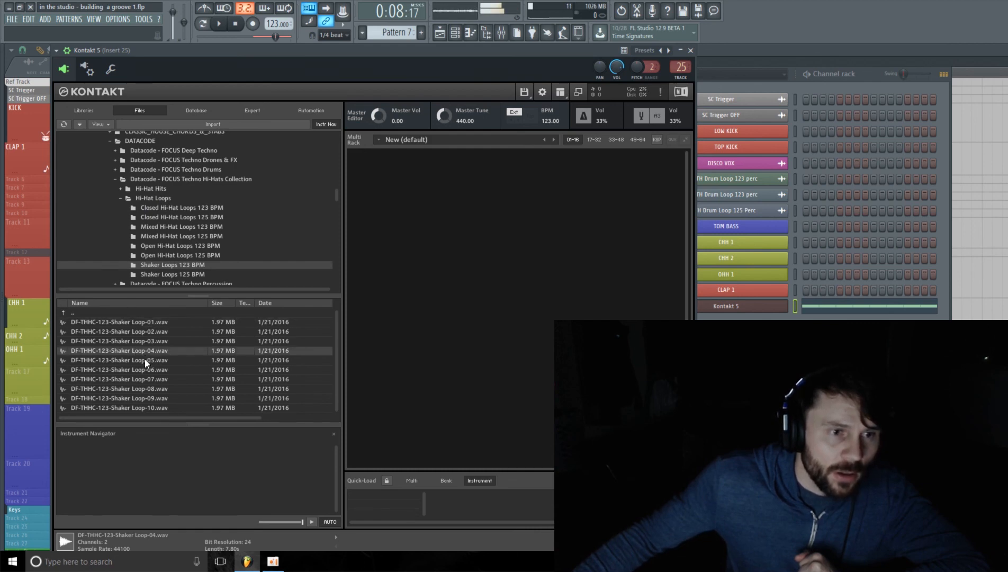
click(137, 320)
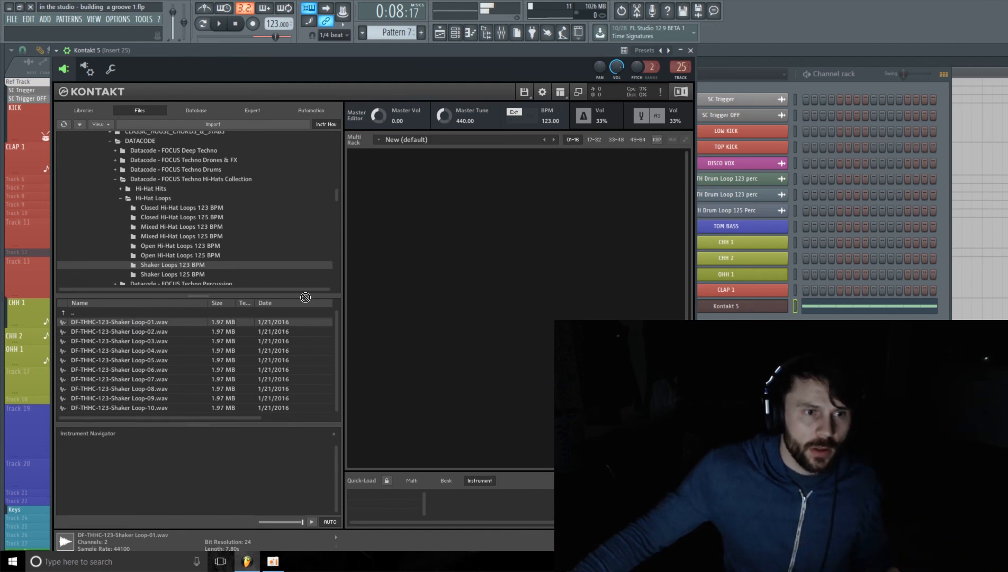
drag(449, 245, 449, 244)
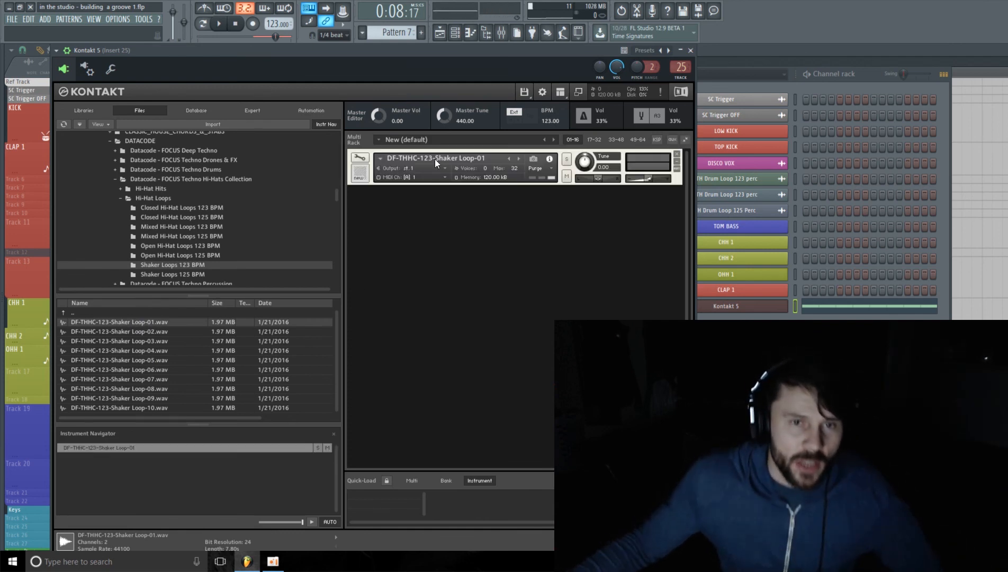
drag(532, 55, 486, 61)
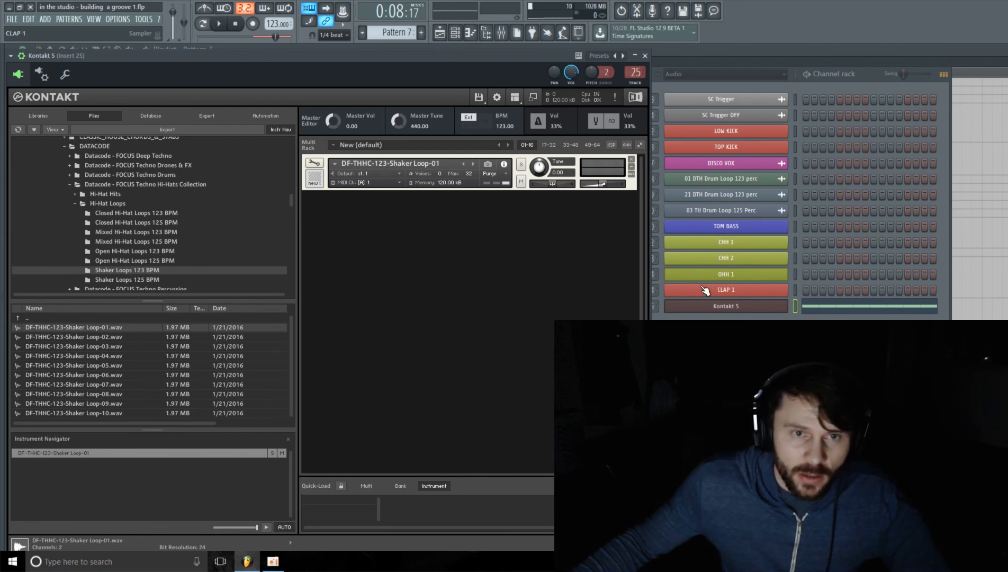
- Edit the loaded 123 BPM shaker loop's volume envelope, shortening the decay to about 7.1 ms and raising the hold
click(317, 164)
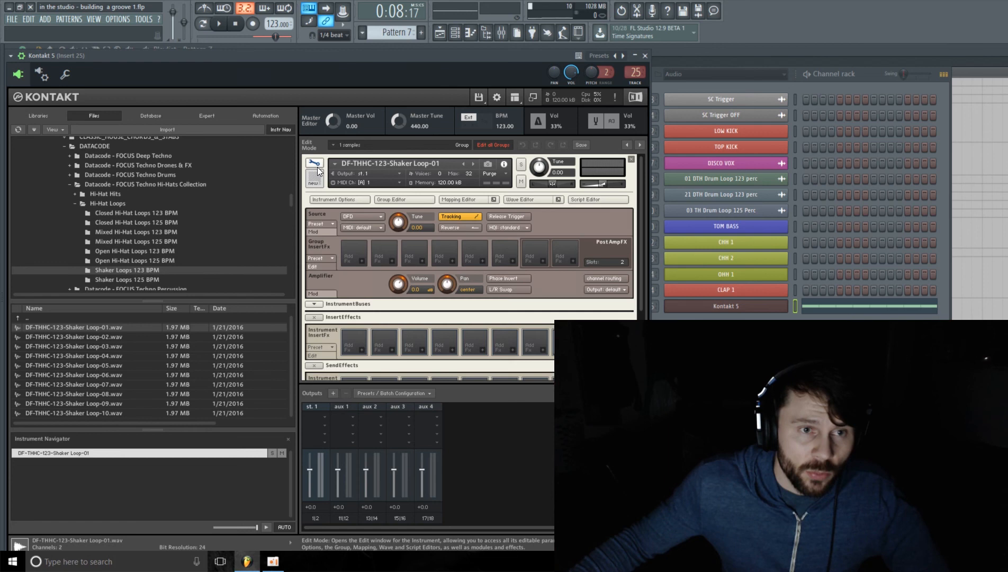
click(524, 201)
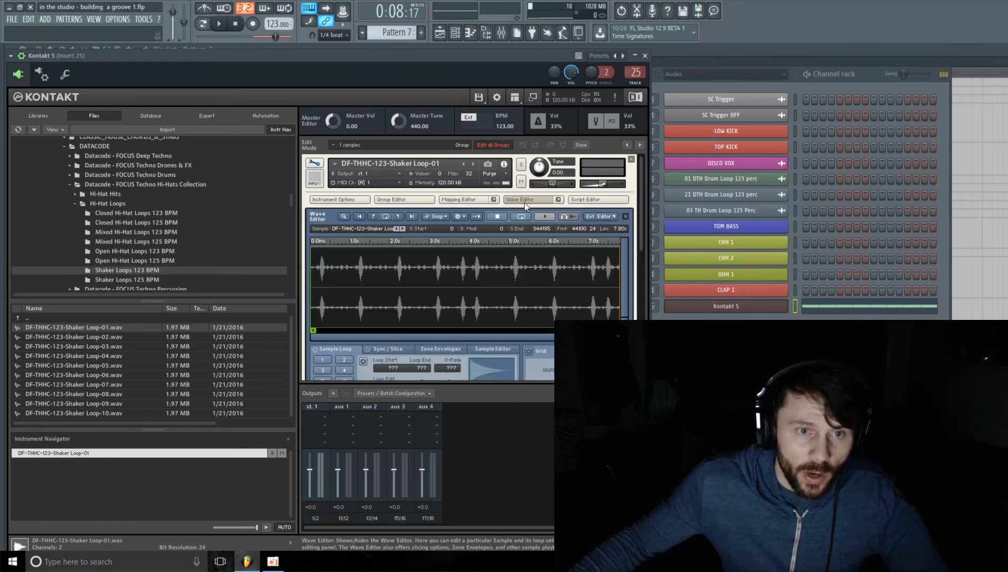
scroll(637, 232, down, 10)
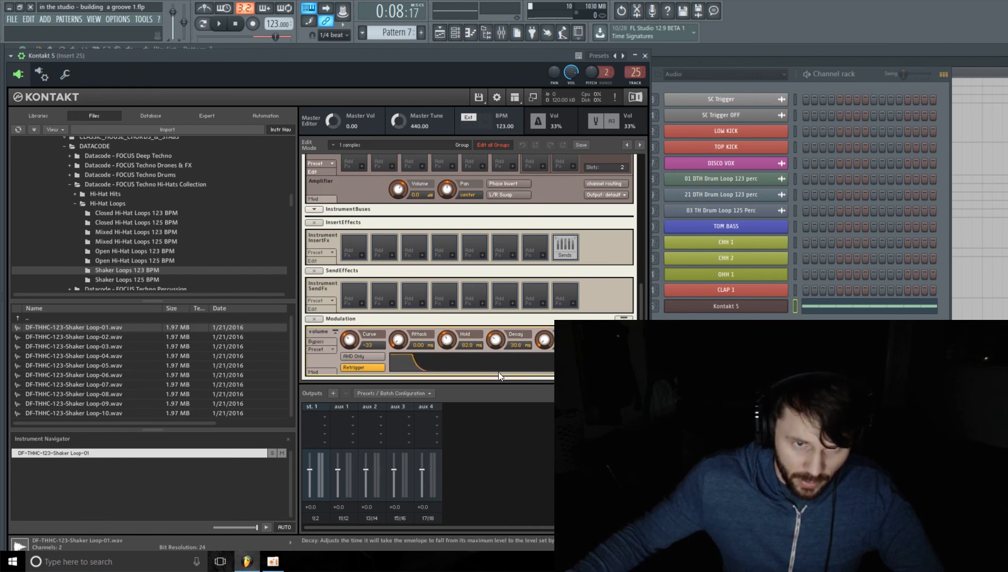
drag(499, 372, 501, 389)
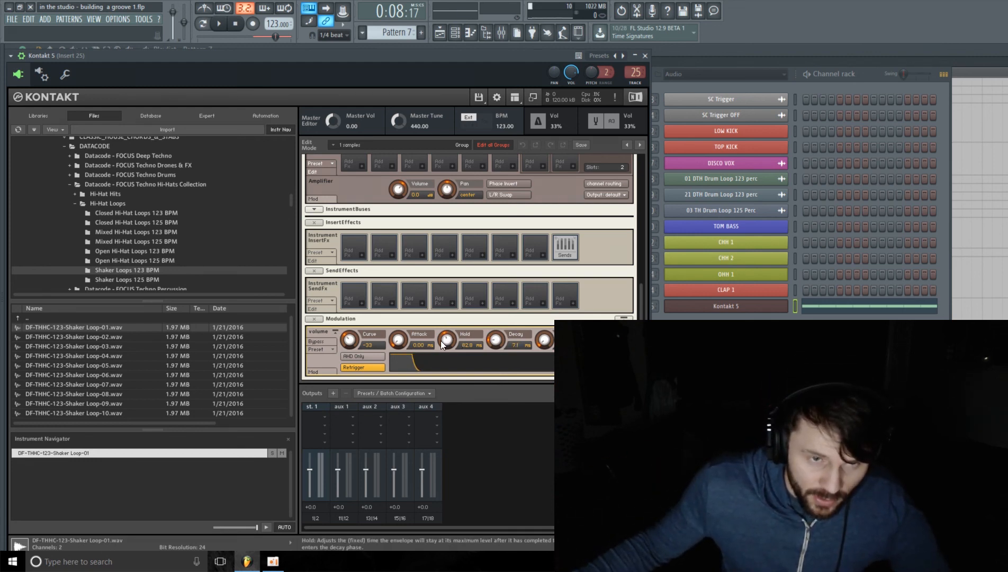
drag(451, 342, 453, 336)
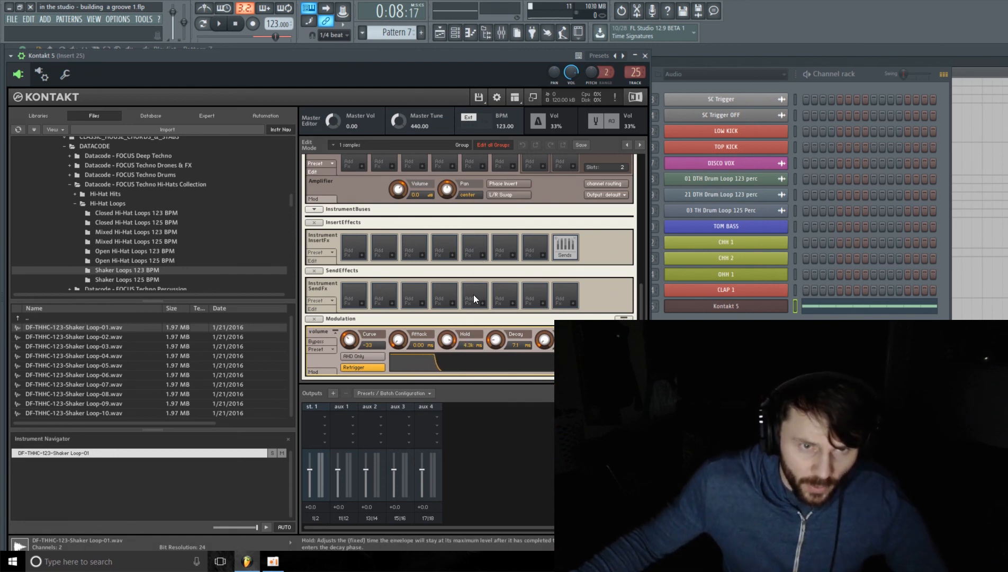
drag(474, 294, 474, 301)
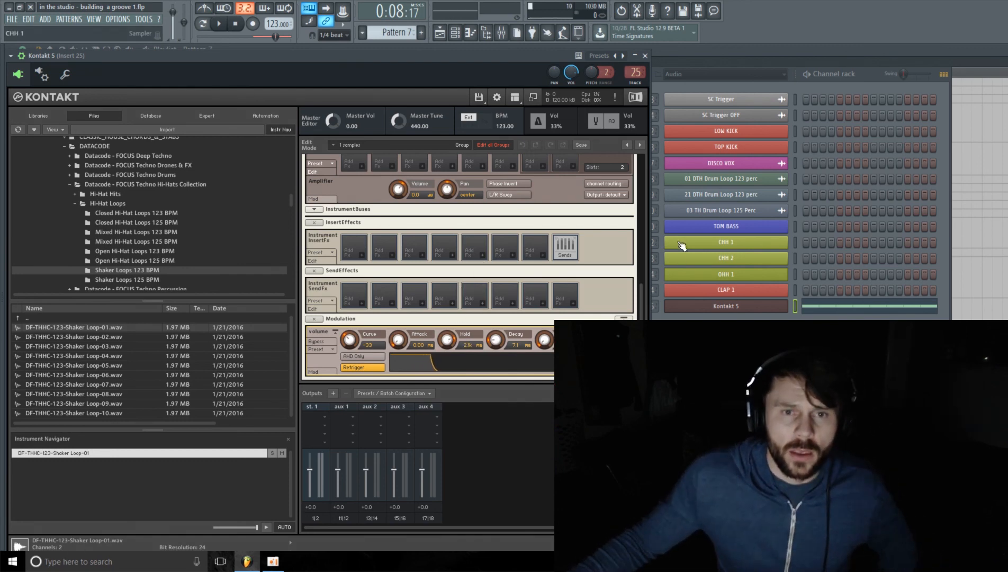
- Enable the Wave Editor grid for the 123 BPM shaker loop and sync it to MIDI clock with Timemachine Pro
drag(642, 317, 603, 125)
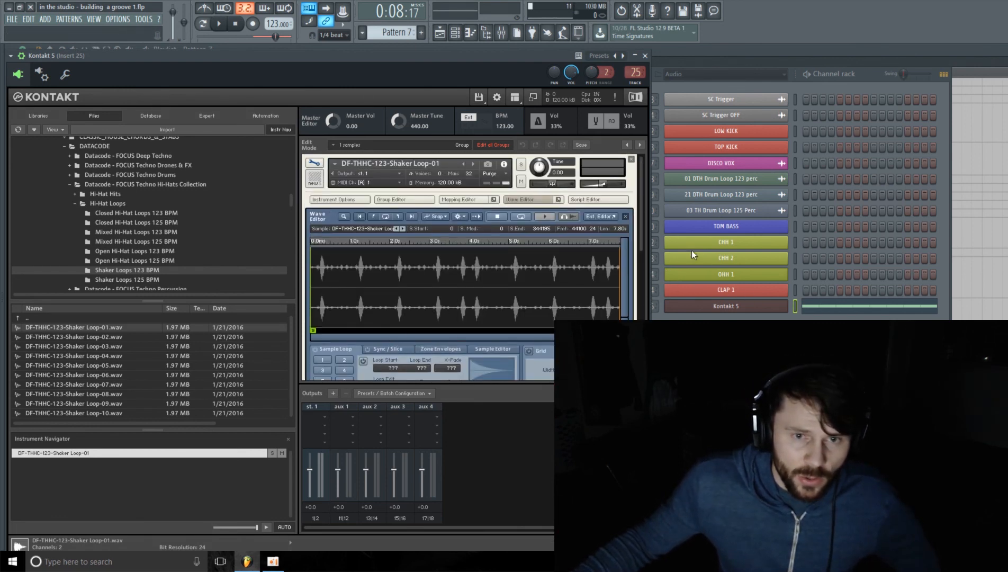
scroll(642, 241, down, 3)
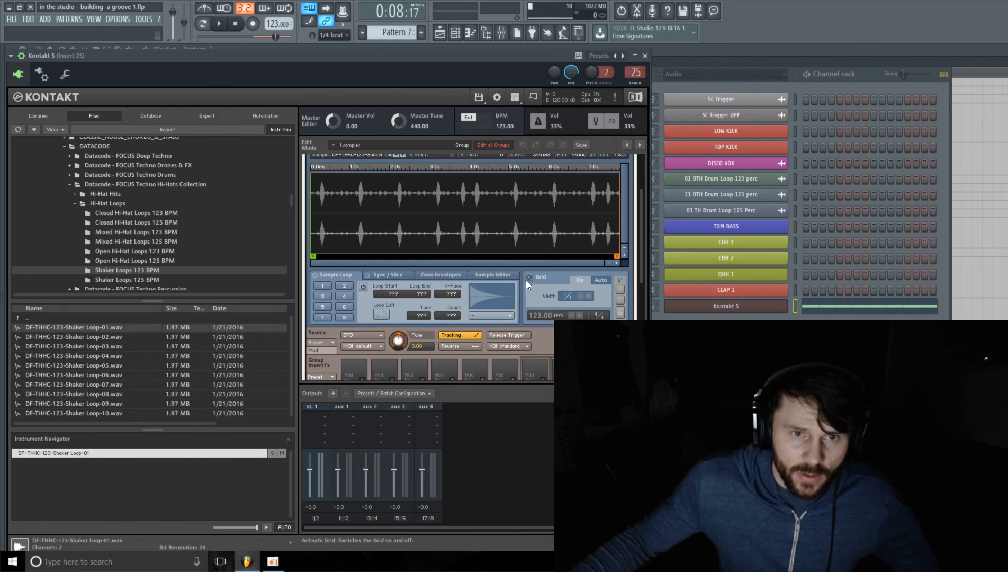
click(528, 280)
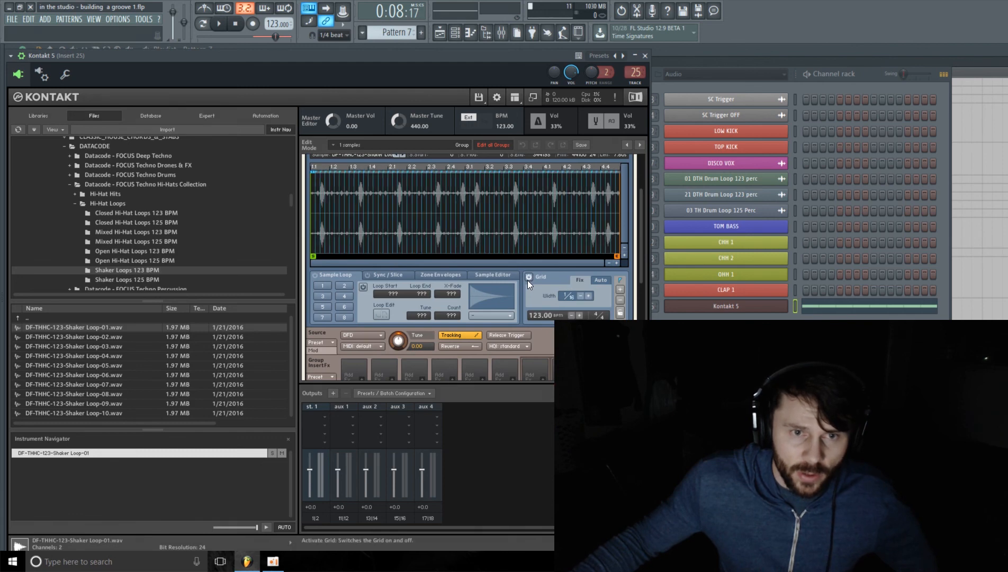
click(379, 276)
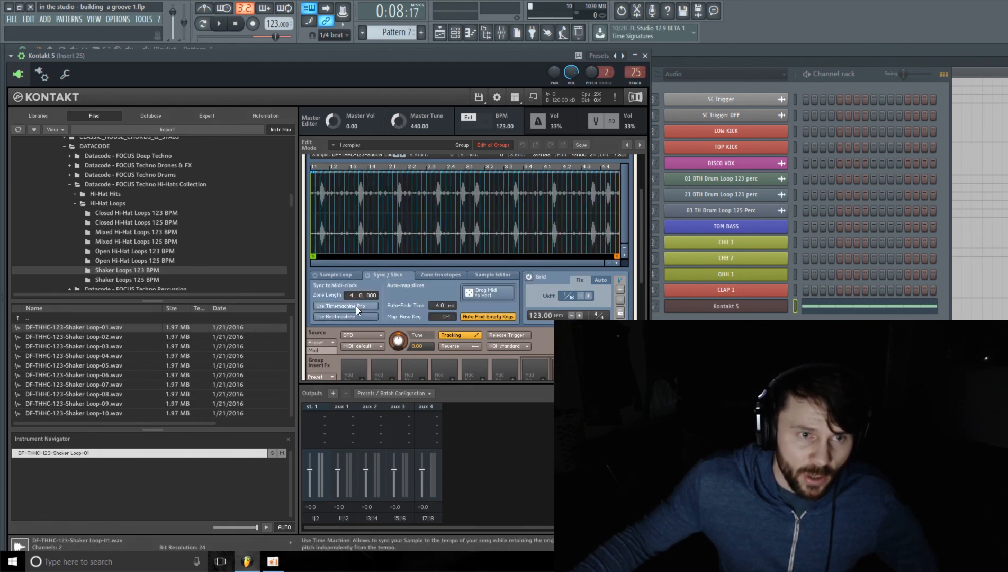
click(356, 305)
scroll(560, 238, up, 1)
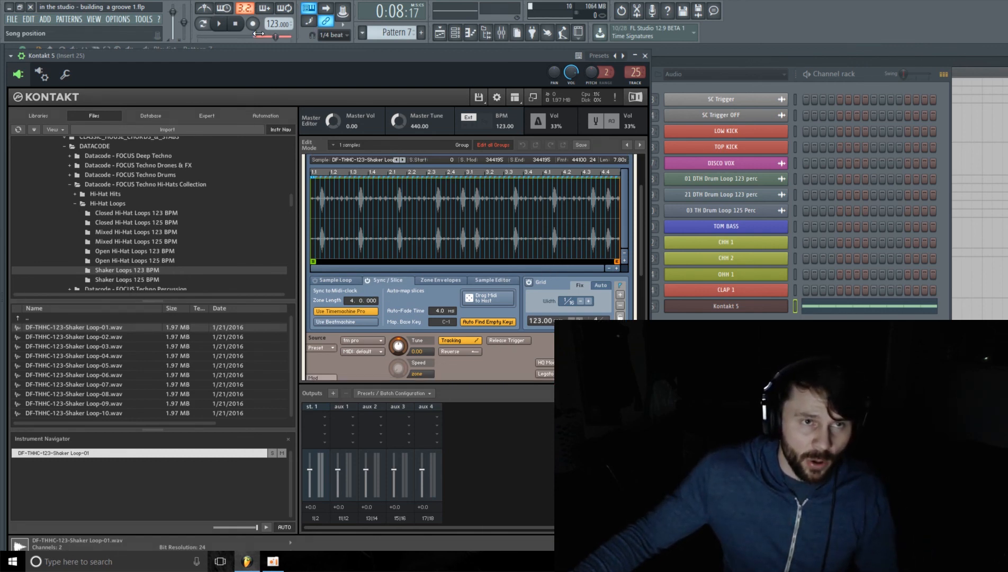
- Replace the loaded instrument with DF-THHC-125-Shaker Loop-01.wav from the Shaker Loops 125 BPM folder
click(153, 280)
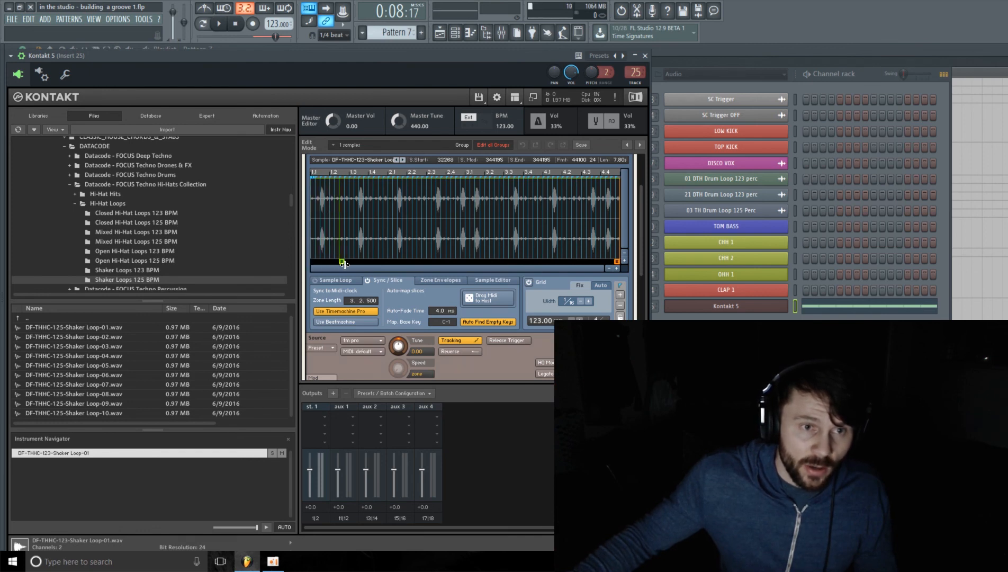
mouse_move(344, 264)
mouse_down()
mouse_move(363, 264)
mouse_move(299, 264)
mouse_up()
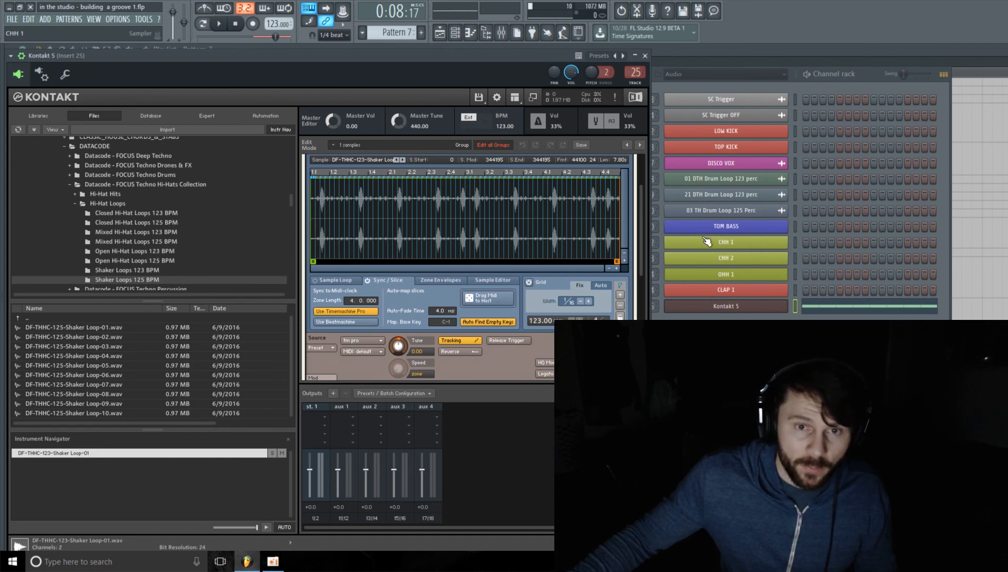
drag(638, 258, 642, 228)
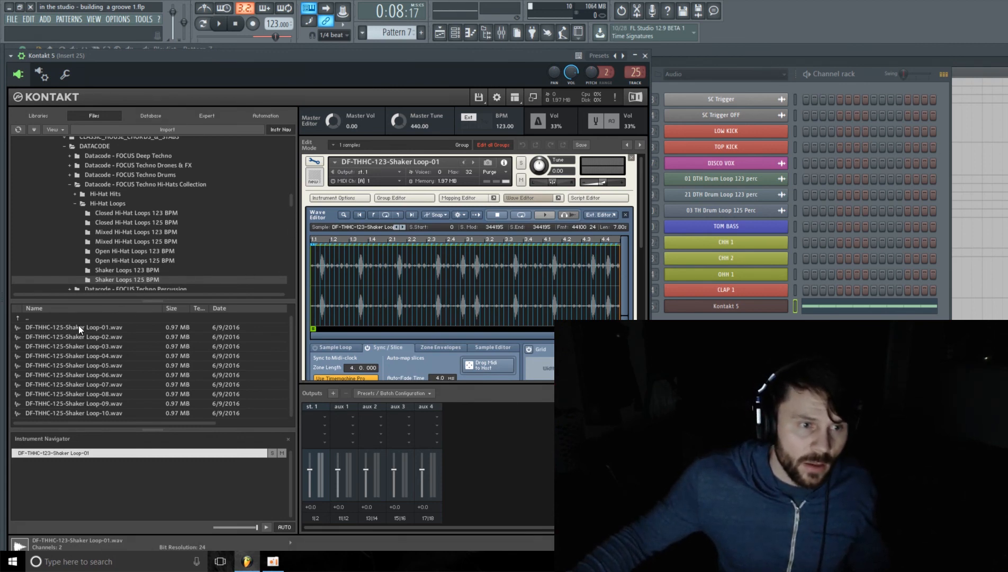
click(314, 161)
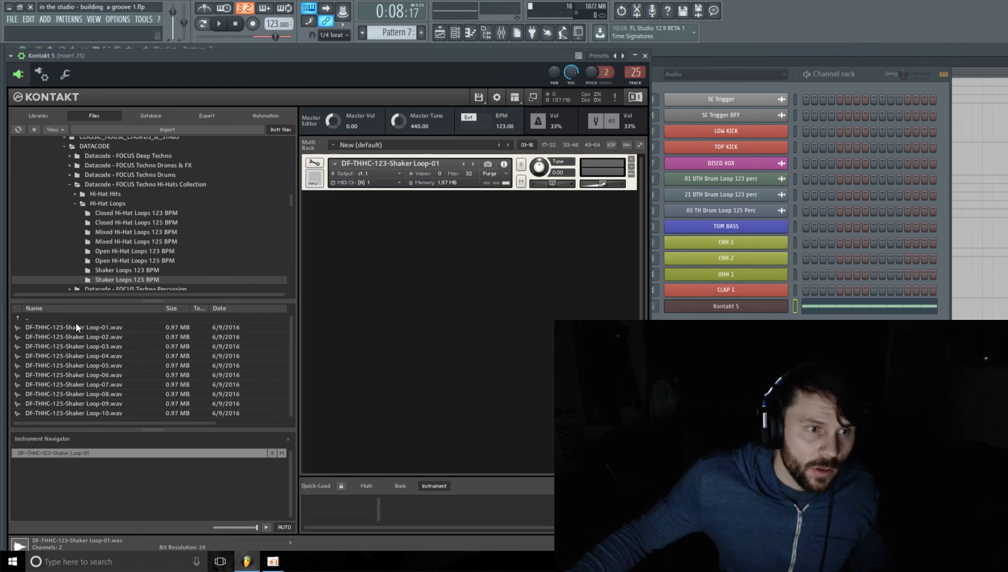
drag(77, 327, 378, 163)
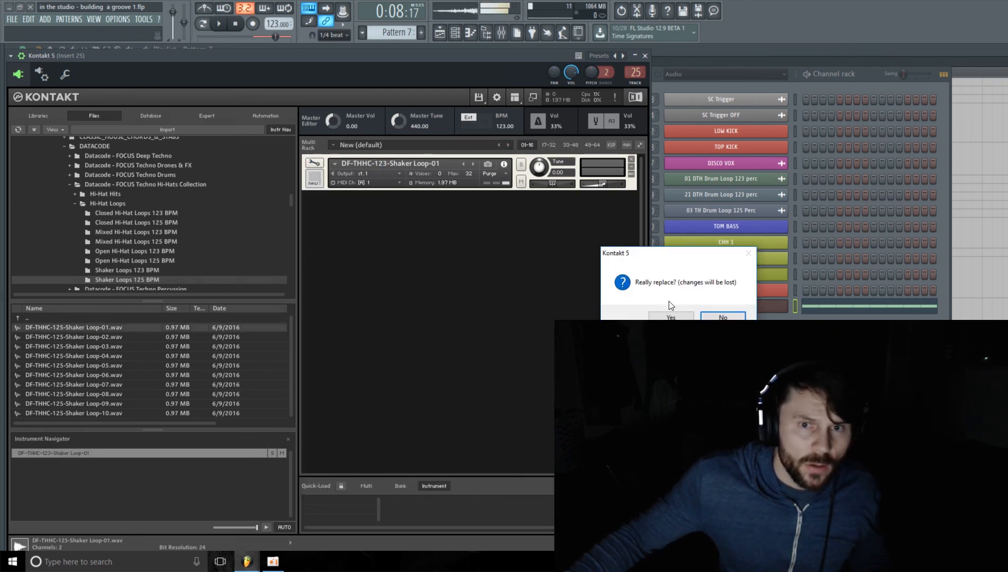
click(671, 317)
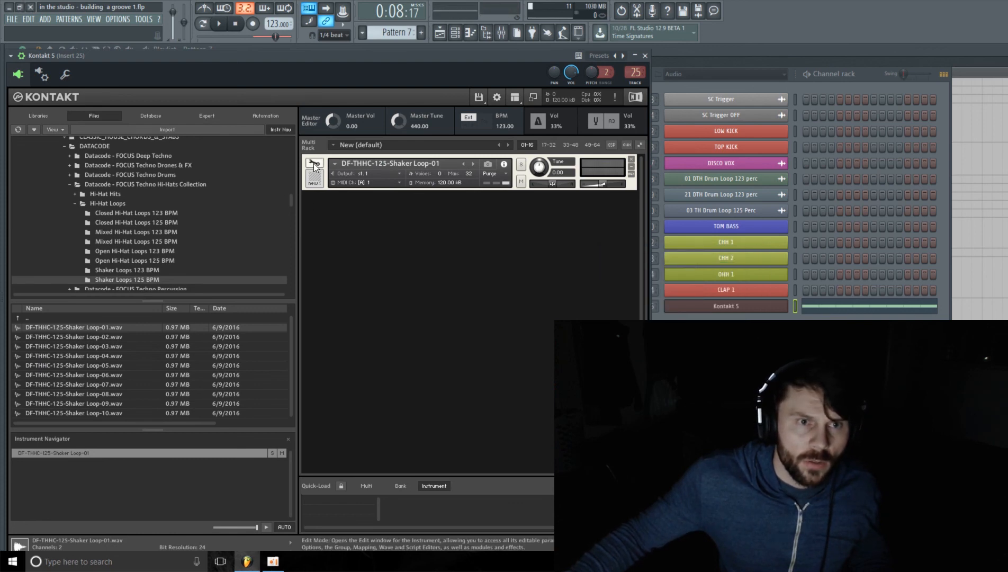
- Shorten the new shaker instrument's volume envelope decay to about 10.6 ms and raise its hold
click(313, 163)
scroll(647, 201, down, 5)
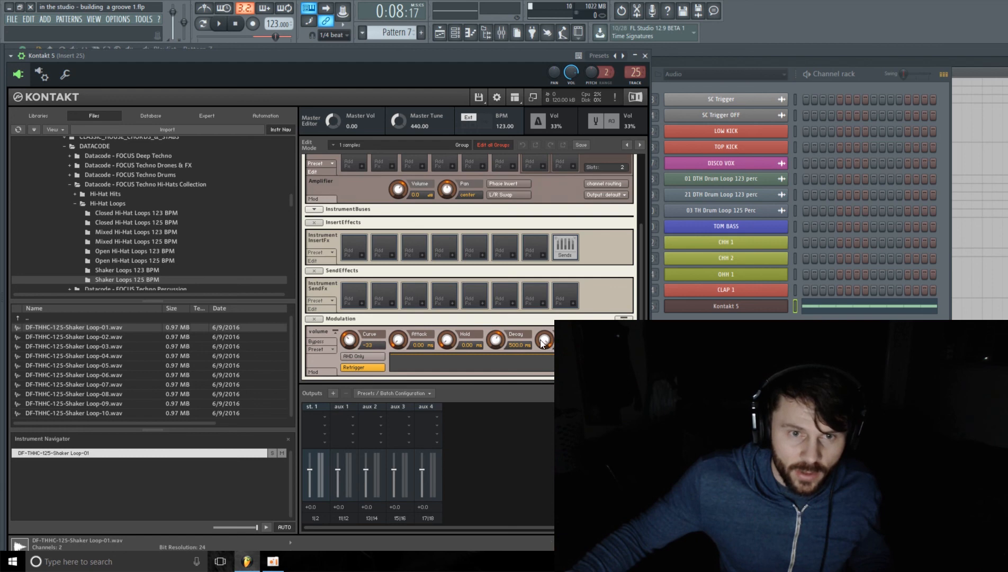
drag(450, 345, 457, 292)
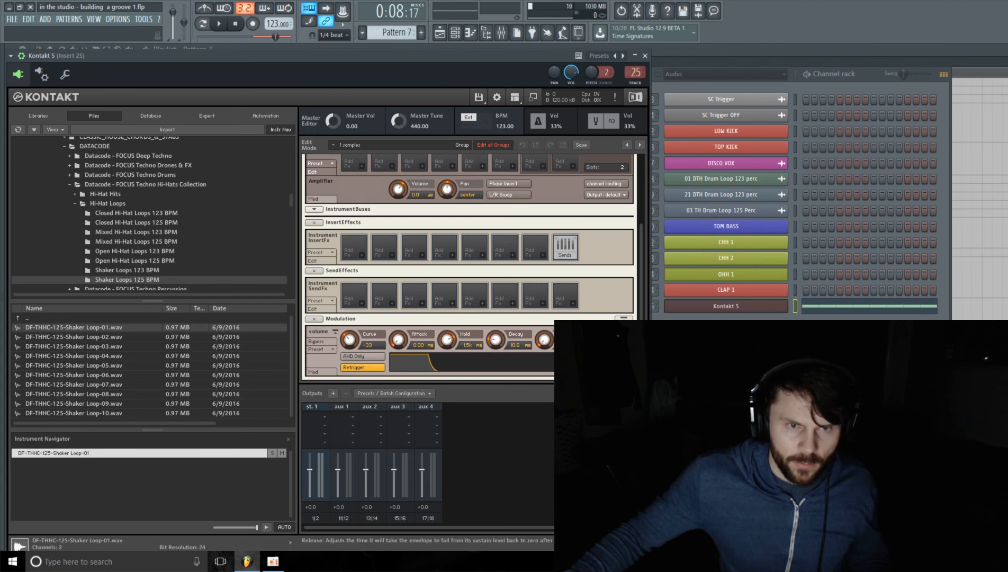
drag(494, 354, 454, 336)
- Enable the Wave Editor grid for the 125 BPM shaker loop and sync it to MIDI clock with Timemachine Pro
drag(634, 317, 640, 156)
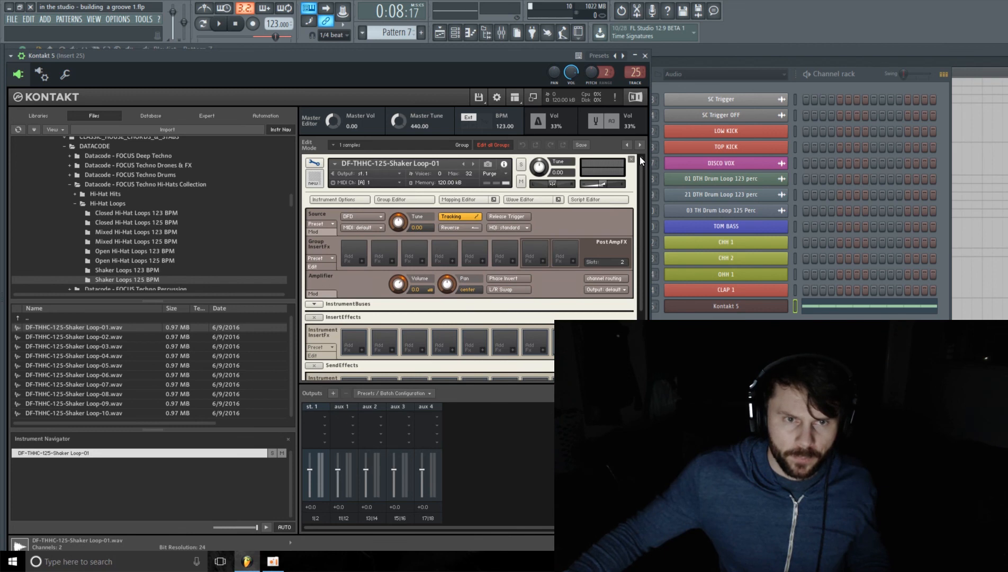
click(541, 199)
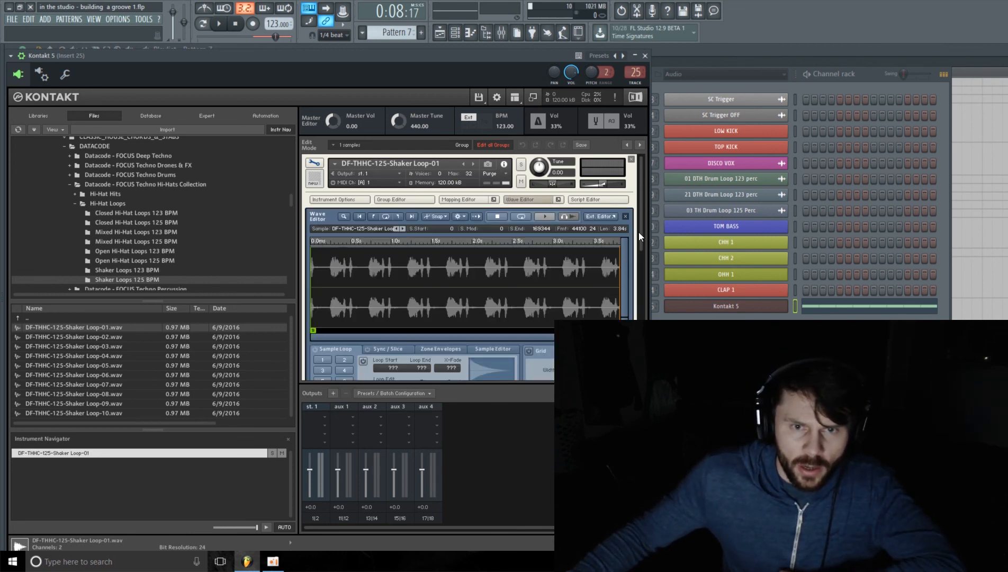
scroll(638, 231, down, 4)
click(529, 254)
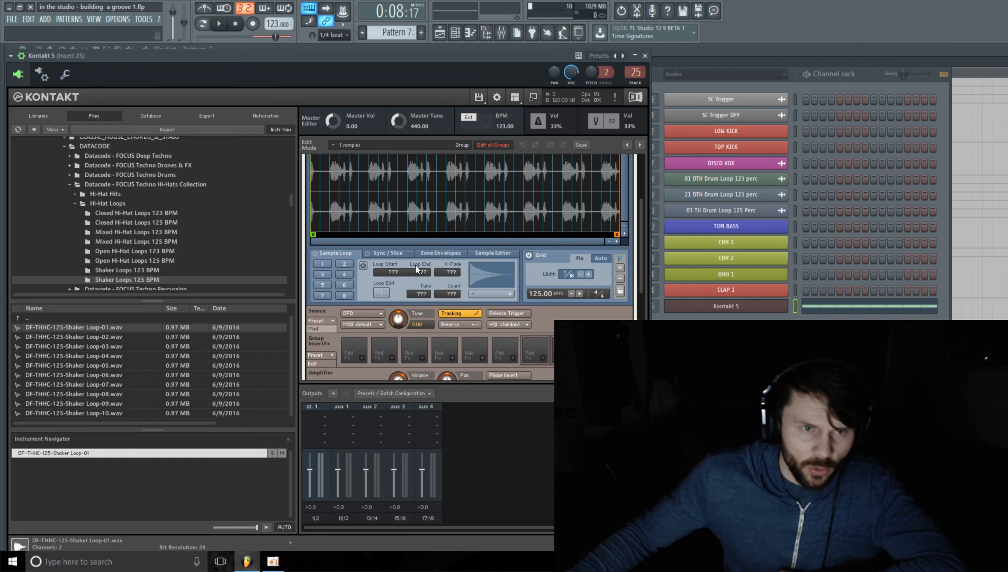
click(390, 255)
click(347, 285)
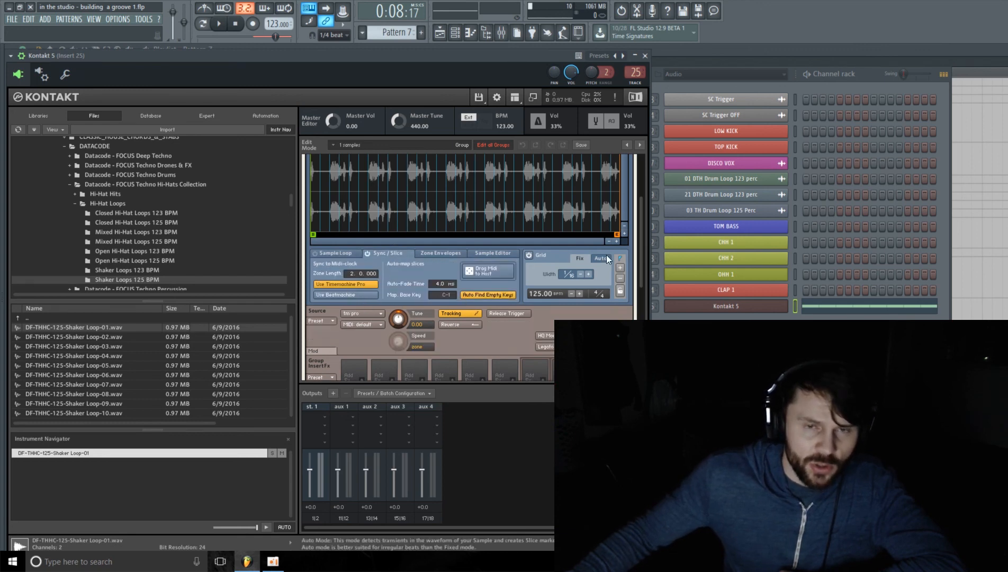
drag(640, 240, 644, 191)
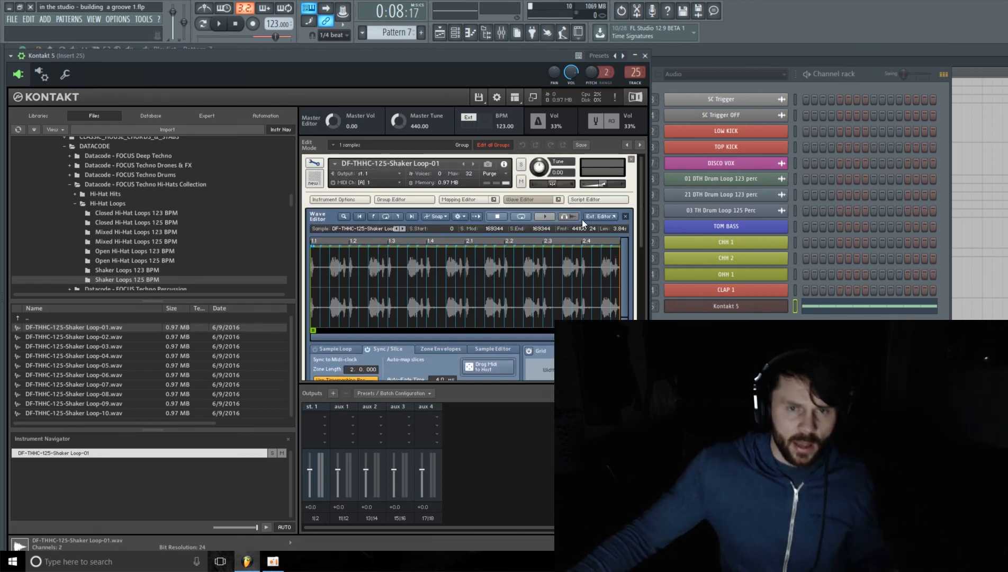
- Lower the mixer fader of Insert 25 and route its output to HAT GRP instead of the Master
click(501, 33)
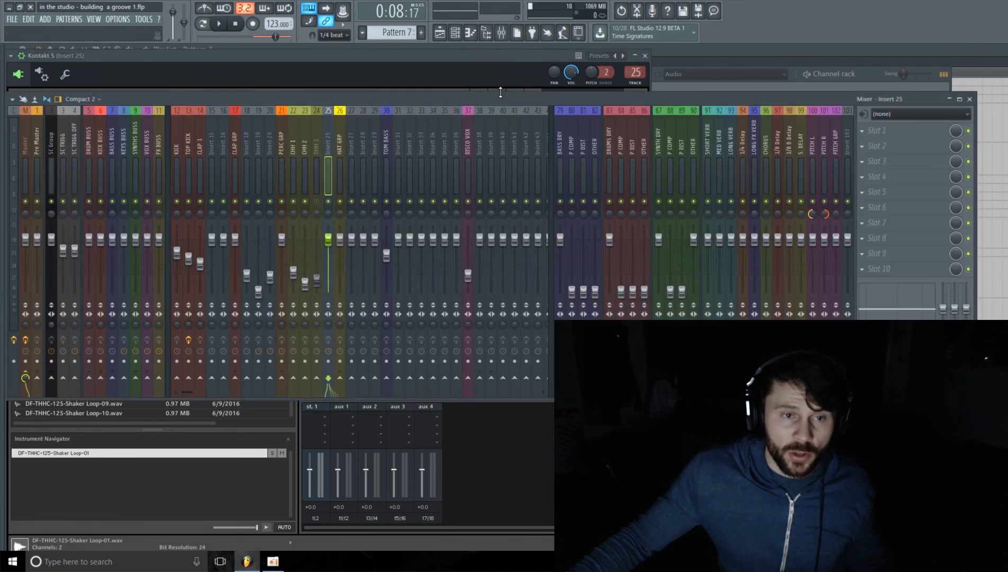
drag(330, 243, 328, 269)
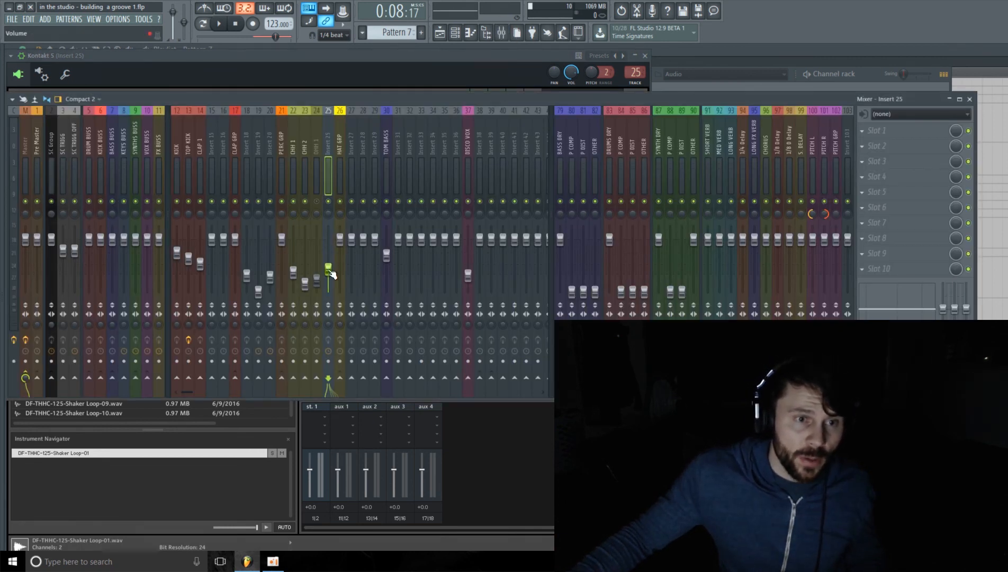
click(25, 377)
click(339, 377)
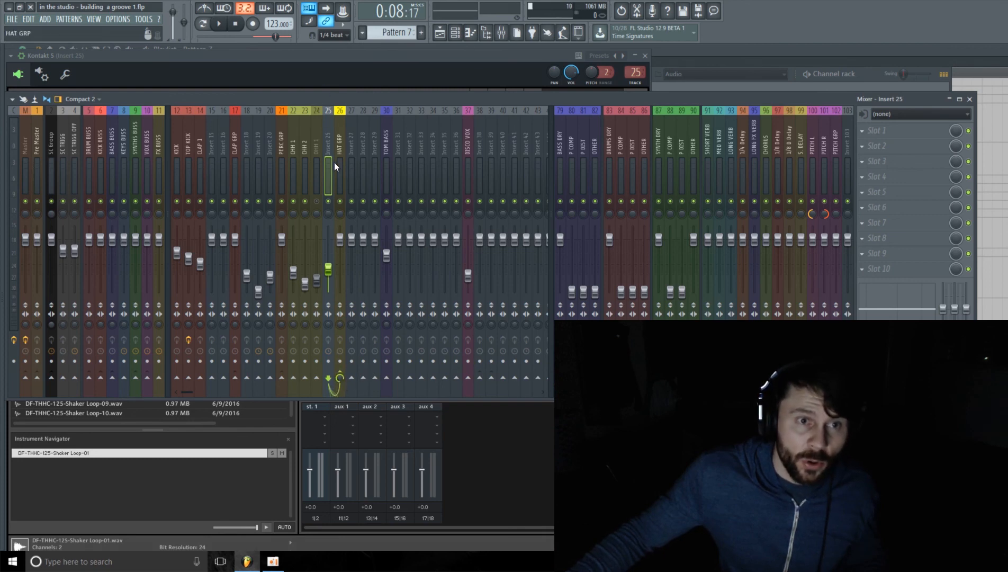
- Return to Kontakt and play the groove while adjusting the shaker loop's start marker in the Wave Editor
click(468, 78)
key(space)
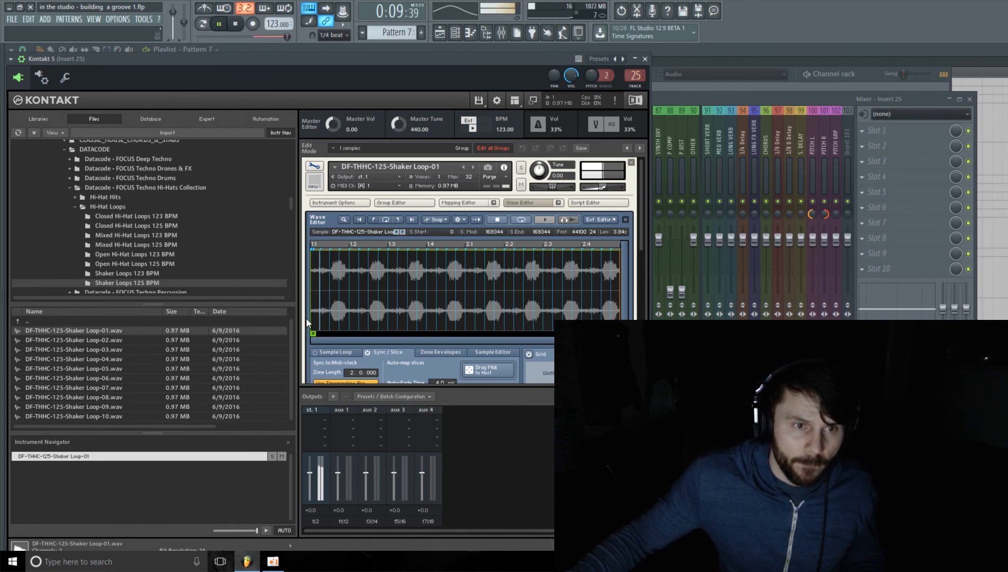
mouse_move(313, 333)
mouse_down()
mouse_move(368, 333)
mouse_move(313, 330)
mouse_up()
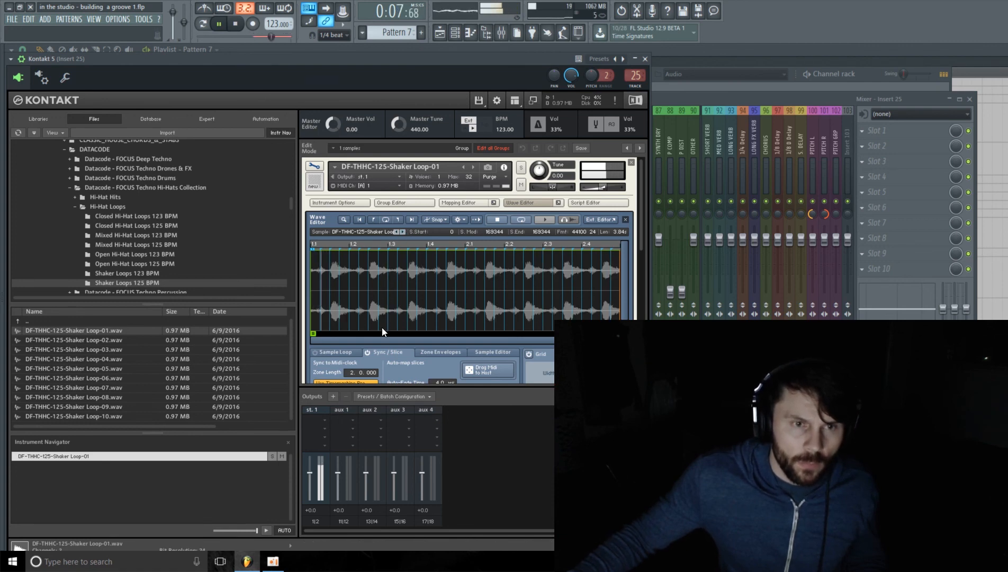
key(space)
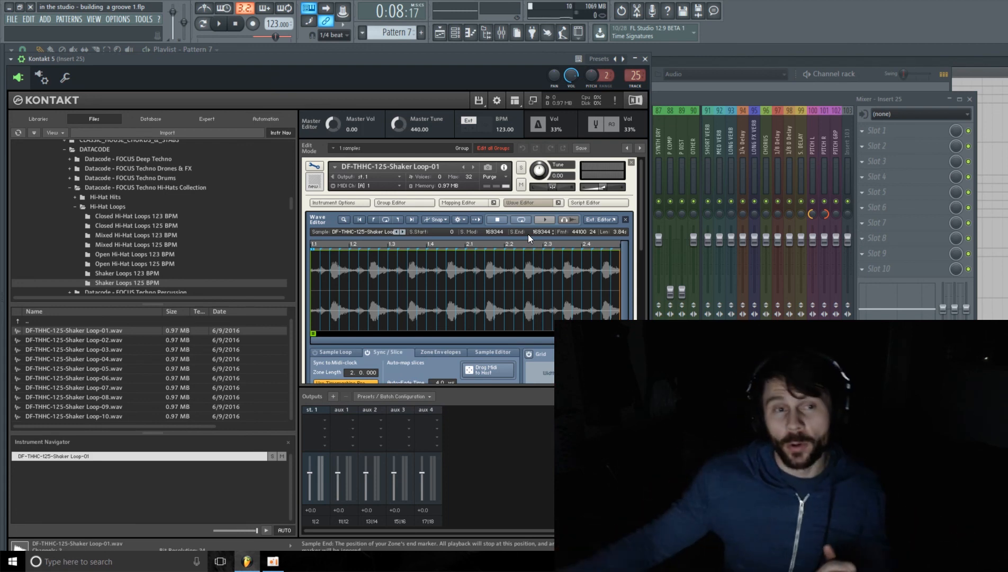
key(space)
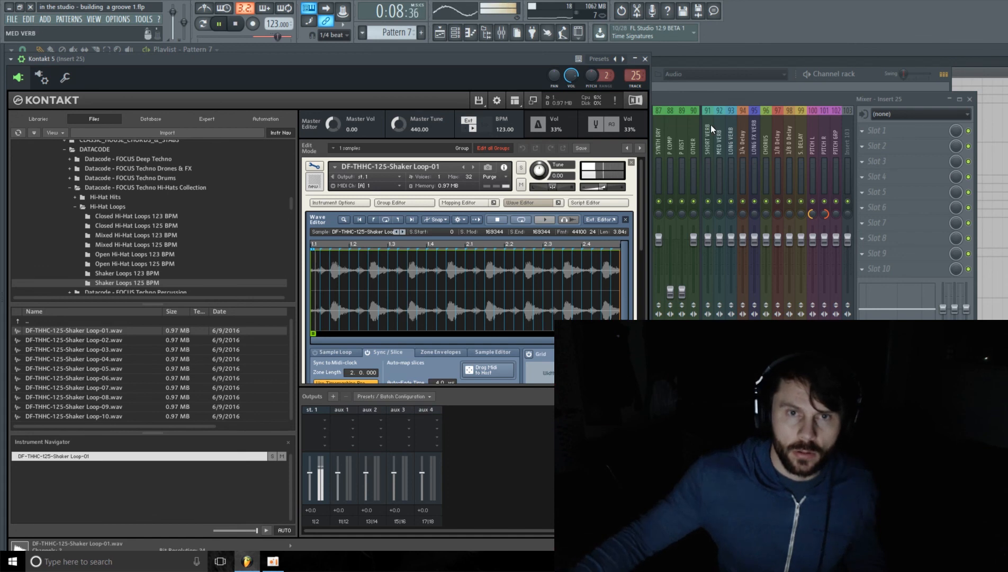
- Lower the Insert 25 fader slightly while the groove plays, and return to the channel rack
click(646, 60)
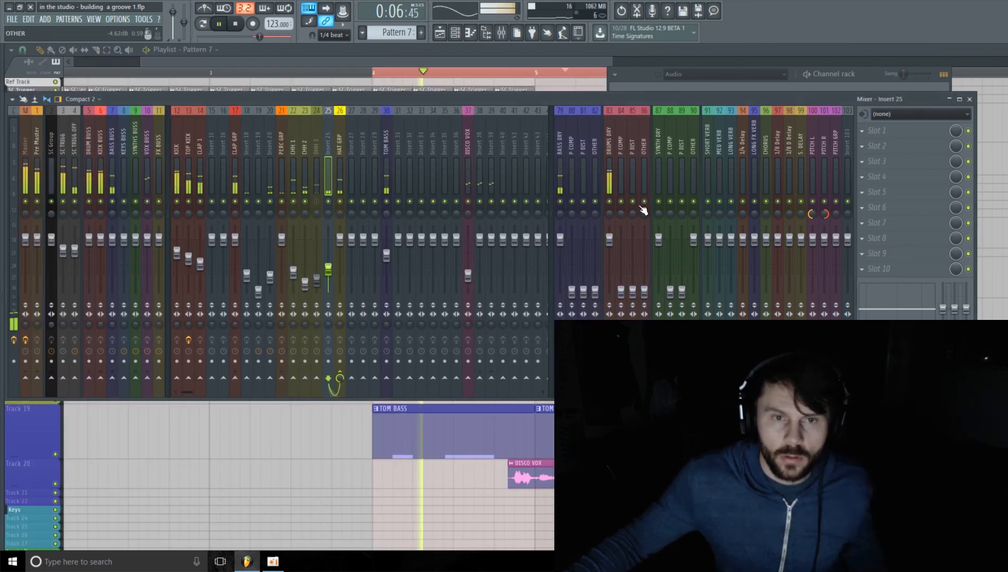
drag(331, 269, 318, 269)
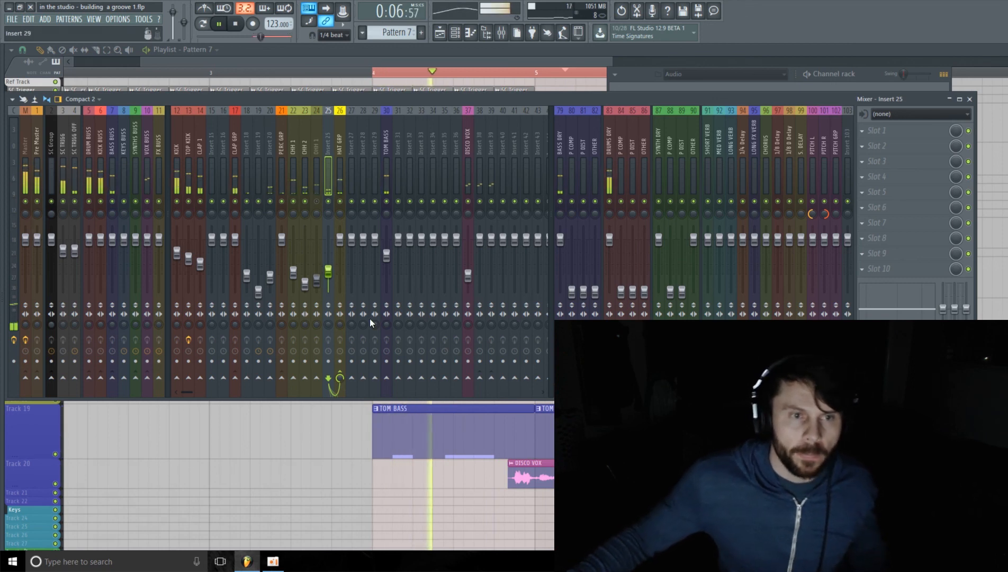
key(space)
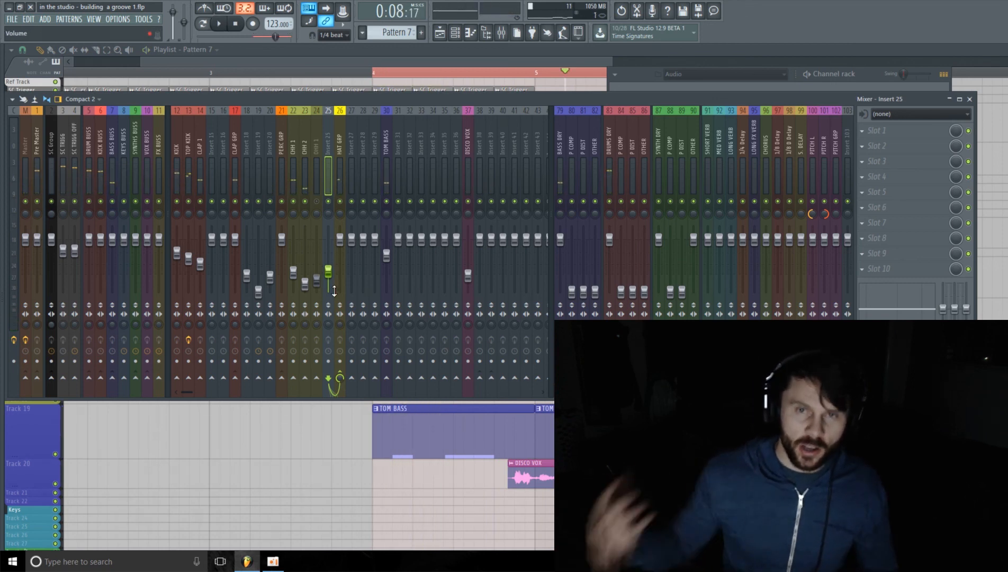
click(869, 73)
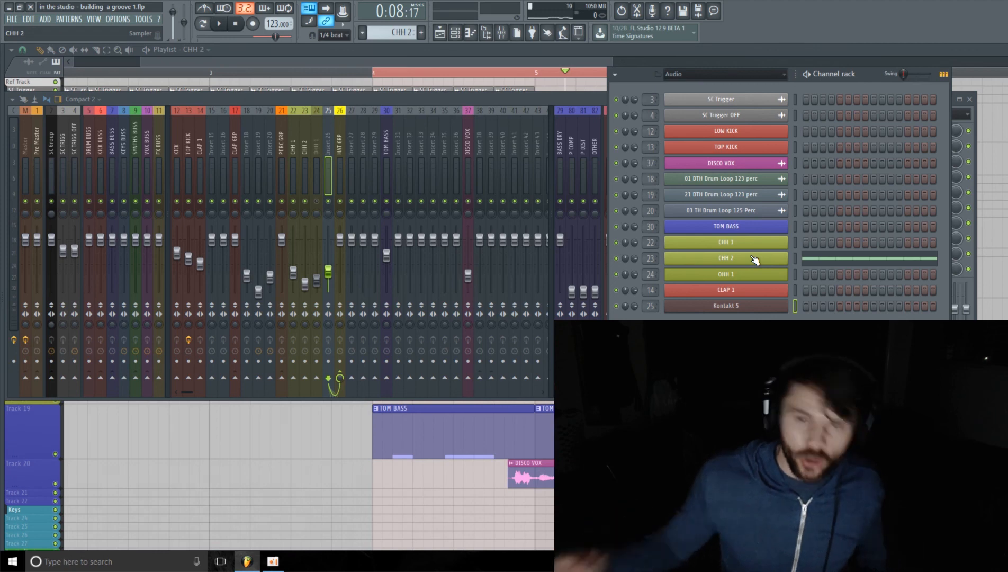
- Rename the Kontakt 5 channel as TOP SHUFFLE and give it the same yellow-green colour as the hat channels
right_click(773, 306)
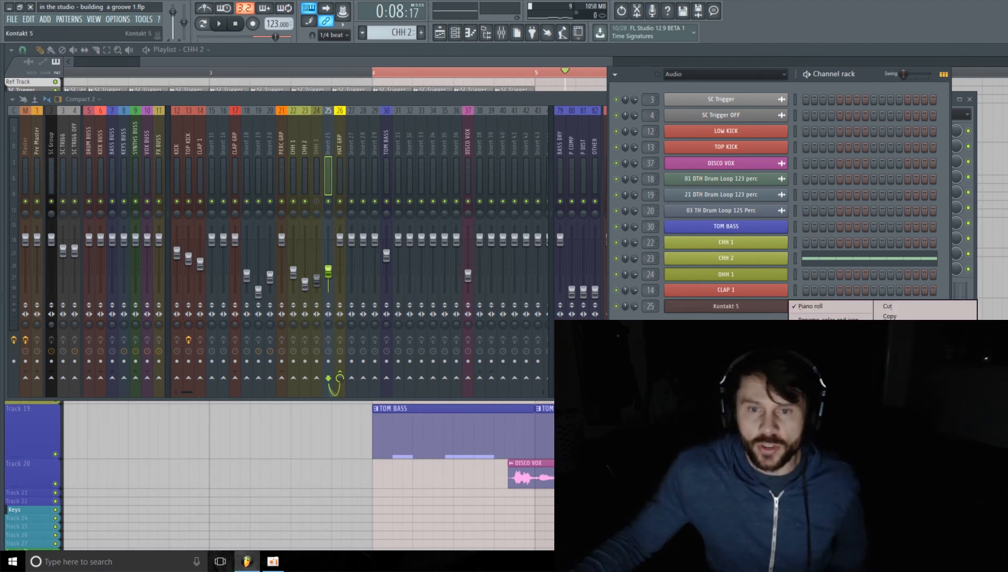
click(828, 319)
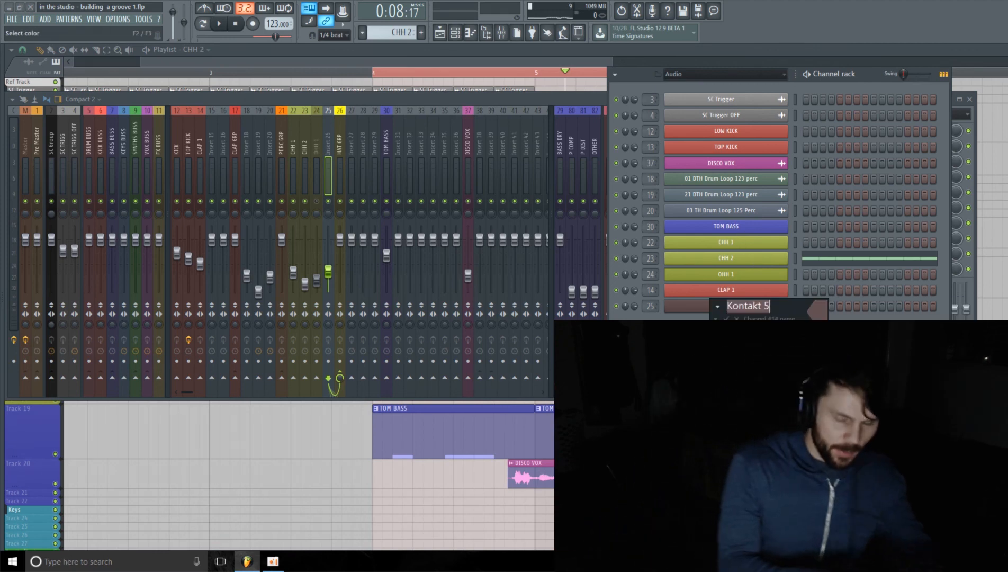
text(TOP SHUFFLE)
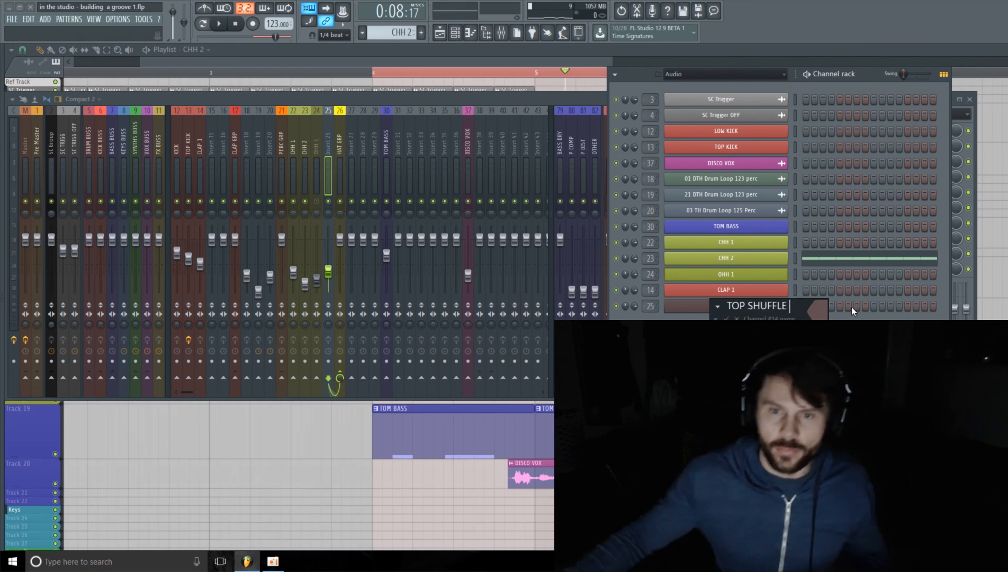
click(816, 315)
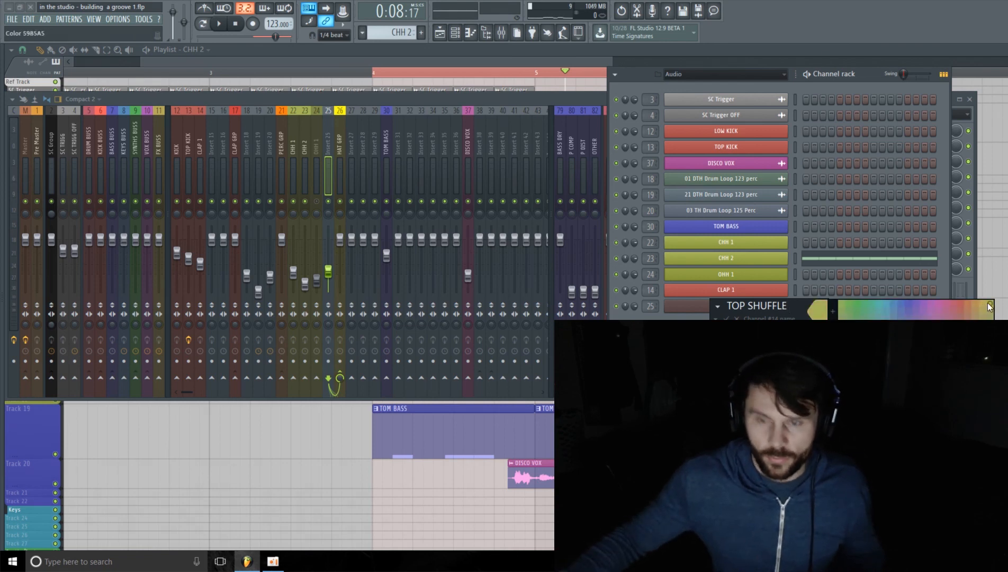
key(Return)
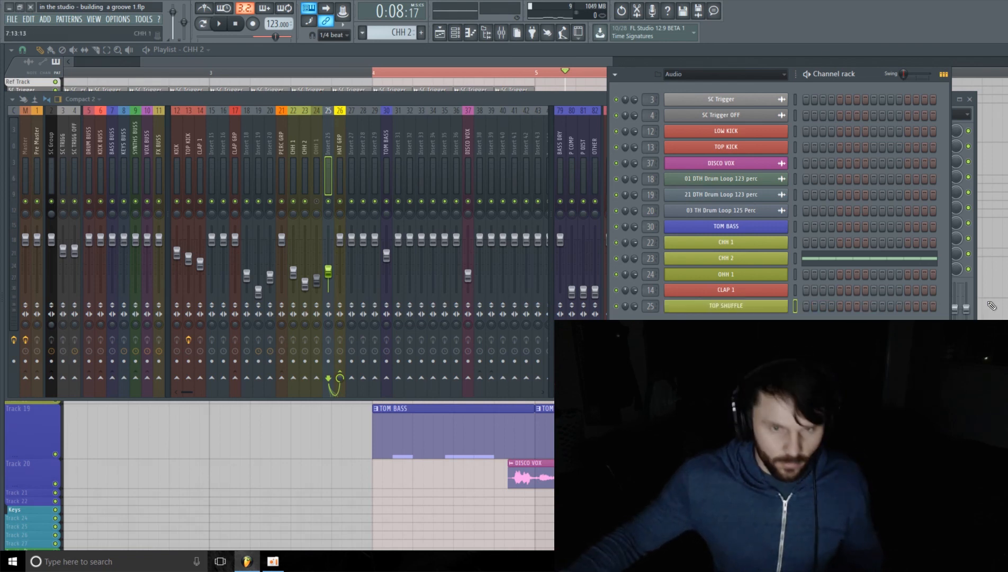
- Rename mixer Insert 25 as TOP SHUFFLE and colour it yellow-green to match the neighbouring hat tracks
right_click(331, 138)
click(345, 118)
text(TO SU)
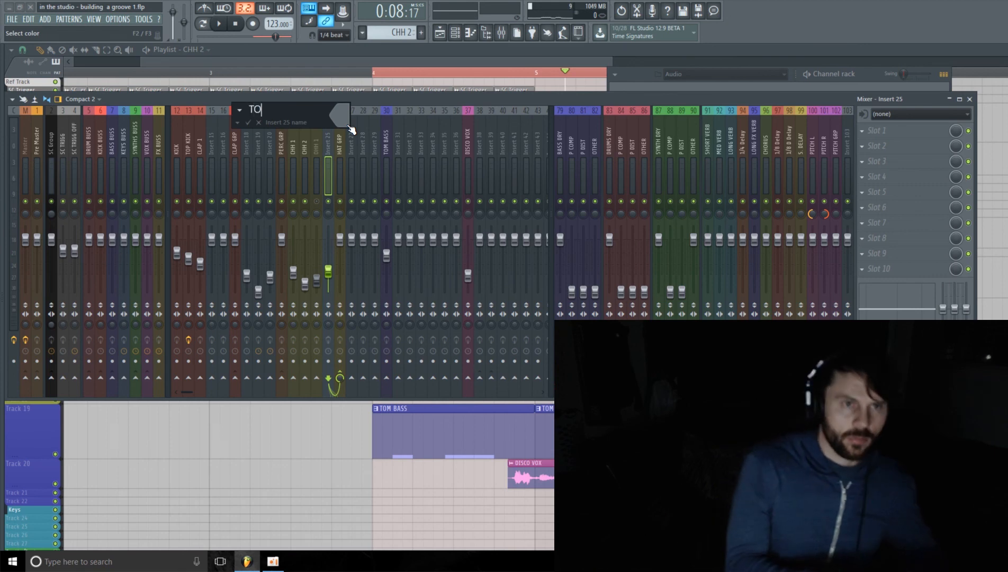
key(Left)
key(Left)
key(Left)
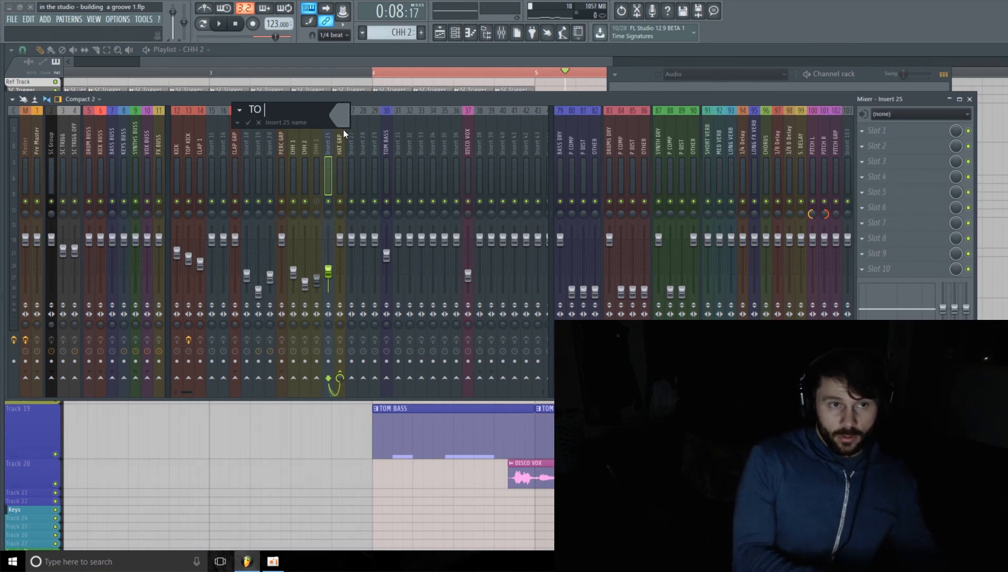
text(P)
key(End)
key(BackSpace)
text(H)
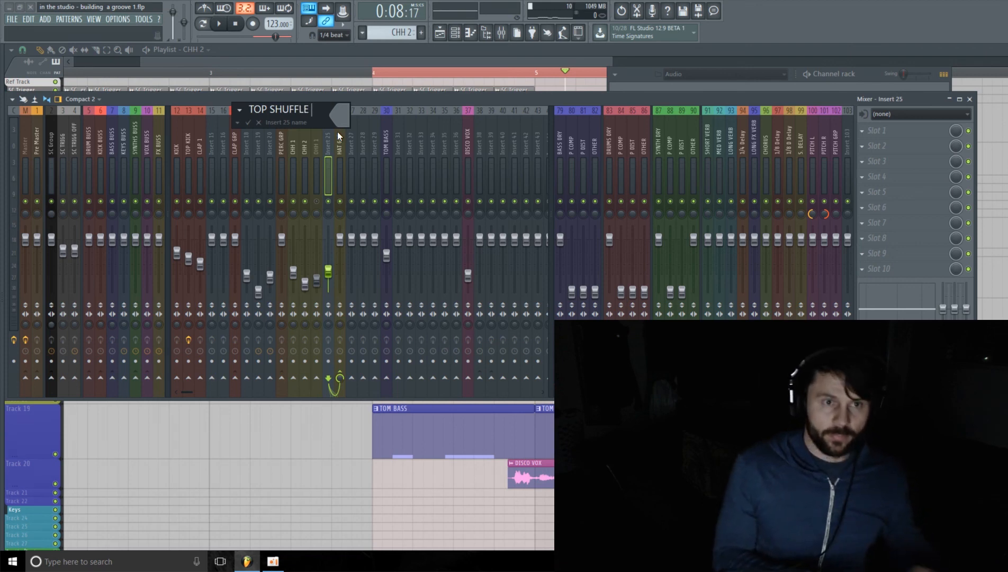
click(347, 119)
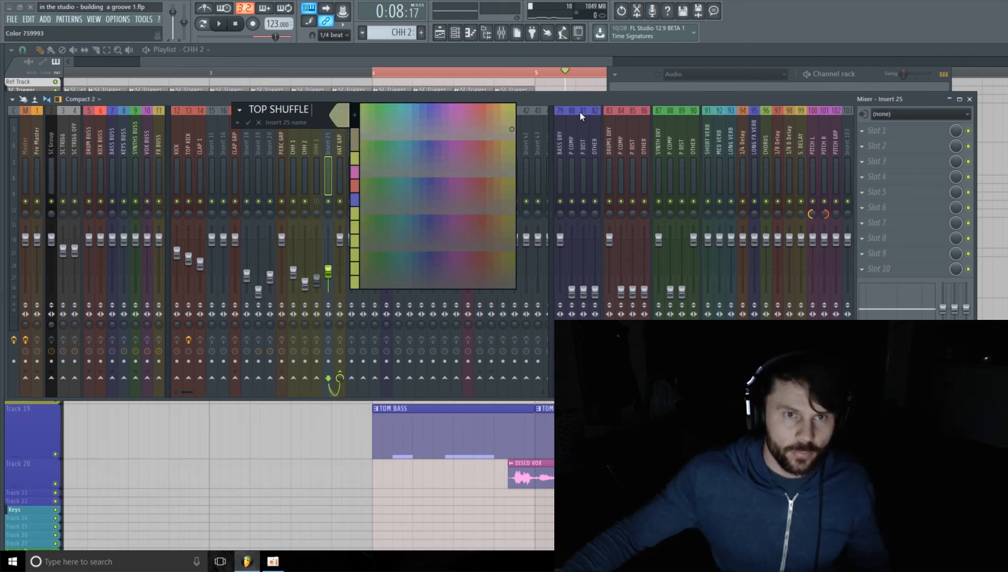
click(510, 106)
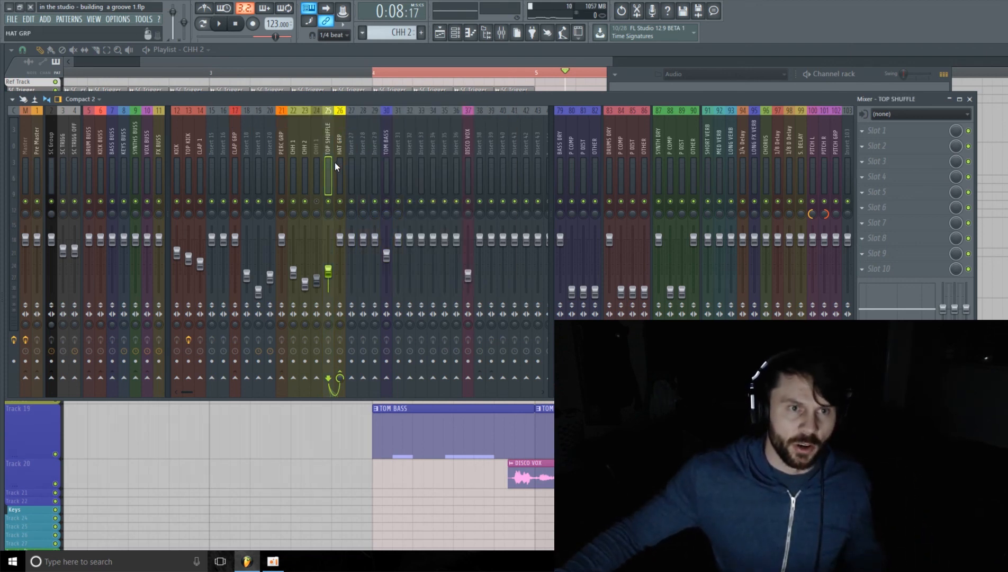
- Raise the OHH 1 mixer fader slightly while the groove plays and replay the loop to check the balance
key(space)
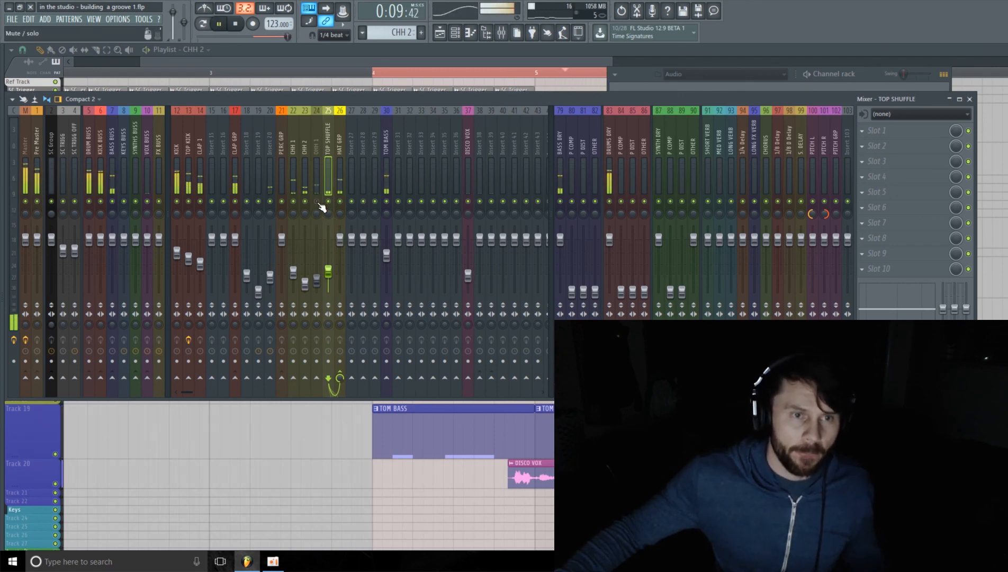
drag(318, 290, 320, 286)
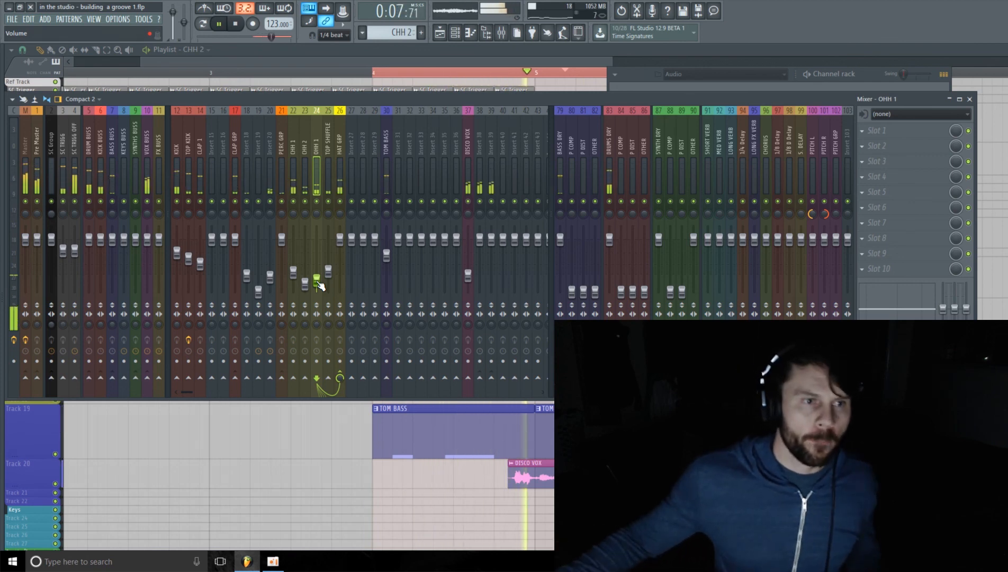
key(space)
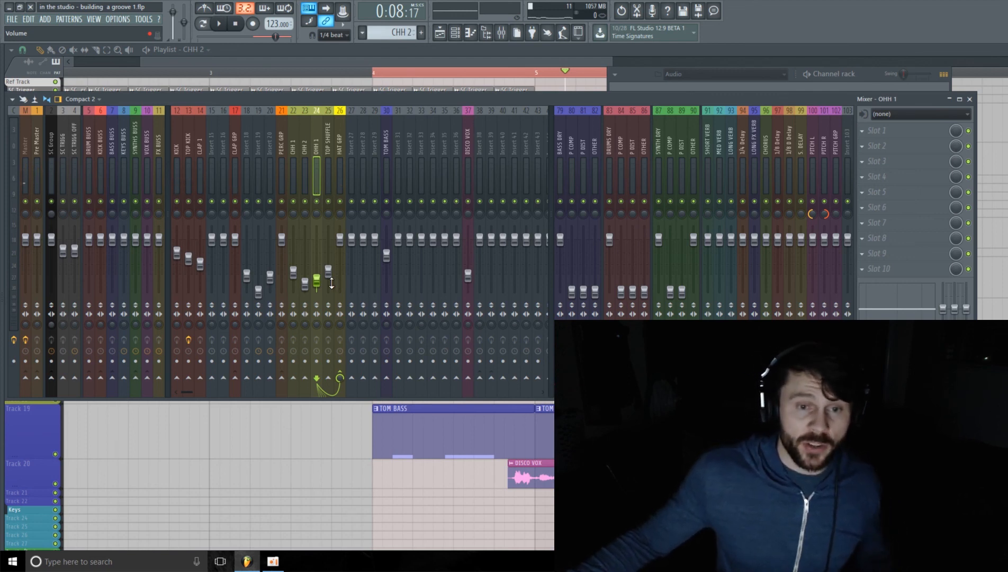
key(space)
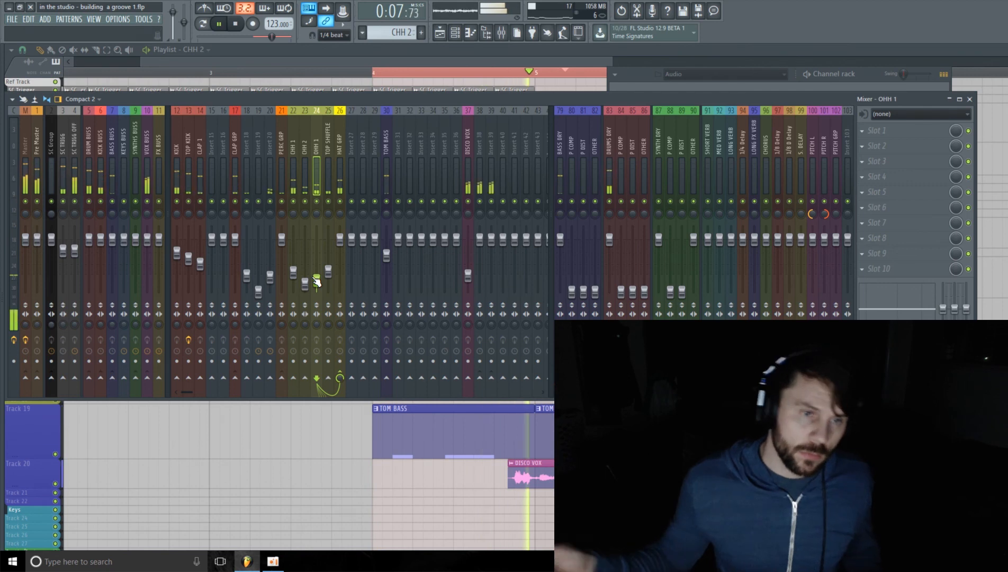
- Return to the playlist, stop playback and reduce the heights of Track 13 and Track 11
click(584, 63)
drag(614, 62, 723, 63)
key(space)
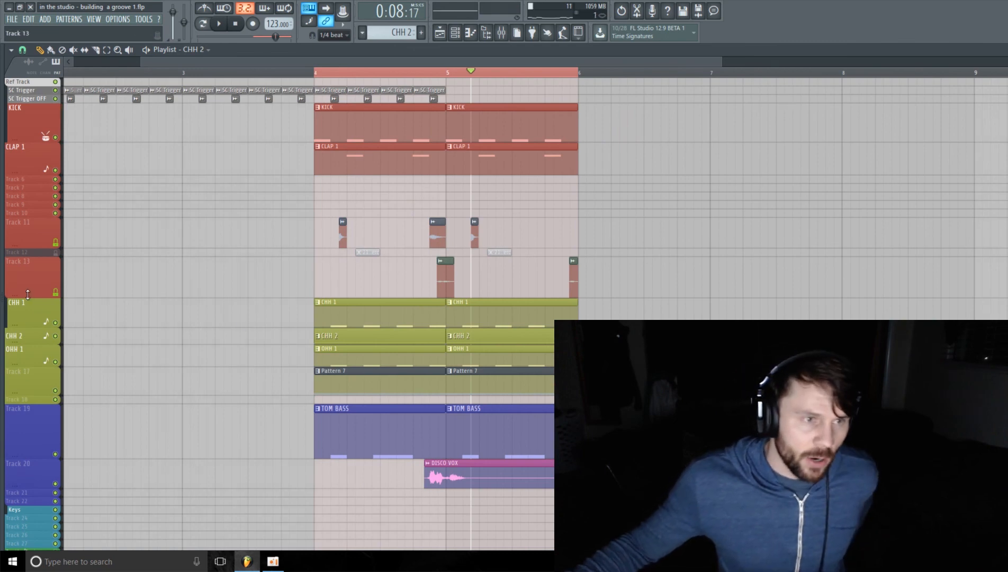
drag(35, 297, 36, 280)
drag(31, 245, 35, 241)
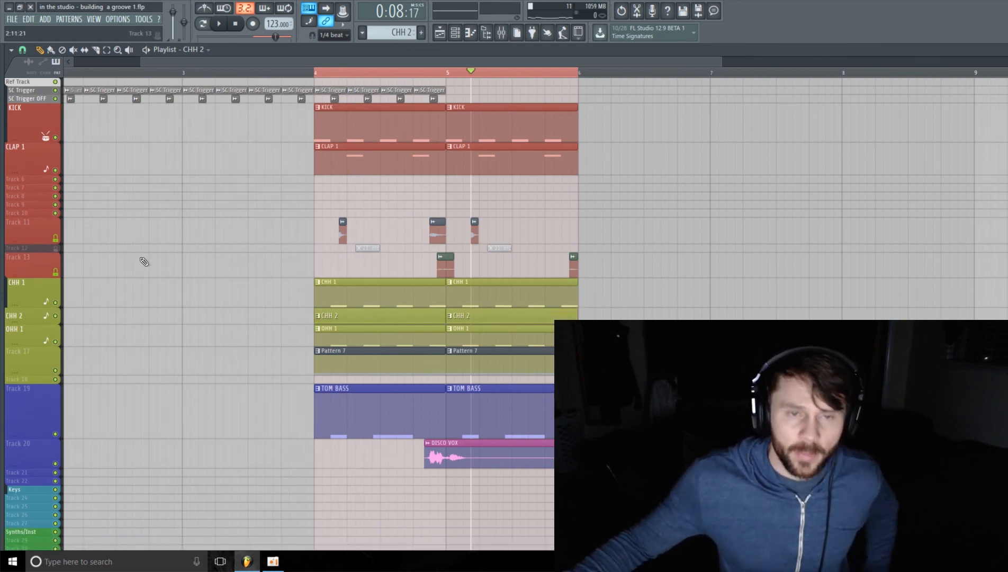